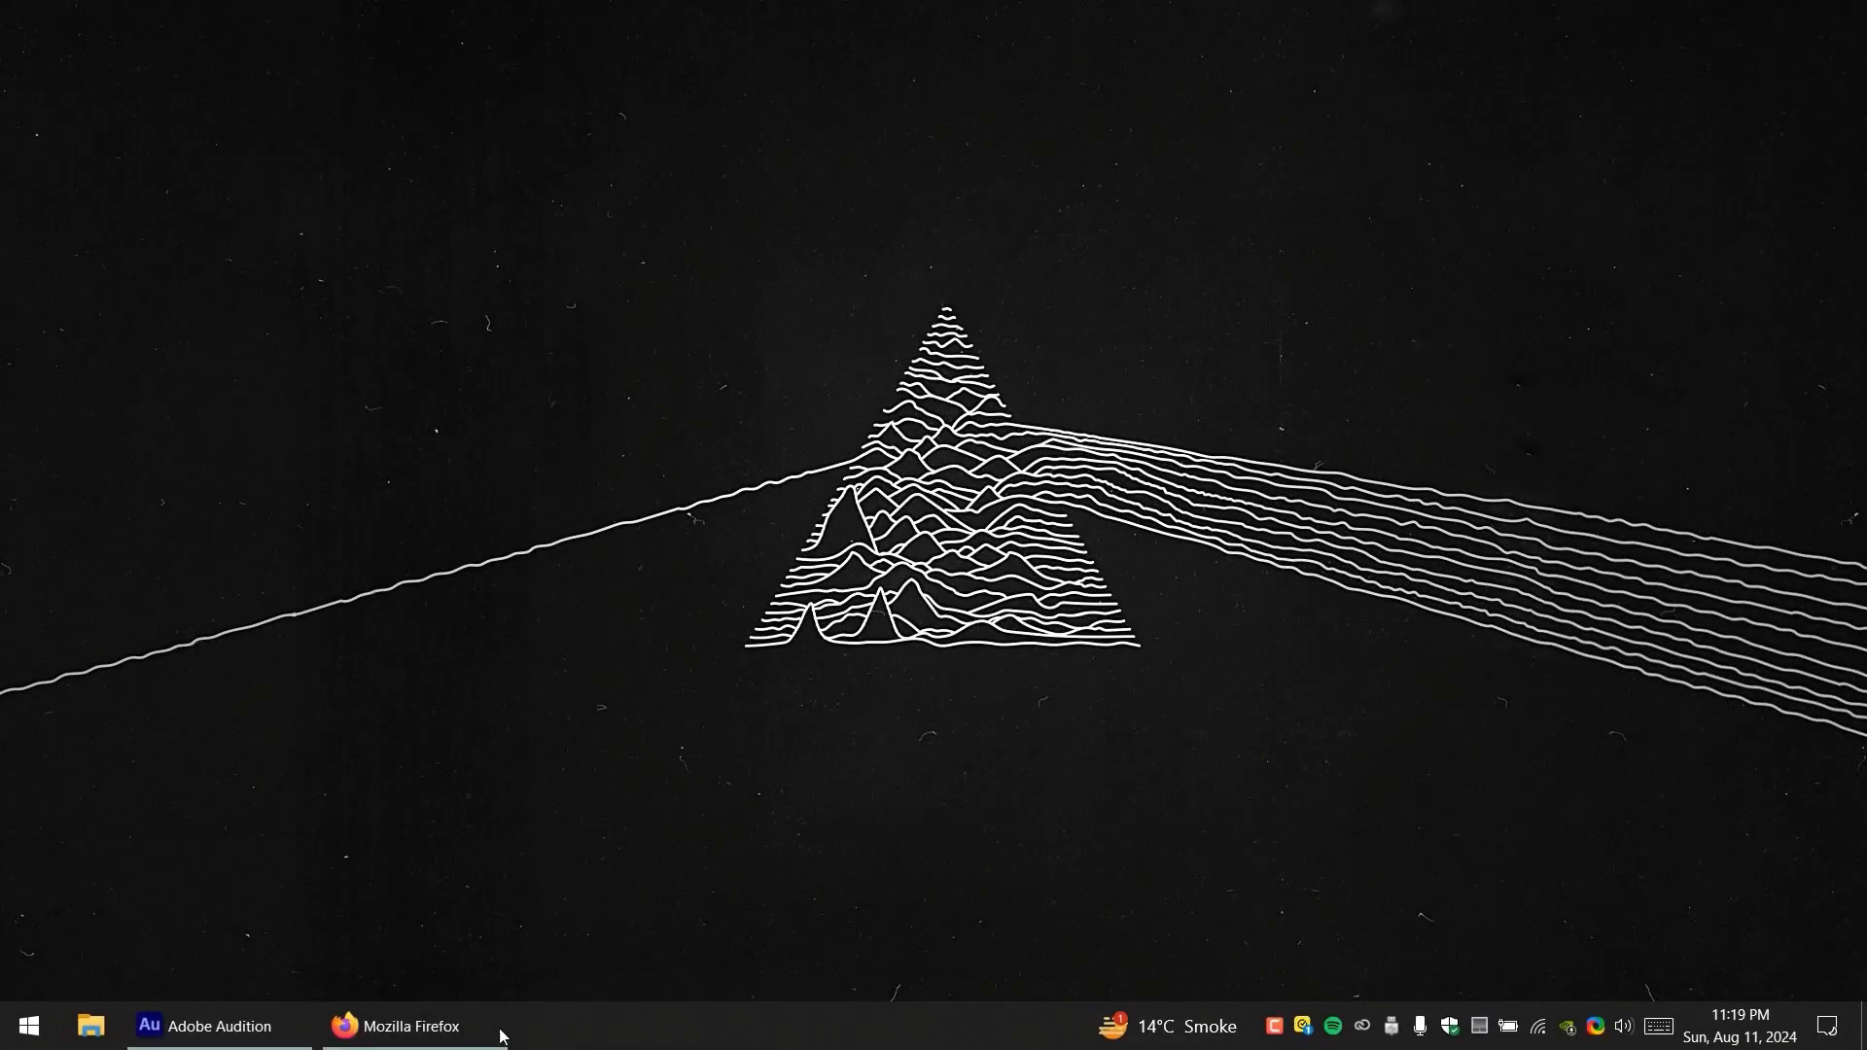
Step: Switch to Firefox, open the recraft.ai website, and sign in with the Google account
left_click(498, 1031)
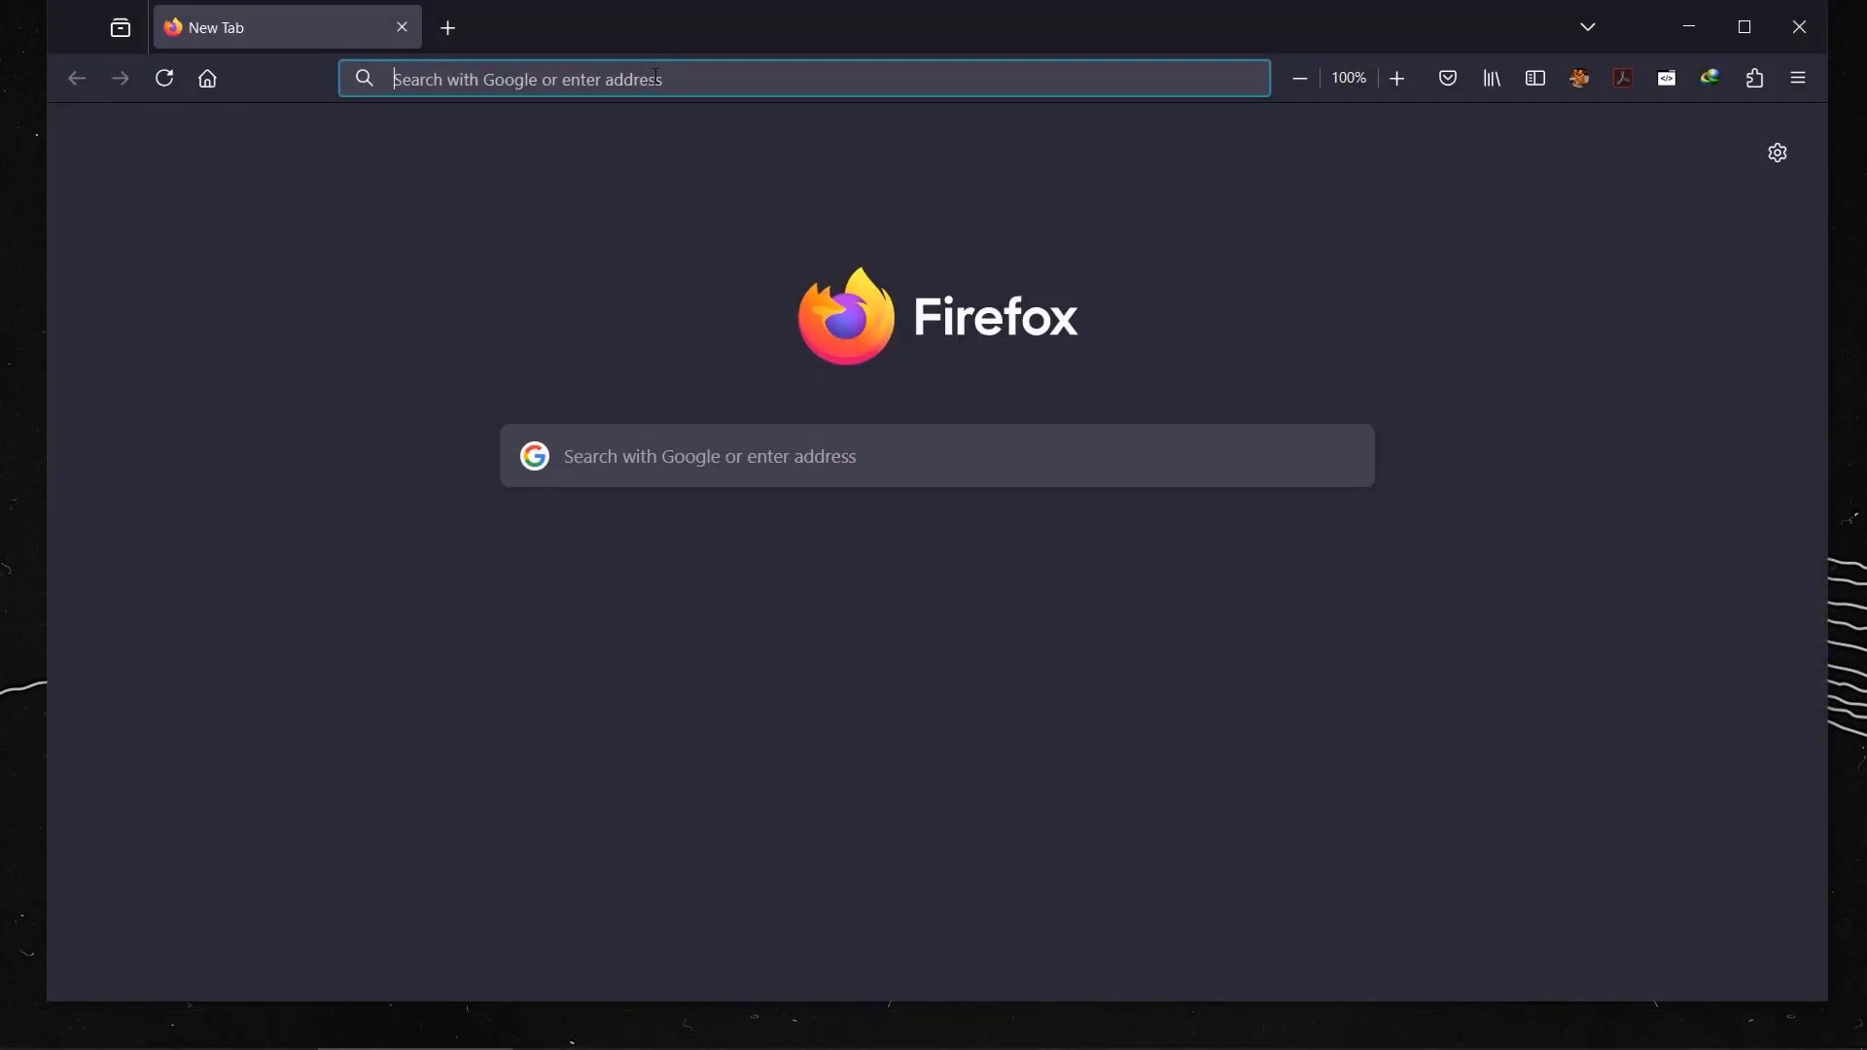
type("recraft")
key("Return")
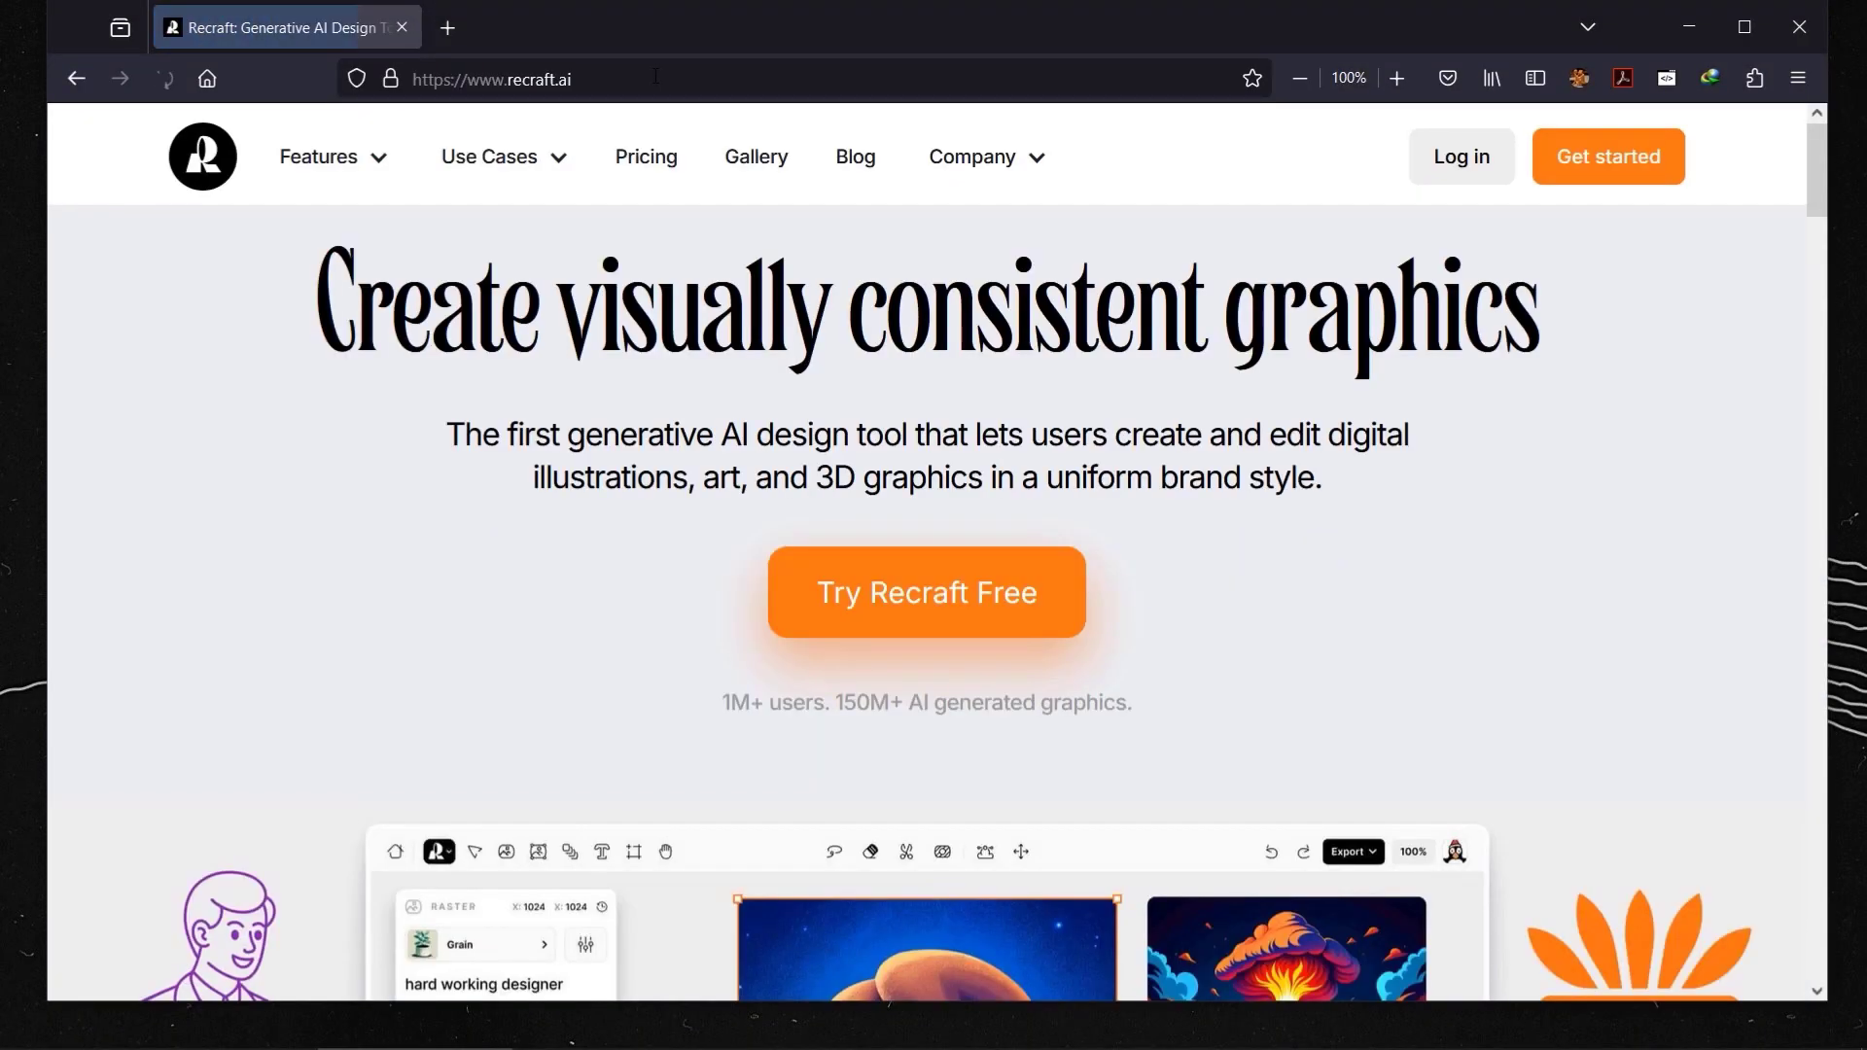
scroll(1492, 296, "down", 2)
scroll(941, 545, "up", 2)
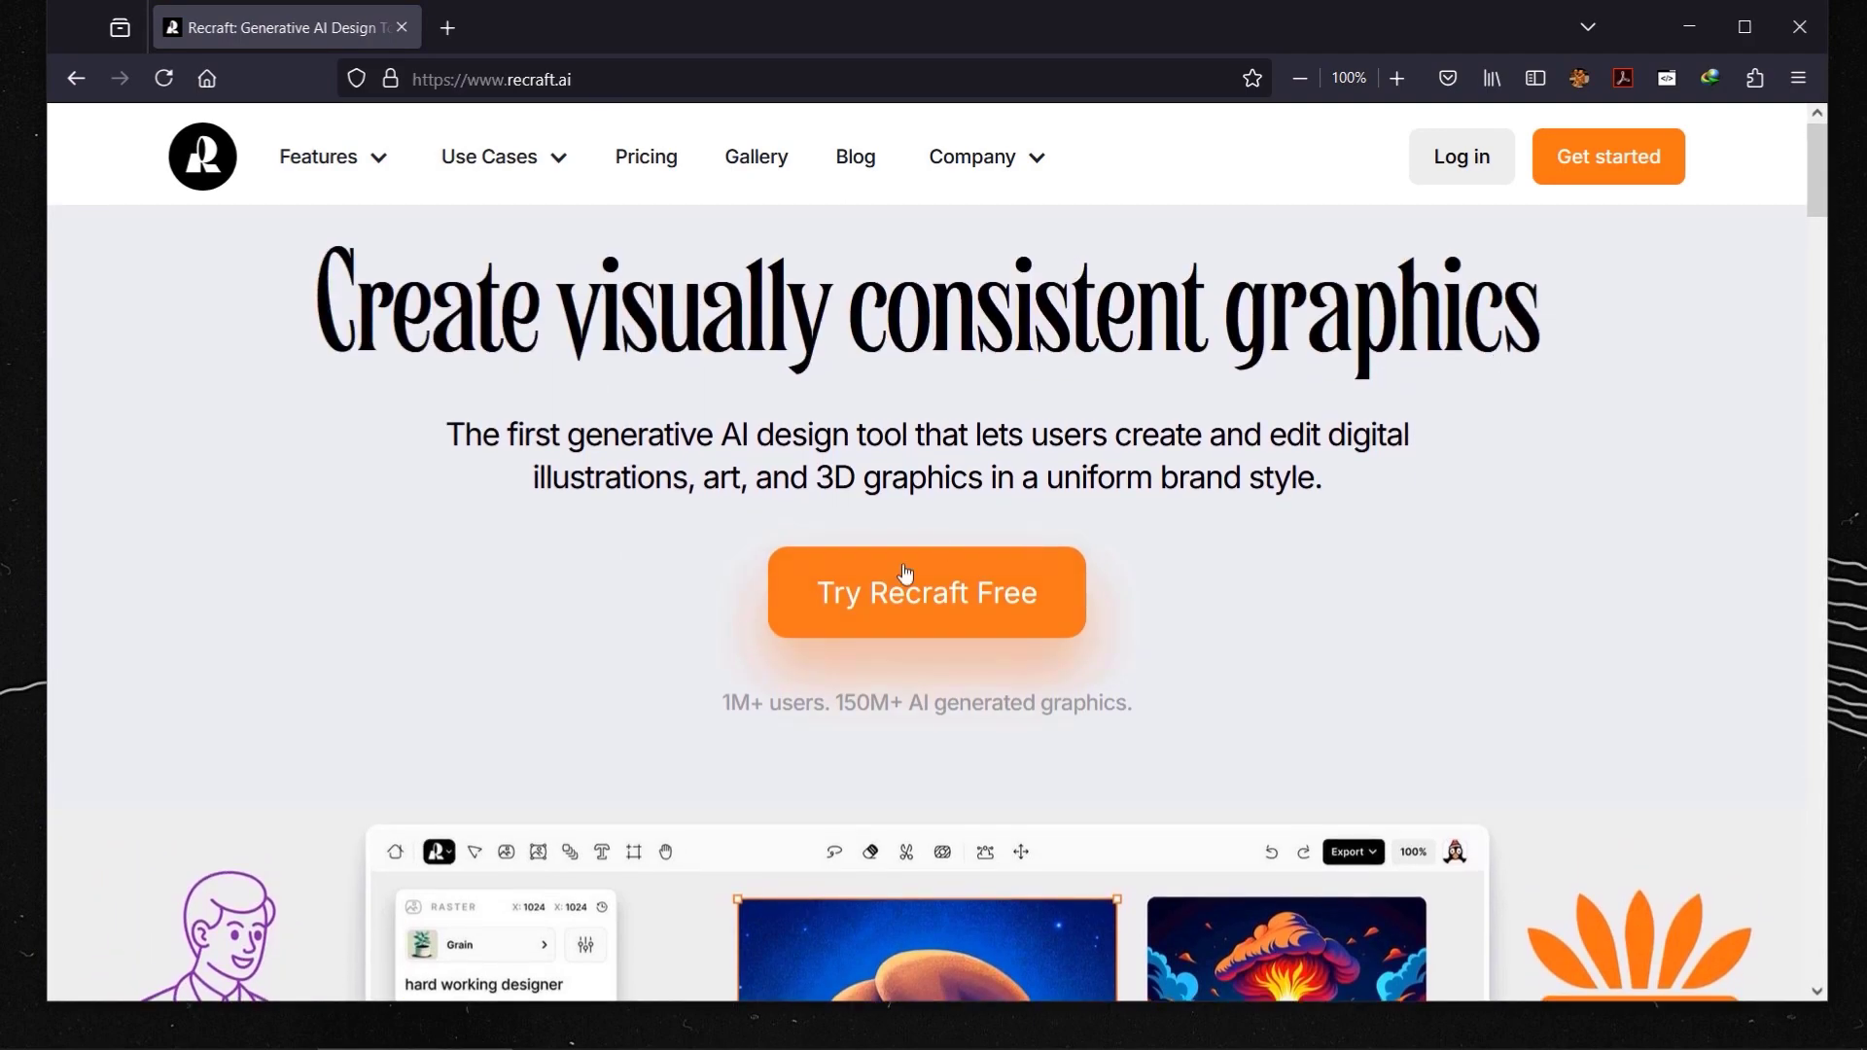
left_click(1470, 158)
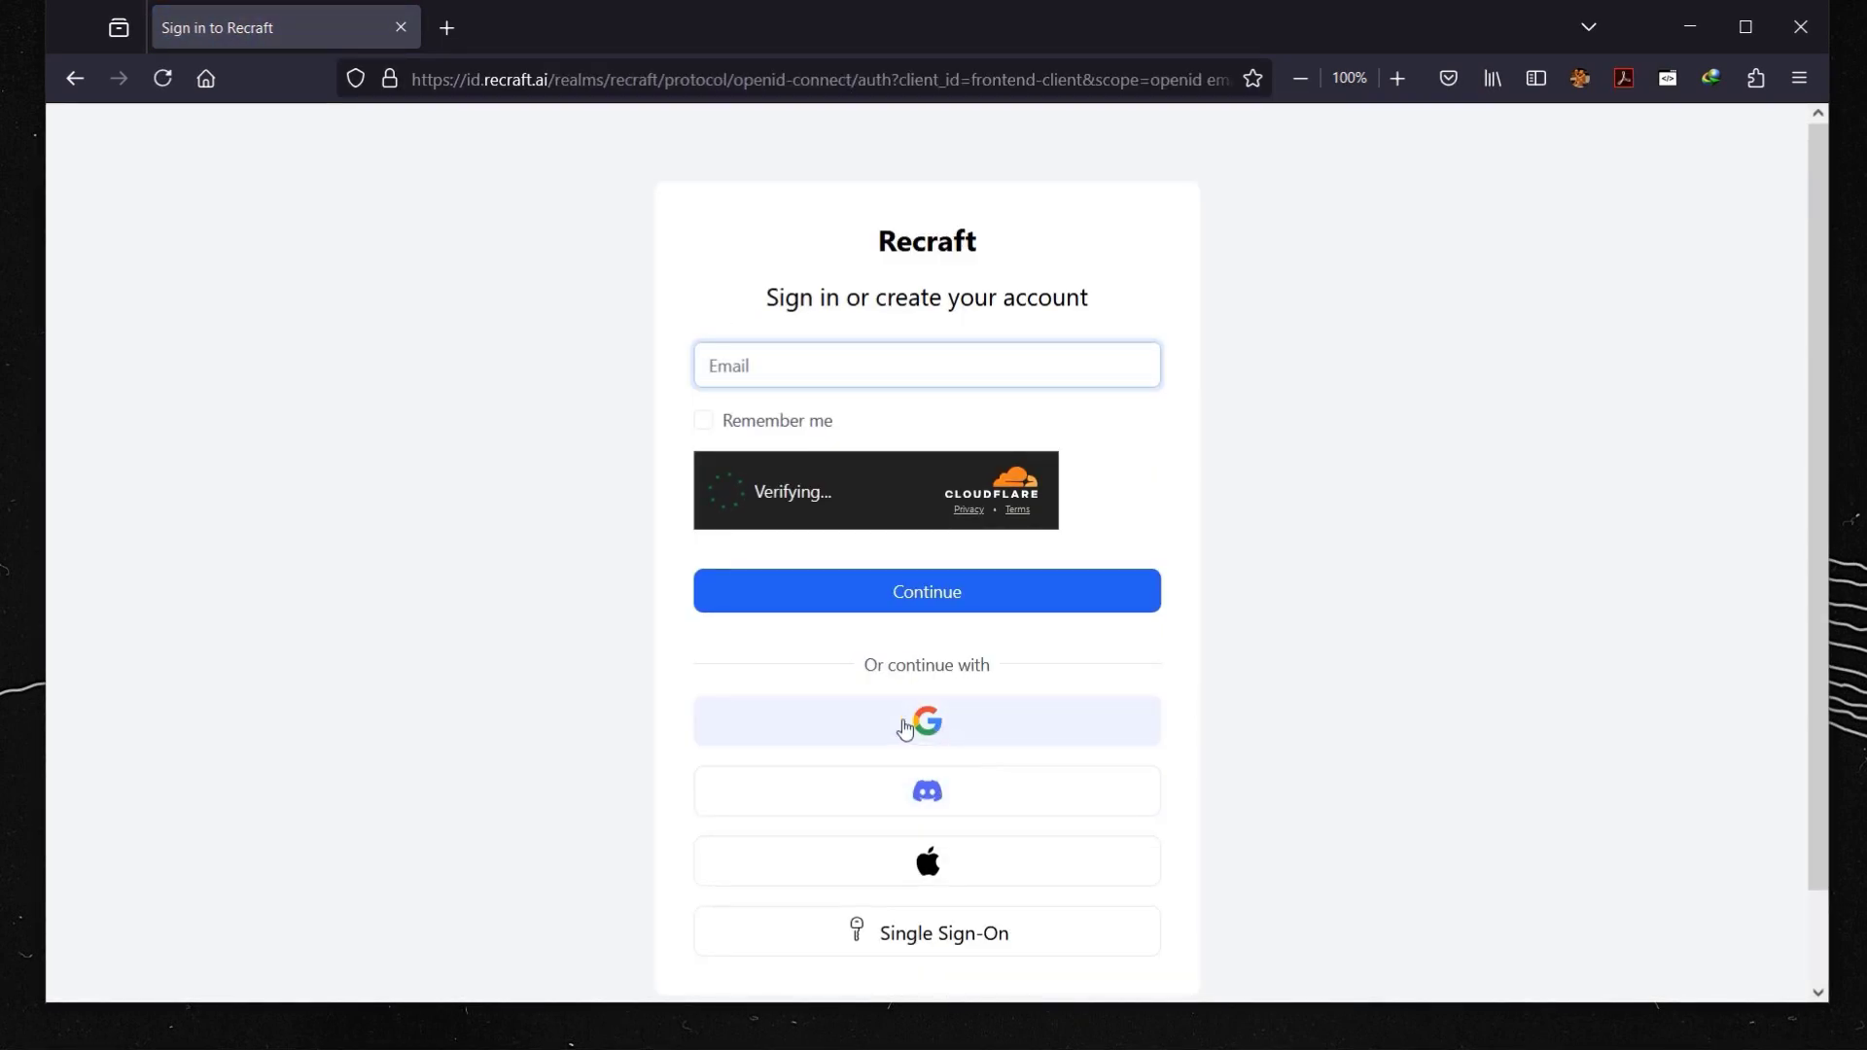
left_click(987, 733)
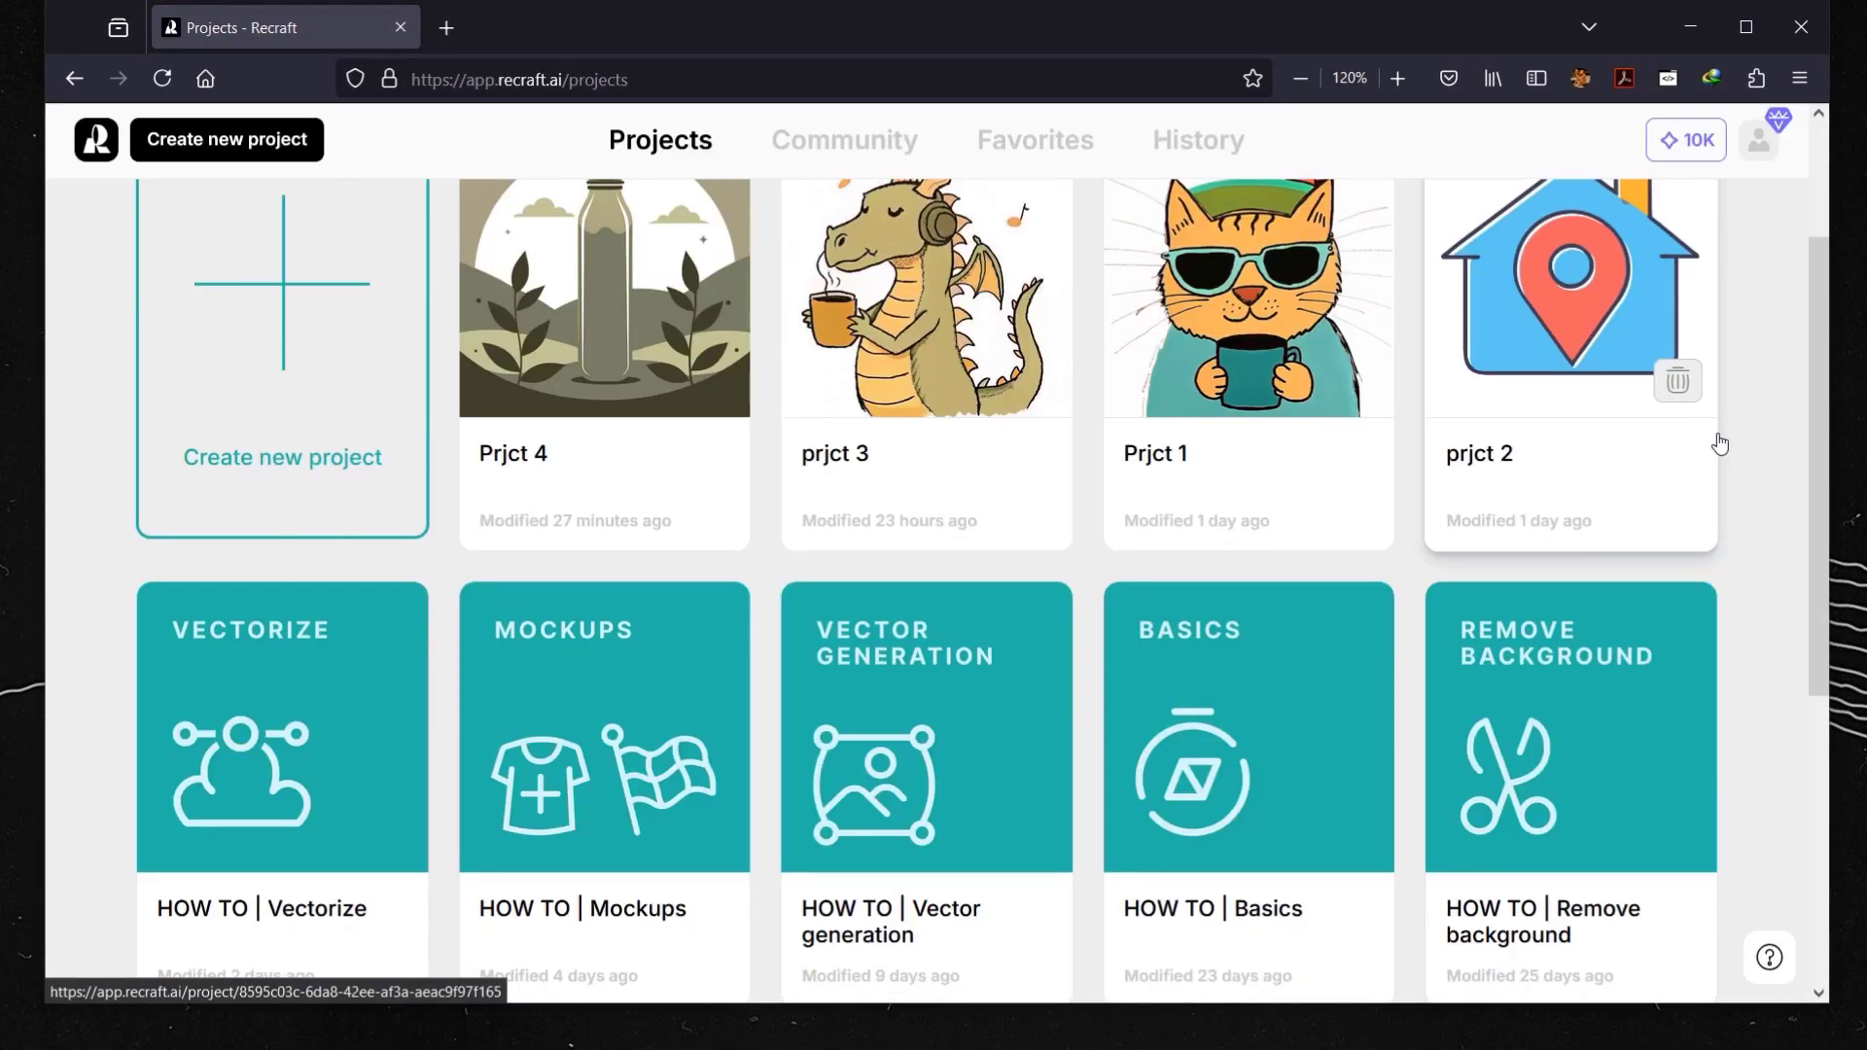
Step: Create a new project from the projects page
scroll(1719, 444, "up", 2)
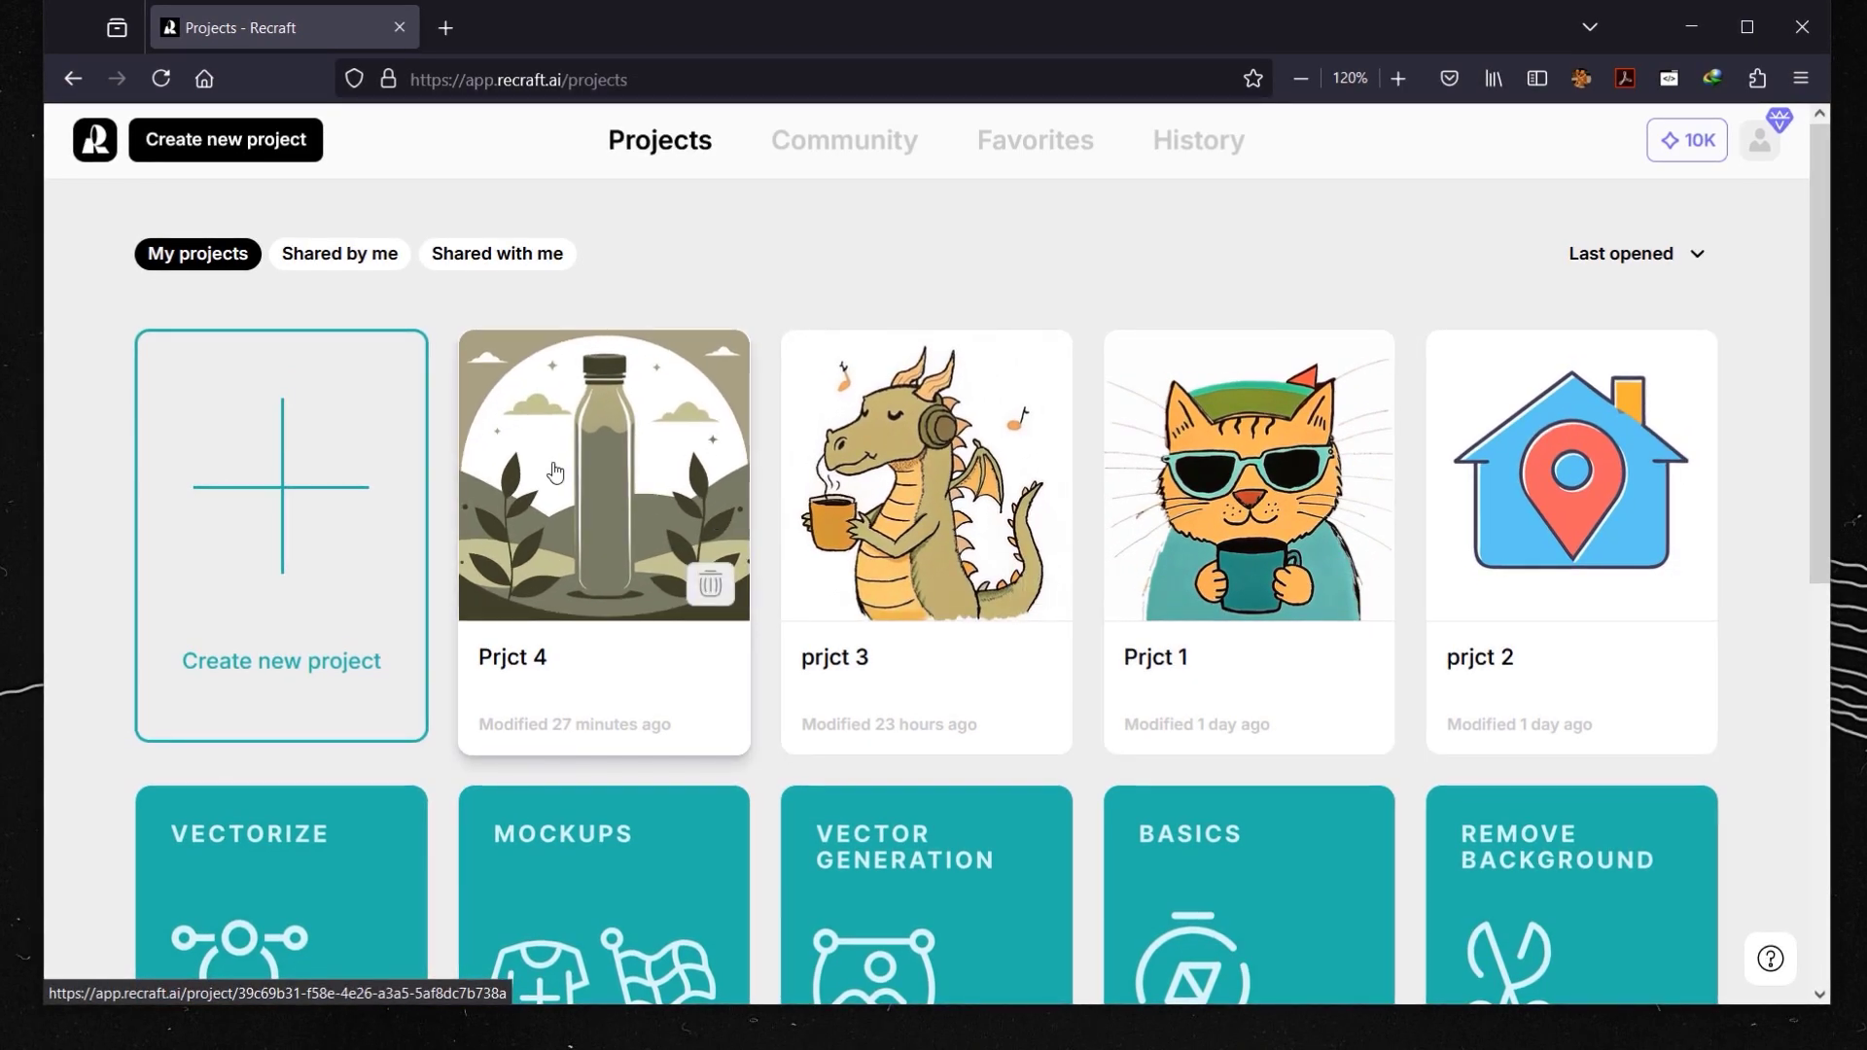
scroll(557, 474, "down", 6)
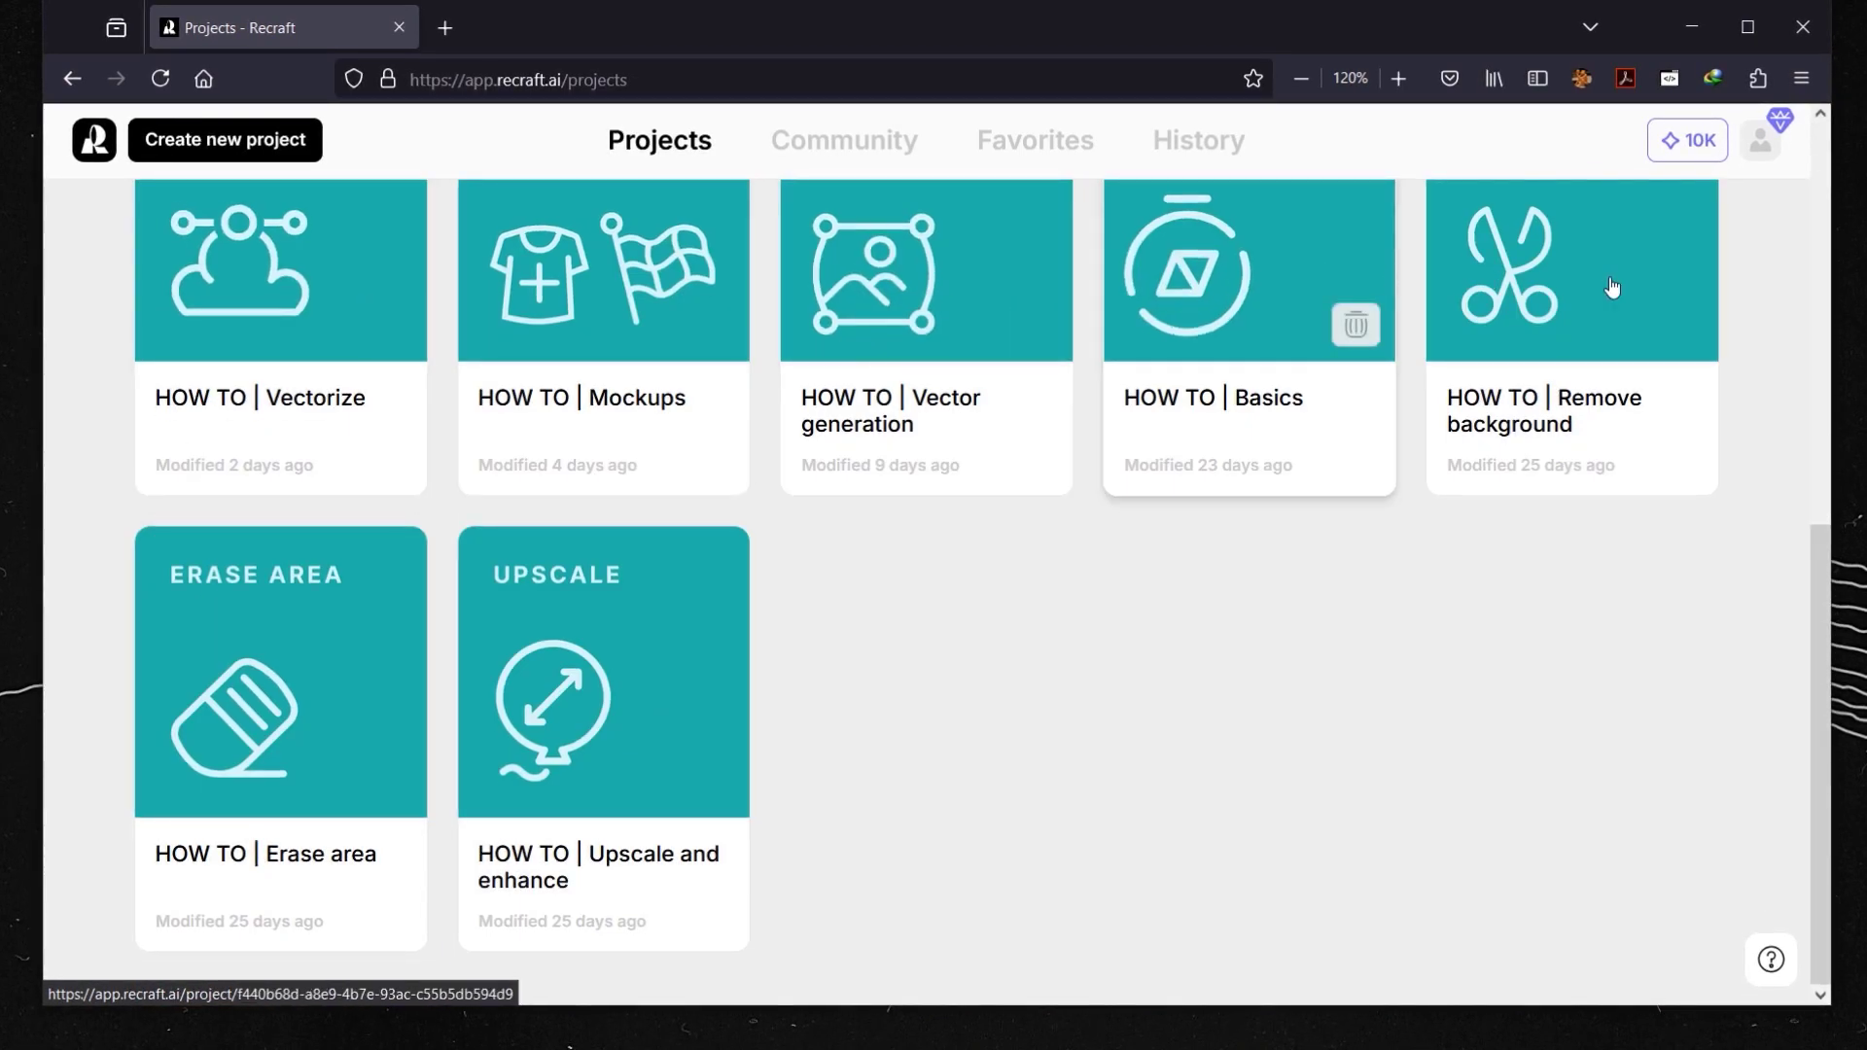
scroll(1567, 641, "up", 4)
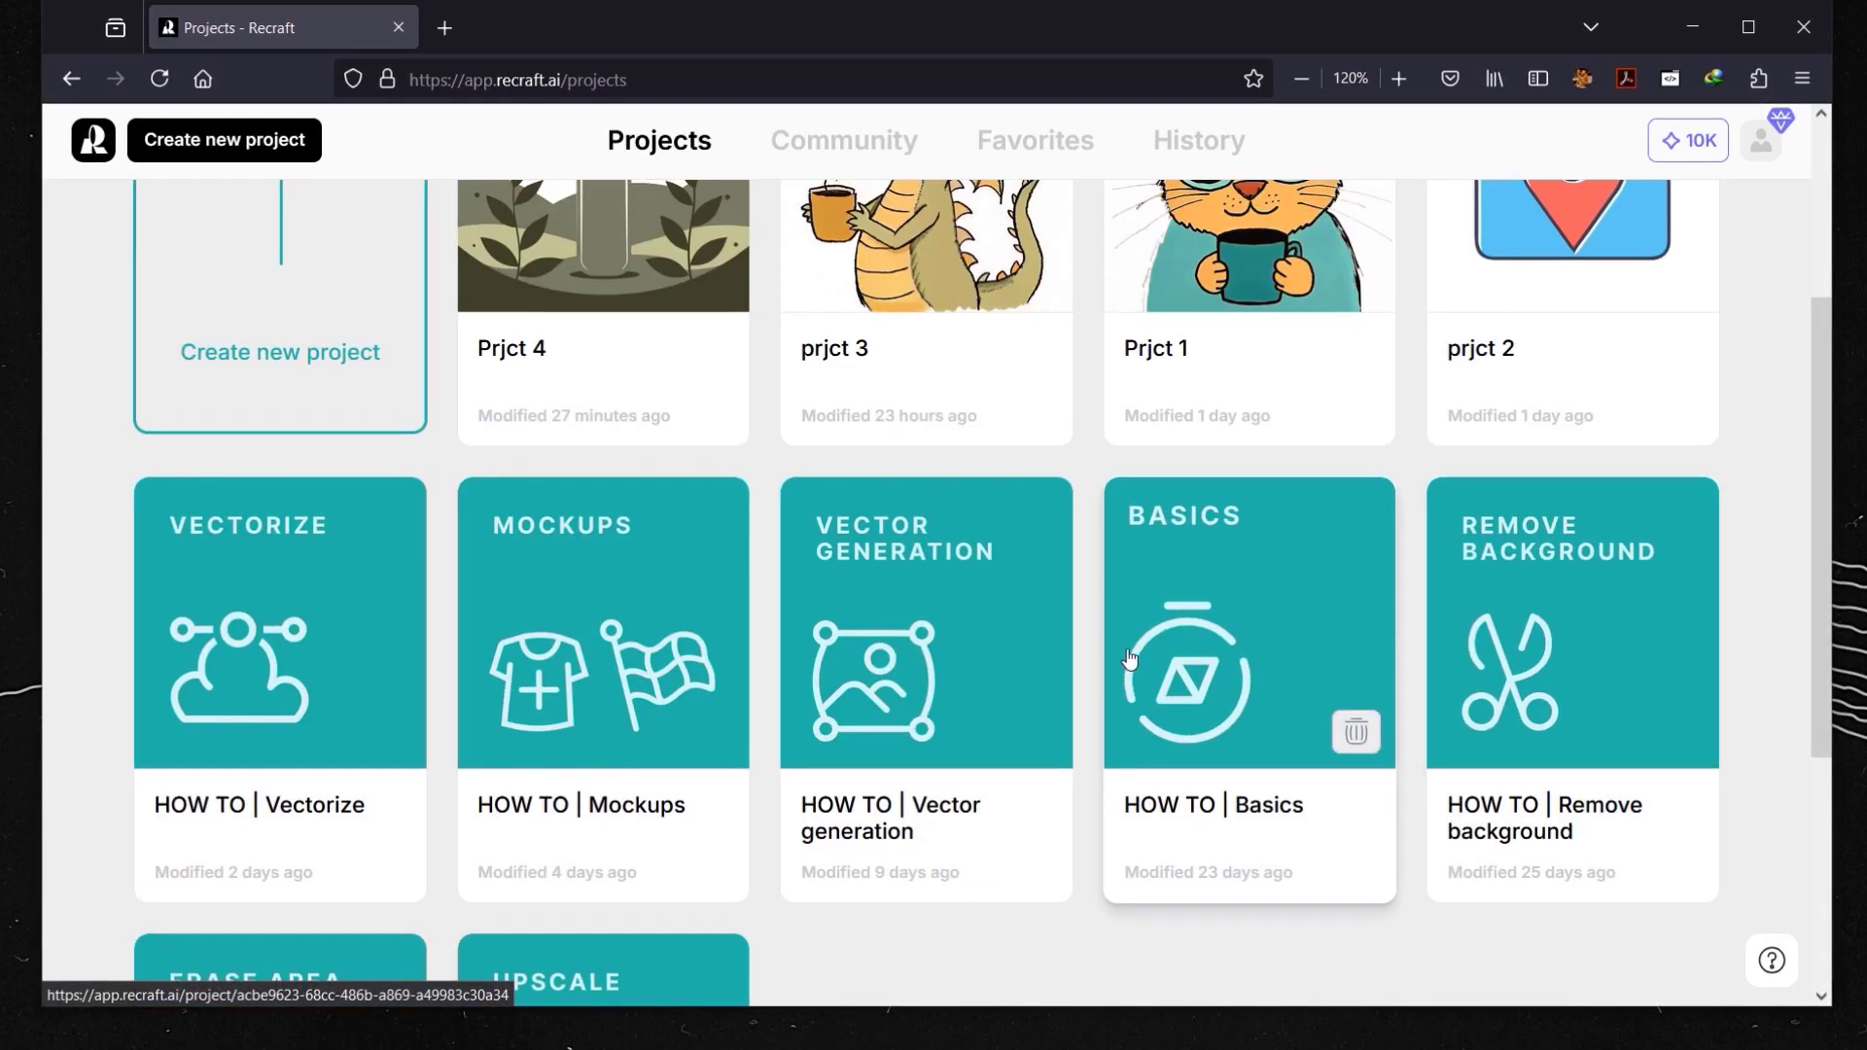
scroll(1170, 660, "down", 2)
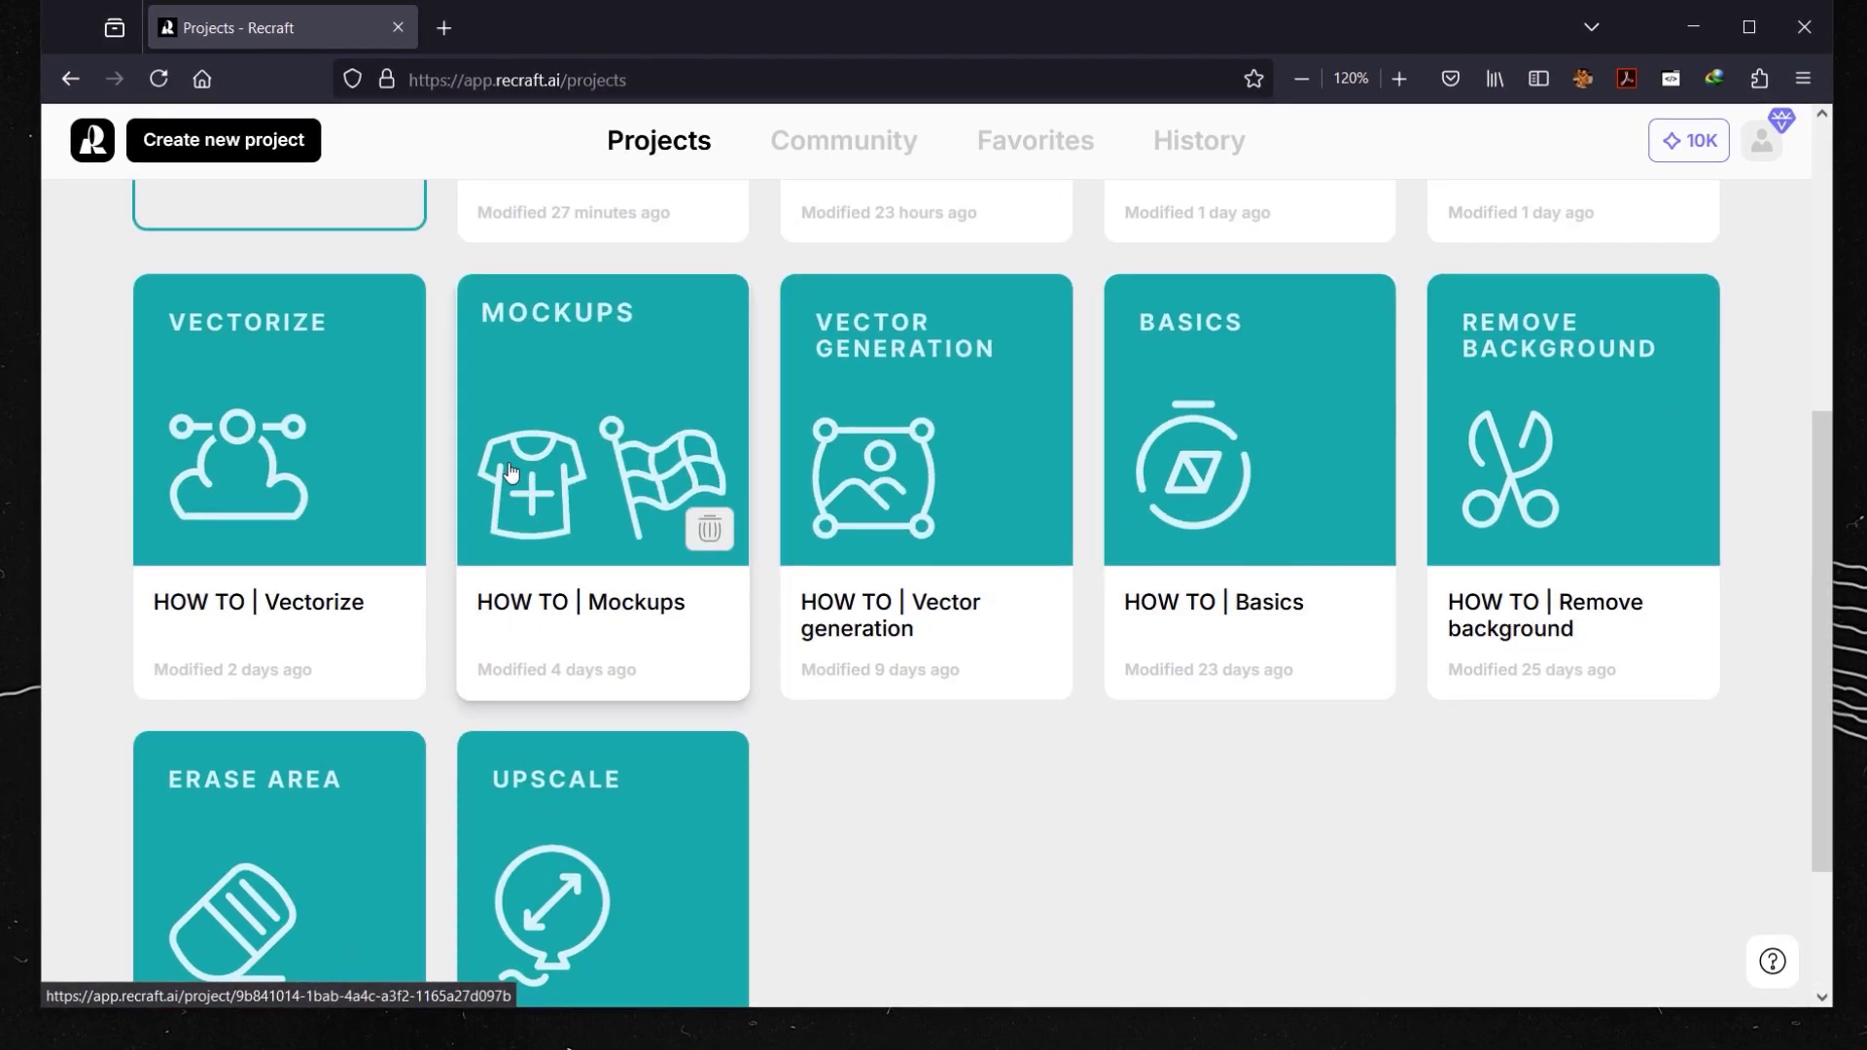
scroll(350, 477, "up", 5)
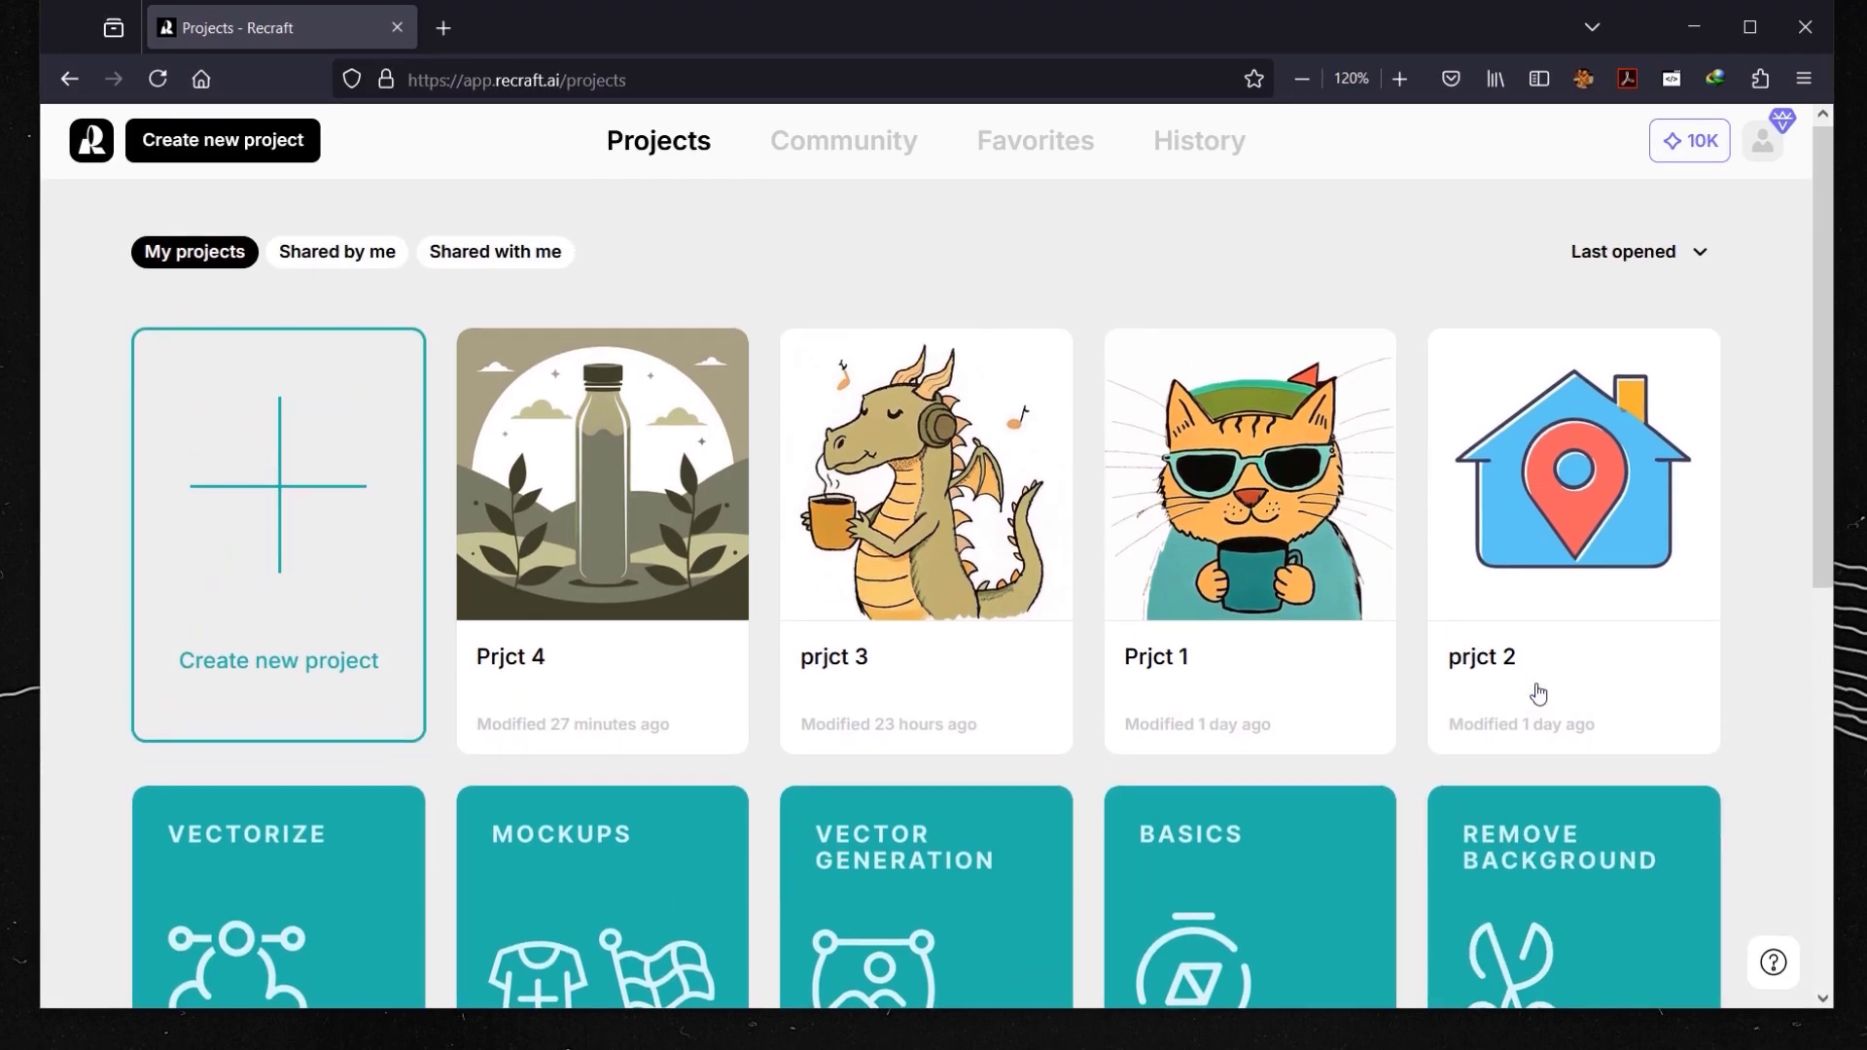
left_click(218, 515)
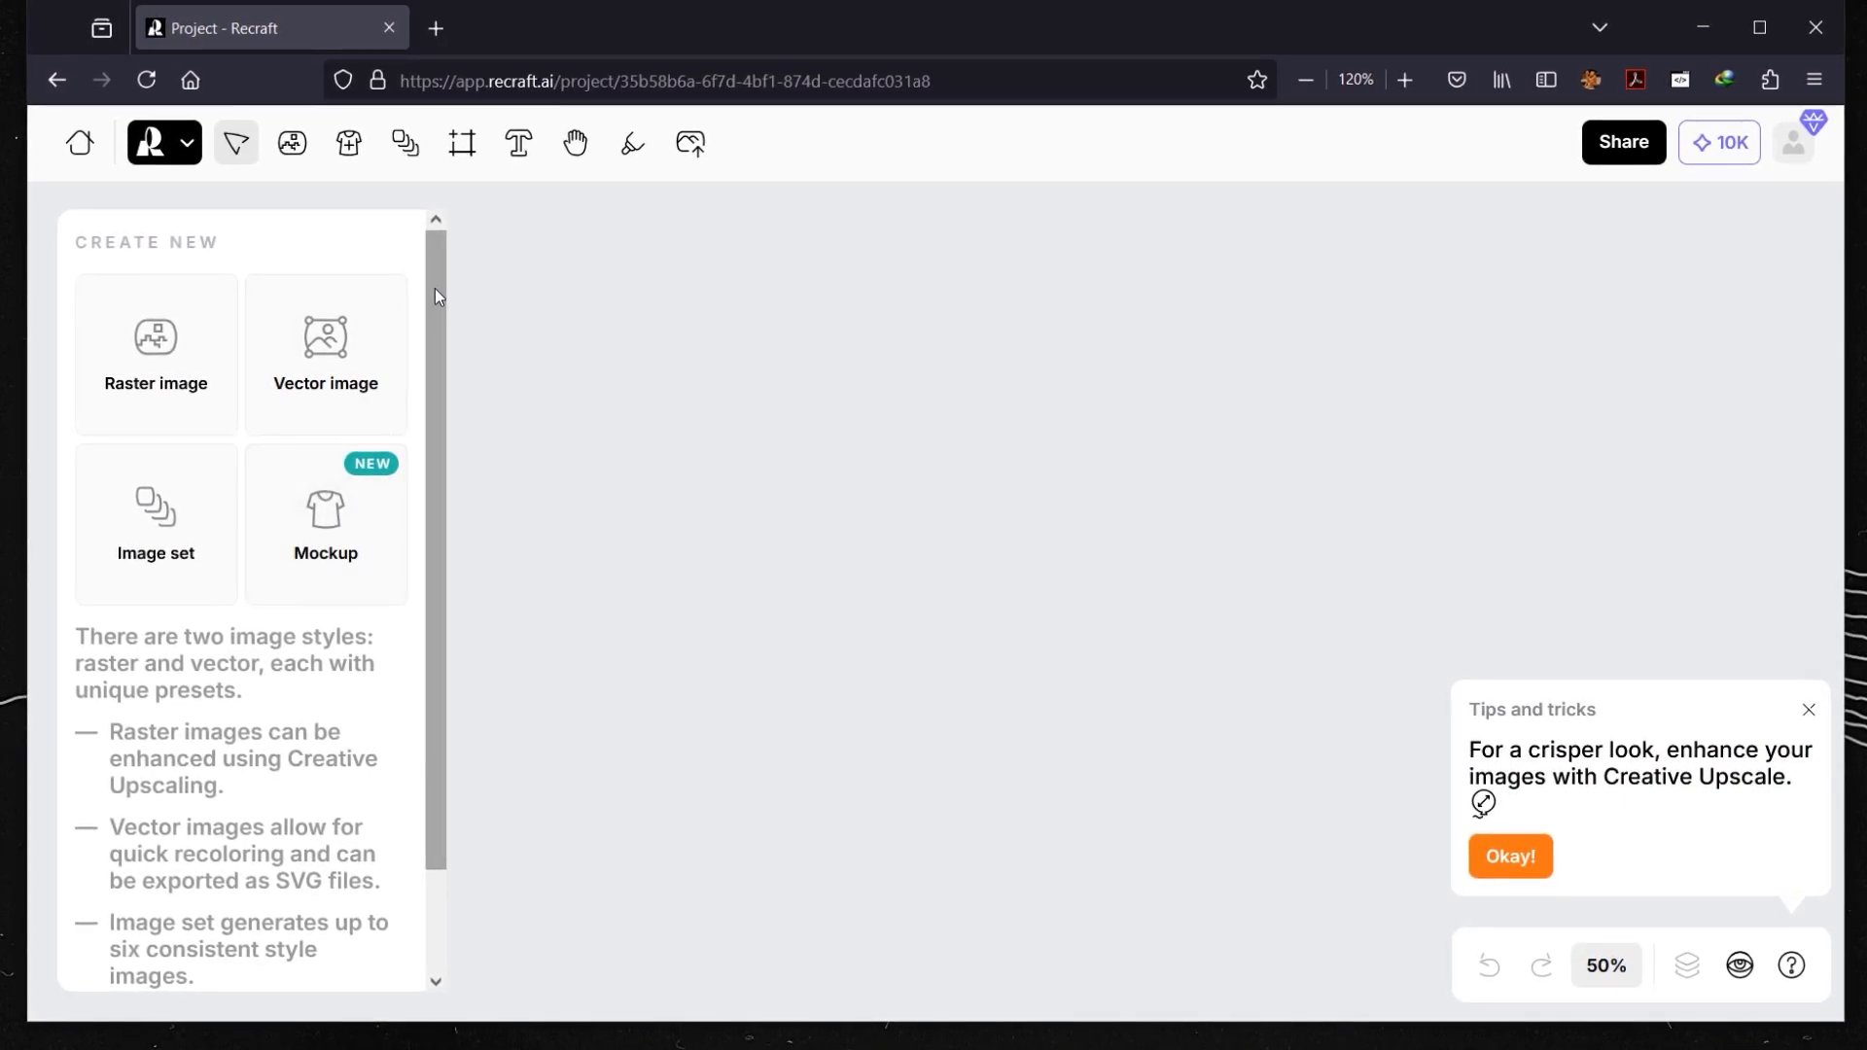
Step: Add a new image set to the canvas and keep it selected with all six frames in view
left_click_drag(435, 288, 423, 406)
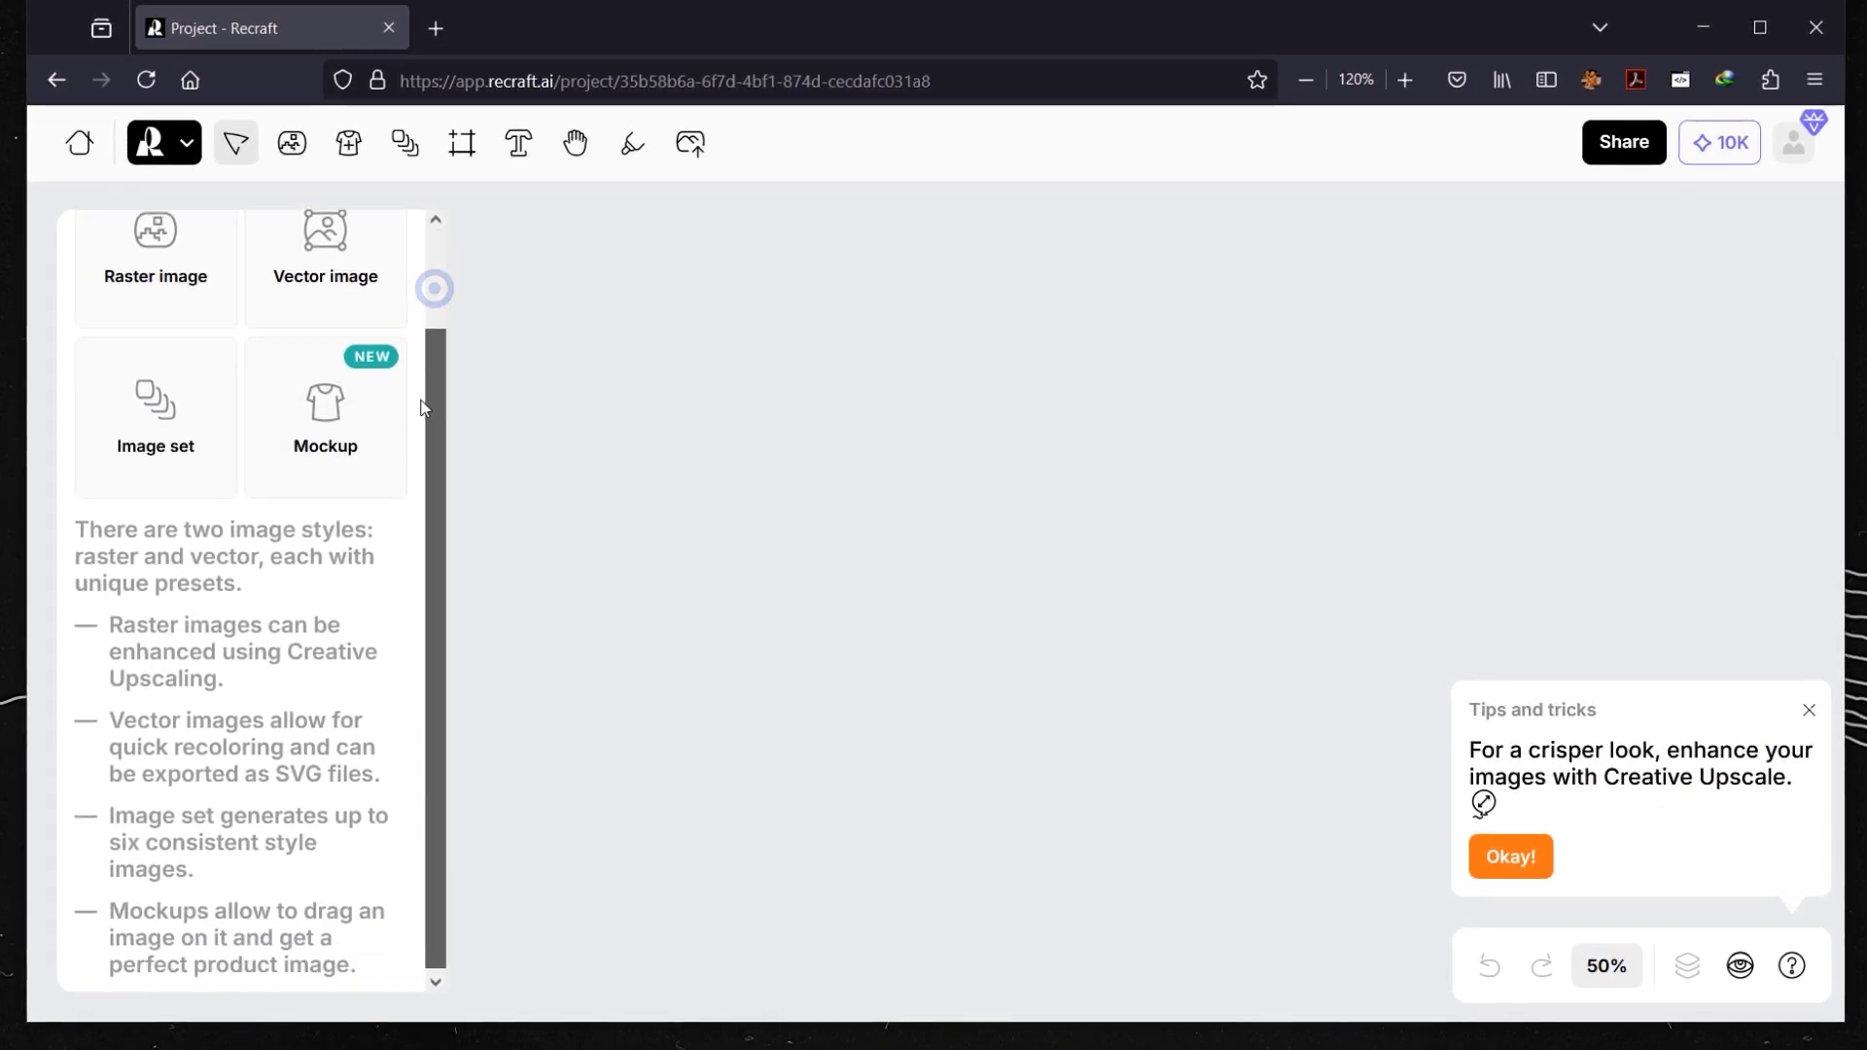
left_click(436, 523)
left_click_drag(436, 523, 449, 422)
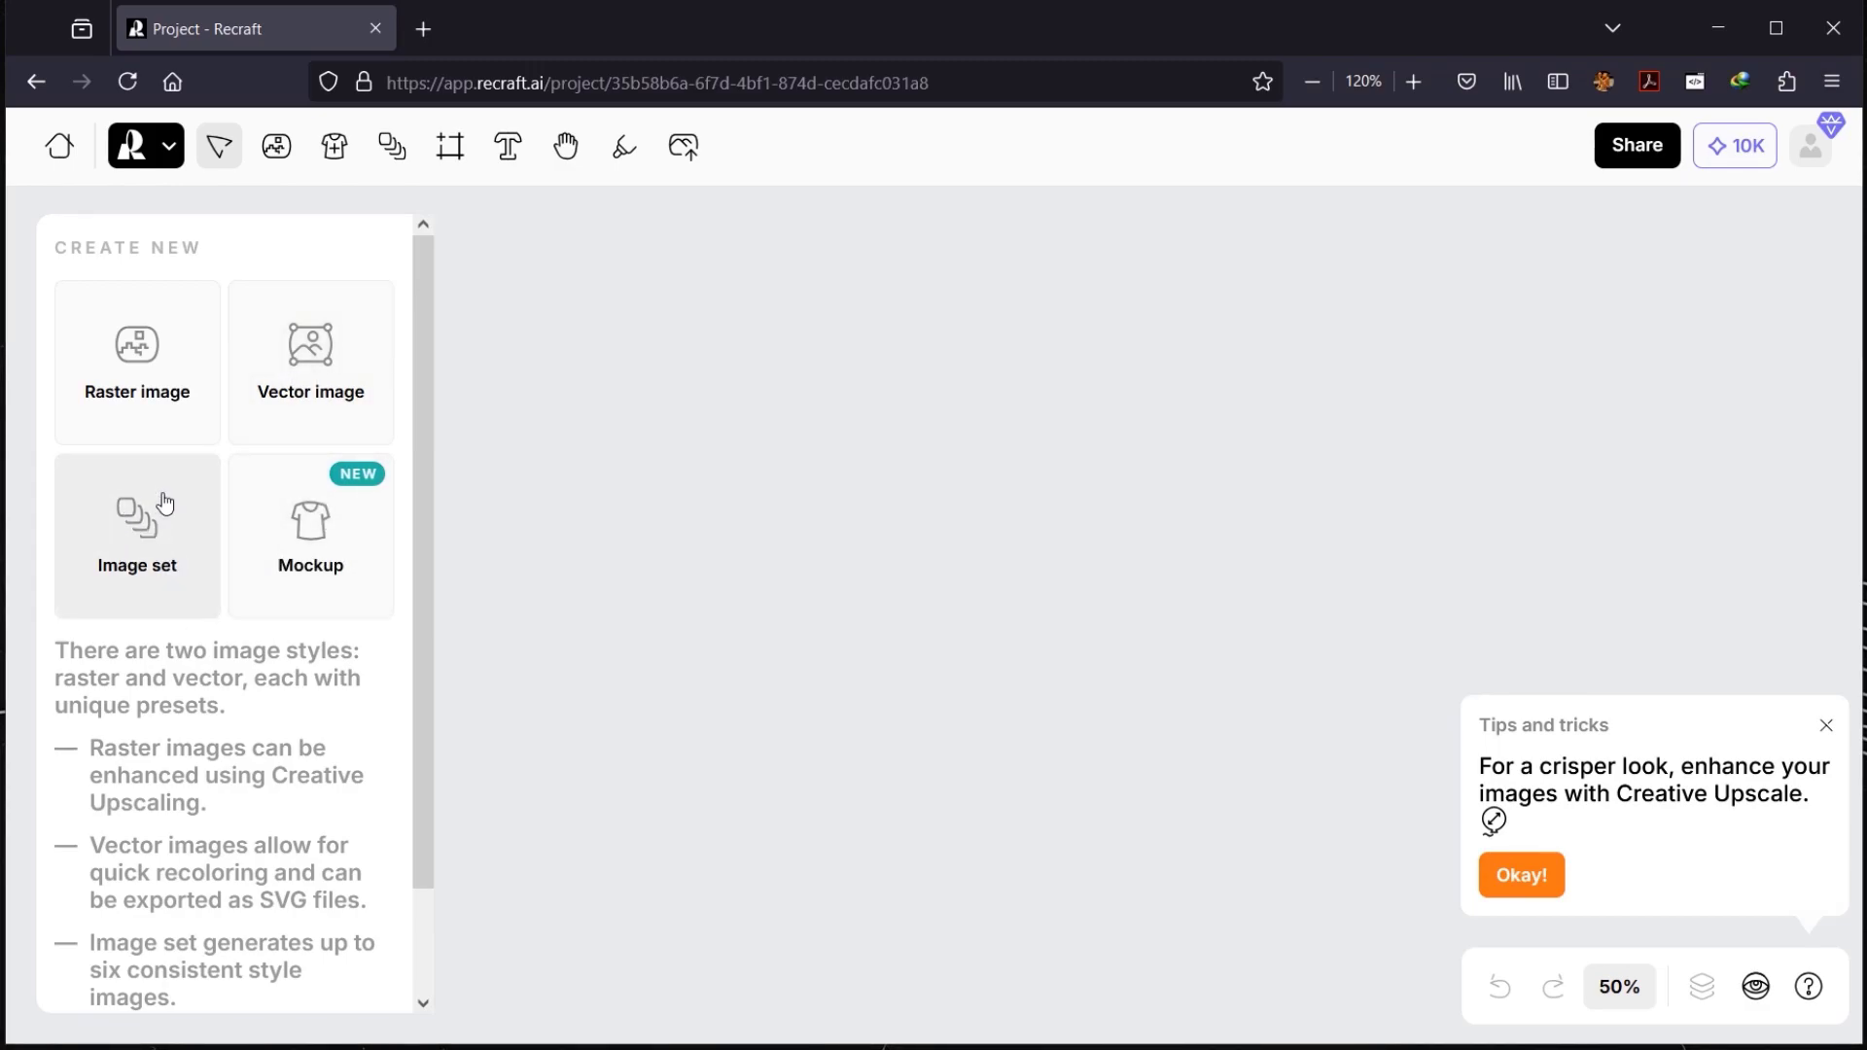
left_click(139, 513)
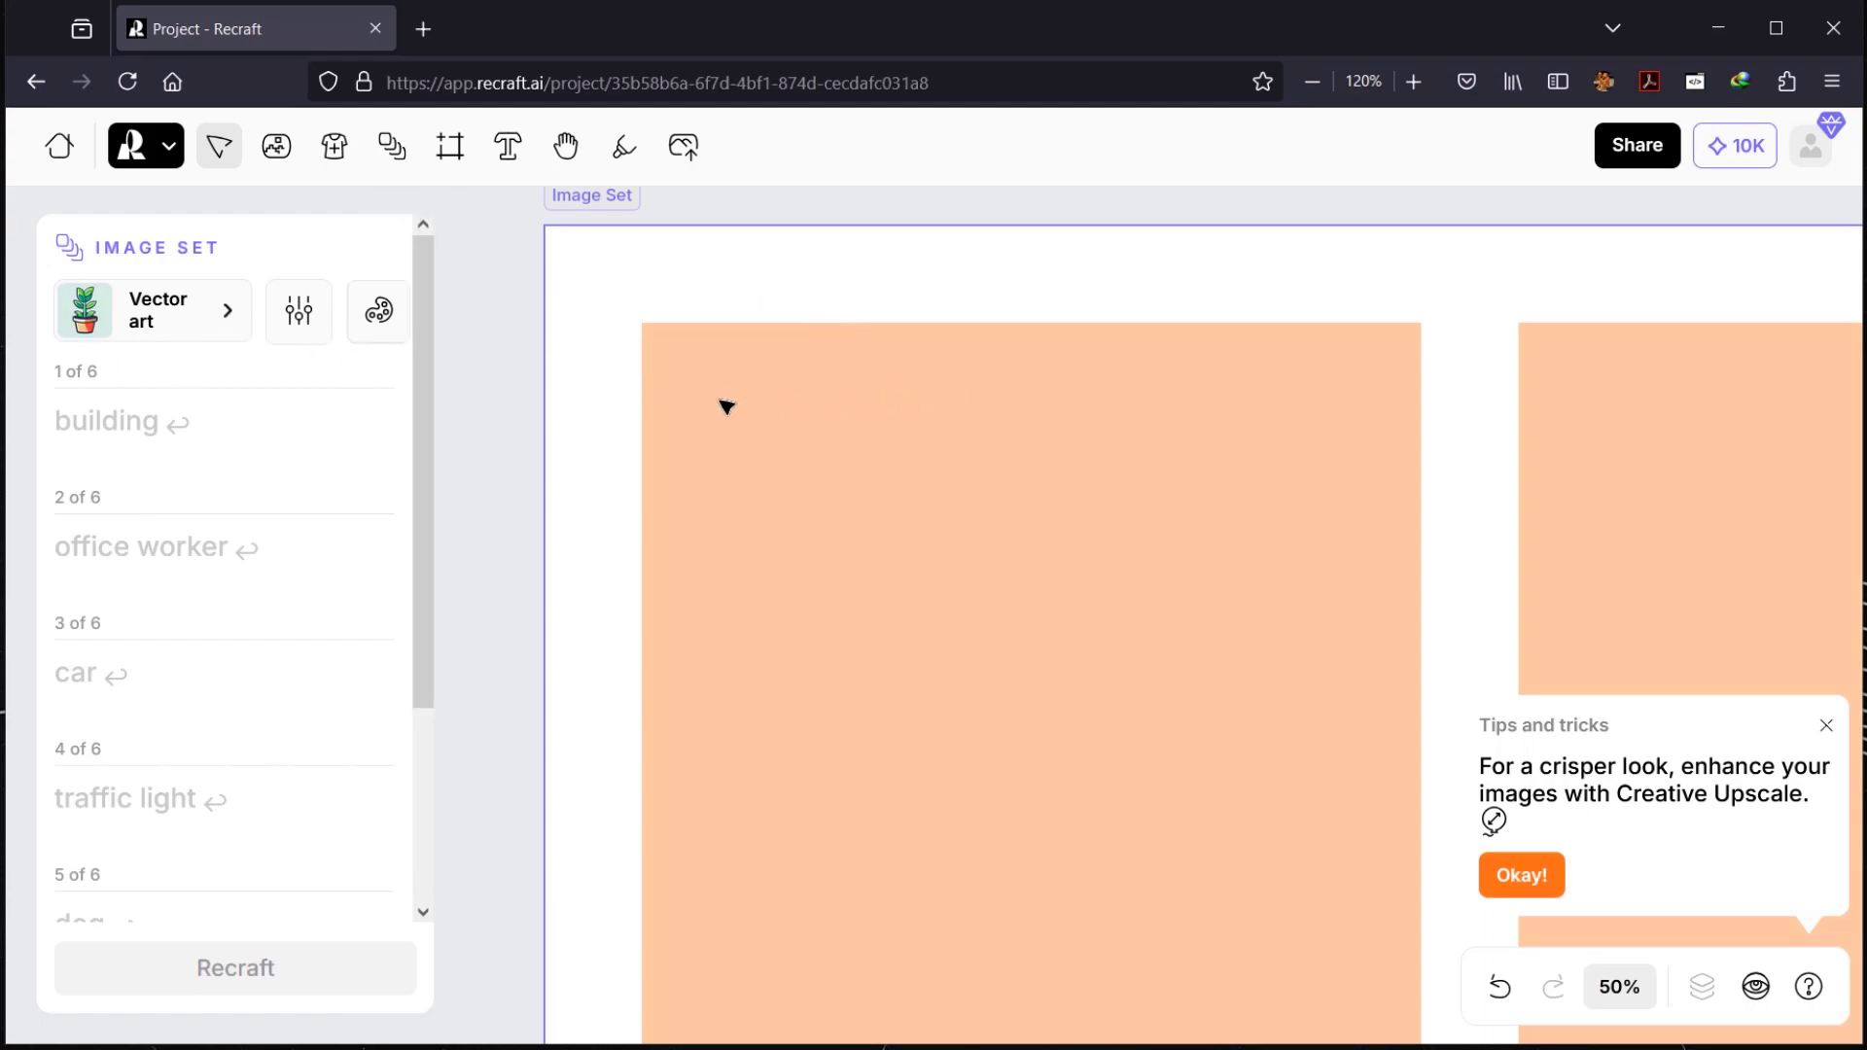
left_click(496, 256)
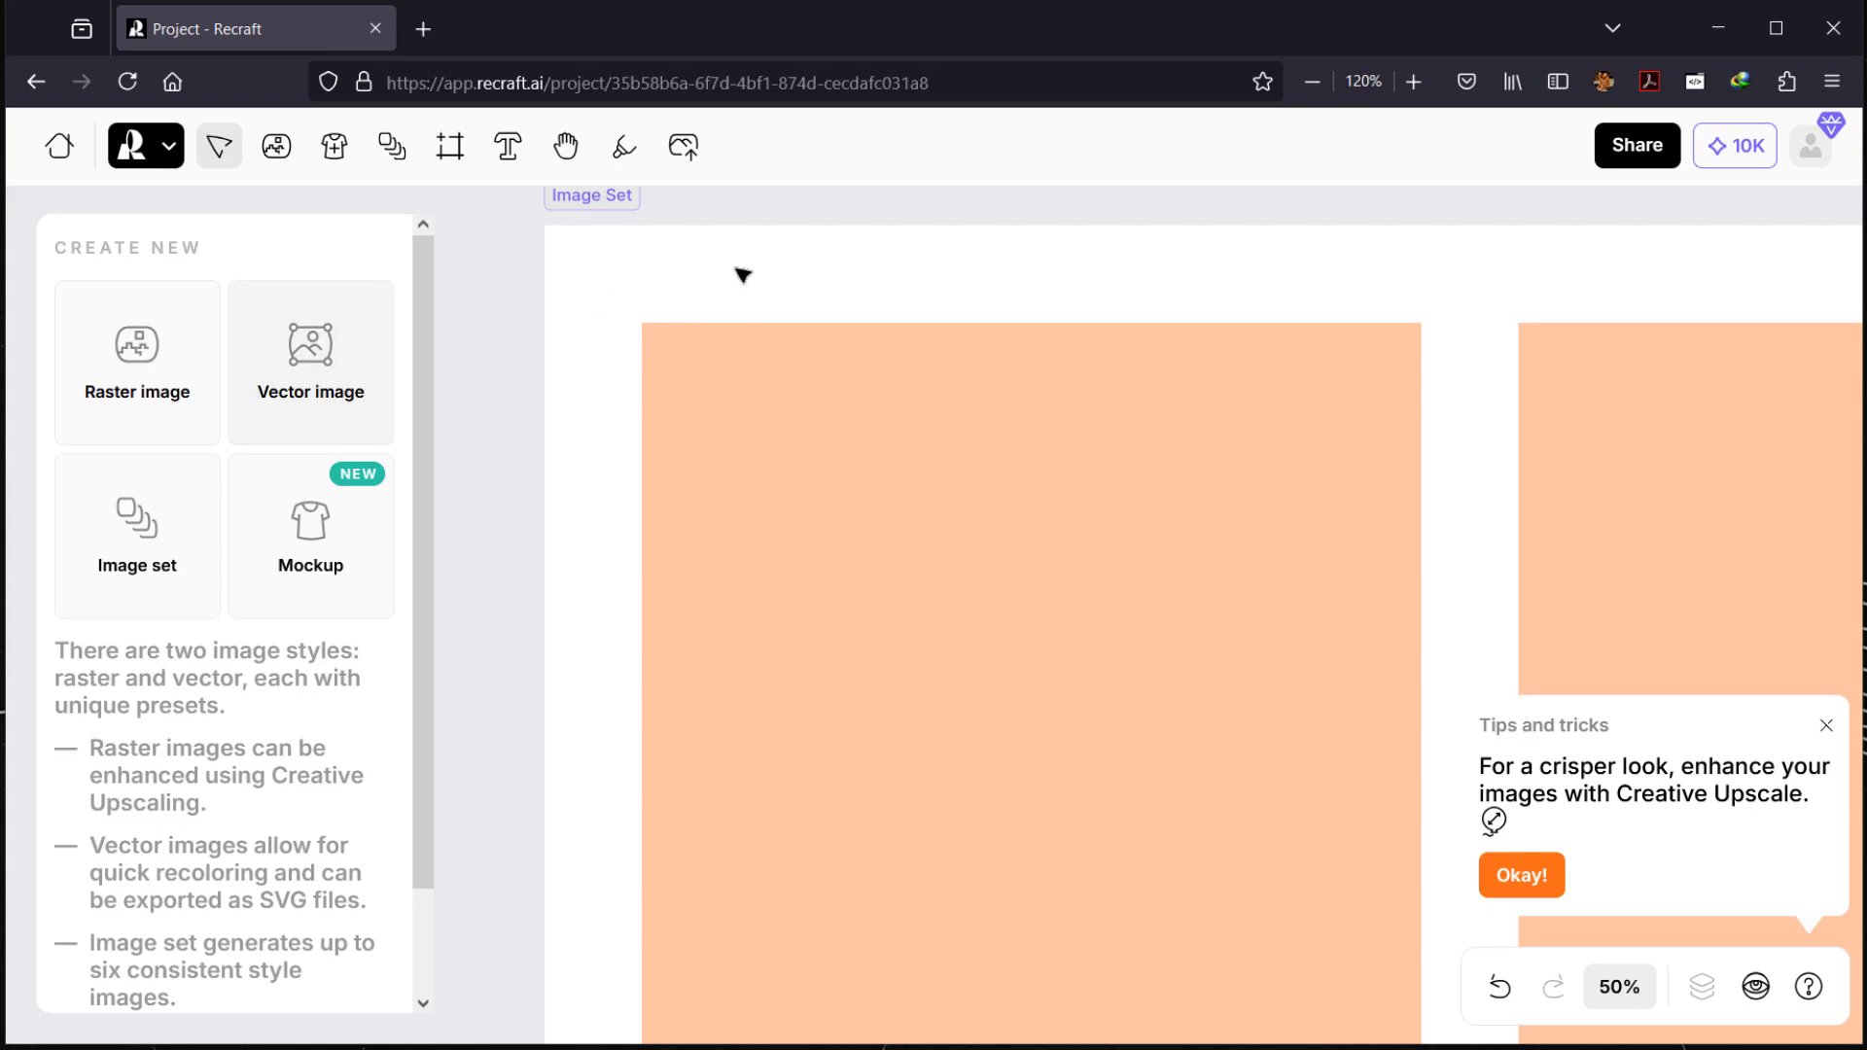
left_click(681, 247)
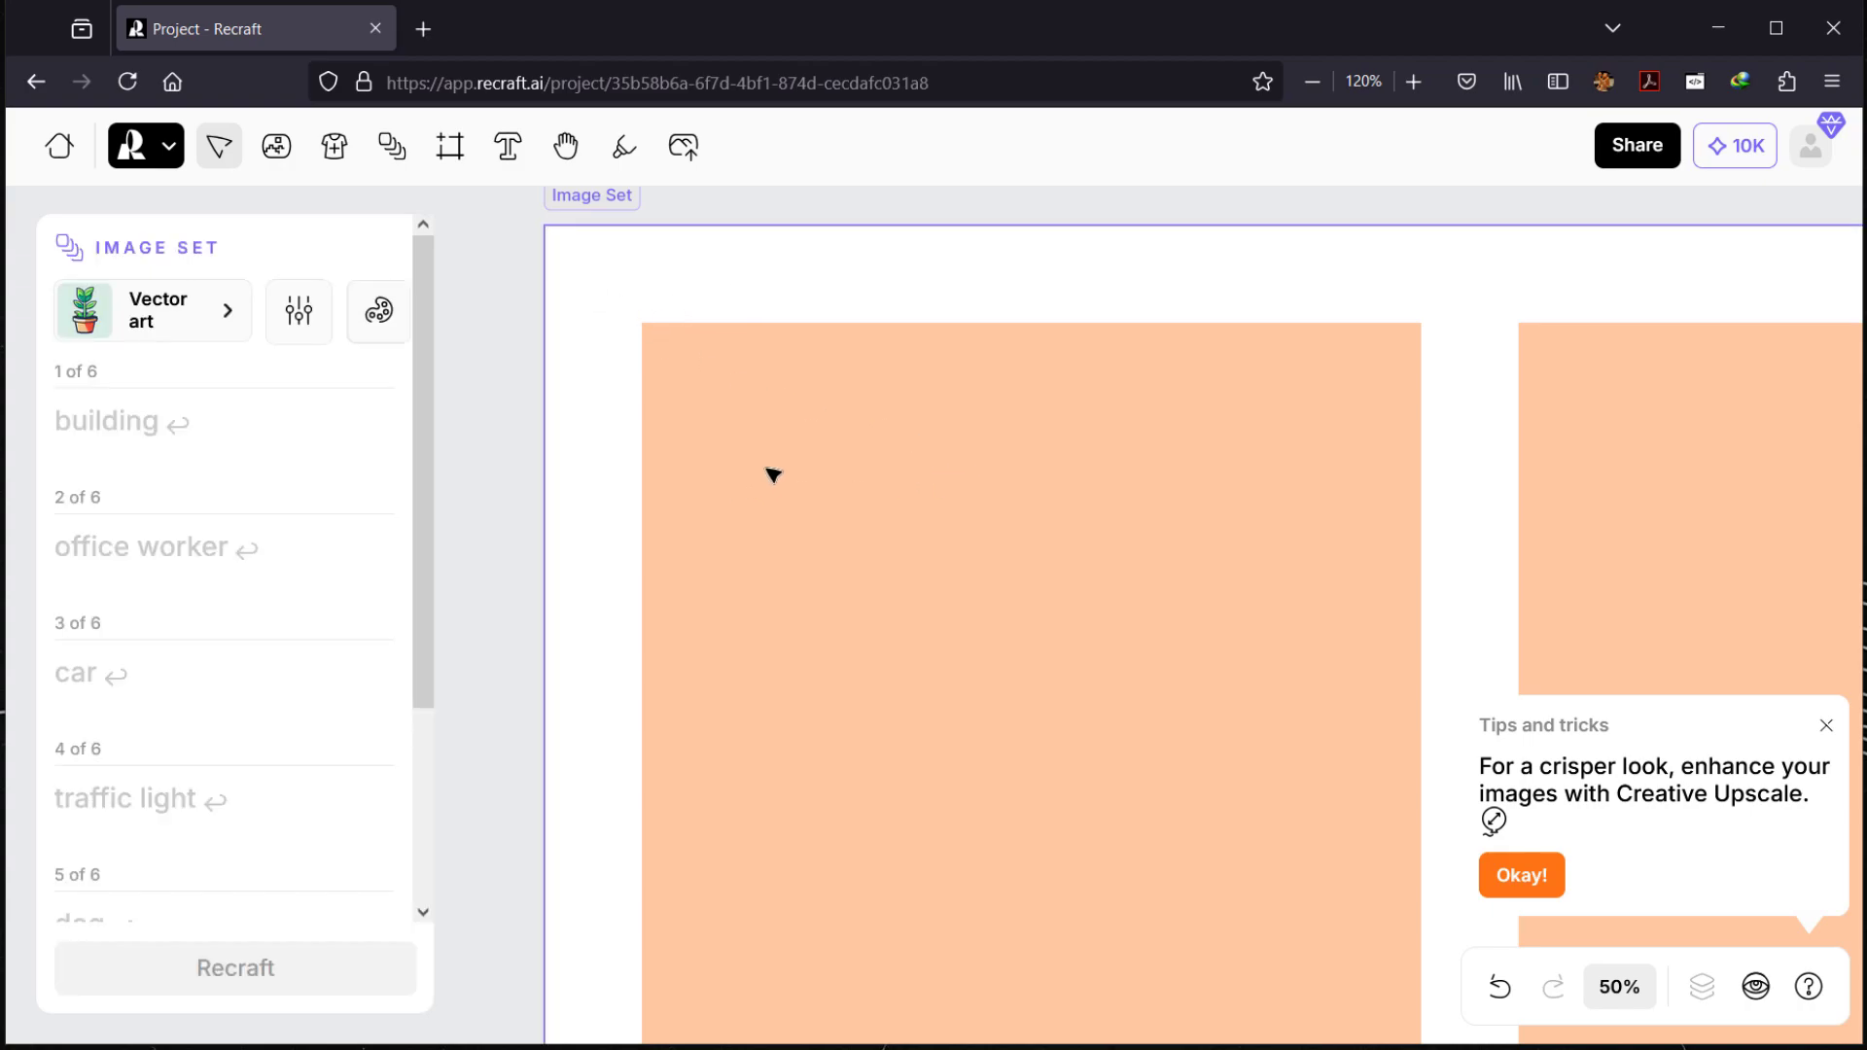
scroll(756, 402, "down", 5)
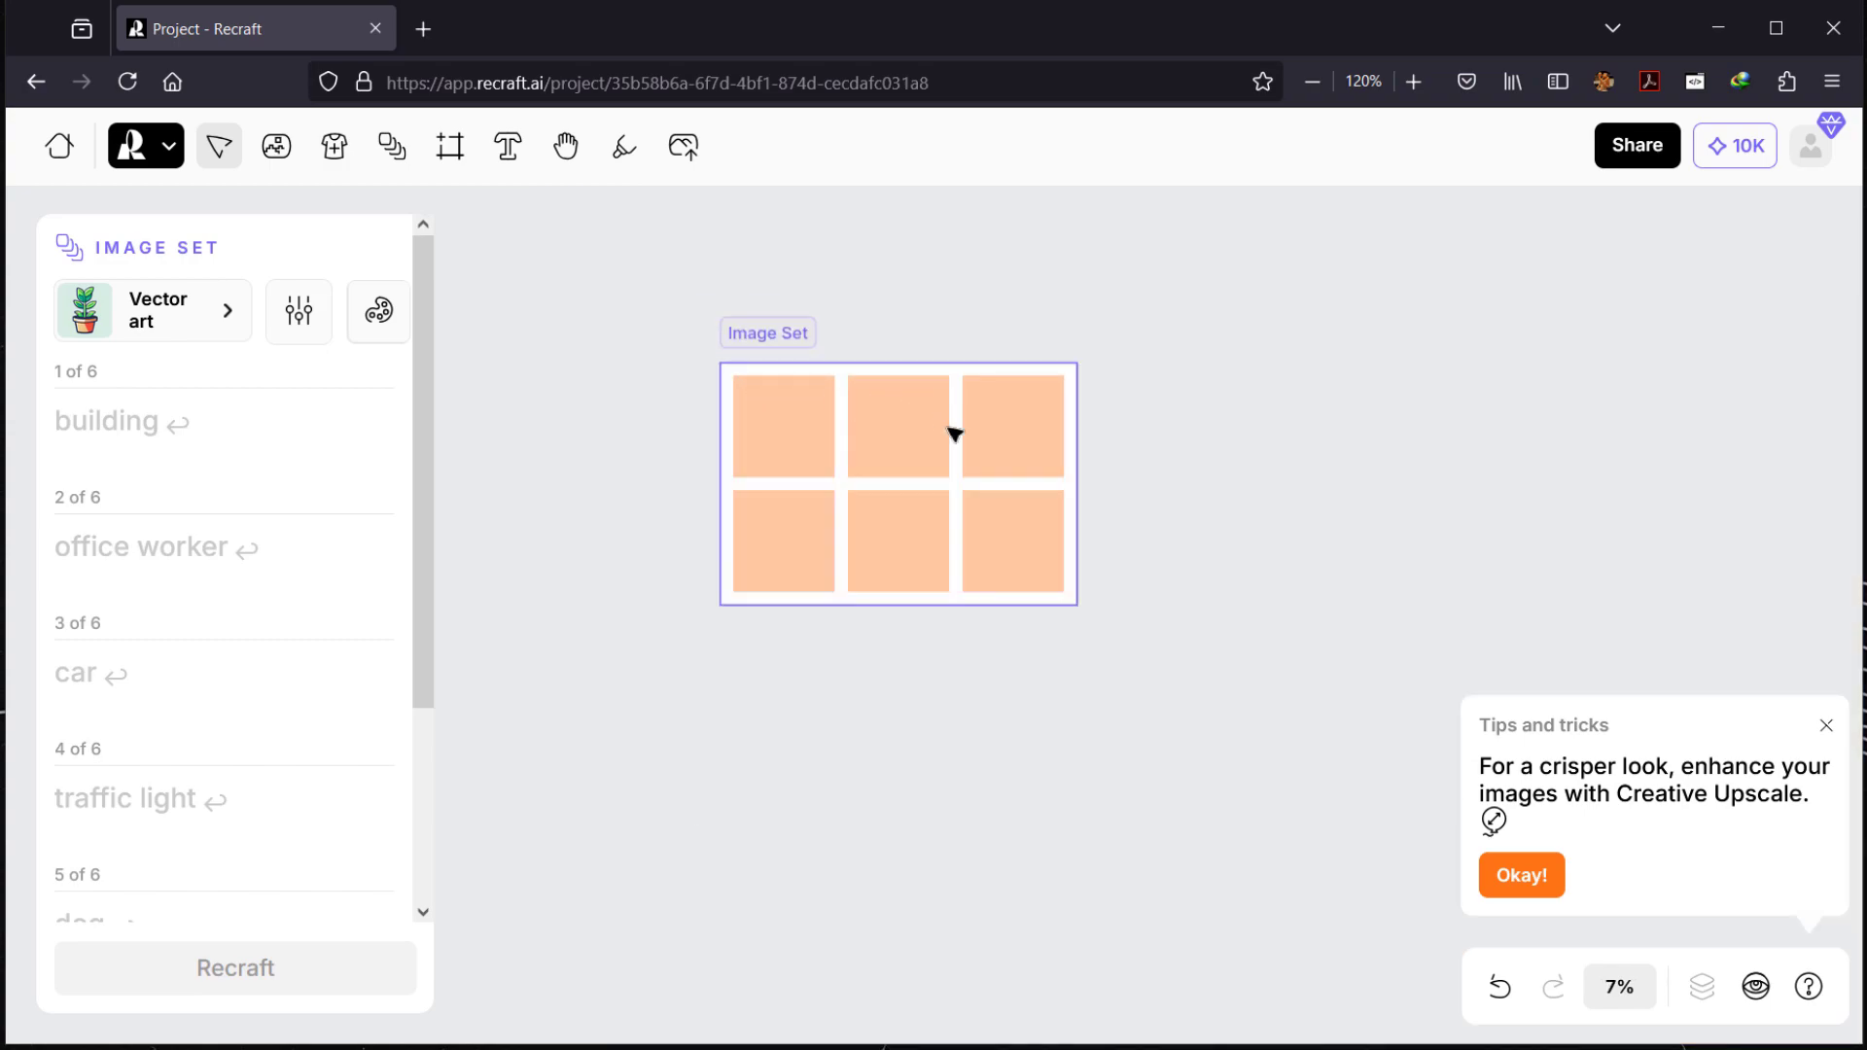
scroll(957, 465, "up", 2)
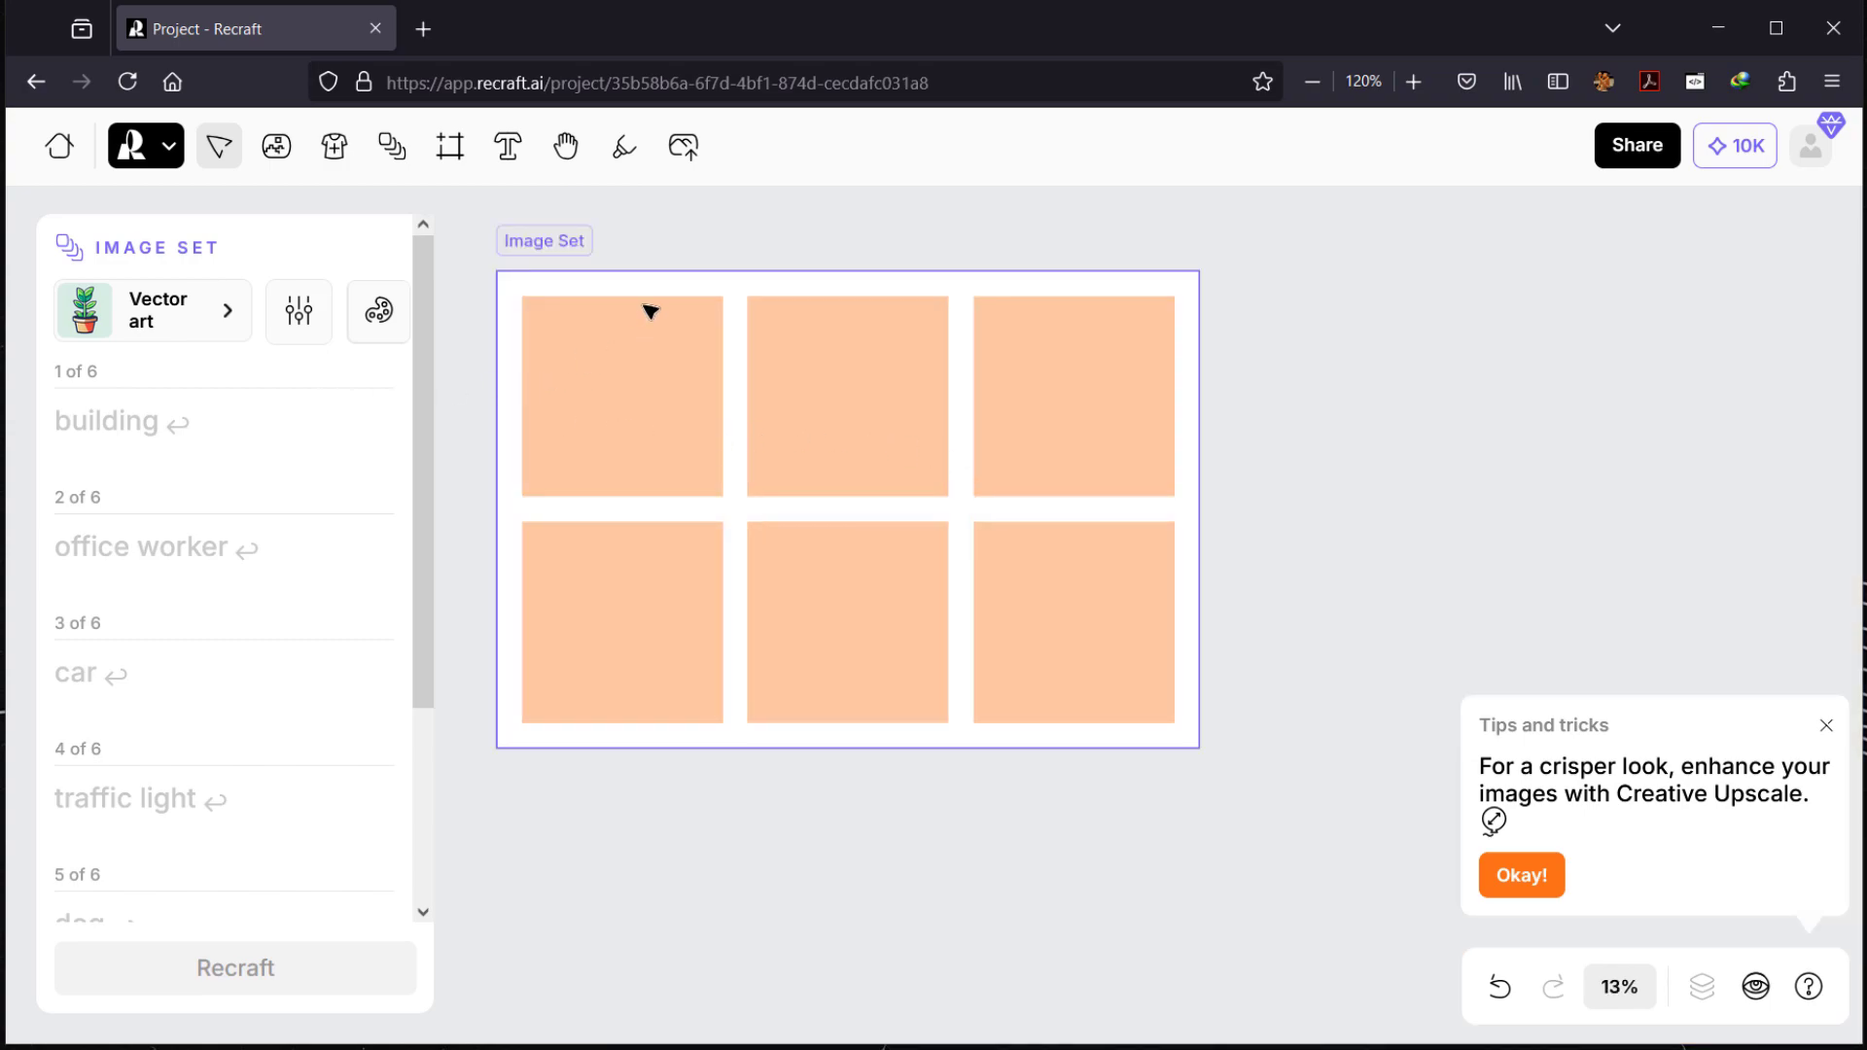
left_click(195, 431)
mouse_move(417, 288)
left_mouse_down()
mouse_move(434, 450)
mouse_move(433, 296)
left_mouse_up()
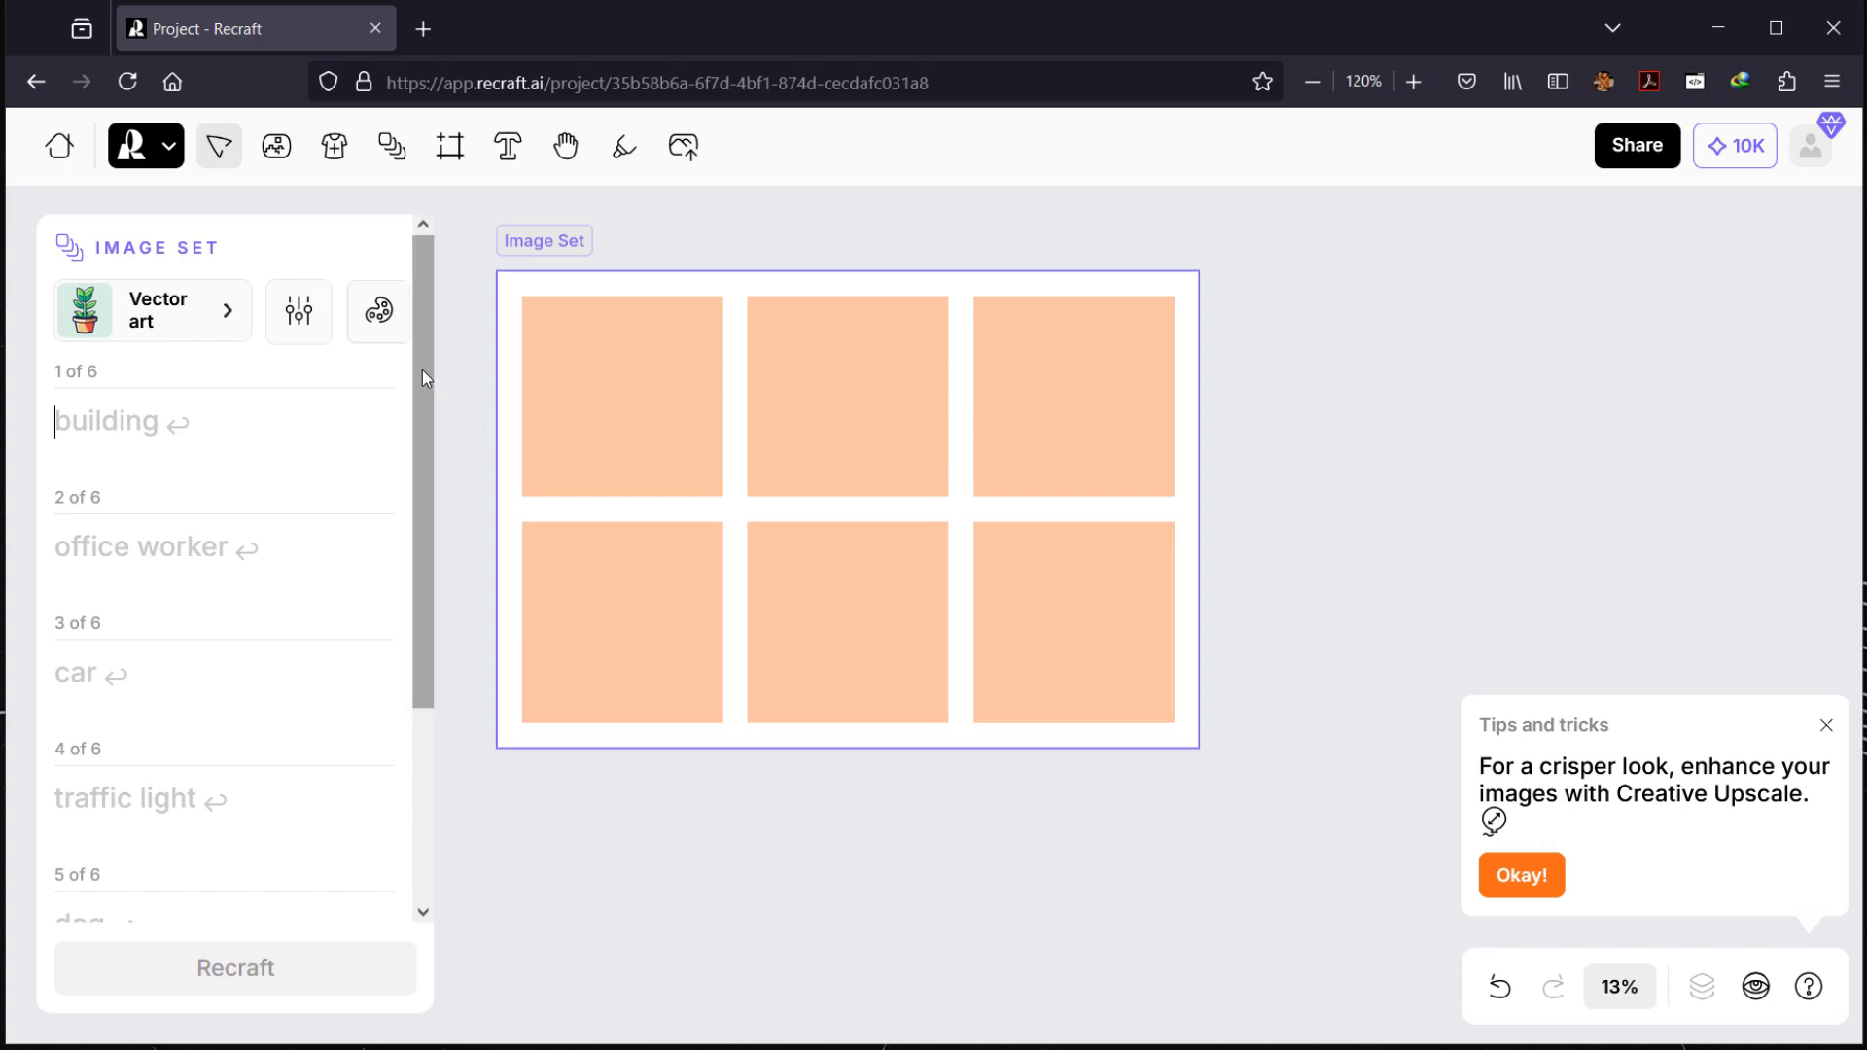
scroll(421, 366, "down", 3)
scroll(241, 510, "up", 3)
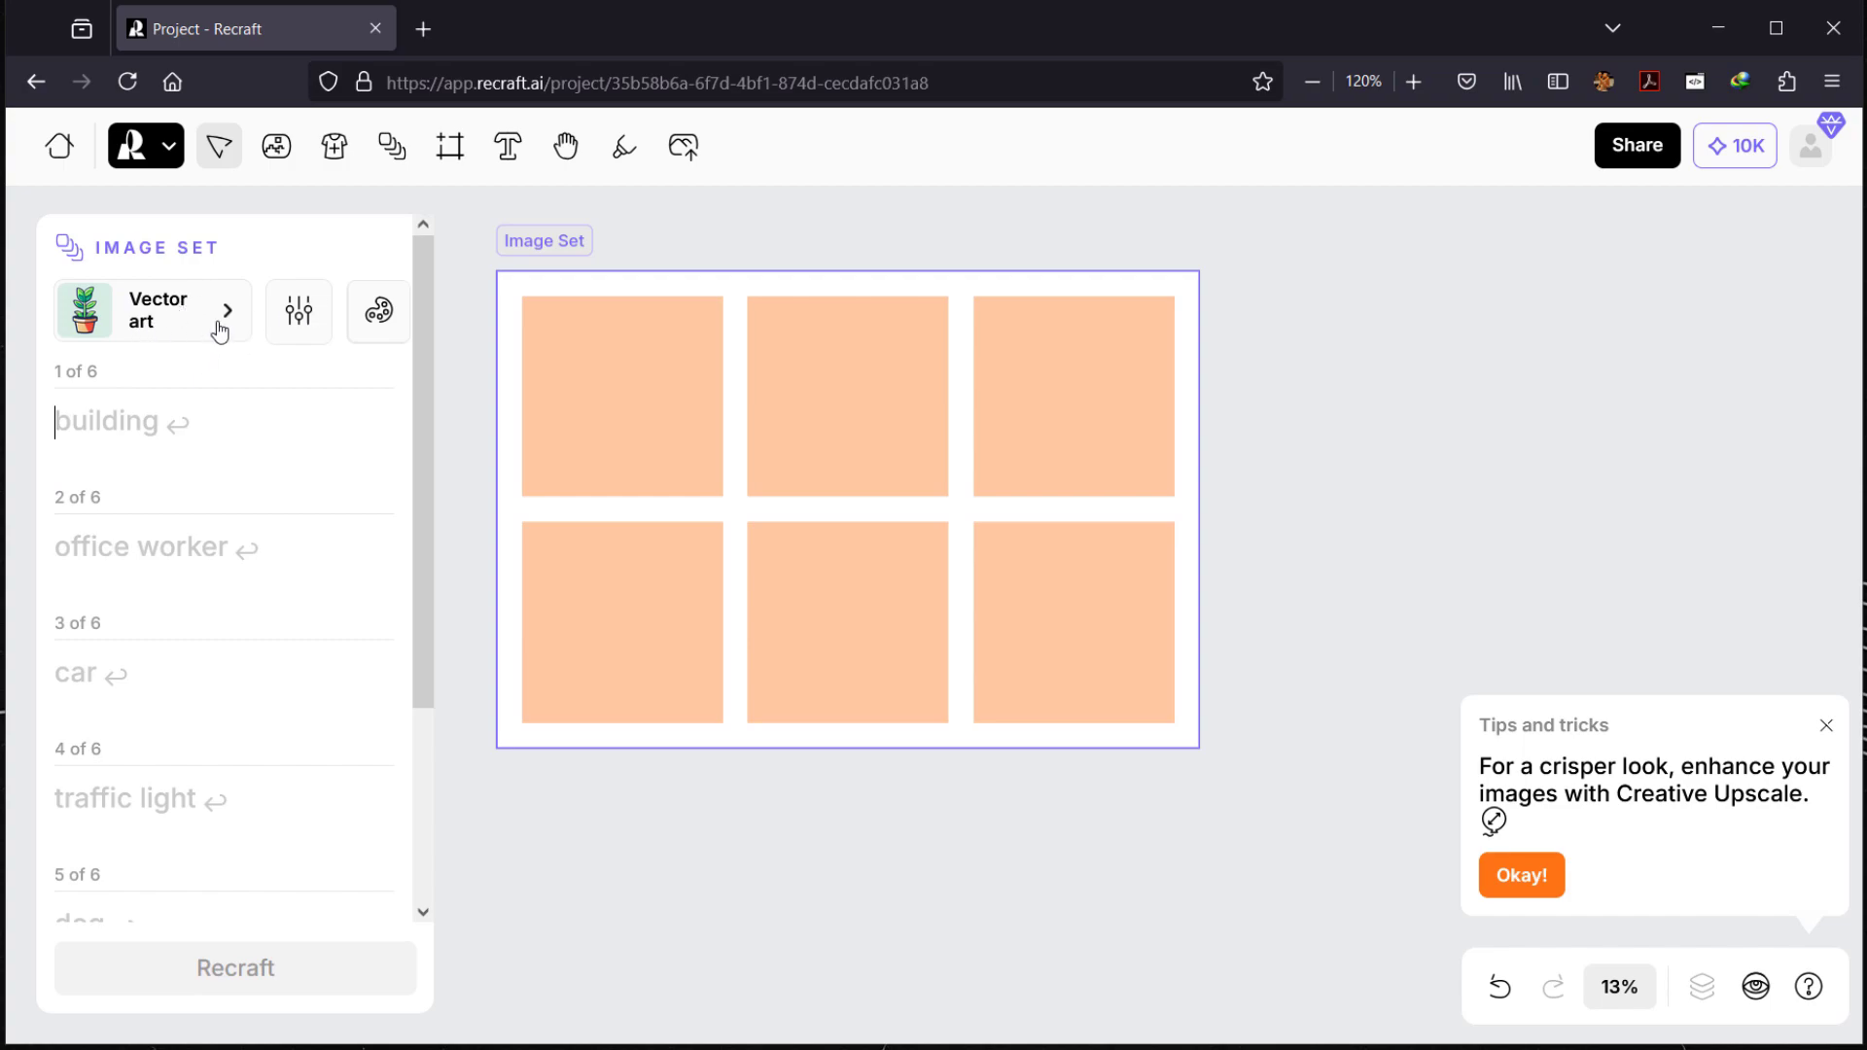
Step: Set the image set's style to Colored outline from the vector icon styles
left_click(161, 325)
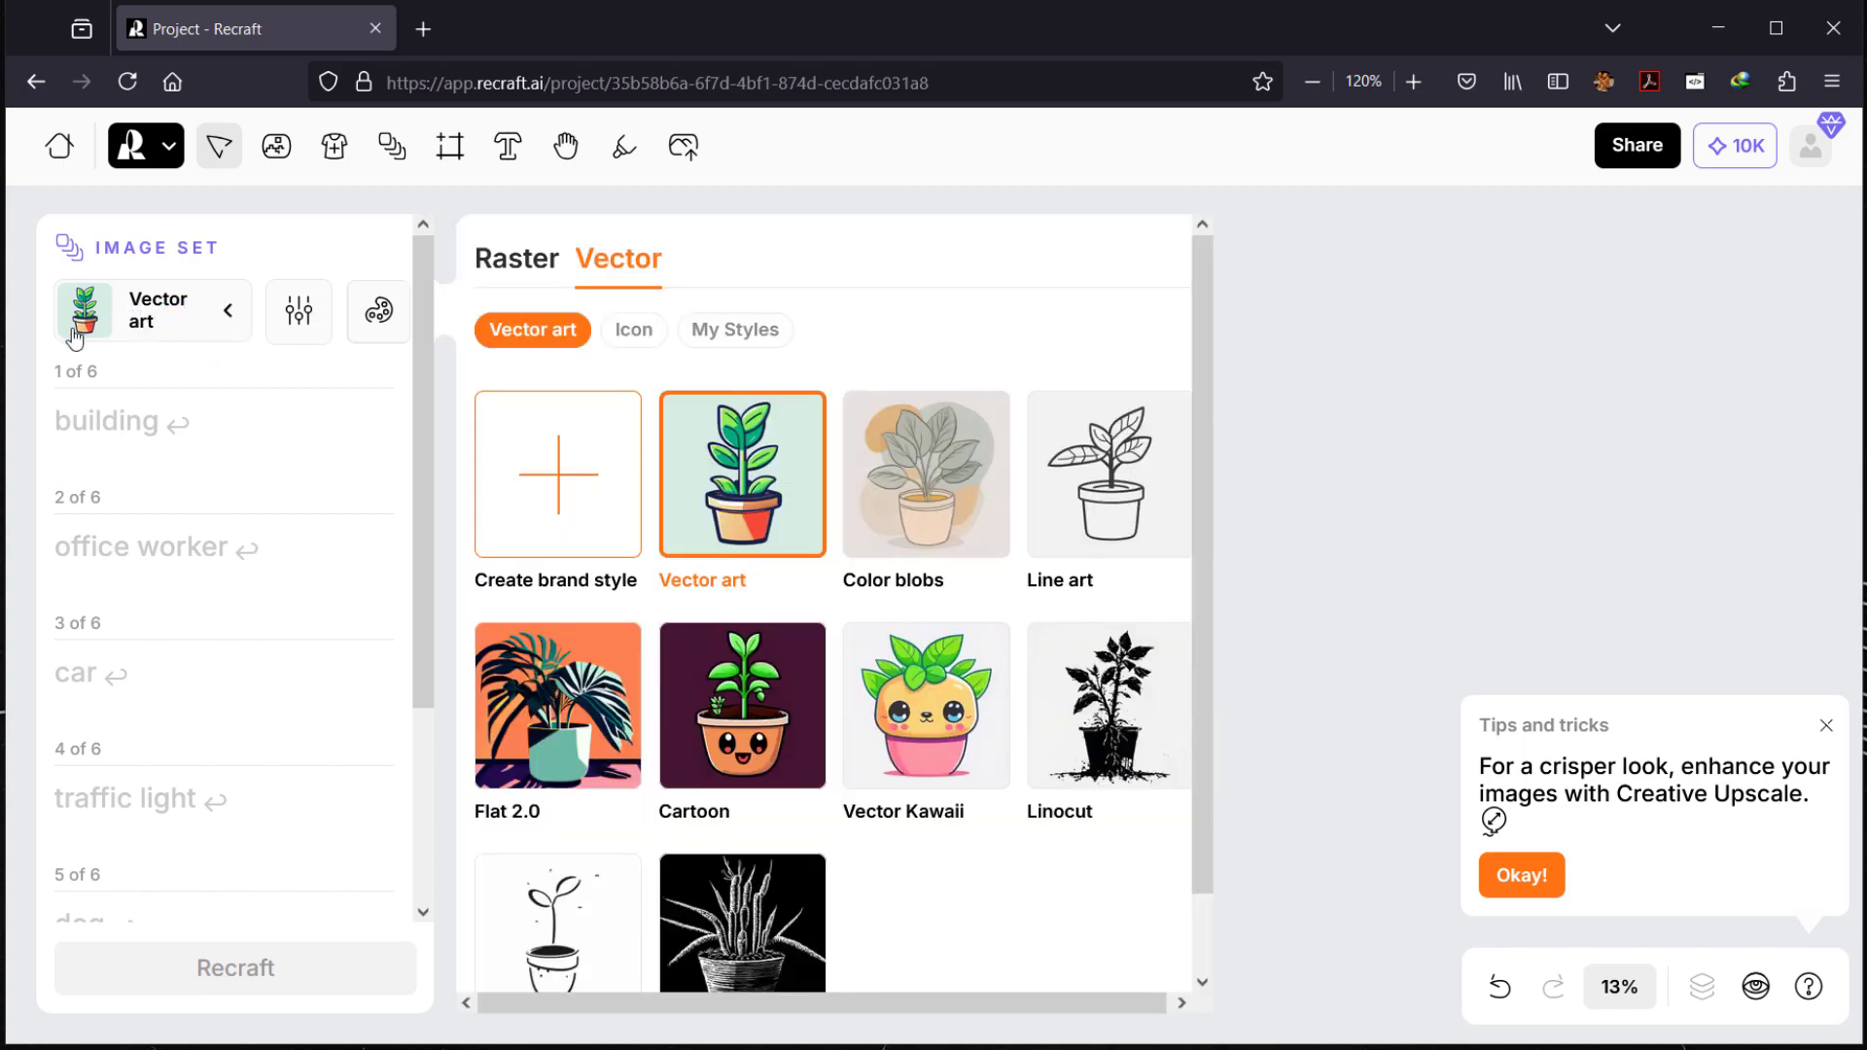
left_click(633, 333)
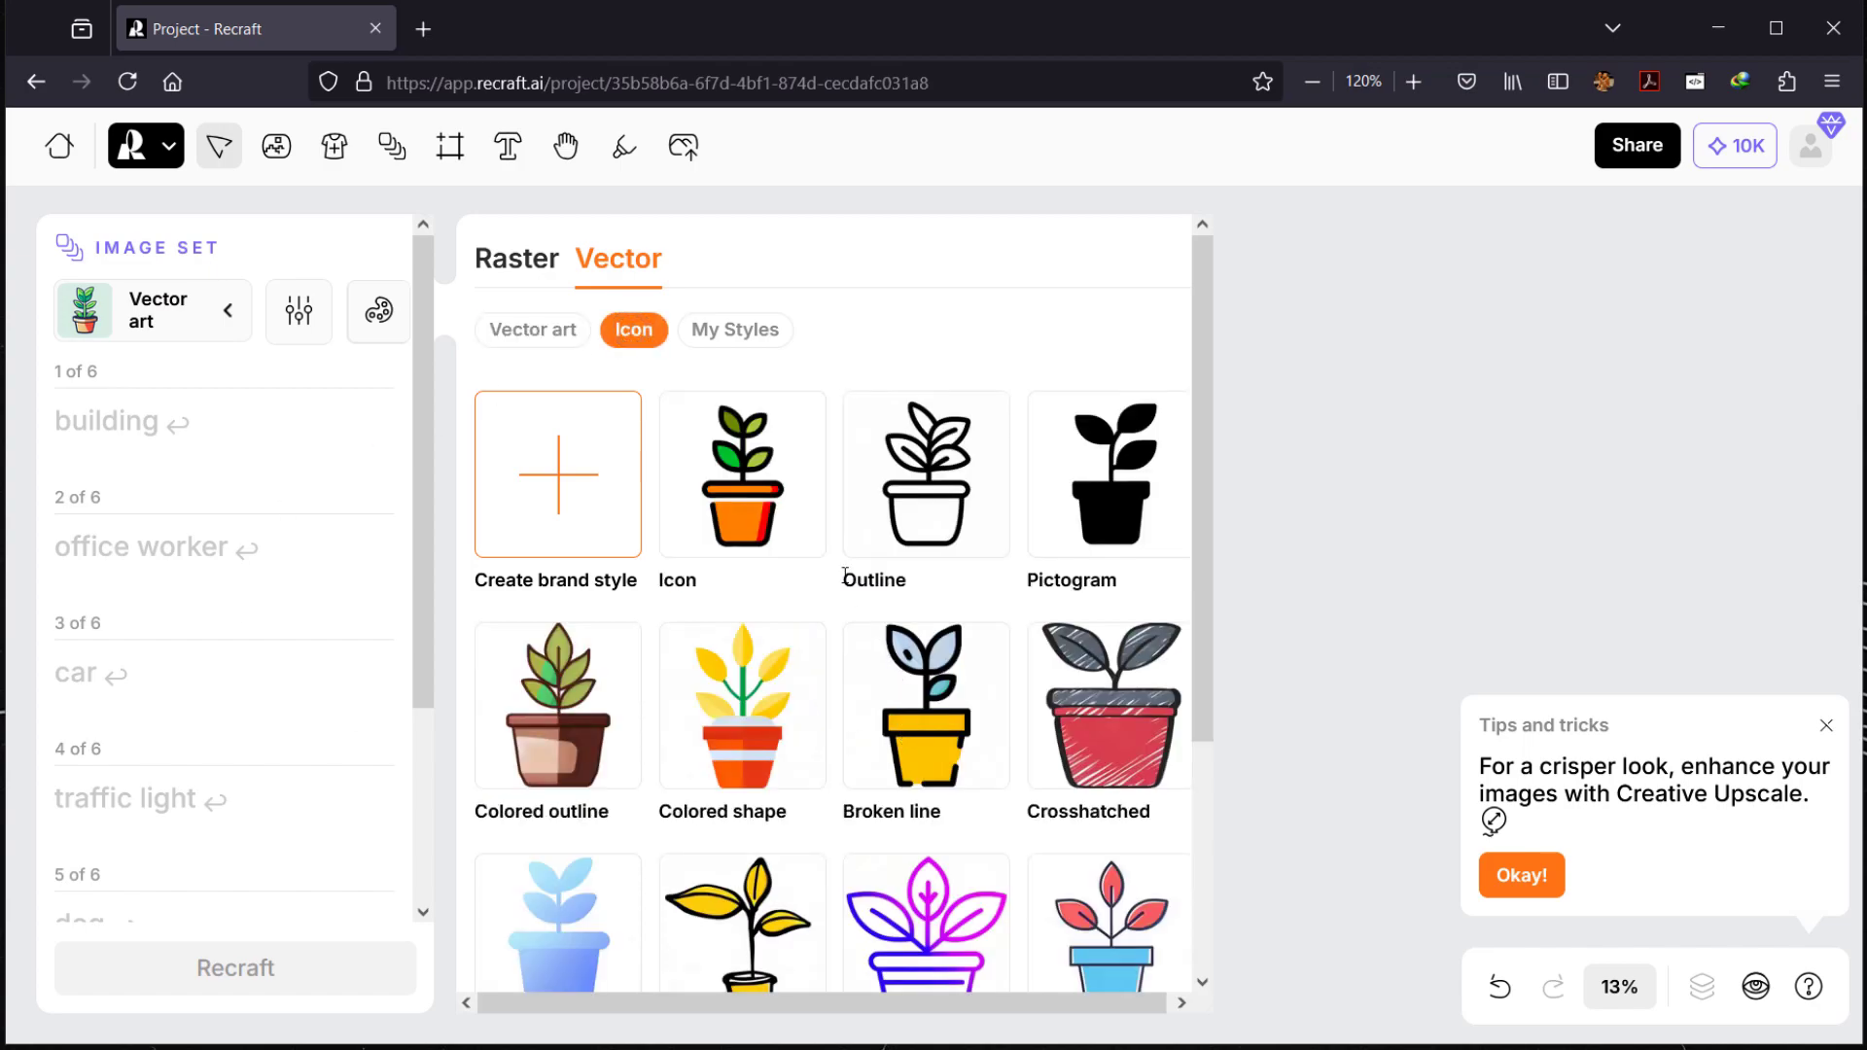
scroll(1077, 501, "down", 3)
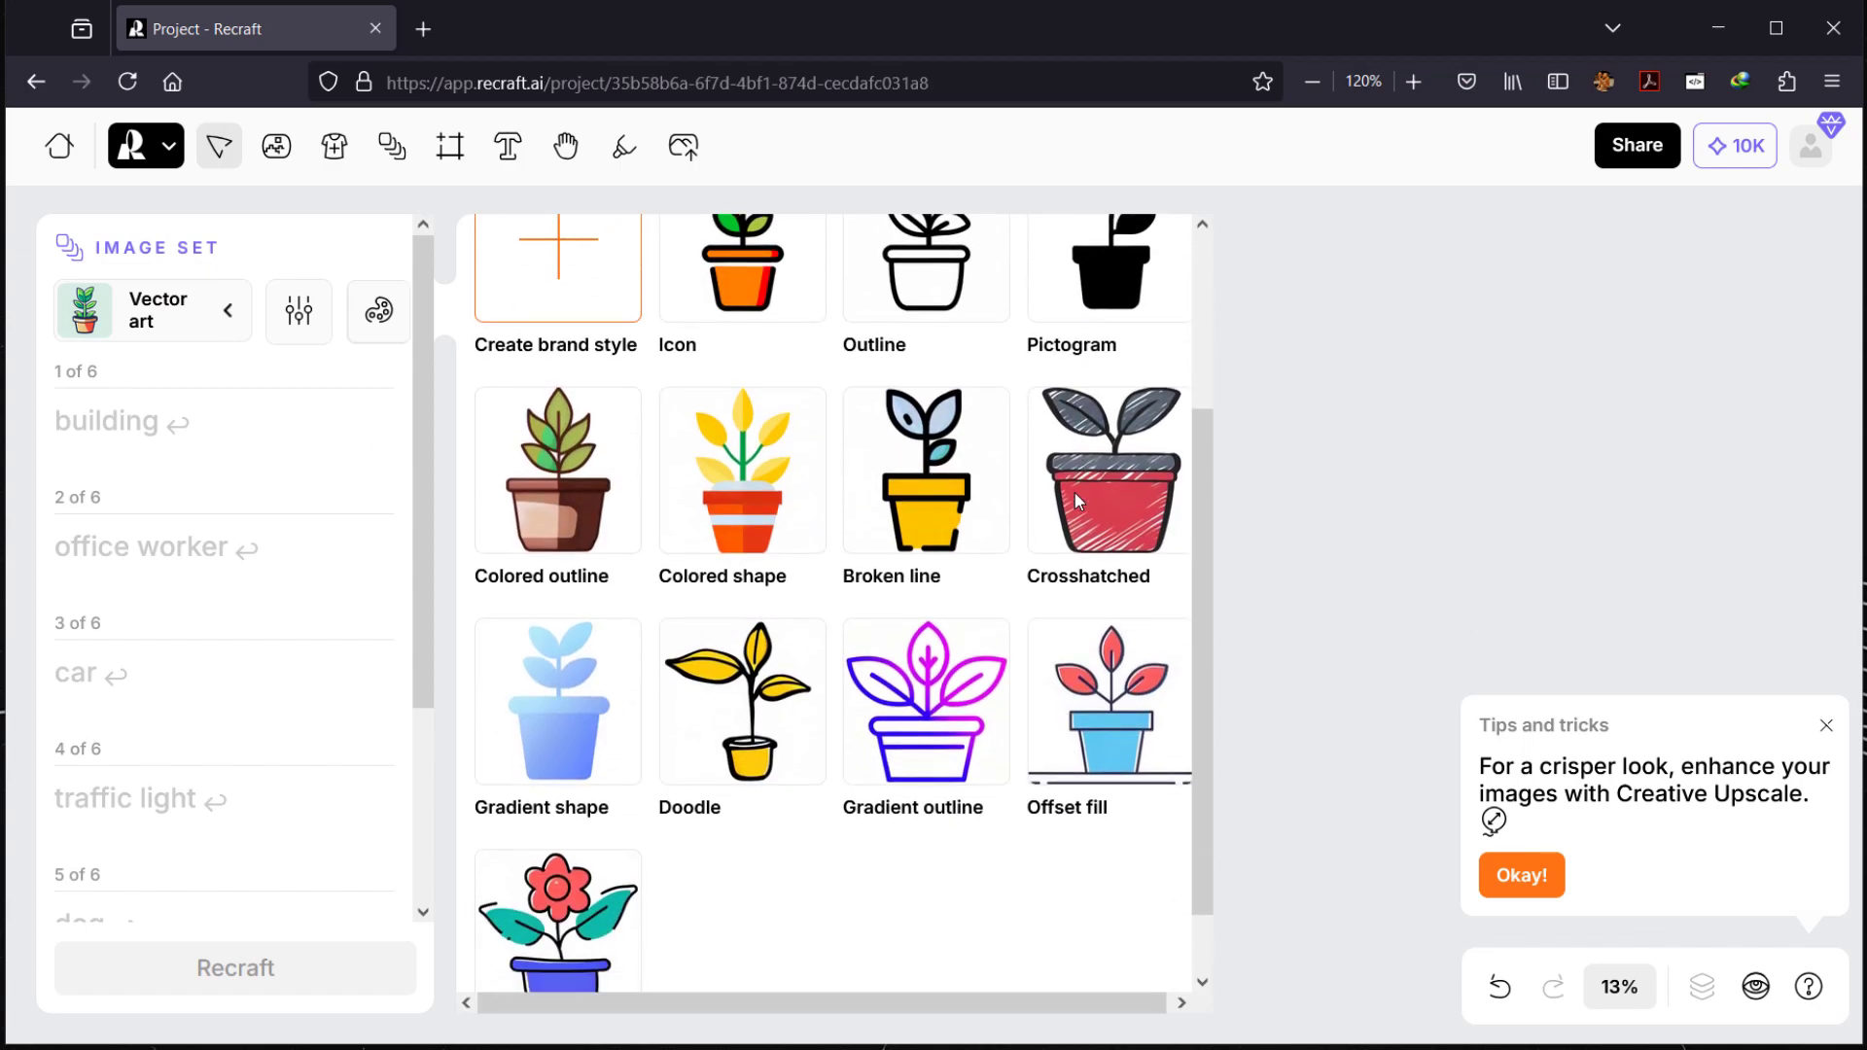
left_click(574, 472)
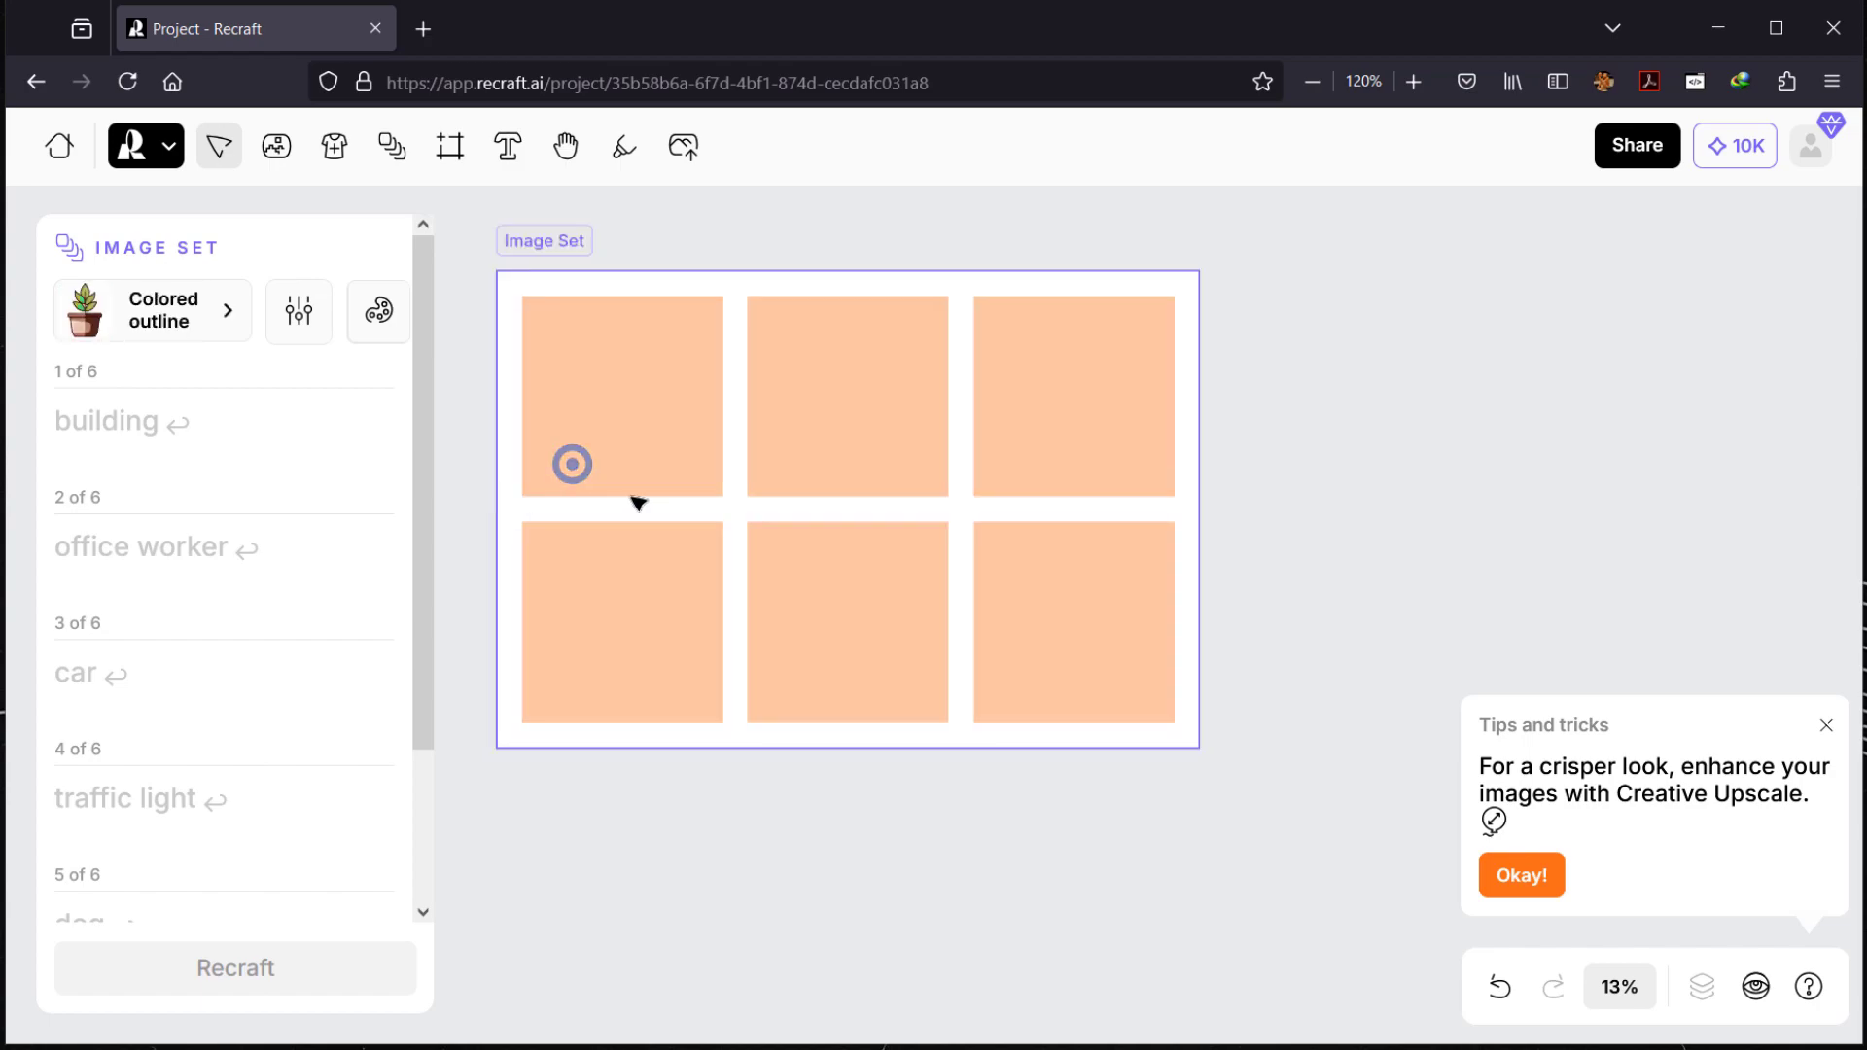
Step: Enter "Smart phone", "Street Address" and "Web site" as the image set's first three prompts
left_click(215, 413)
type("Smart phone")
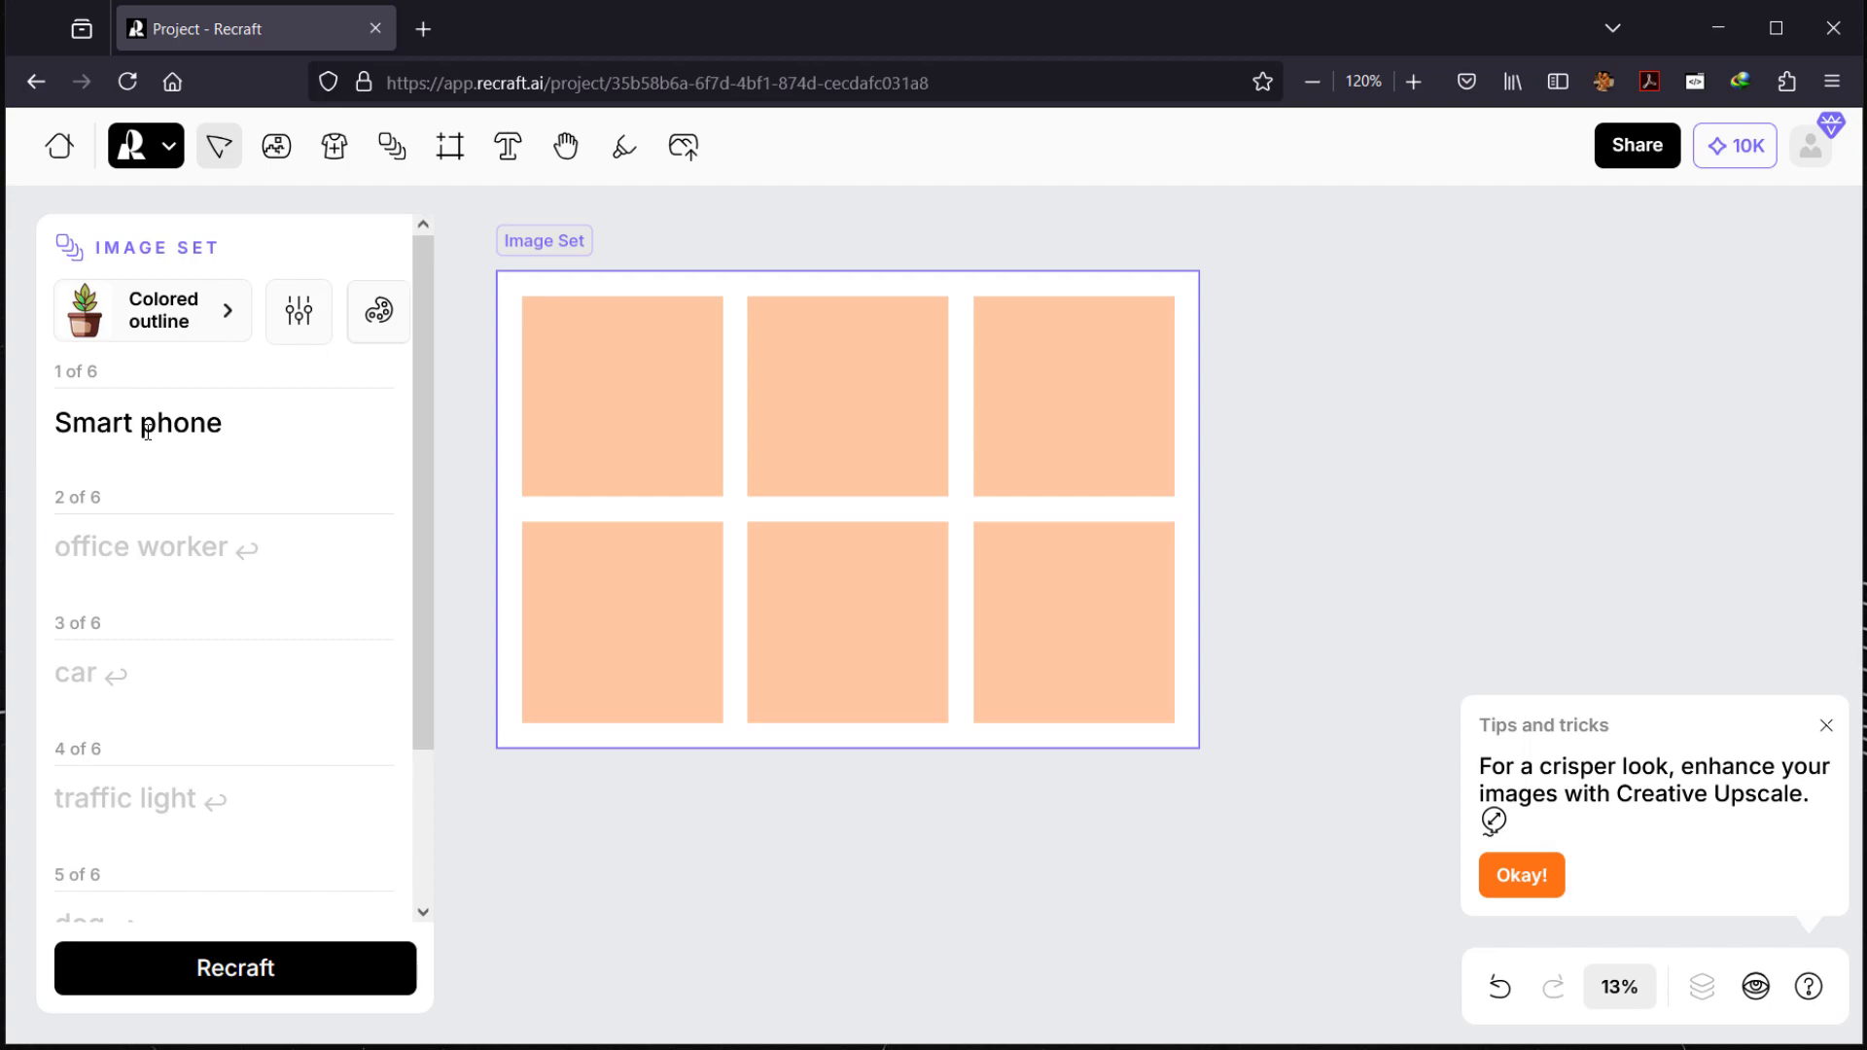
key("Tab")
type("Street Address")
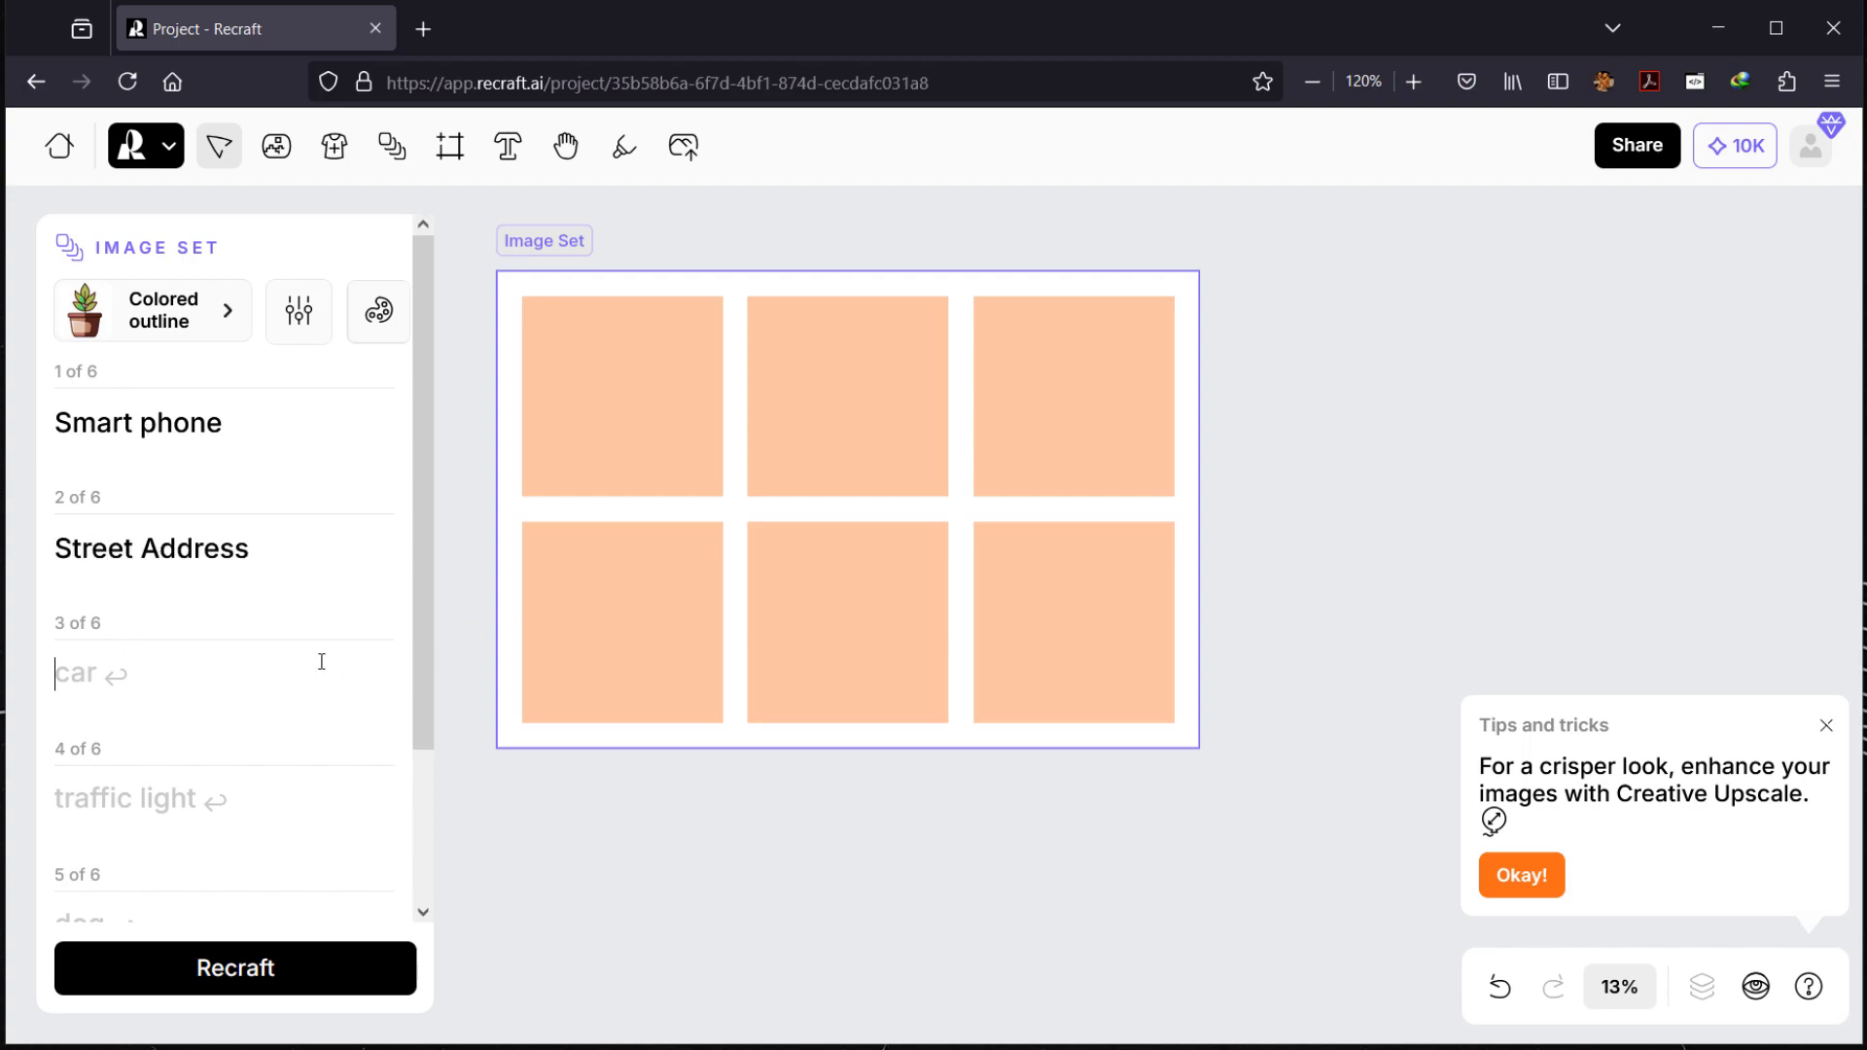
key("Tab")
scroll(417, 543, "down", 2)
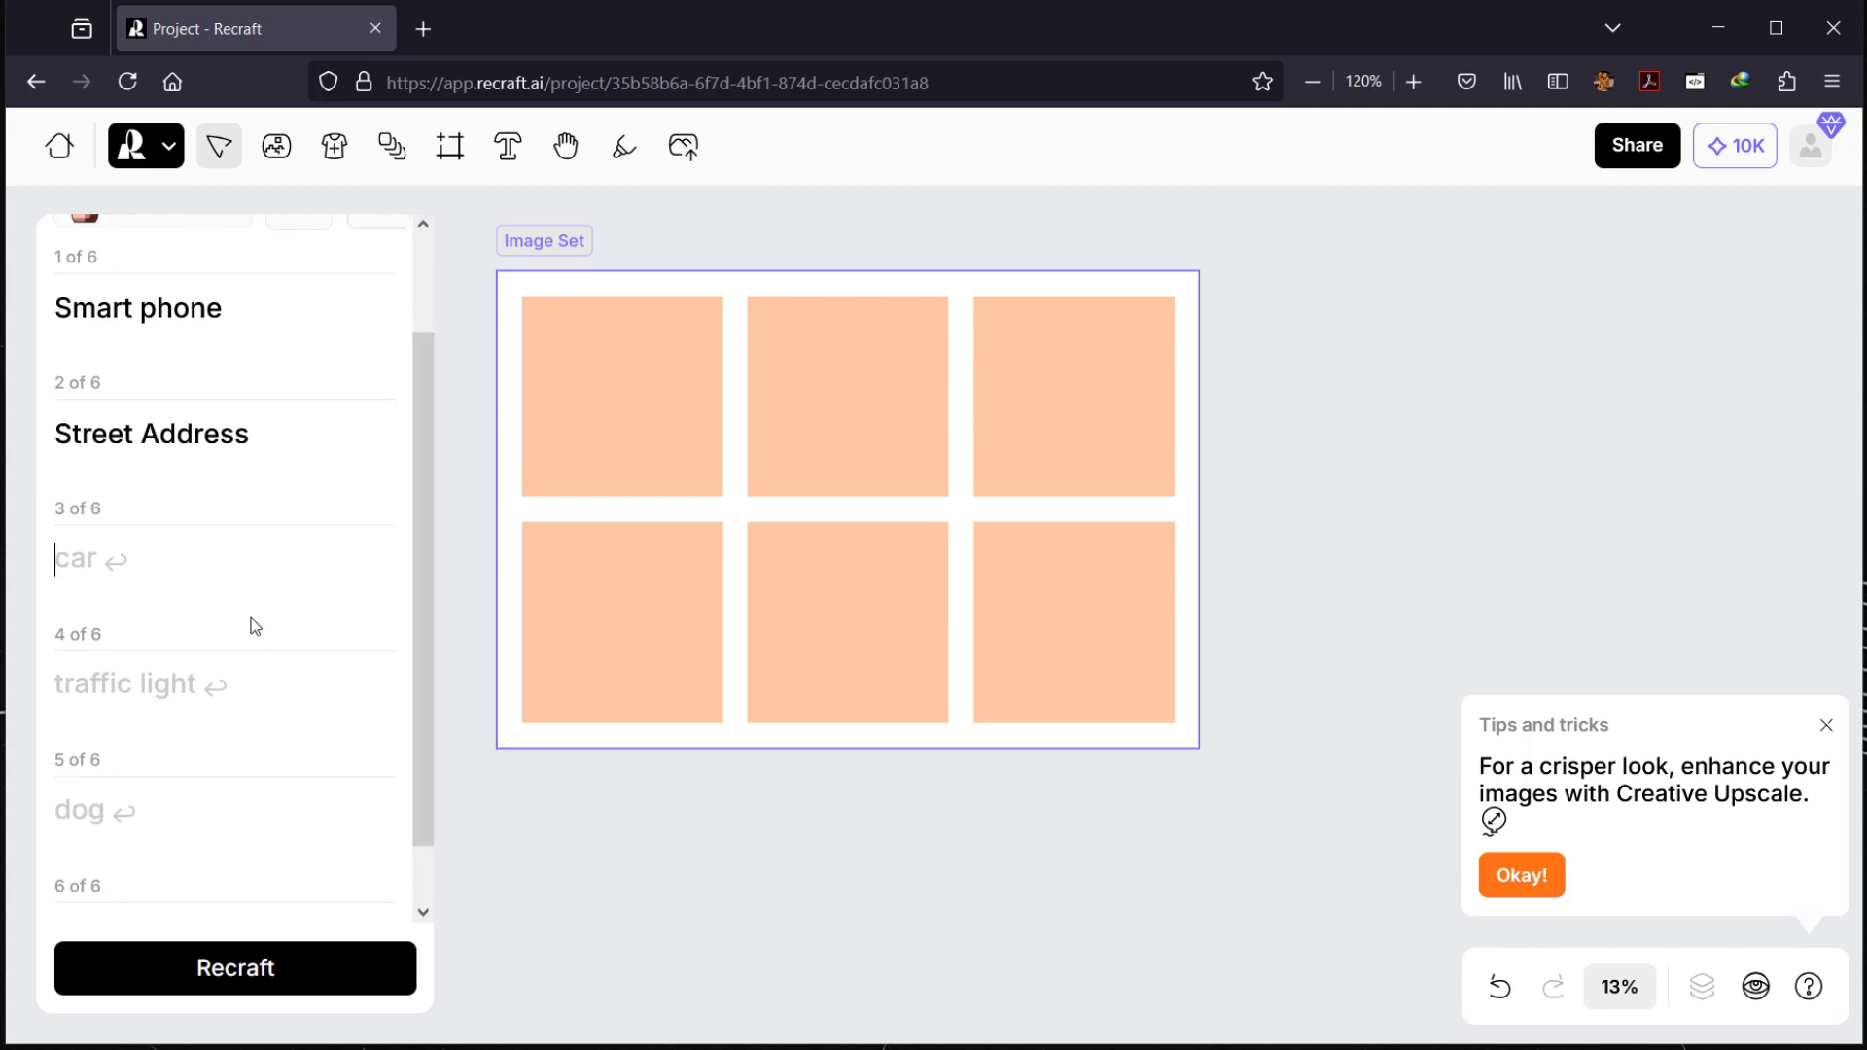
type("Web site")
scroll(250, 559, "down", 1)
key("Tab")
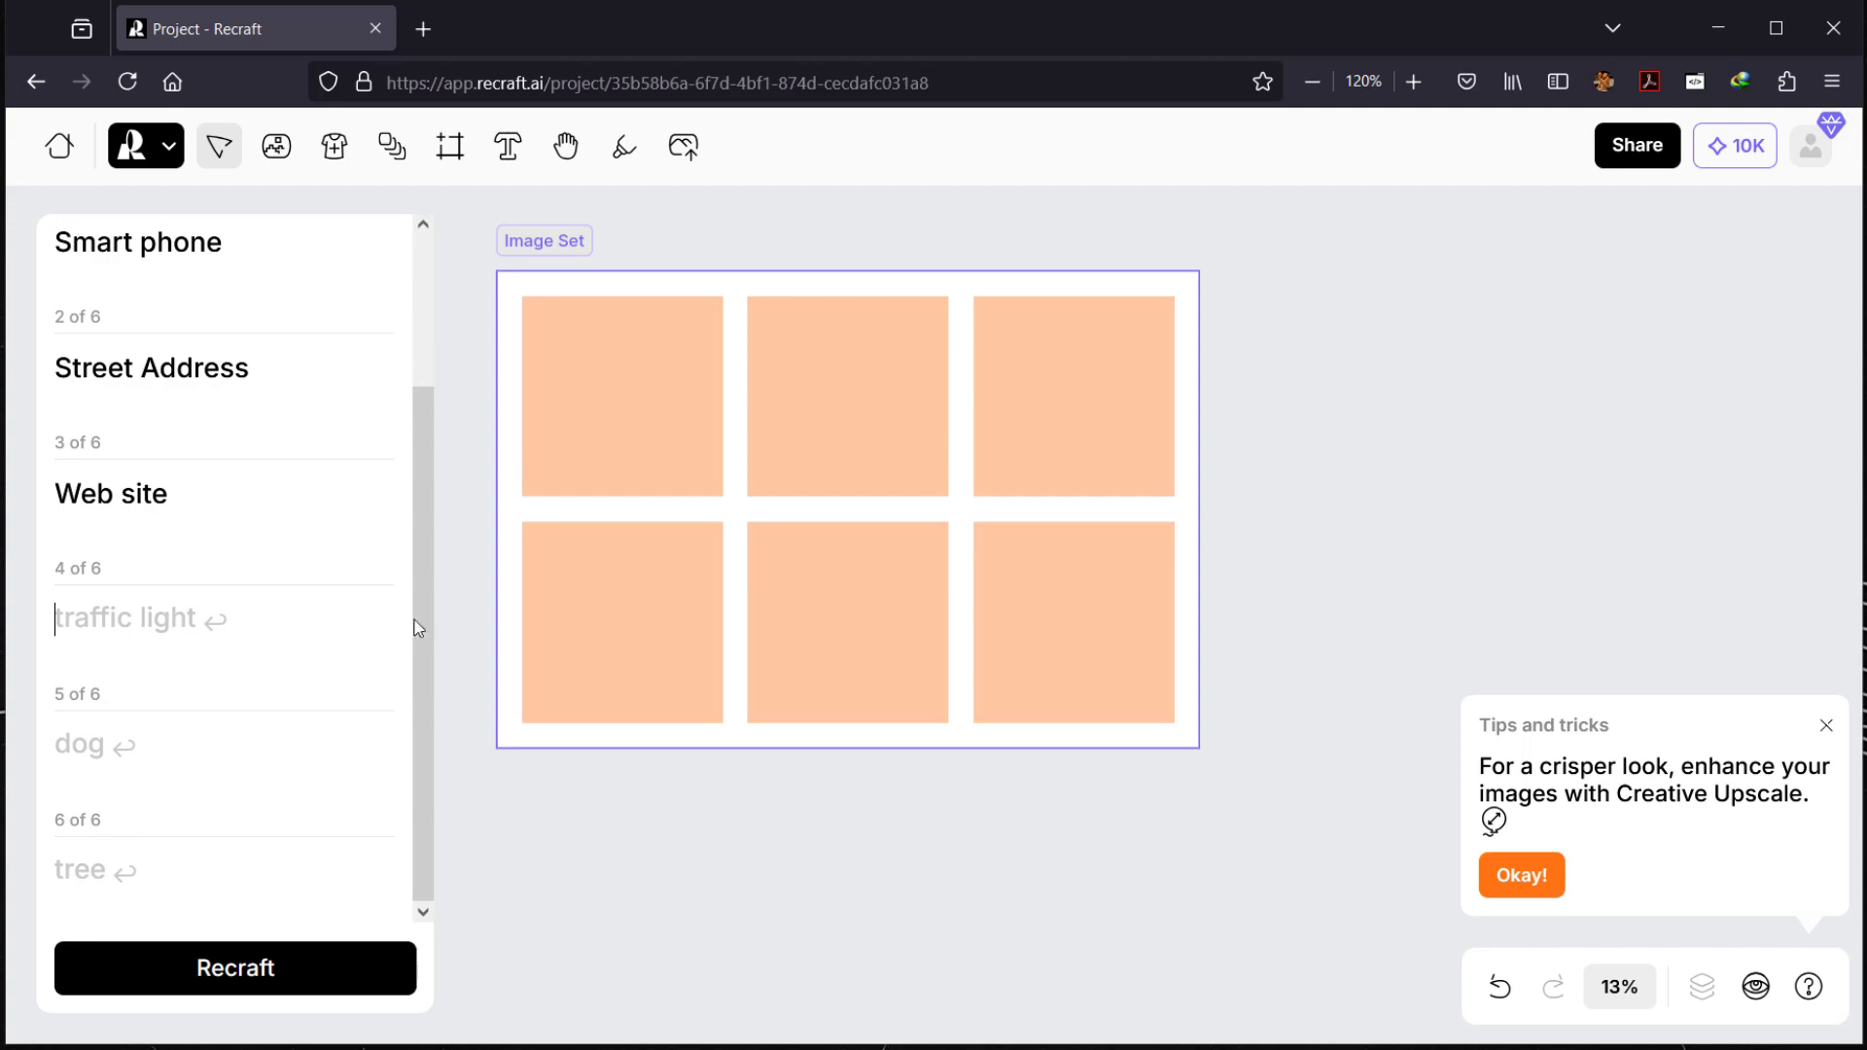
Step: Enter "Email", "Magnifier" and "Thunder bolt" as the image set's fourth, fifth and sixth prompts
left_click(418, 577)
mouse_move(428, 595)
left_mouse_down()
mouse_move(423, 424)
mouse_move(423, 593)
left_mouse_up()
type("Email")
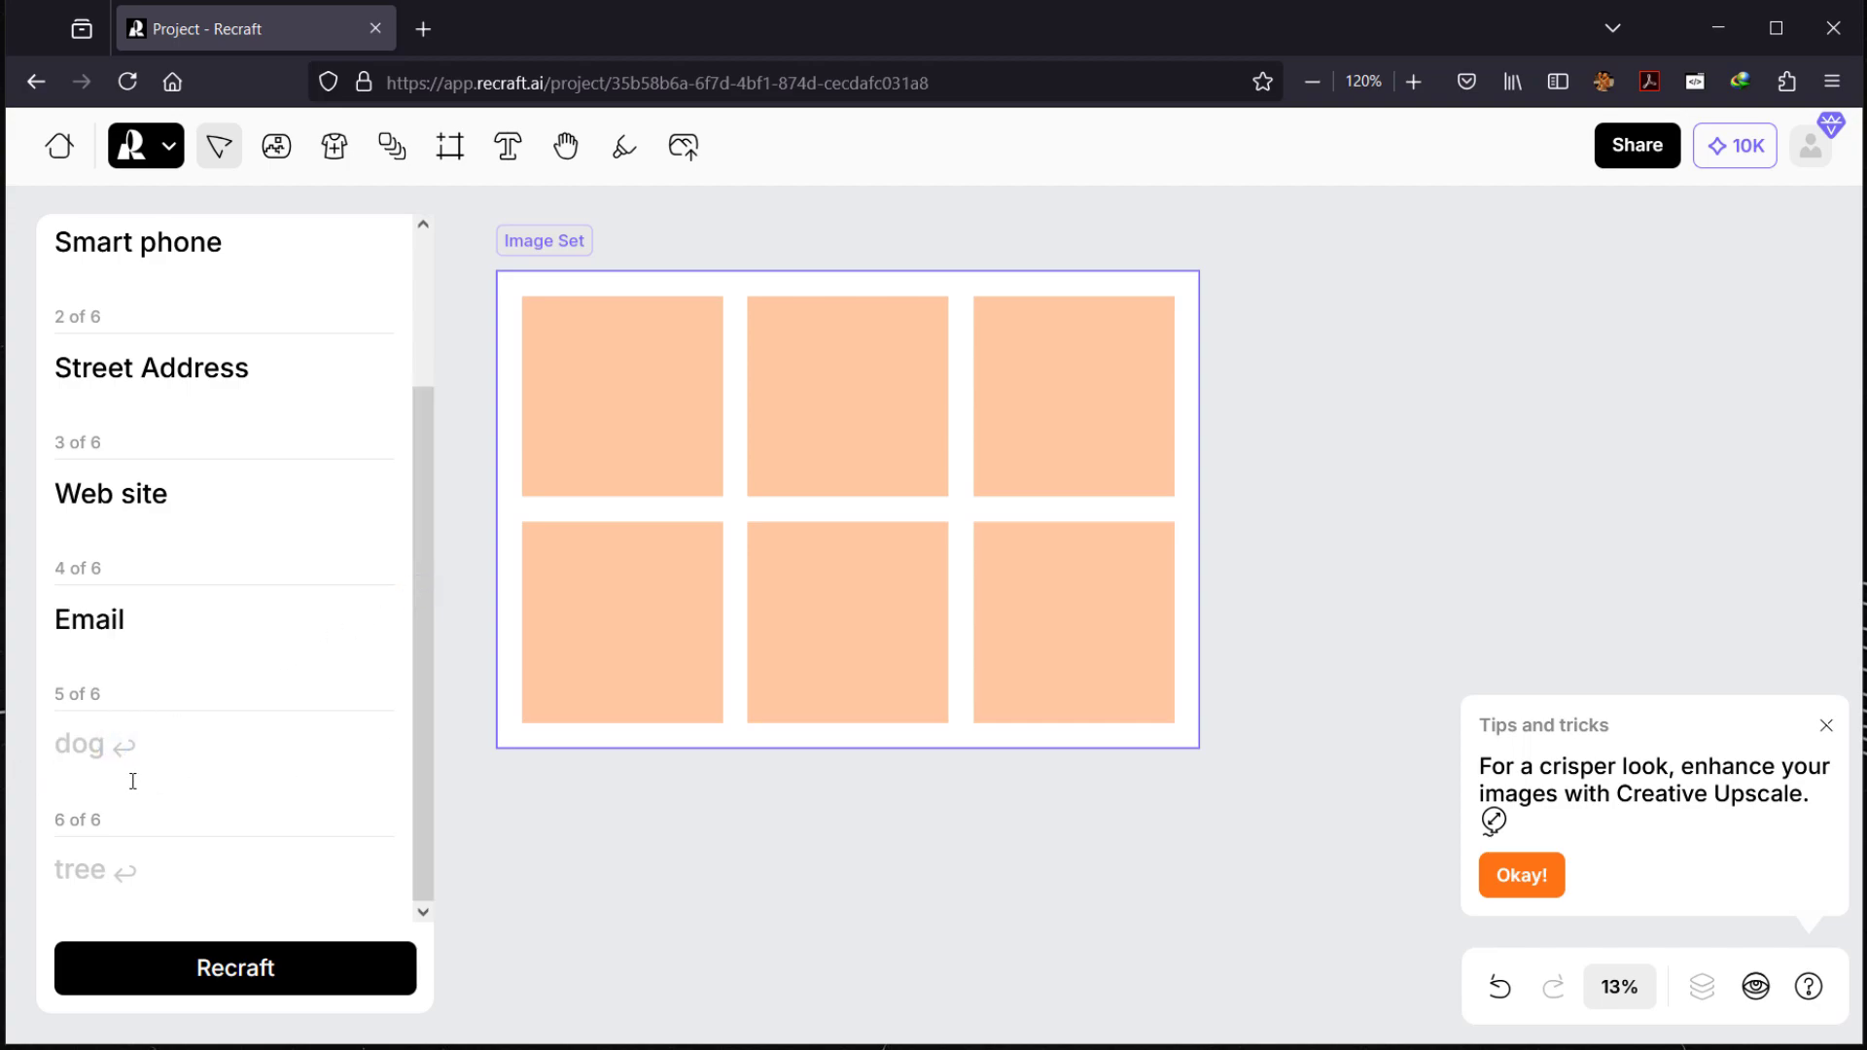
type("Magnifier")
left_click(126, 876)
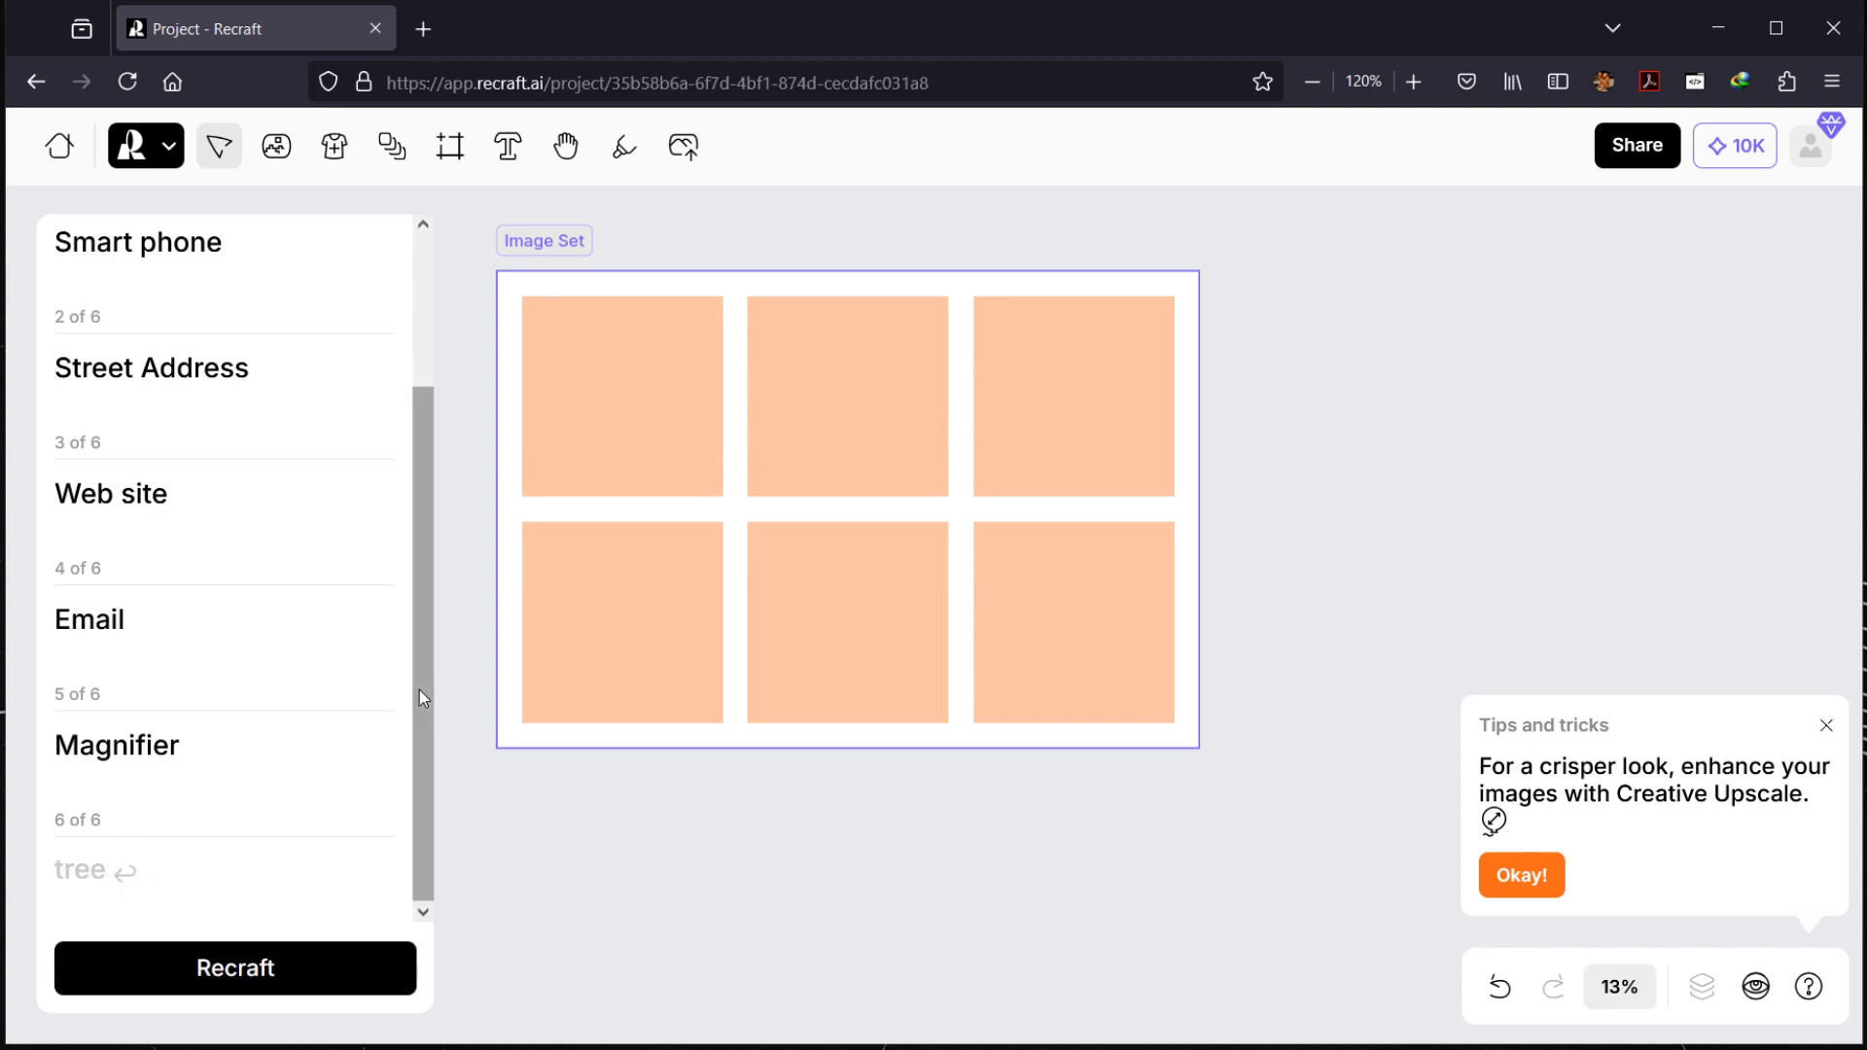
left_click(107, 867)
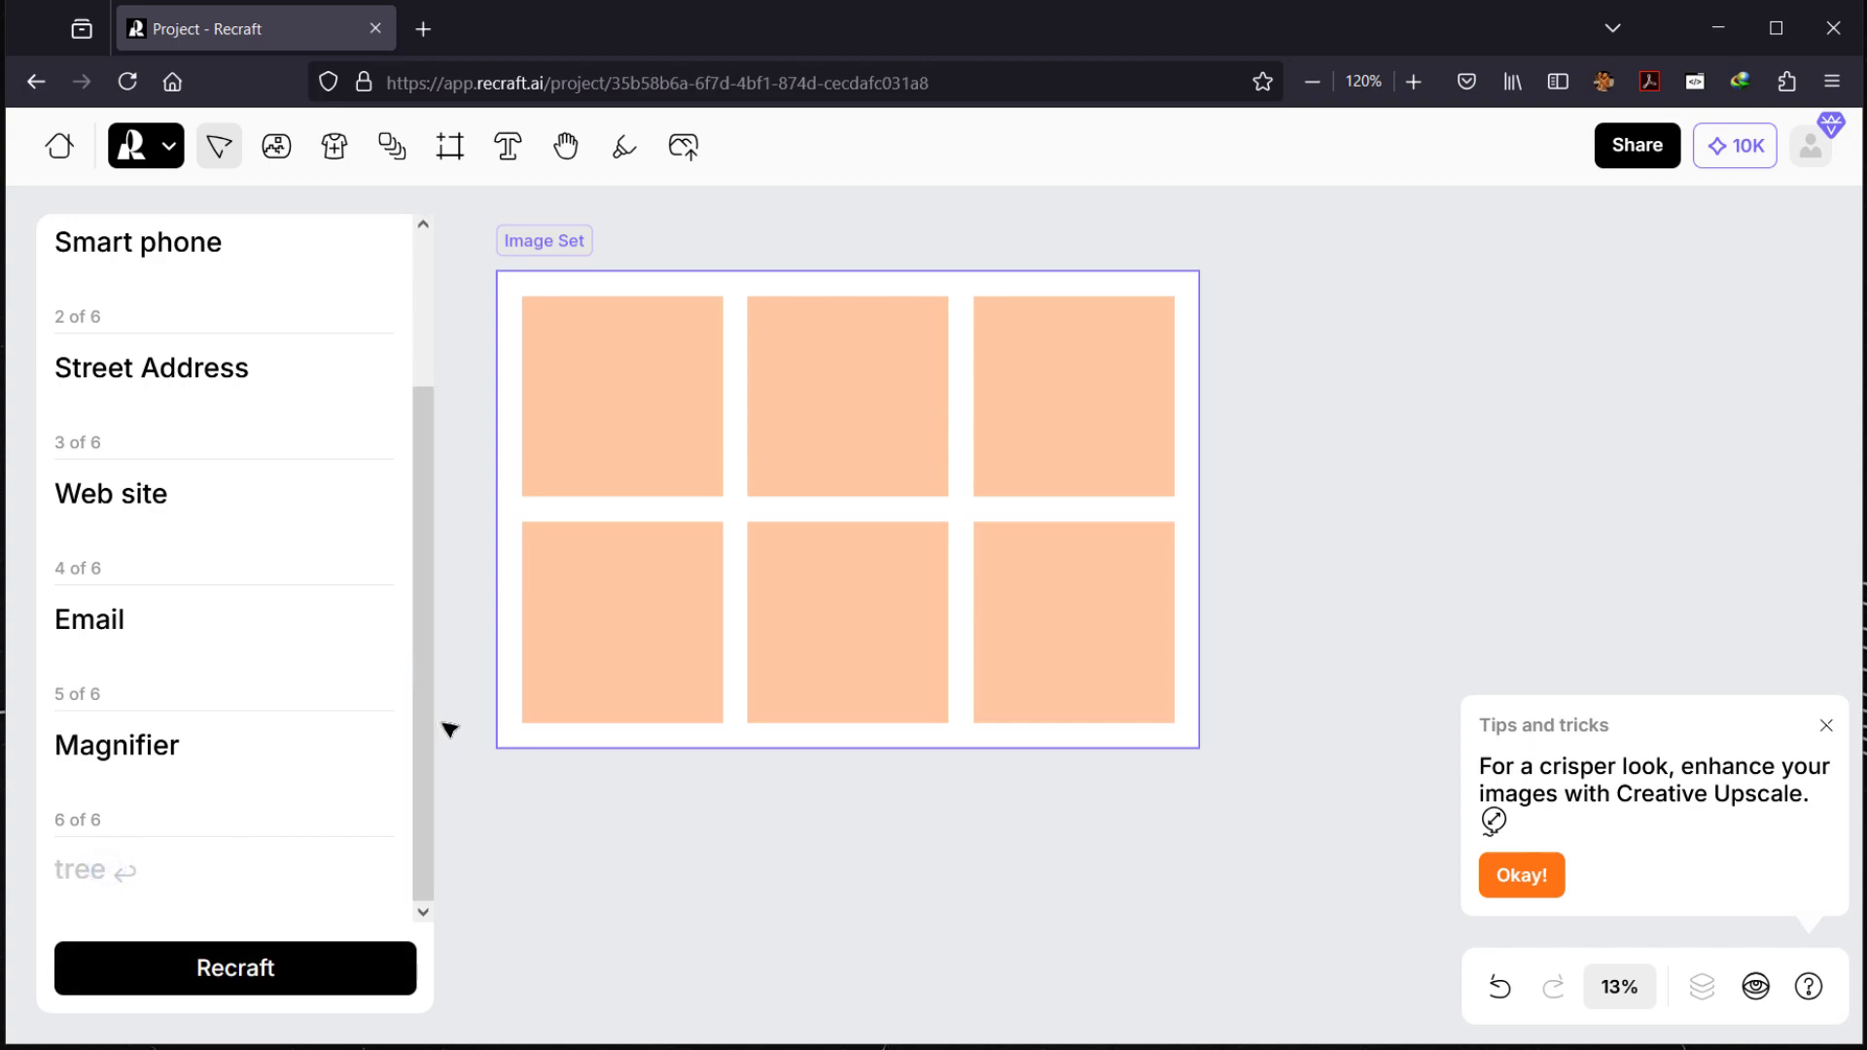
left_click(94, 872)
type("Thunder bolt")
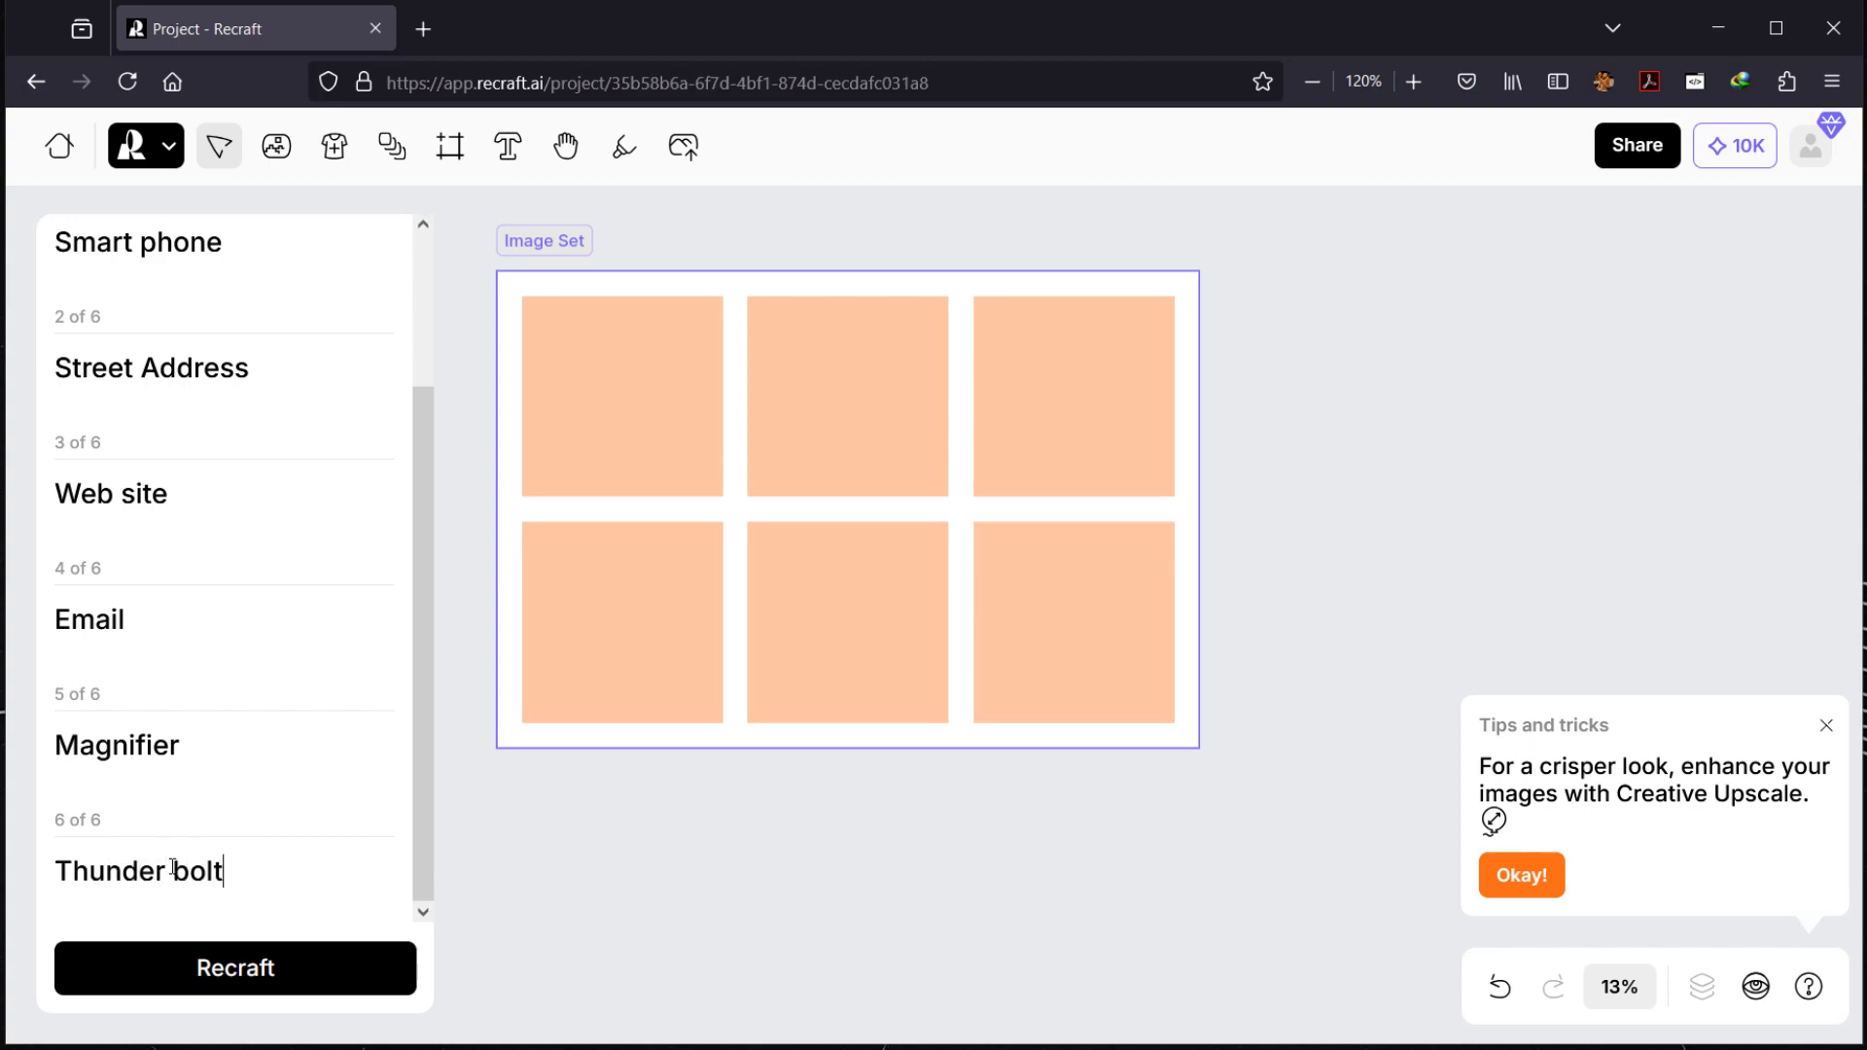
scroll(220, 733, "up", 2)
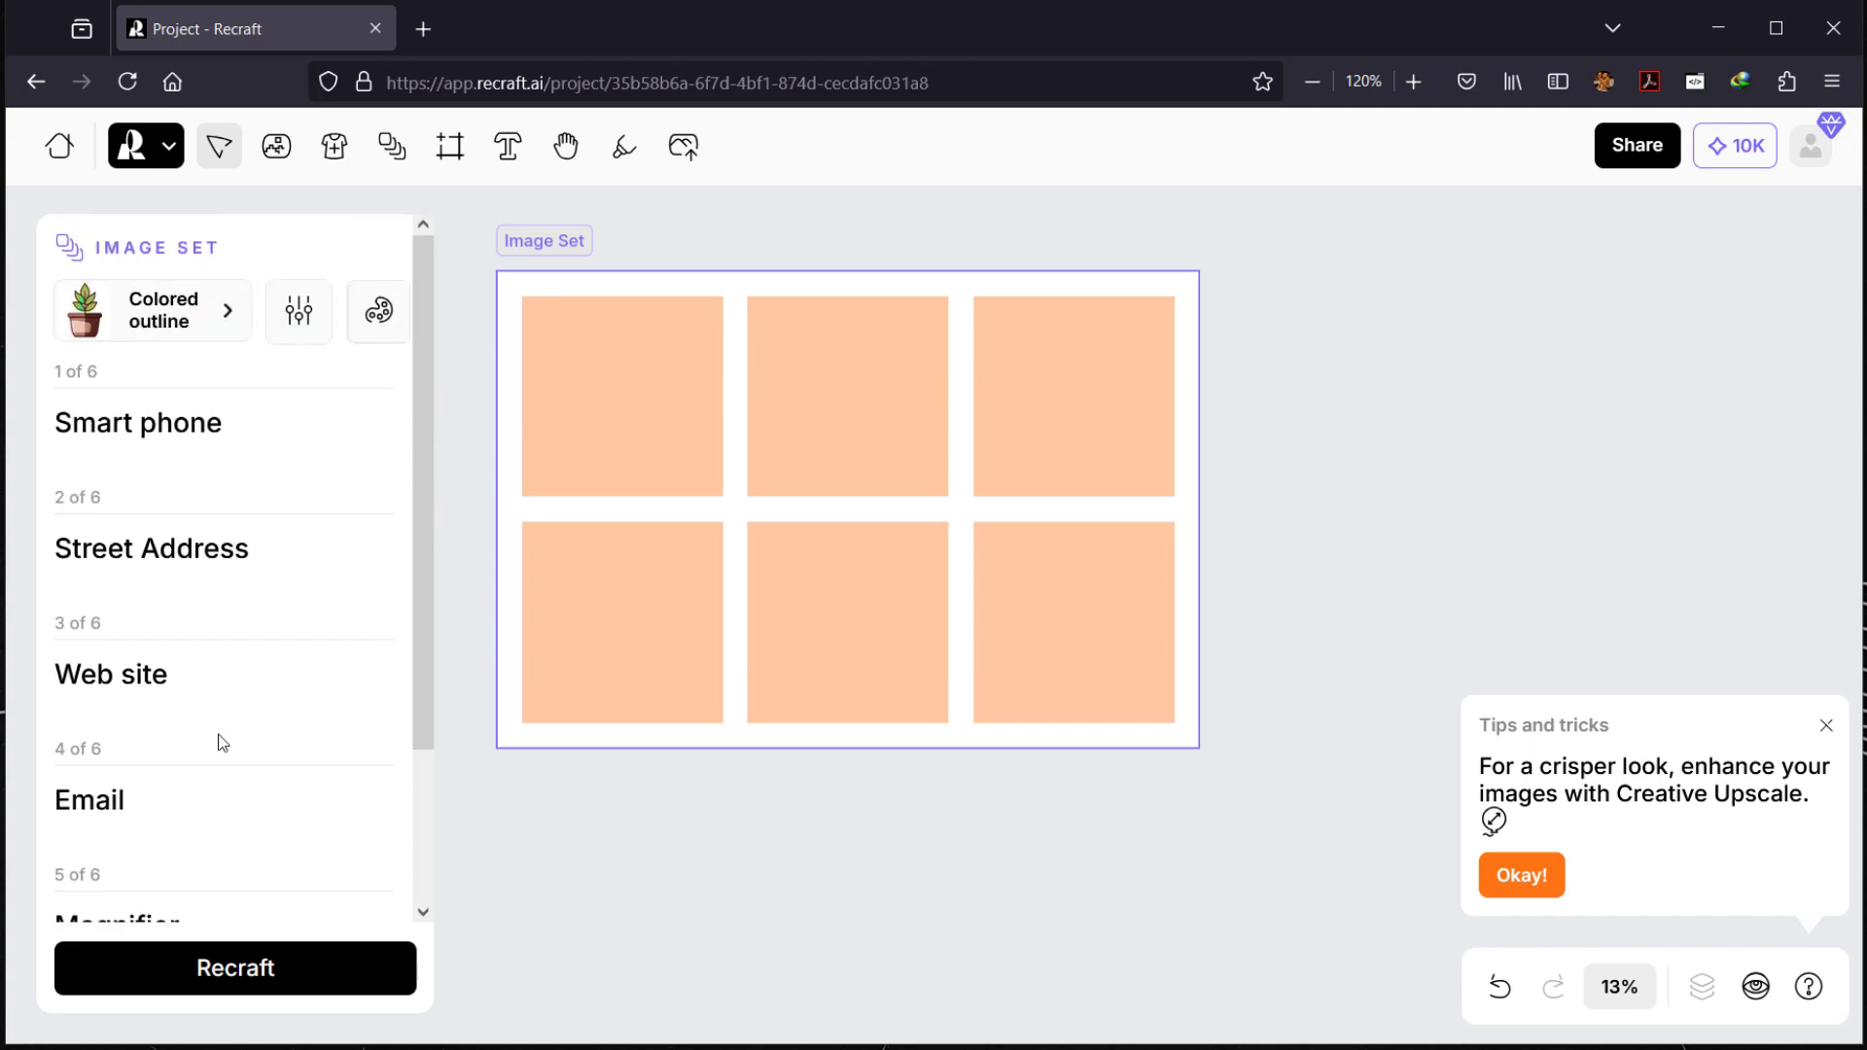
scroll(145, 458, "down", 2)
scroll(137, 404, "up", 2)
left_click(198, 316)
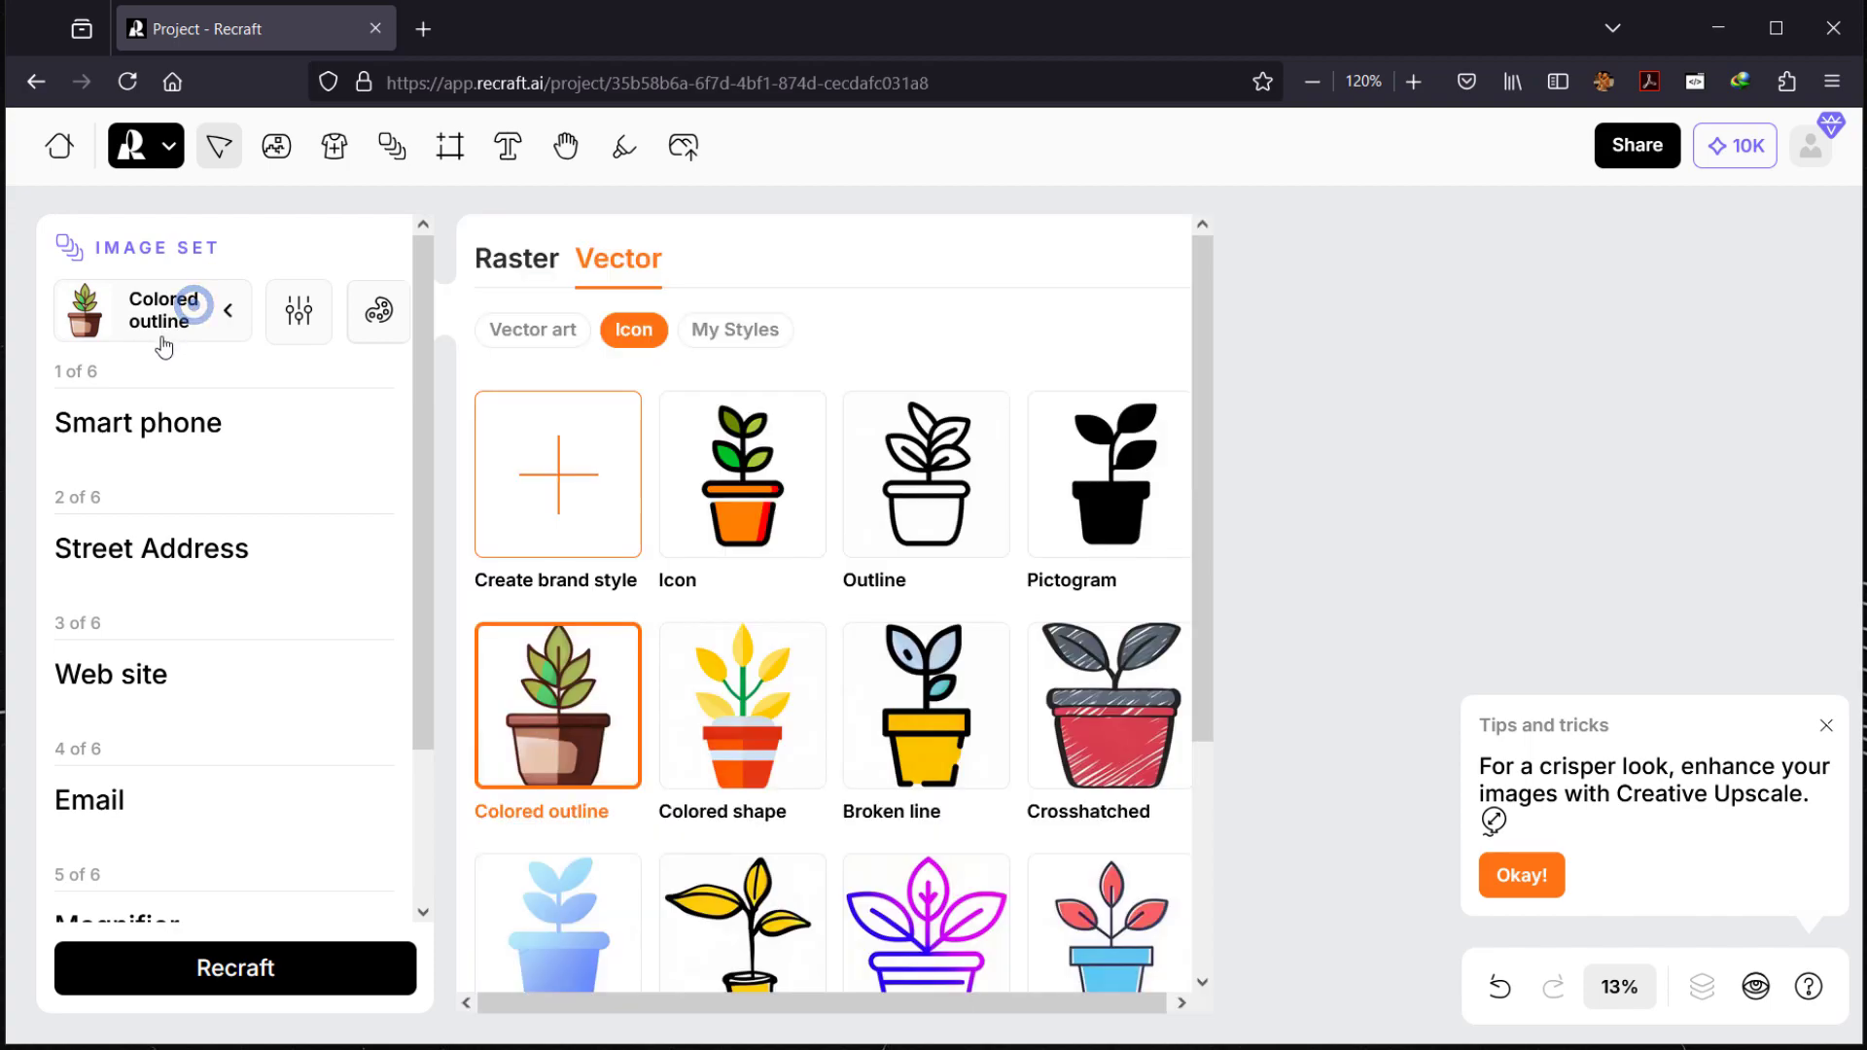
left_click(293, 439)
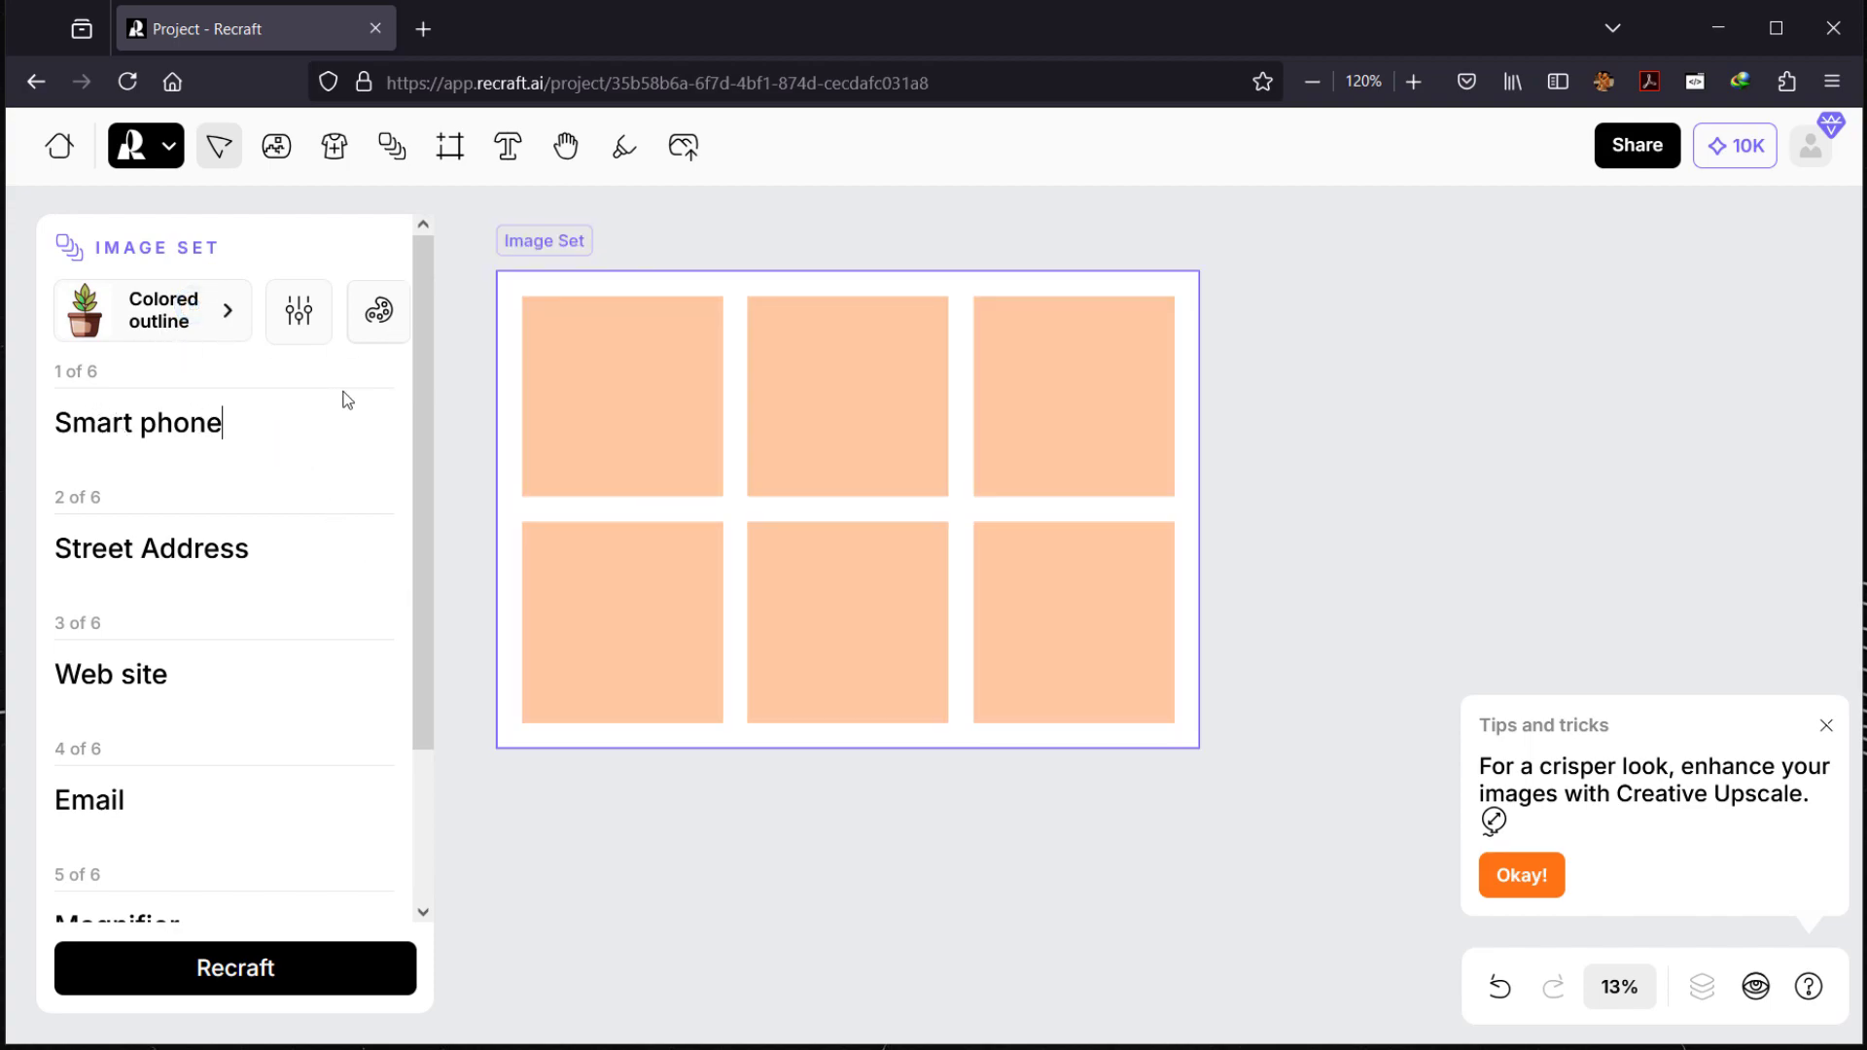
Step: Review the image set's six prompts and shuffle through the suggested color palettes
triple_click(262, 429)
scroll(394, 627, "down", 2)
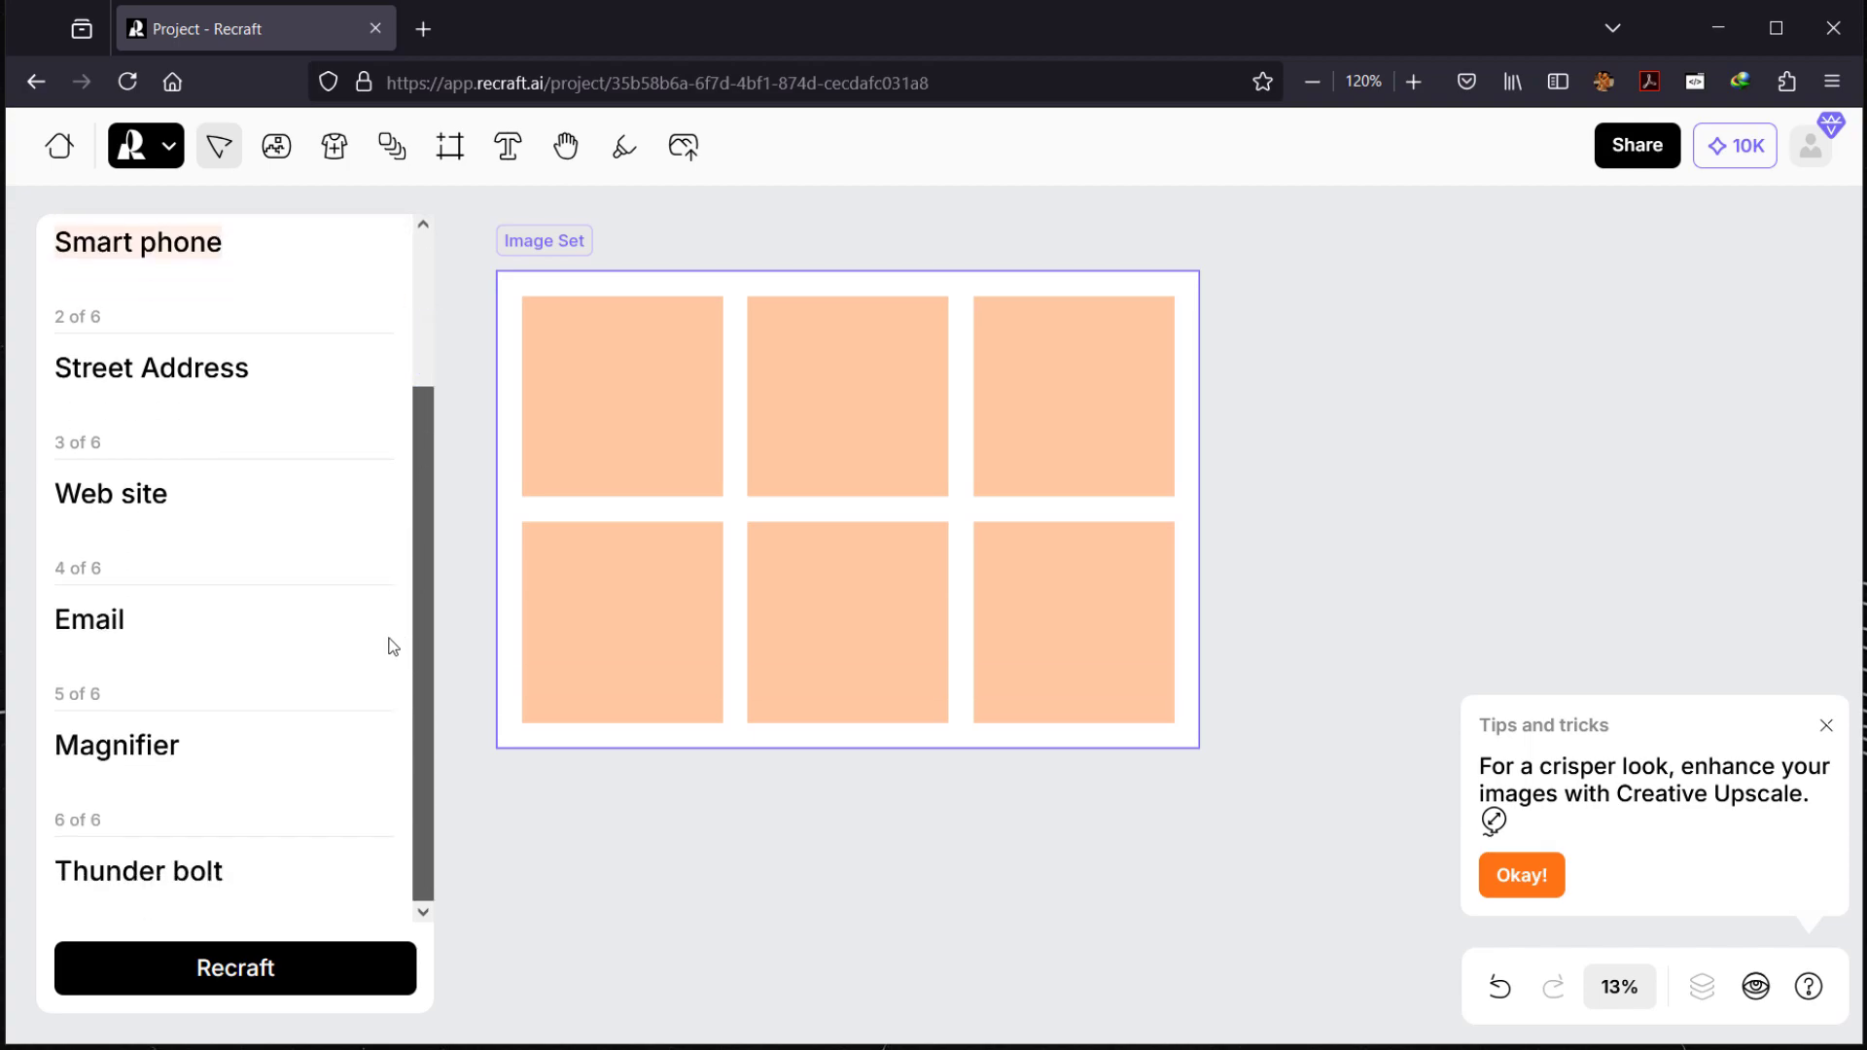
scroll(219, 656, "up", 2)
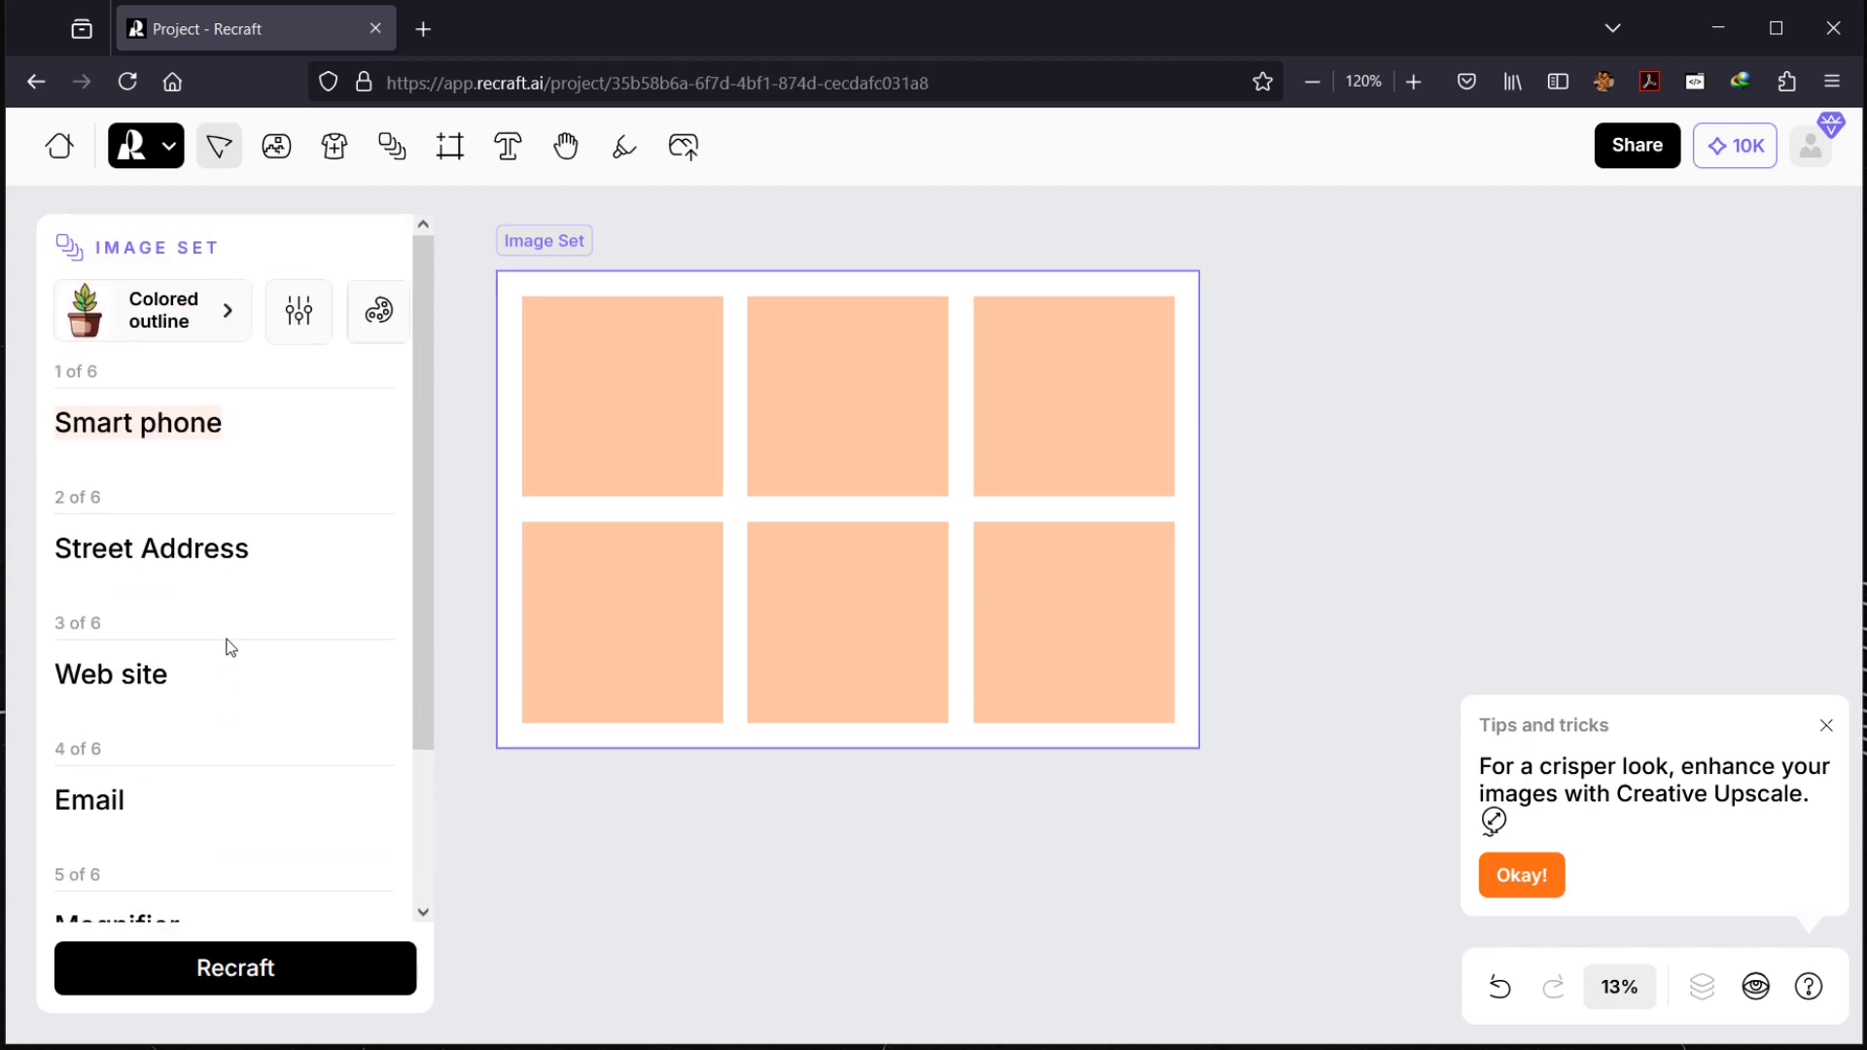
left_click(380, 328)
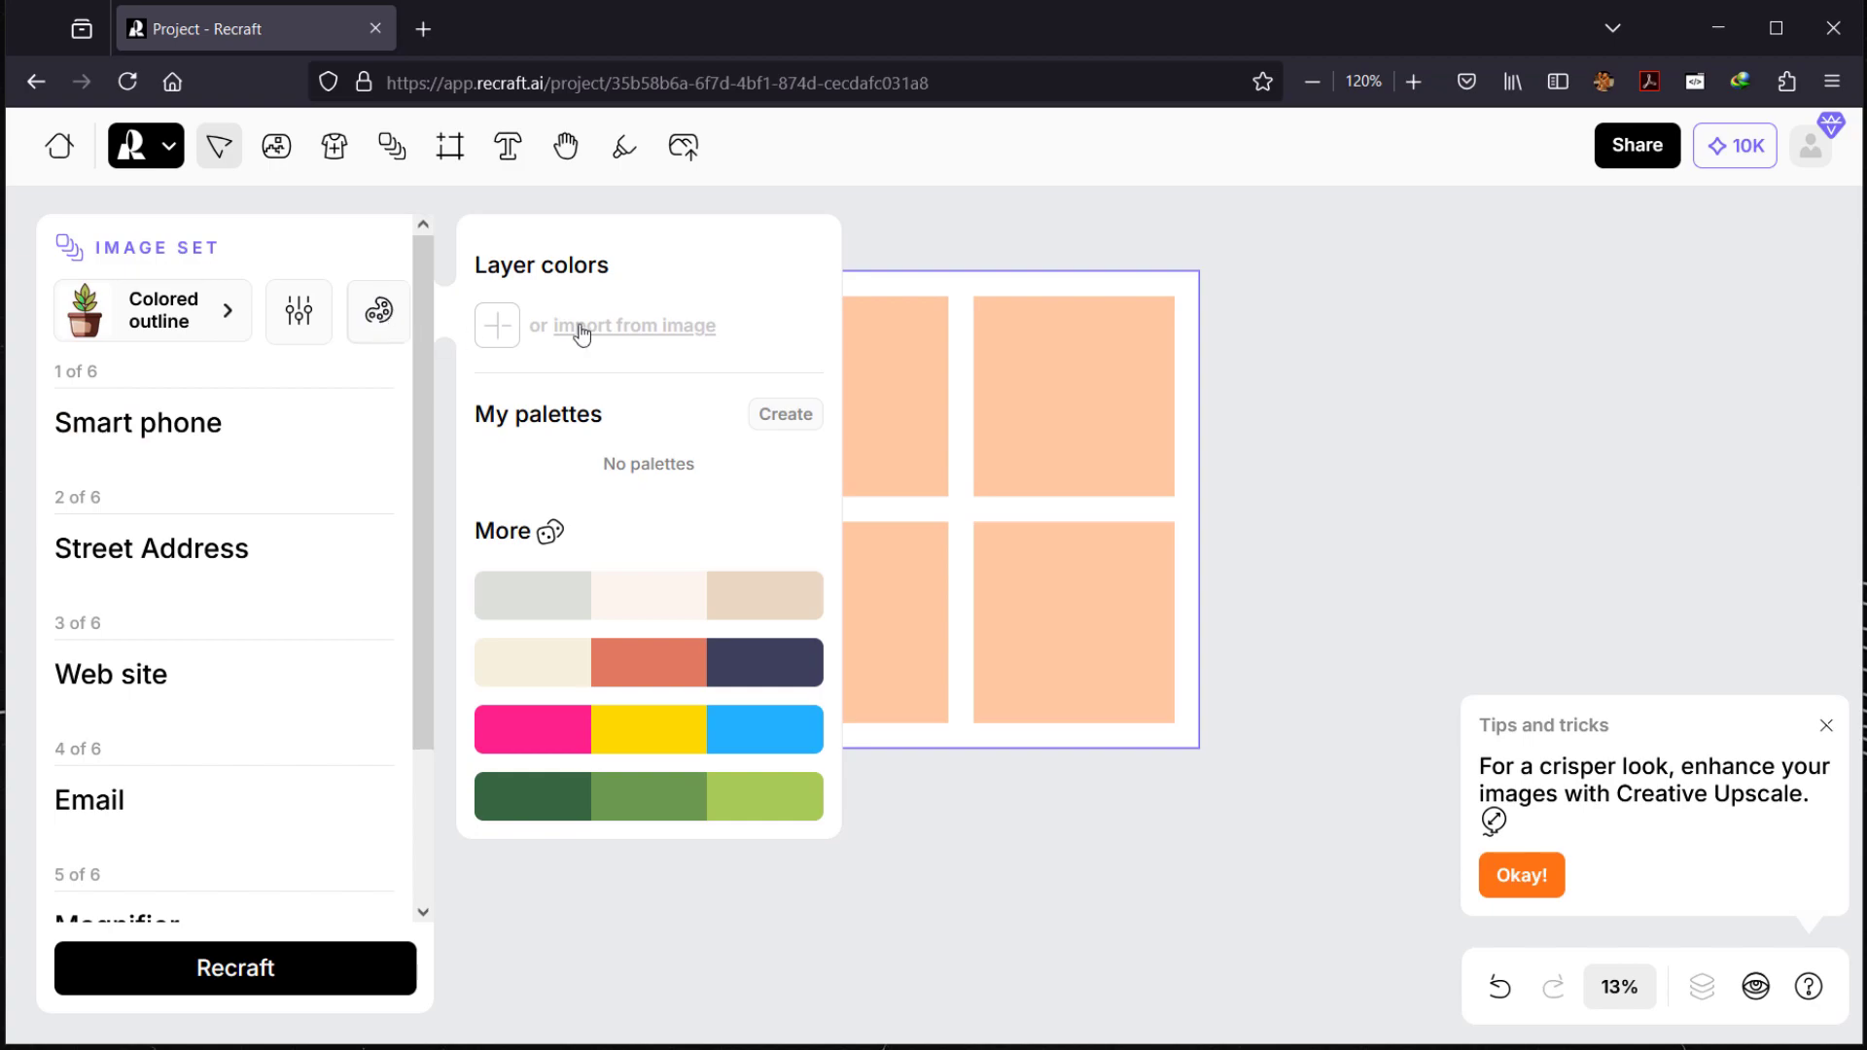
left_click(548, 532)
left_click(555, 537)
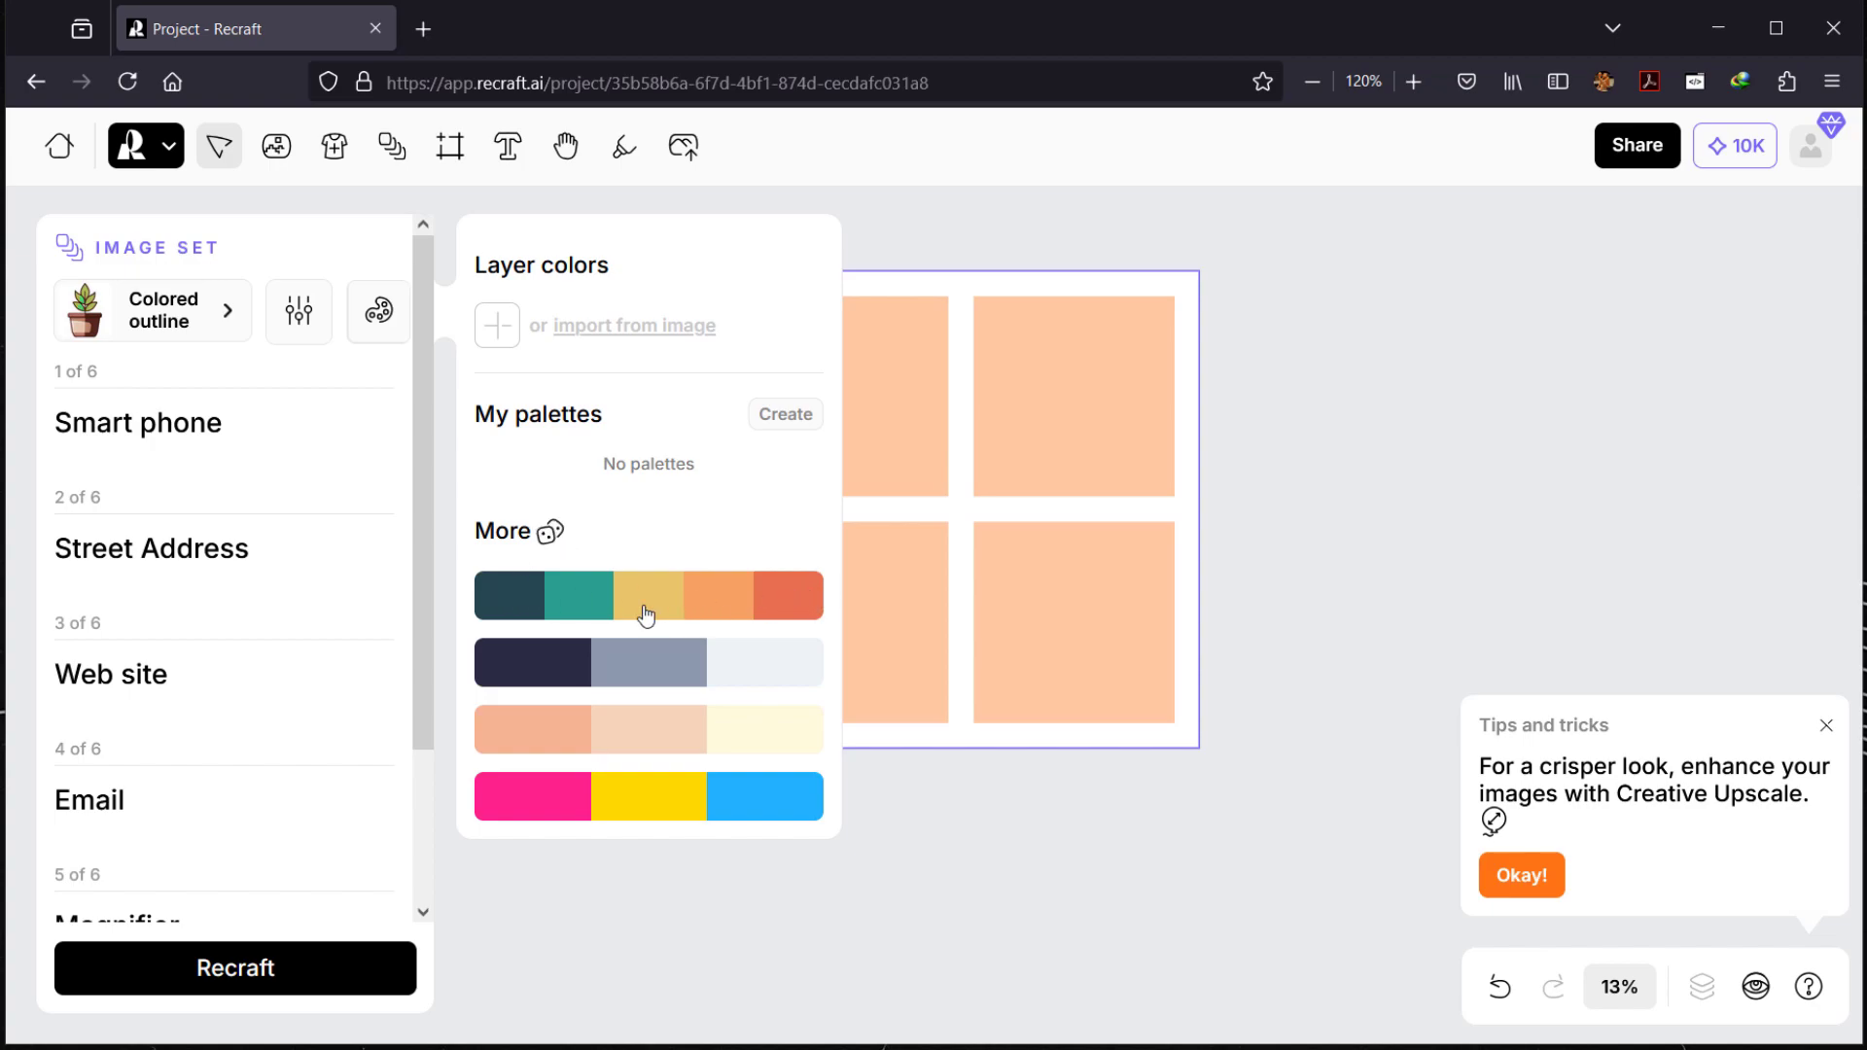
left_click(420, 406)
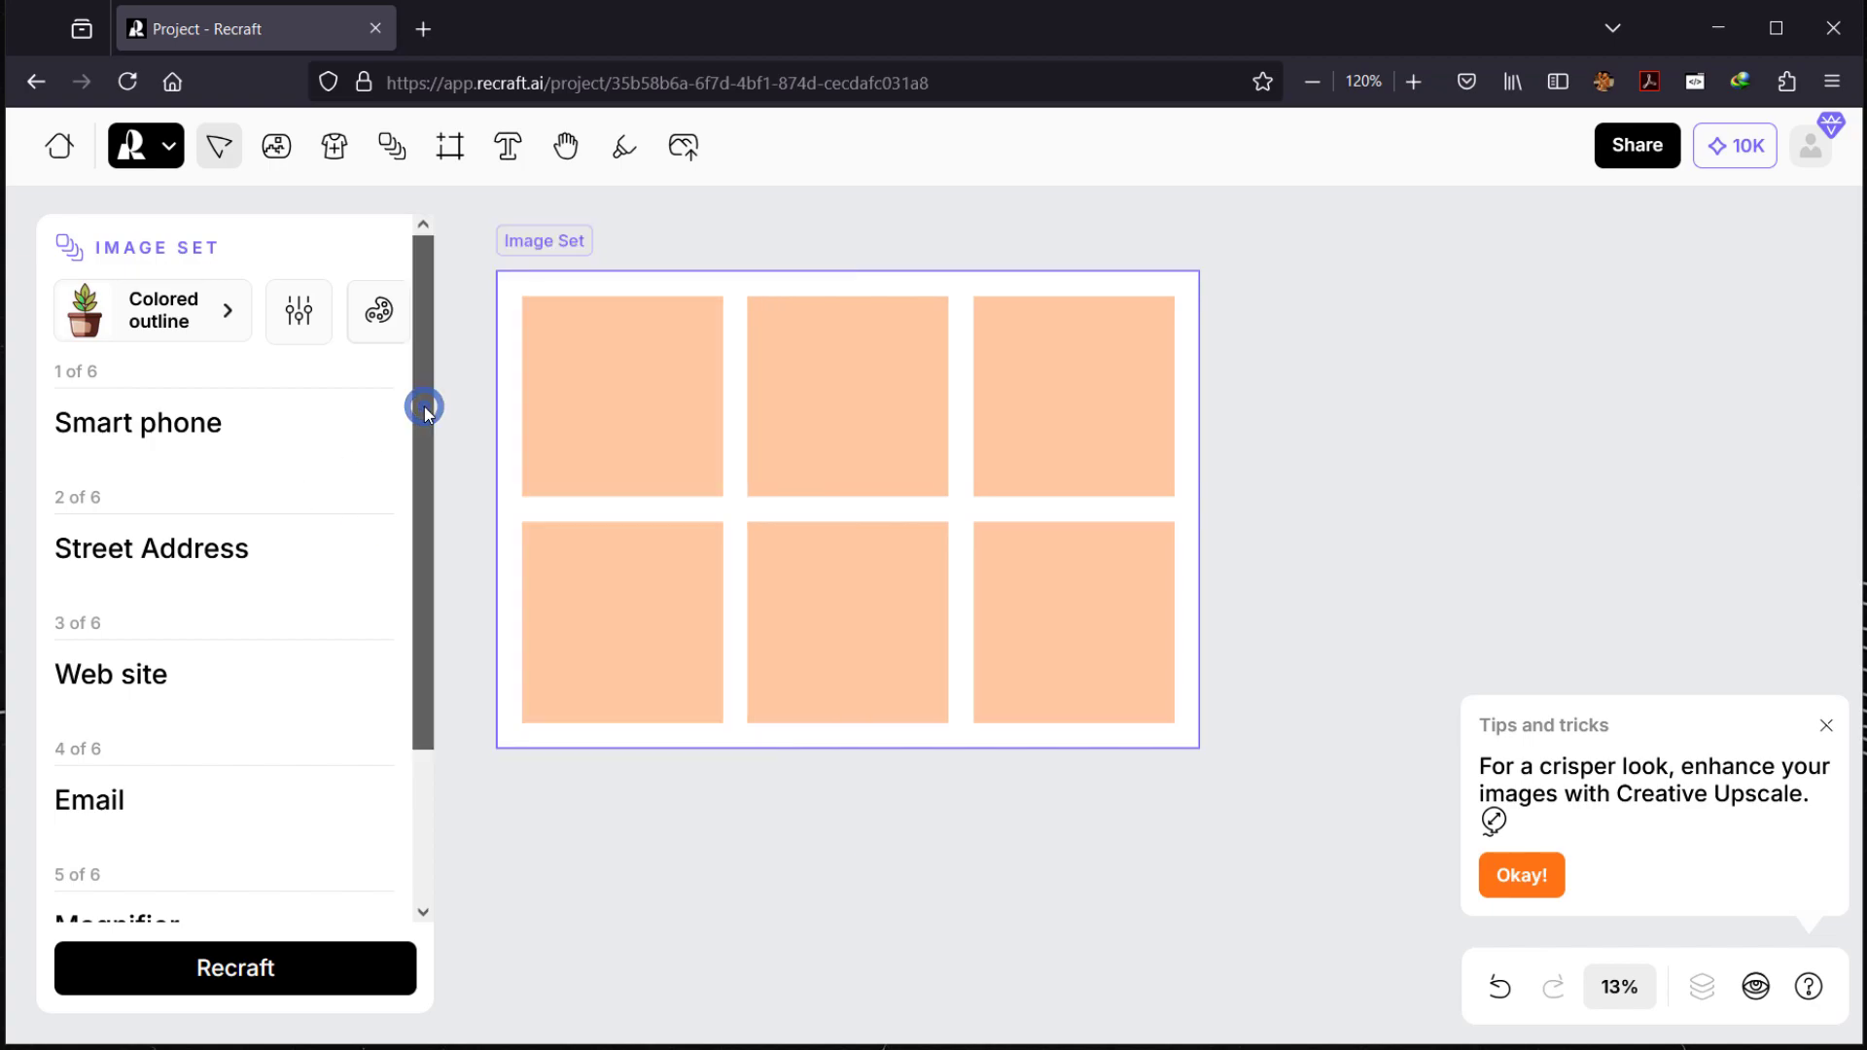
Step: Generate the image set's six icons from the entered prompts
left_click_drag(422, 400, 419, 544)
left_click(320, 971)
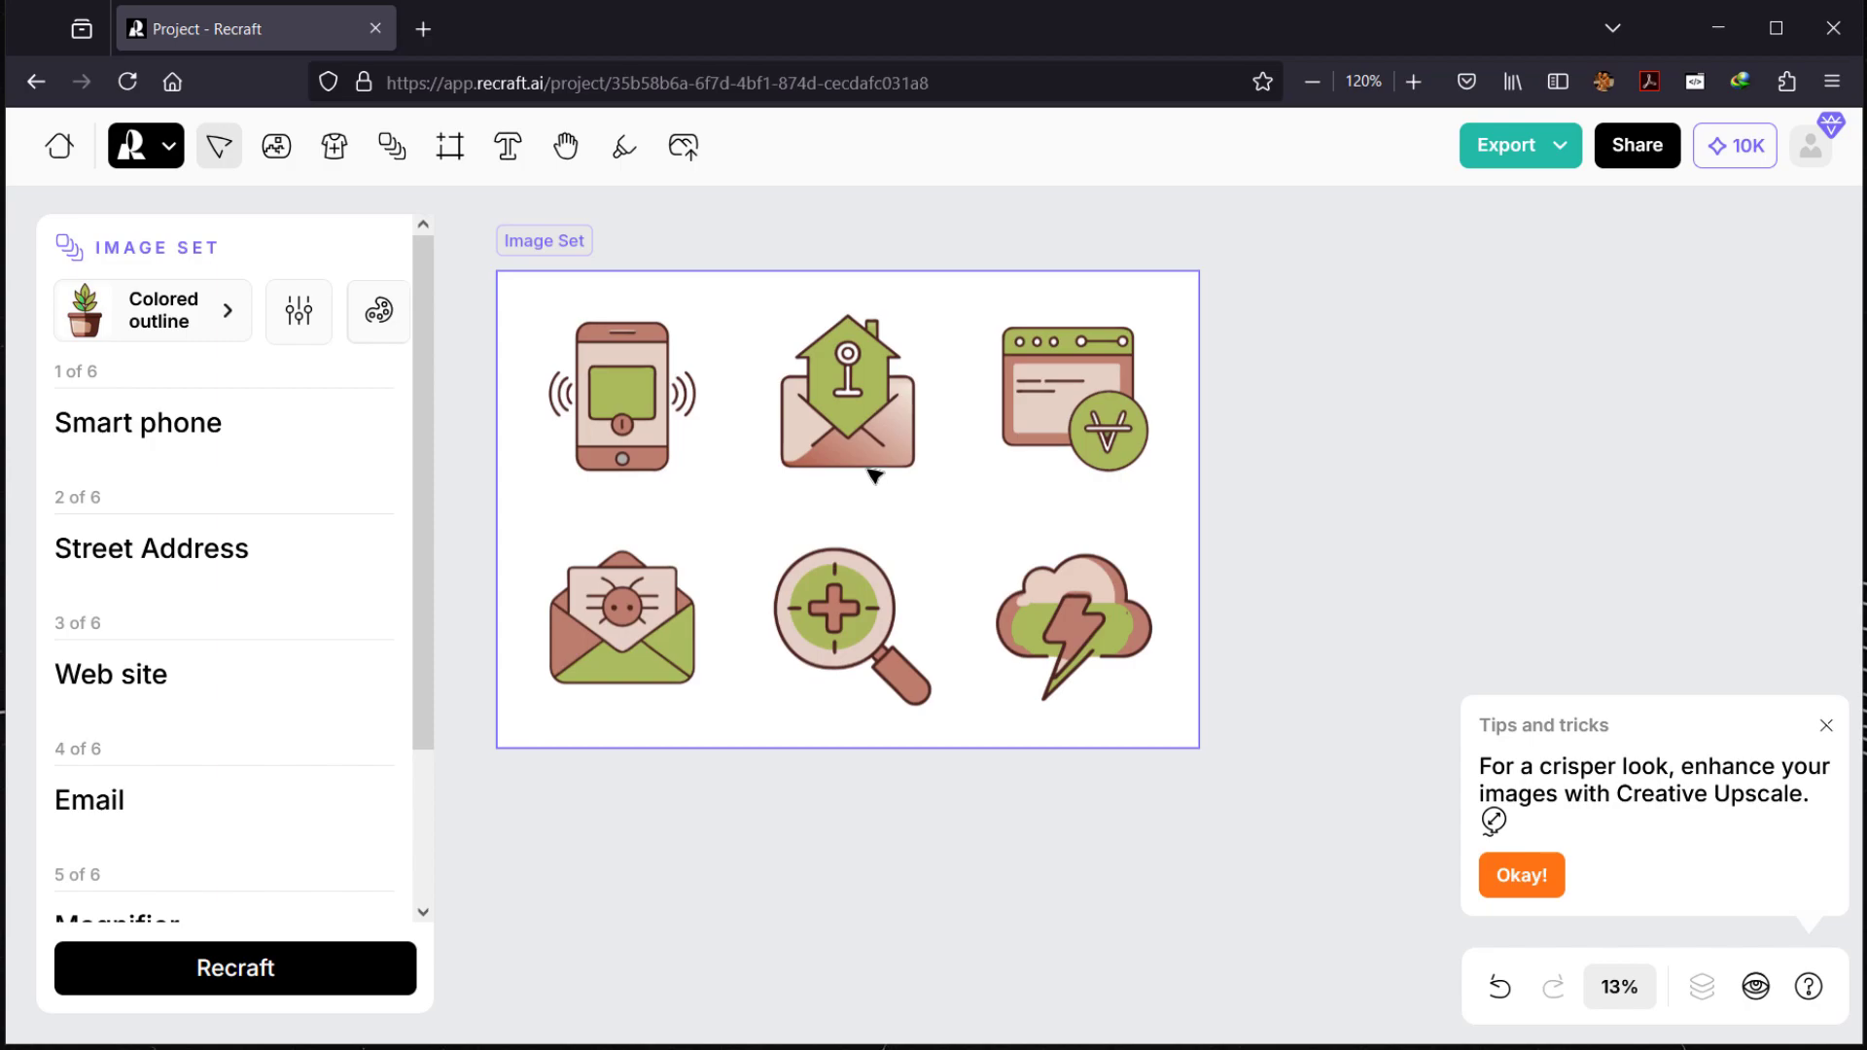
Step: Examine the six generated icons up close and dismiss the tips and tricks pop-up
scroll(656, 478, "up", 3)
scroll(657, 478, "up", 3)
scroll(652, 474, "down", 6)
scroll(645, 412, "up", 3)
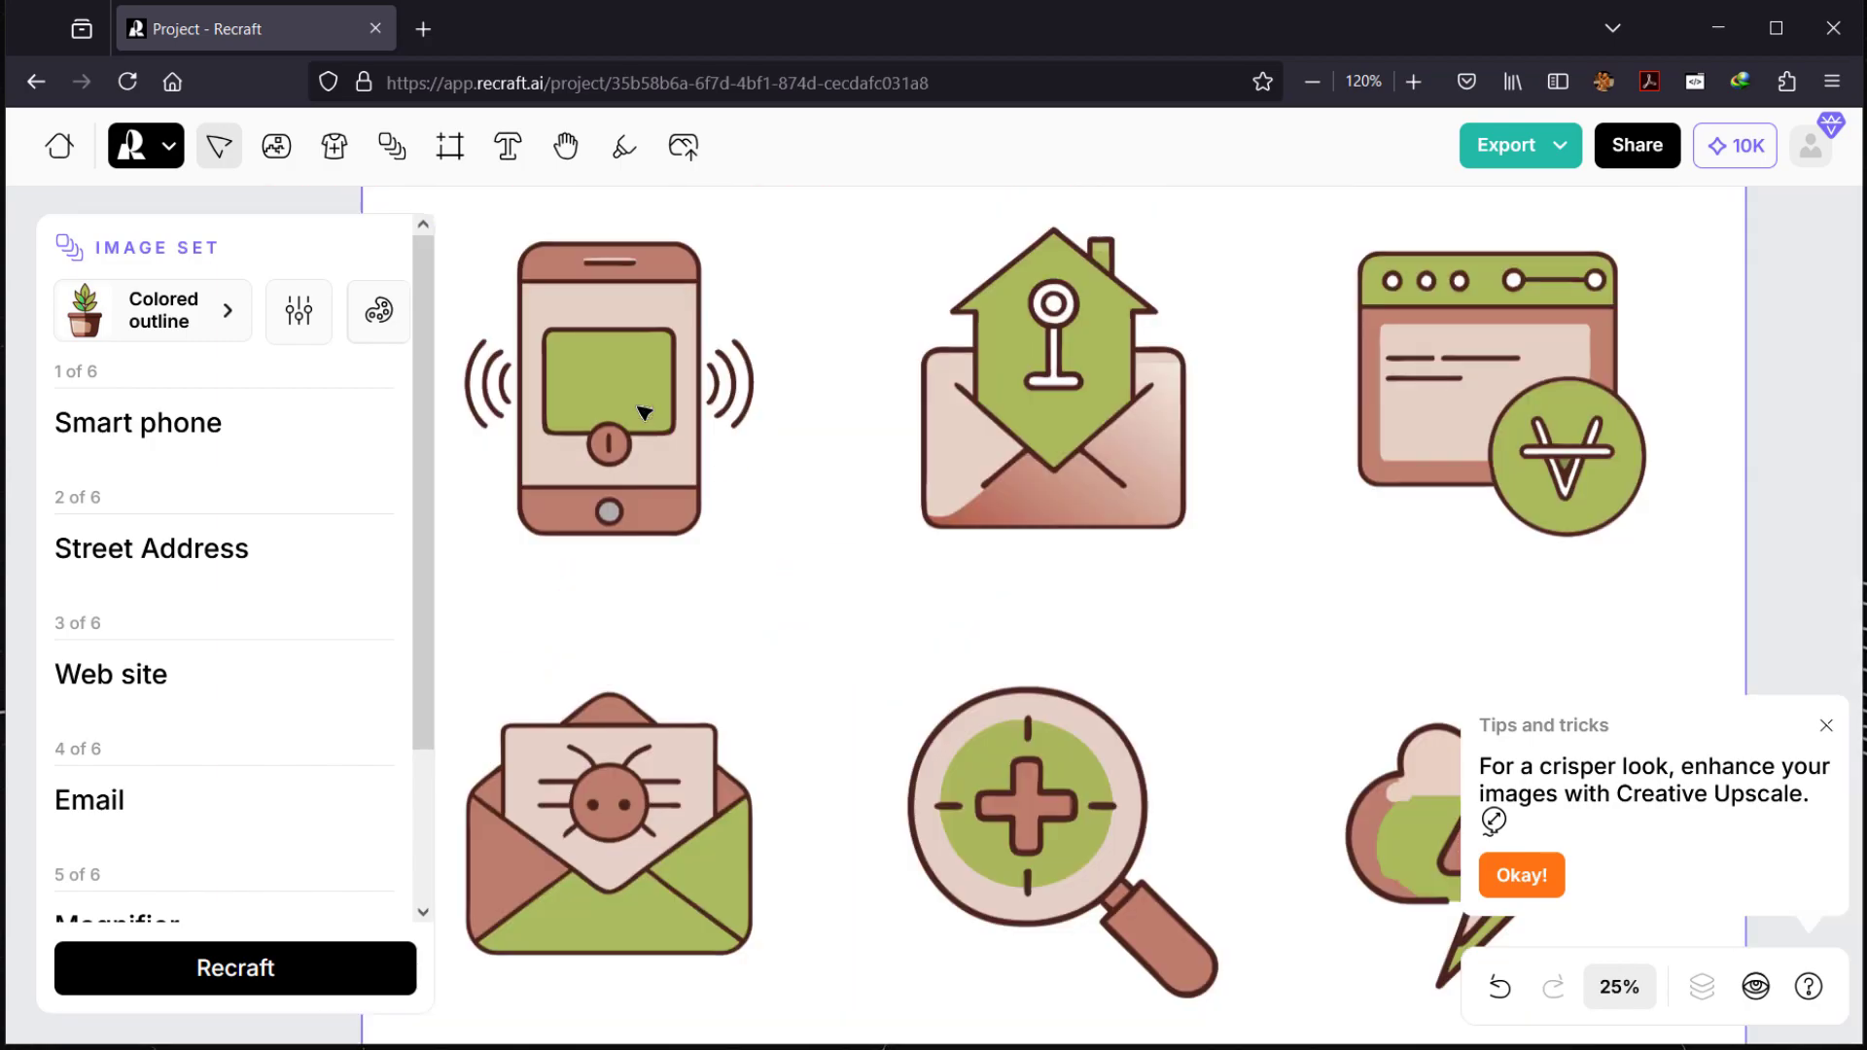
left_click(1826, 725)
scroll(928, 778, "down", 5)
scroll(933, 768, "up", 5)
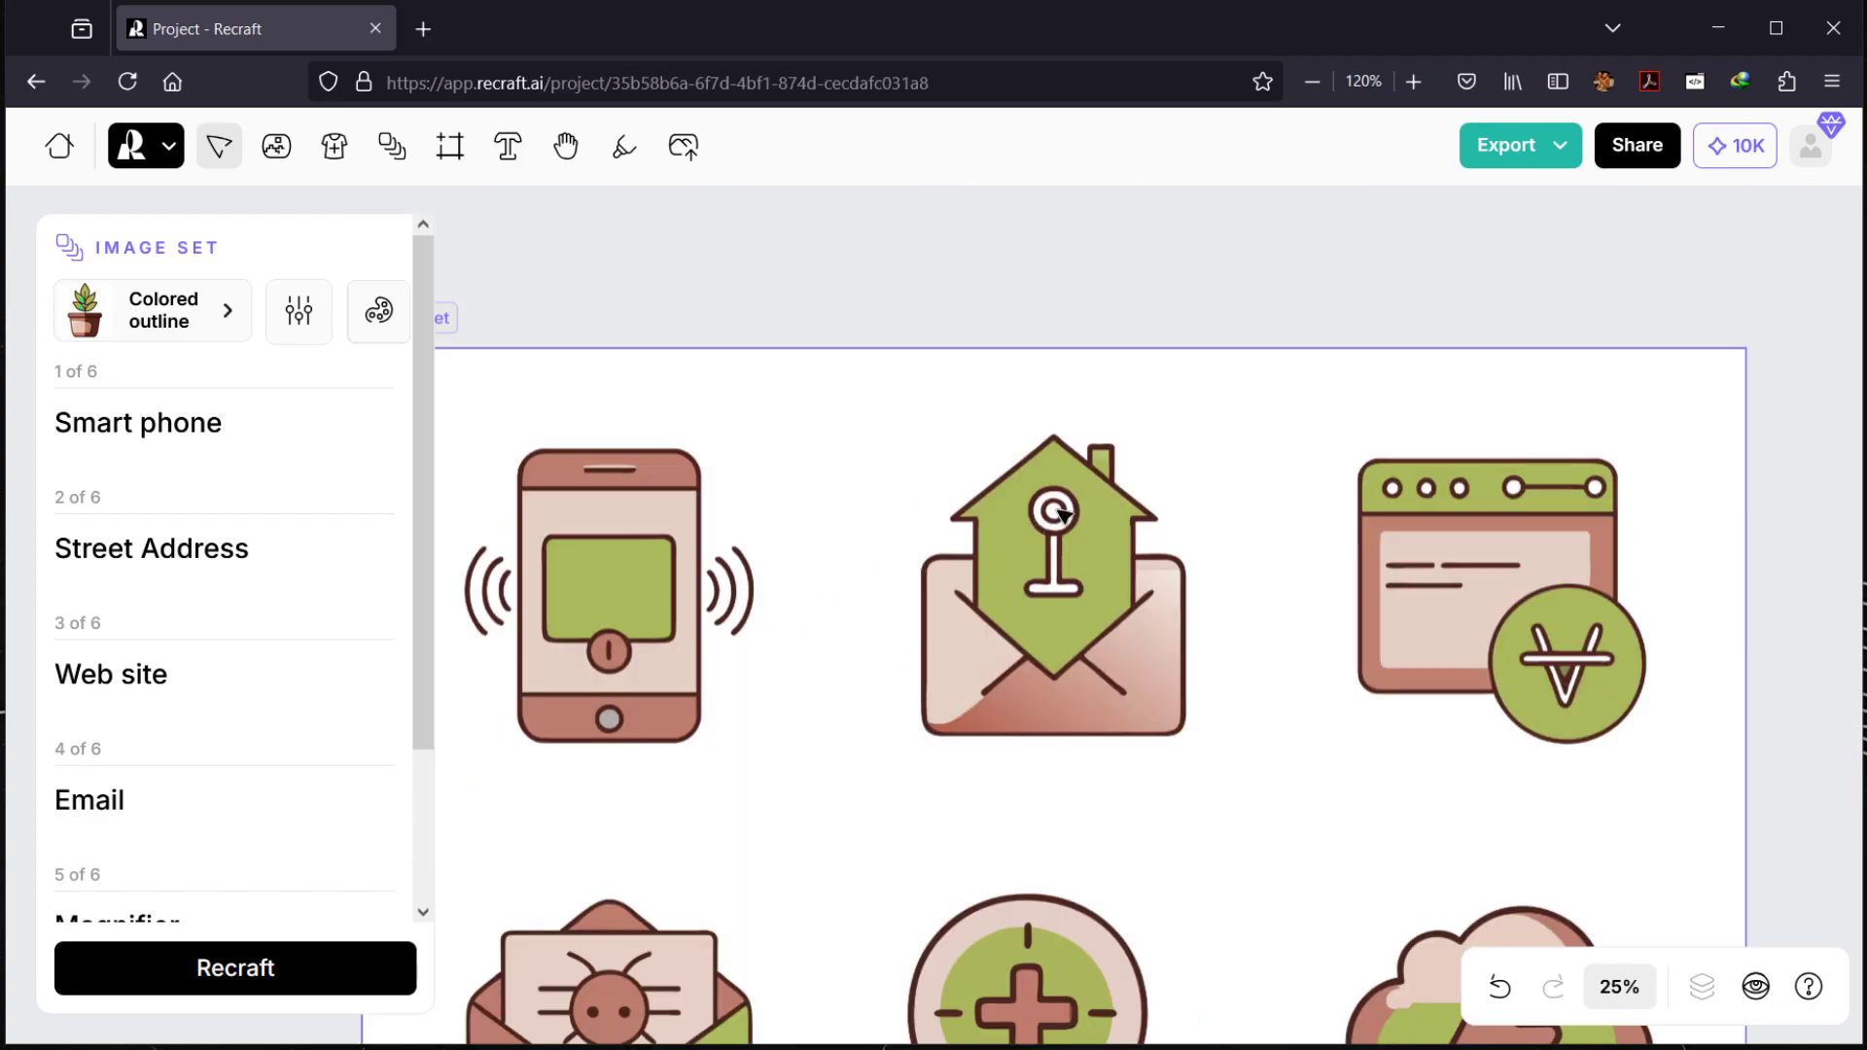
scroll(1440, 720, "down", 2)
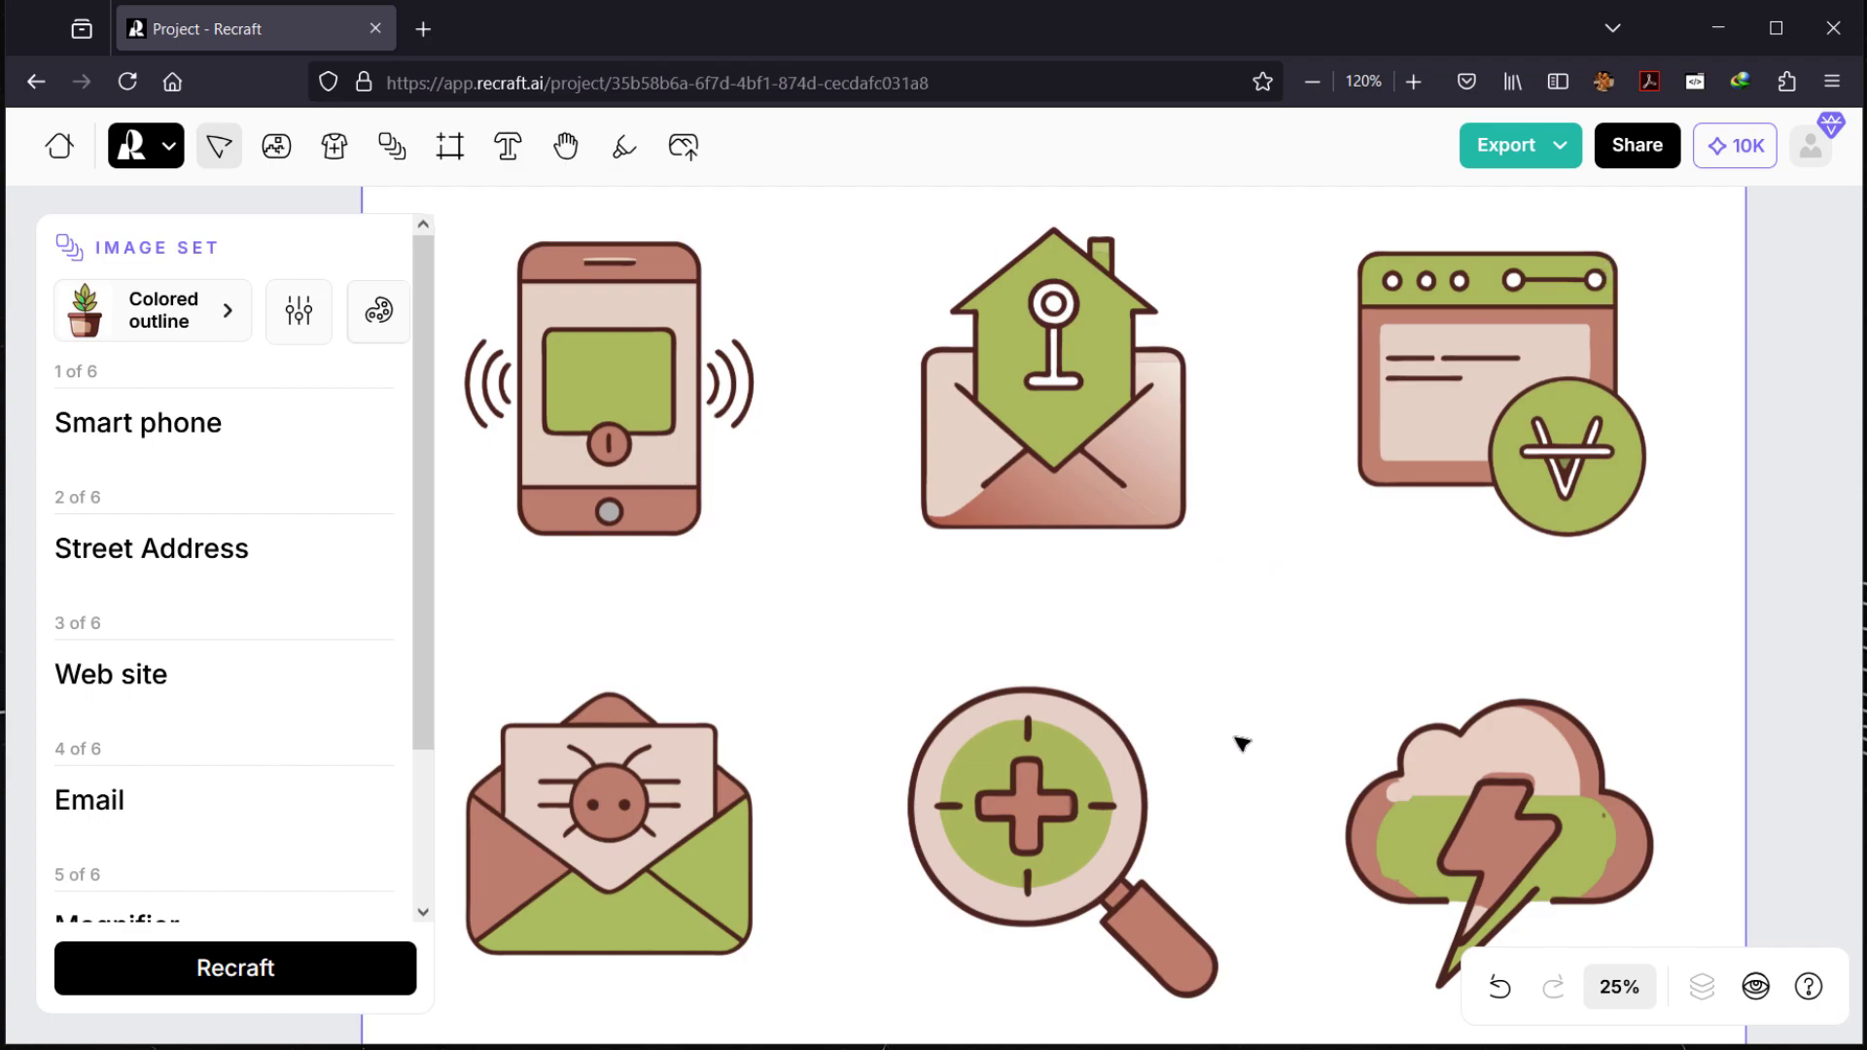
scroll(1466, 804, "down", 2)
scroll(1458, 769, "up", 2)
Step: Regenerate the Smart phone and Thunder bolt icons individually with their existing prompts
left_click(613, 381)
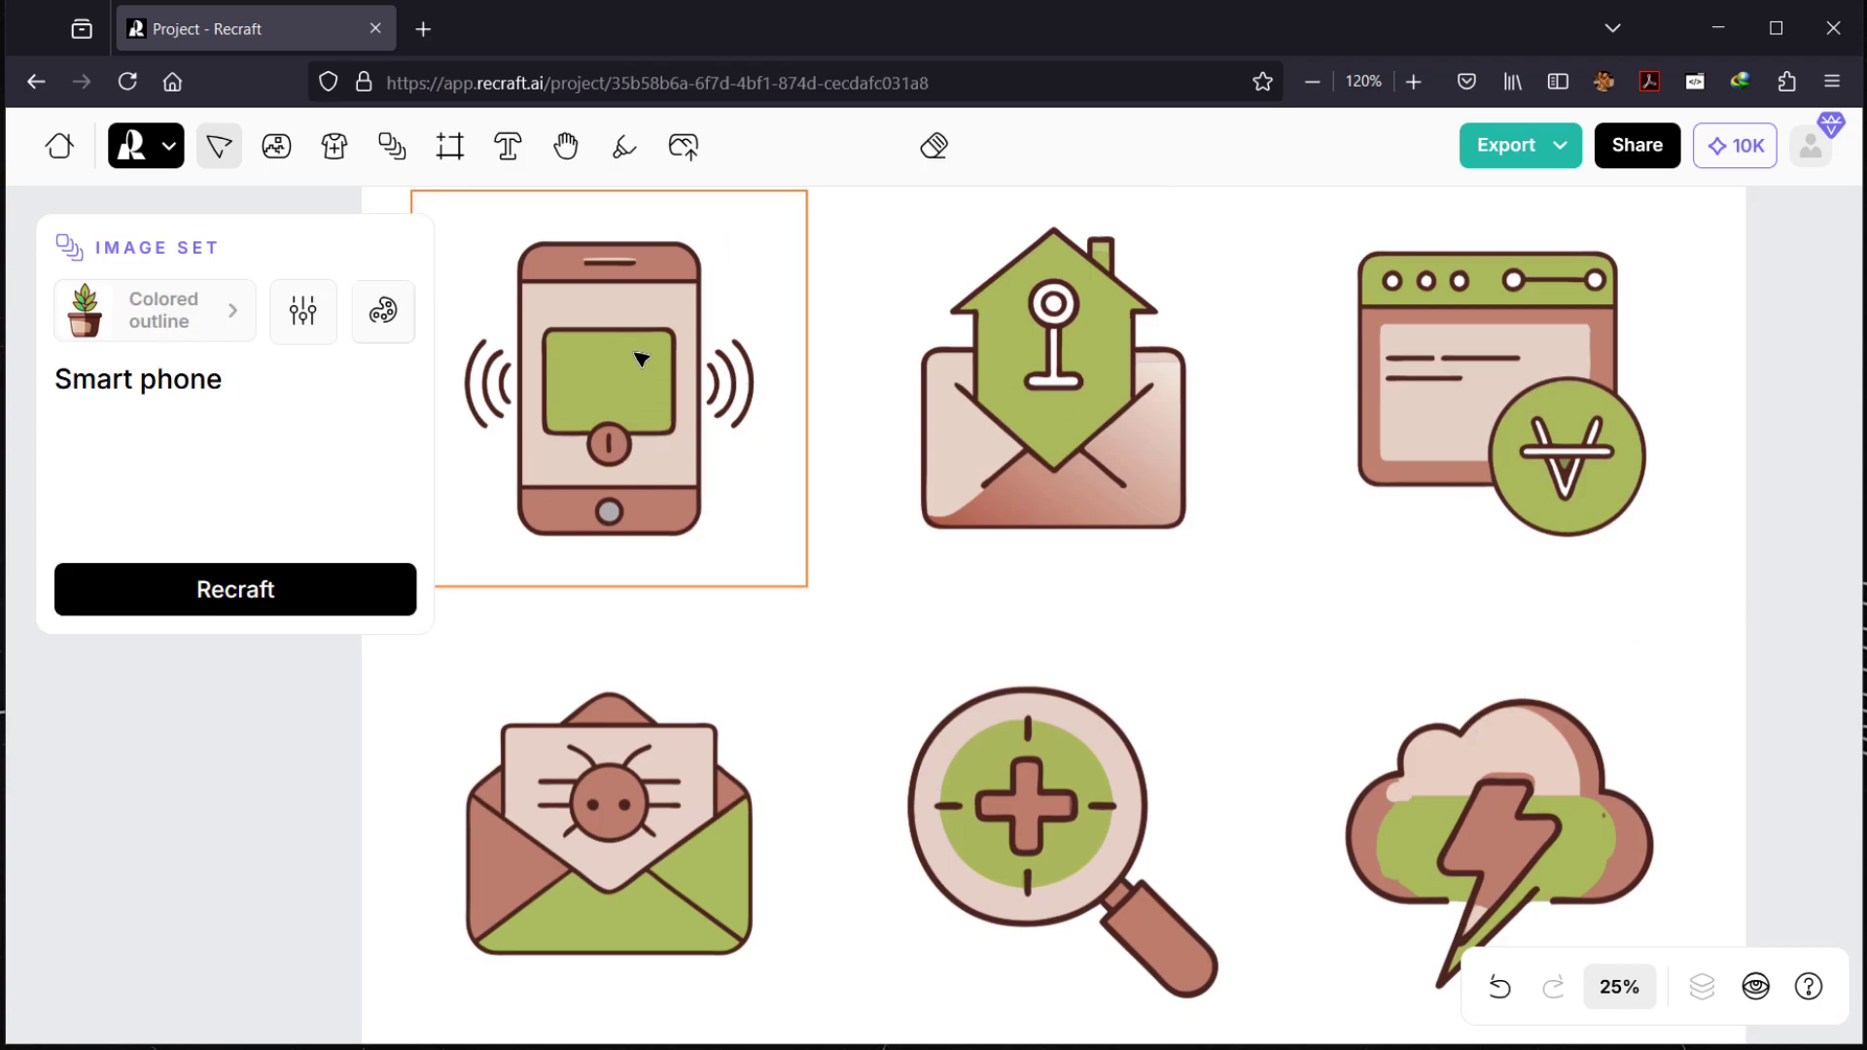
left_click(327, 589)
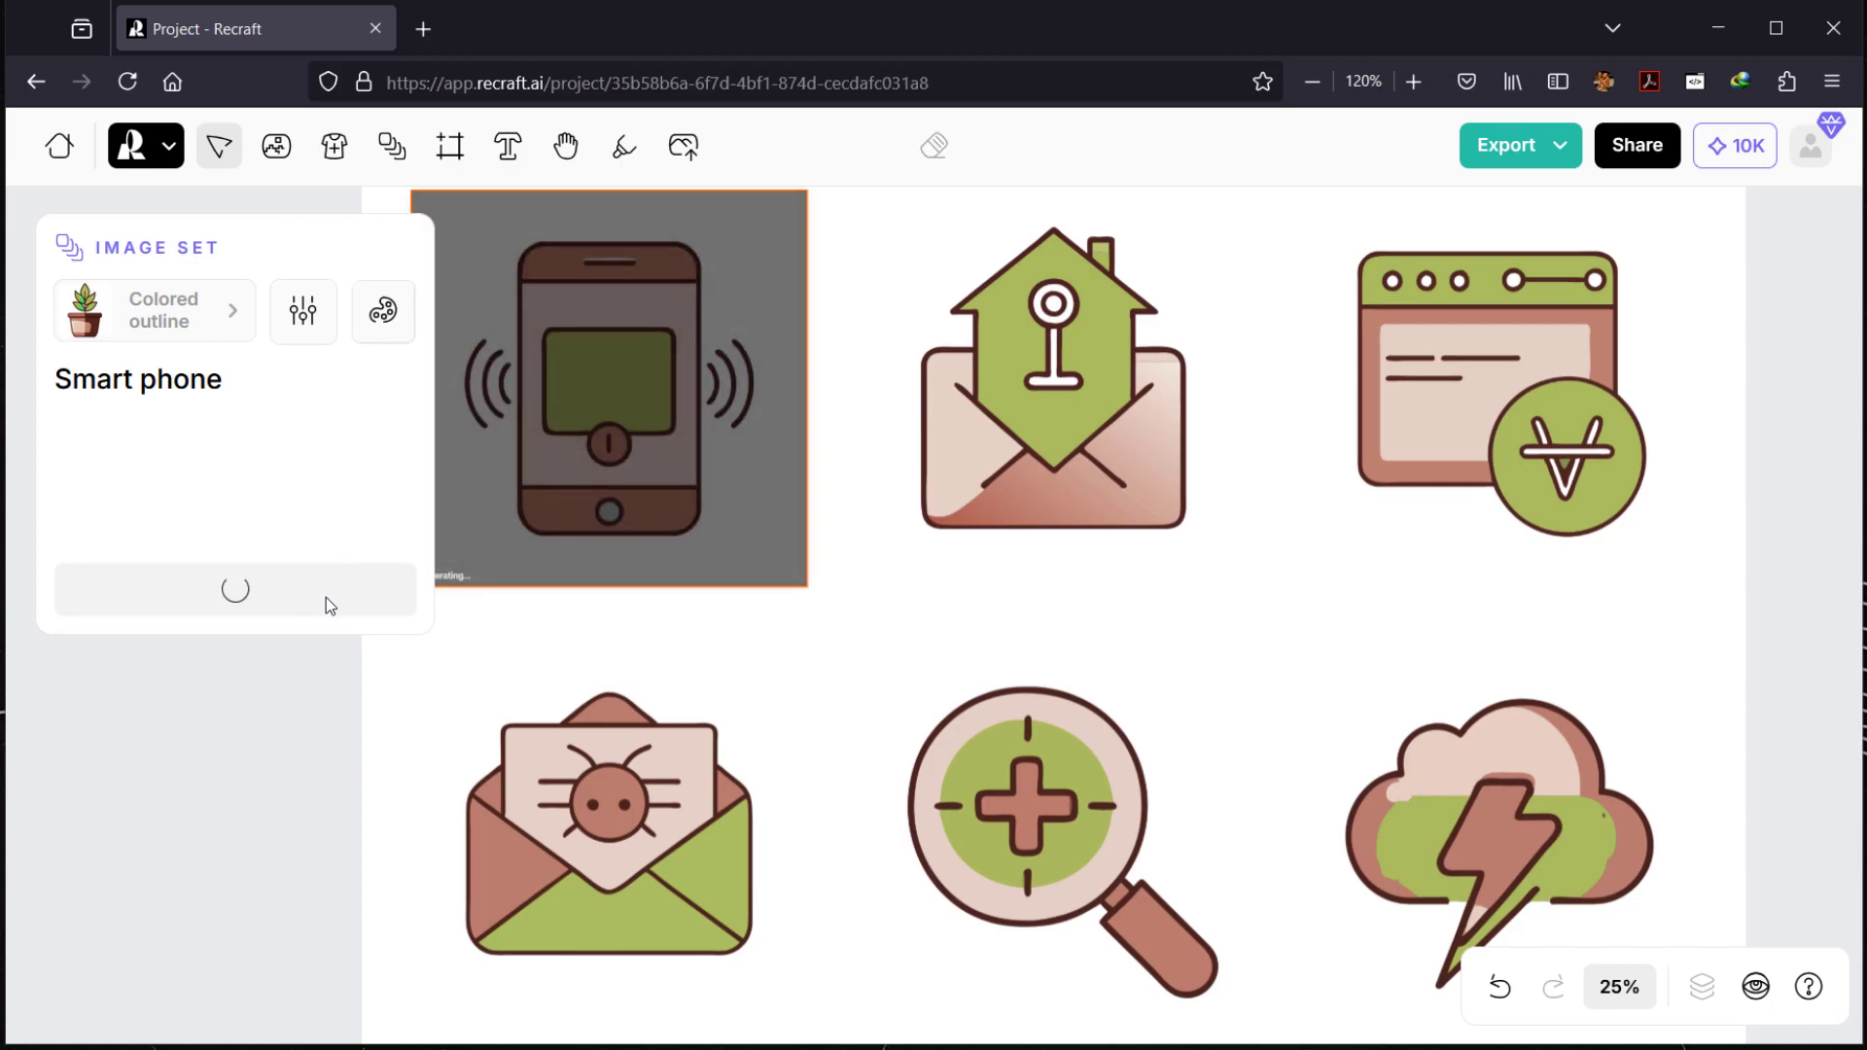
left_click(1517, 776)
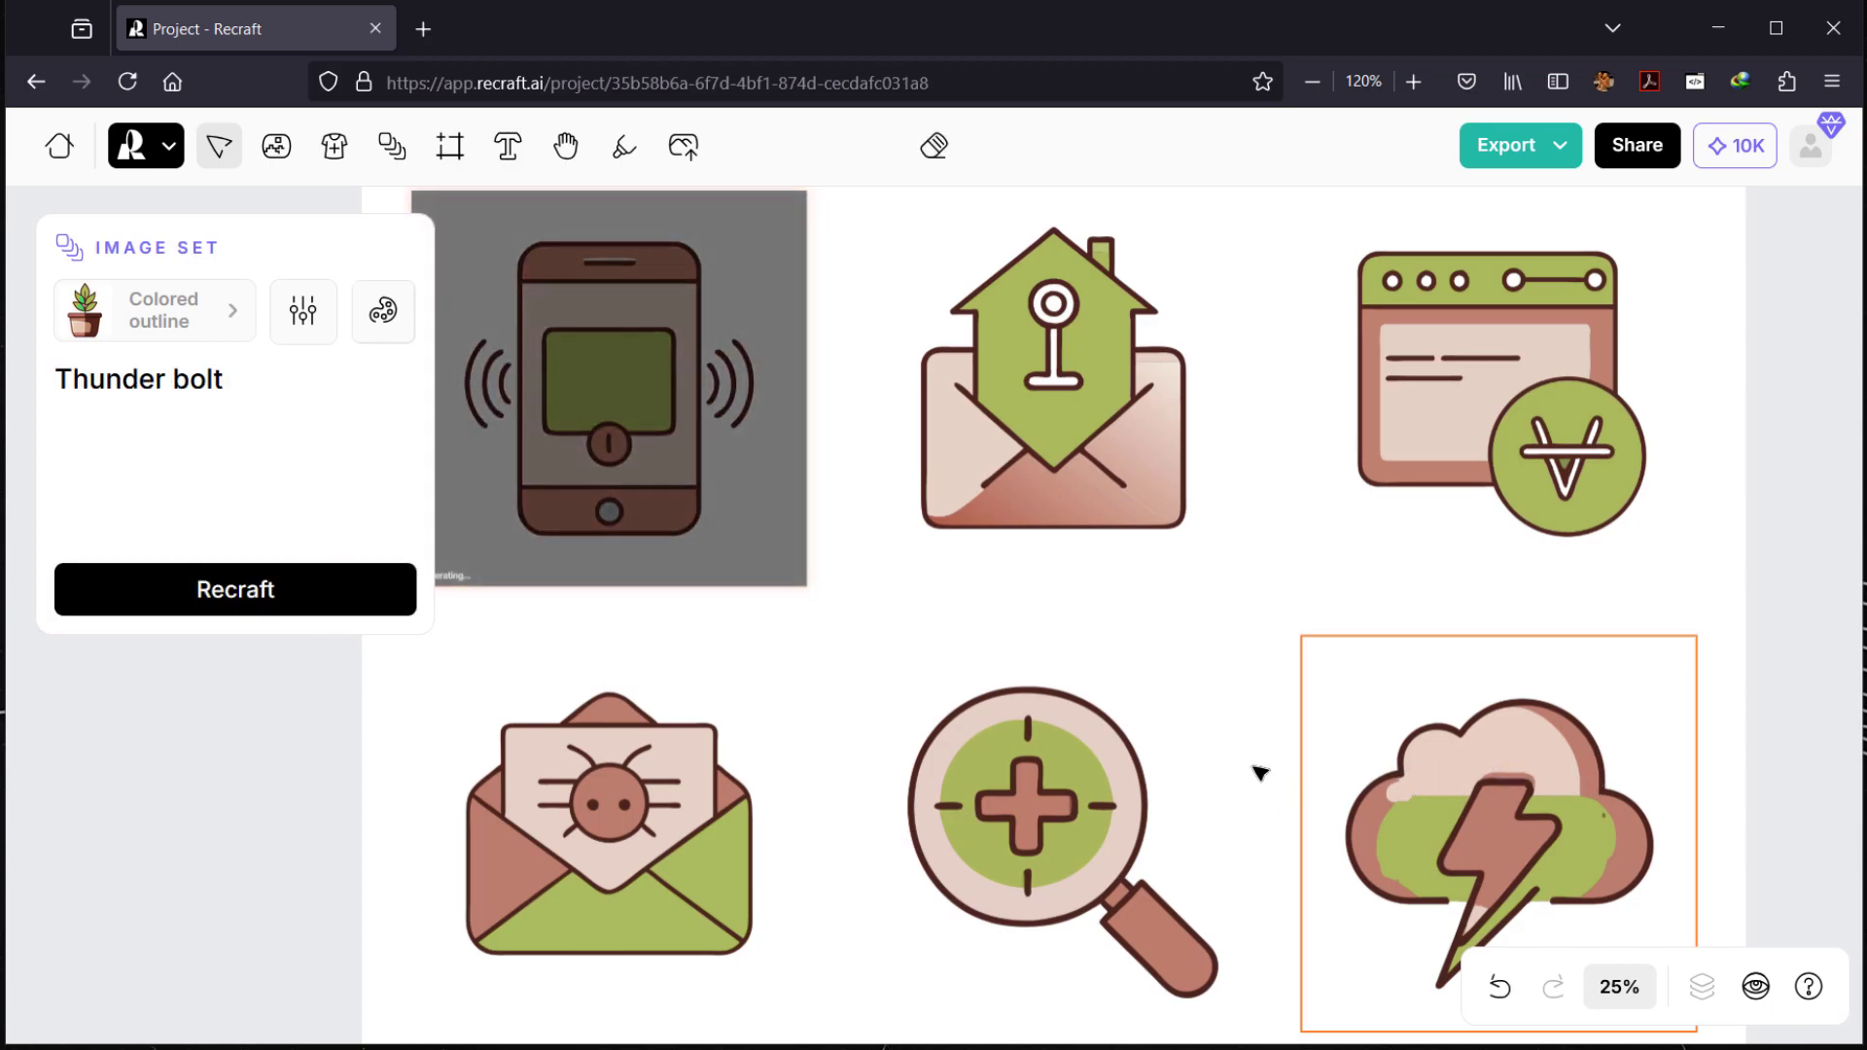
left_click(196, 595)
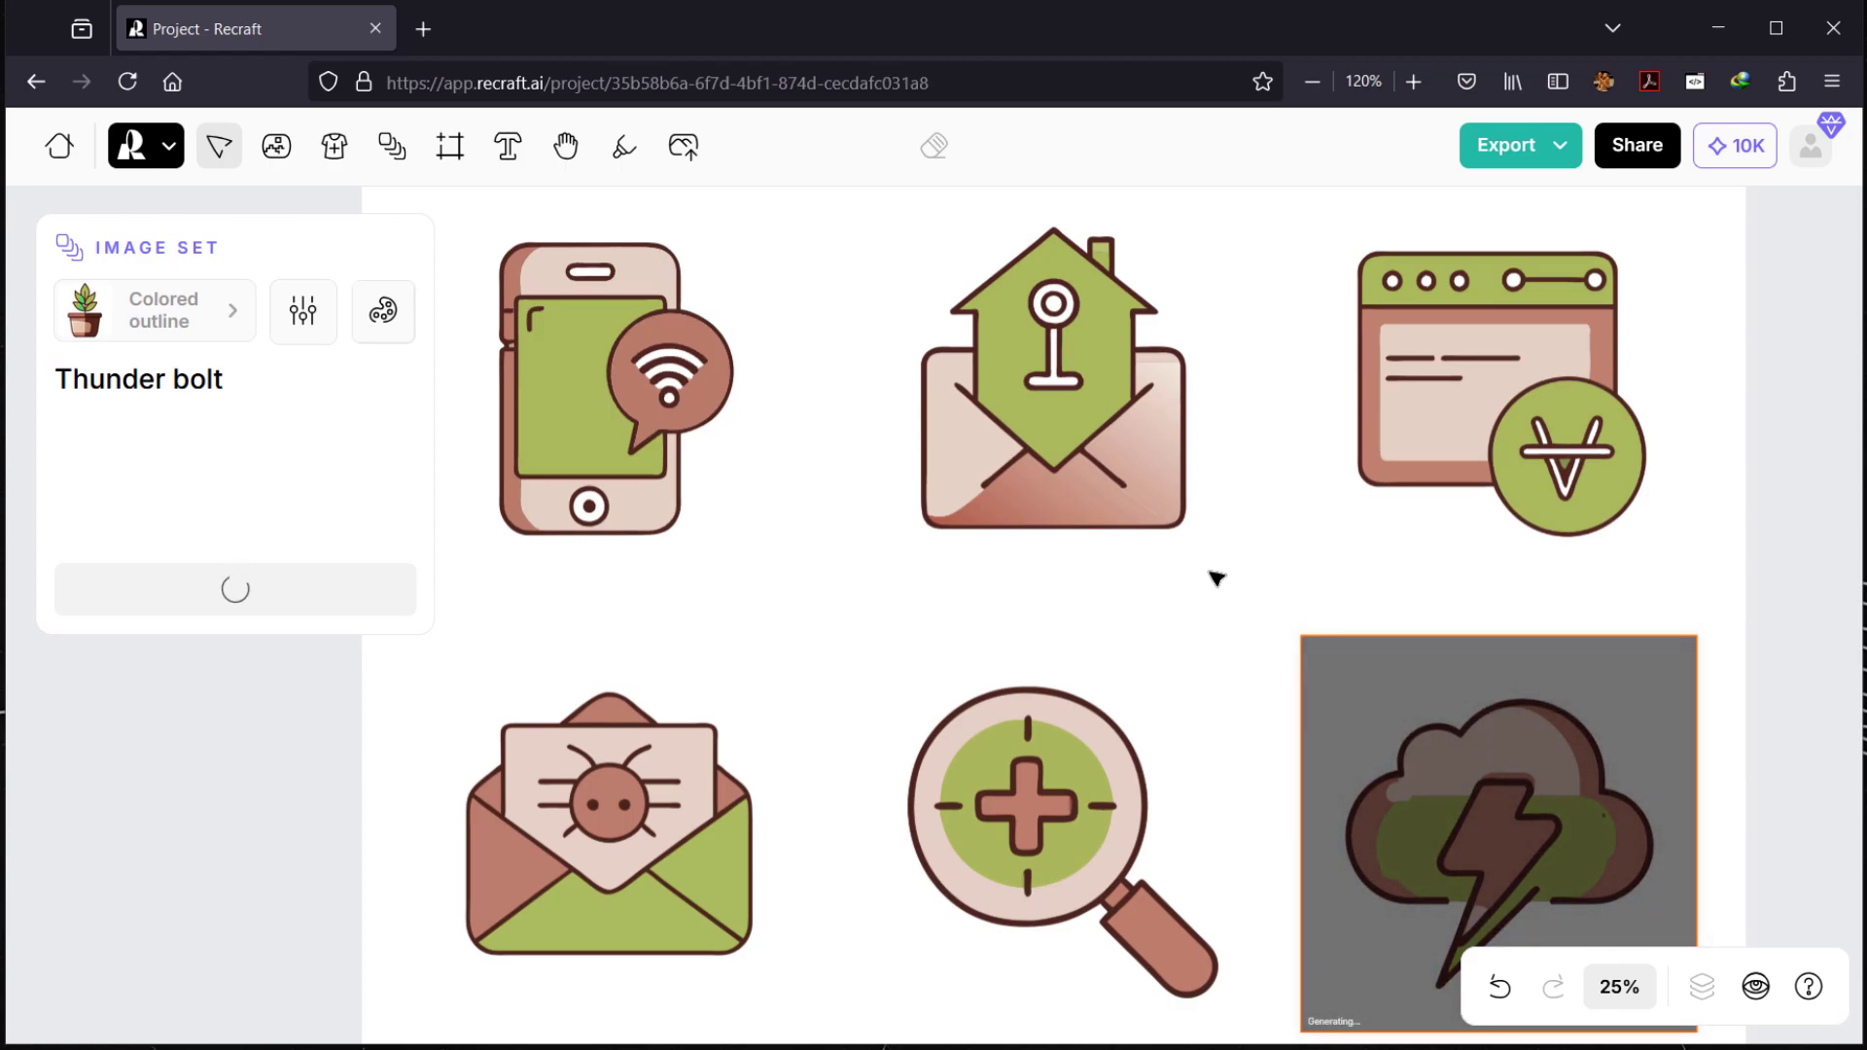
Step: Compare the two new Thunder bolt variants and choose the one with the green bolt and no rain
scroll(1209, 583, "down", 2)
scroll(1204, 612, "up", 4)
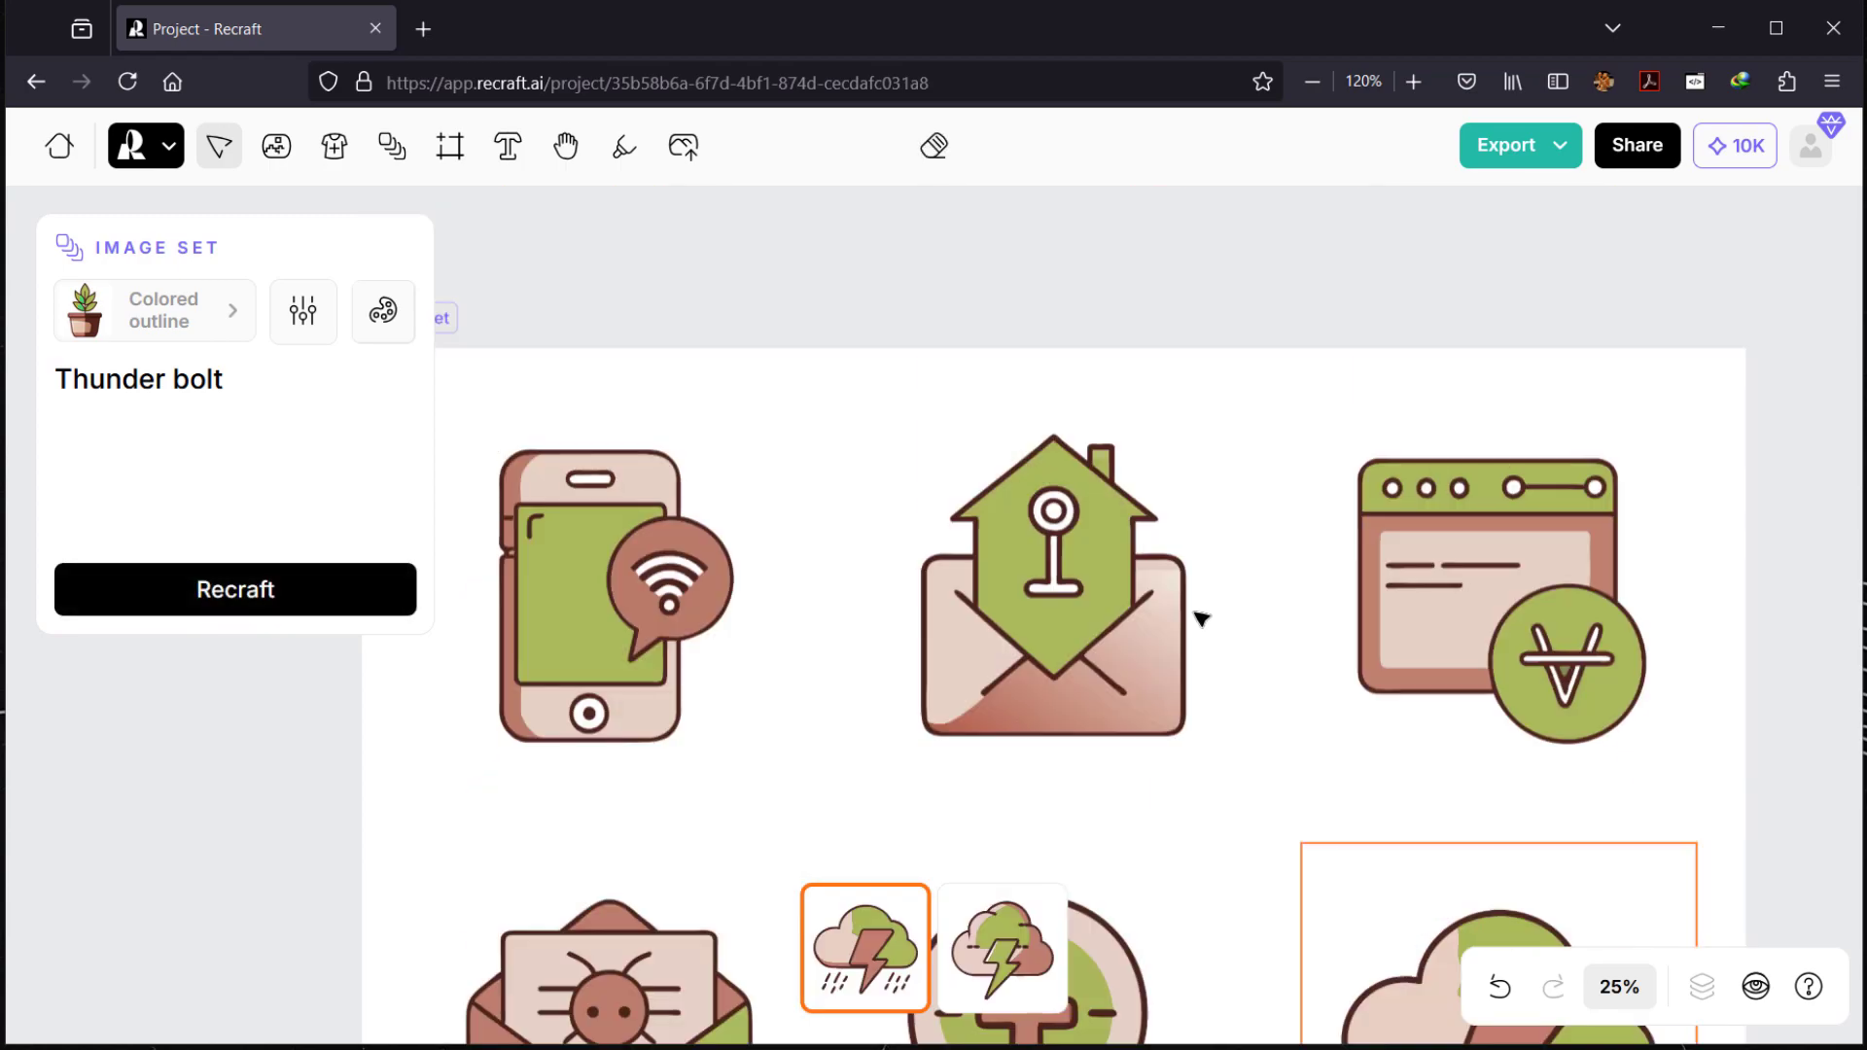
scroll(1202, 632, "down", 2)
scroll(1531, 778, "down", 2)
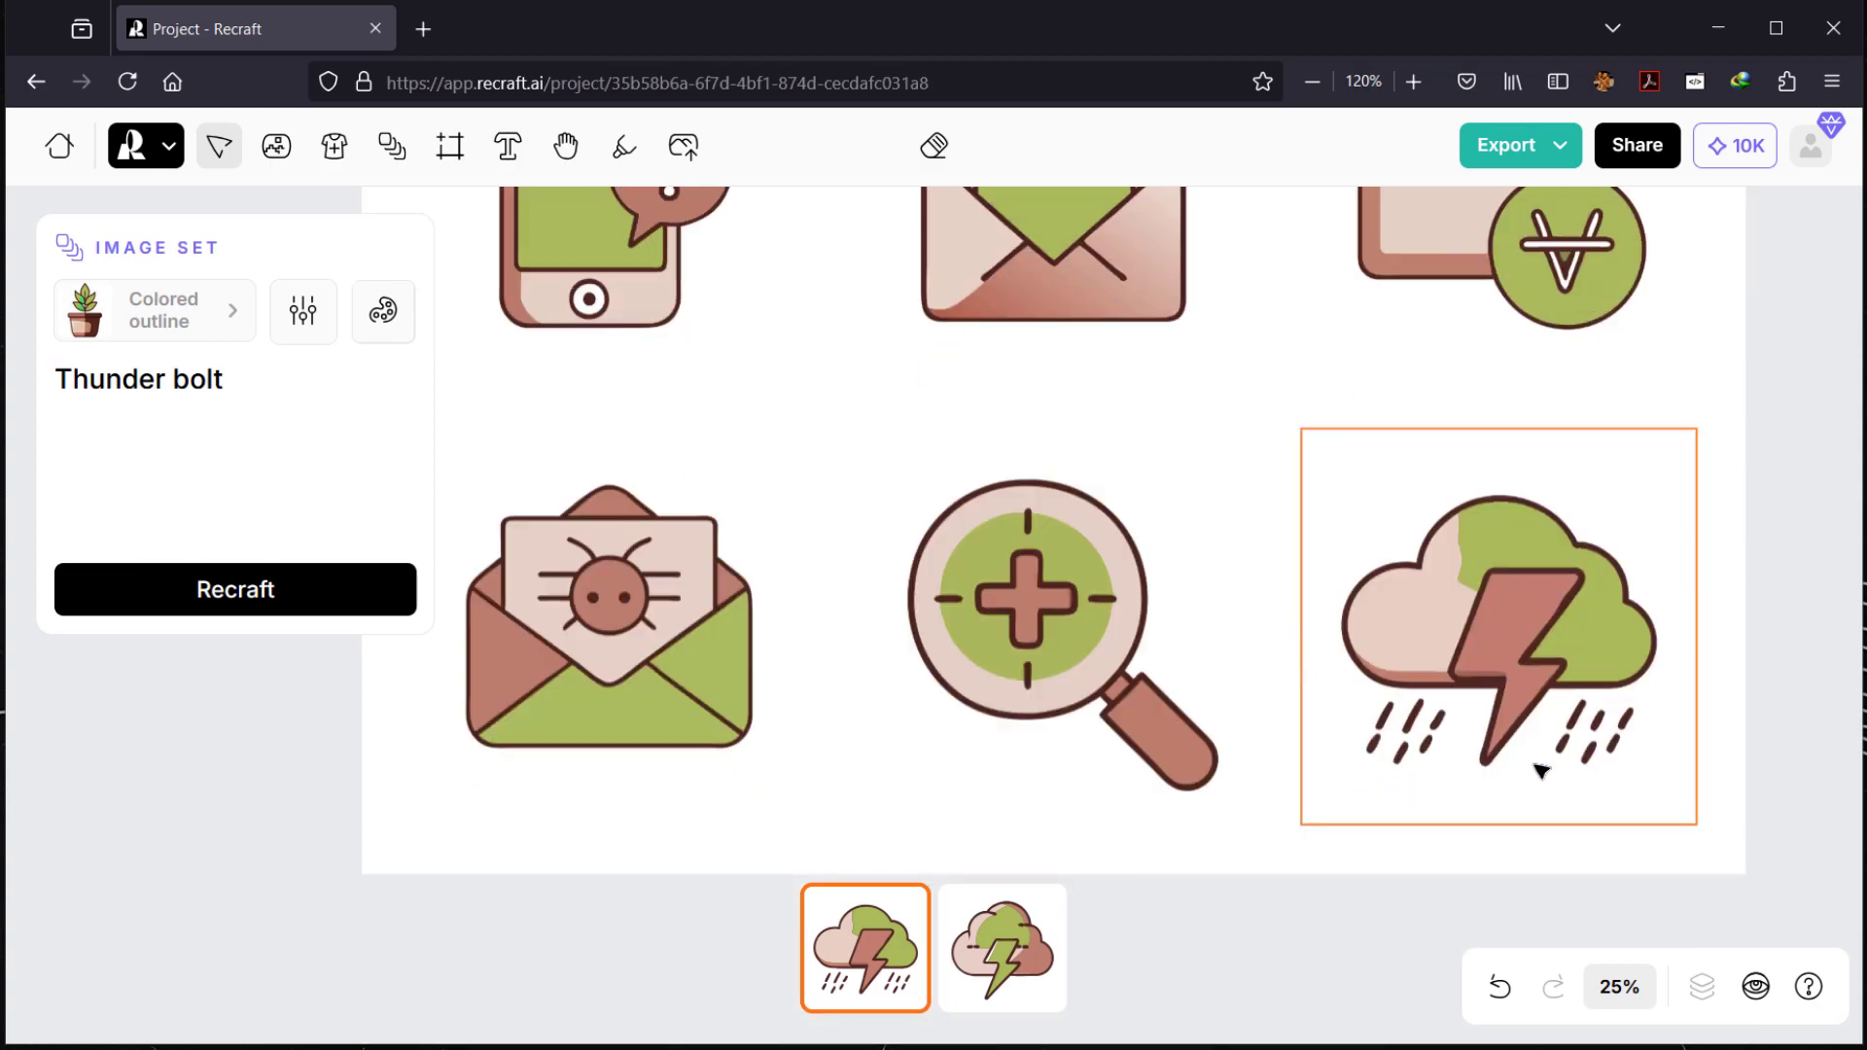
left_click(1011, 968)
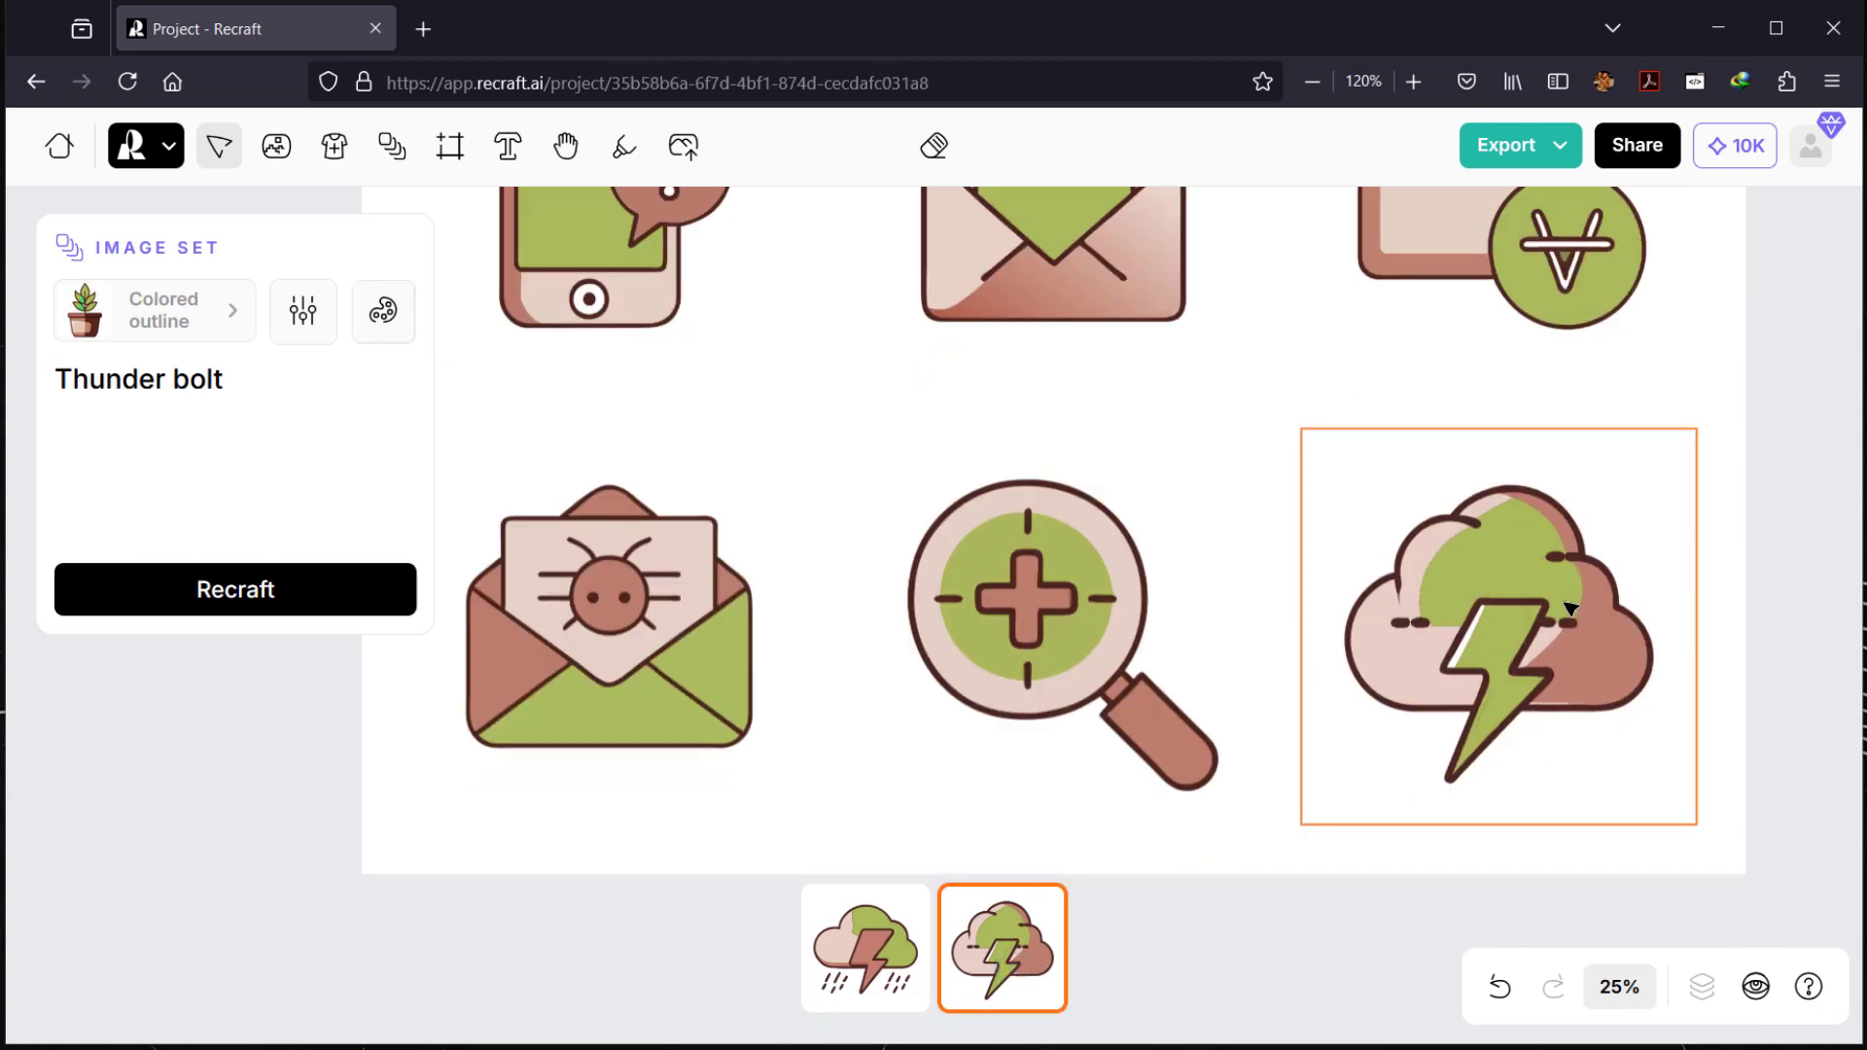
left_click(904, 962)
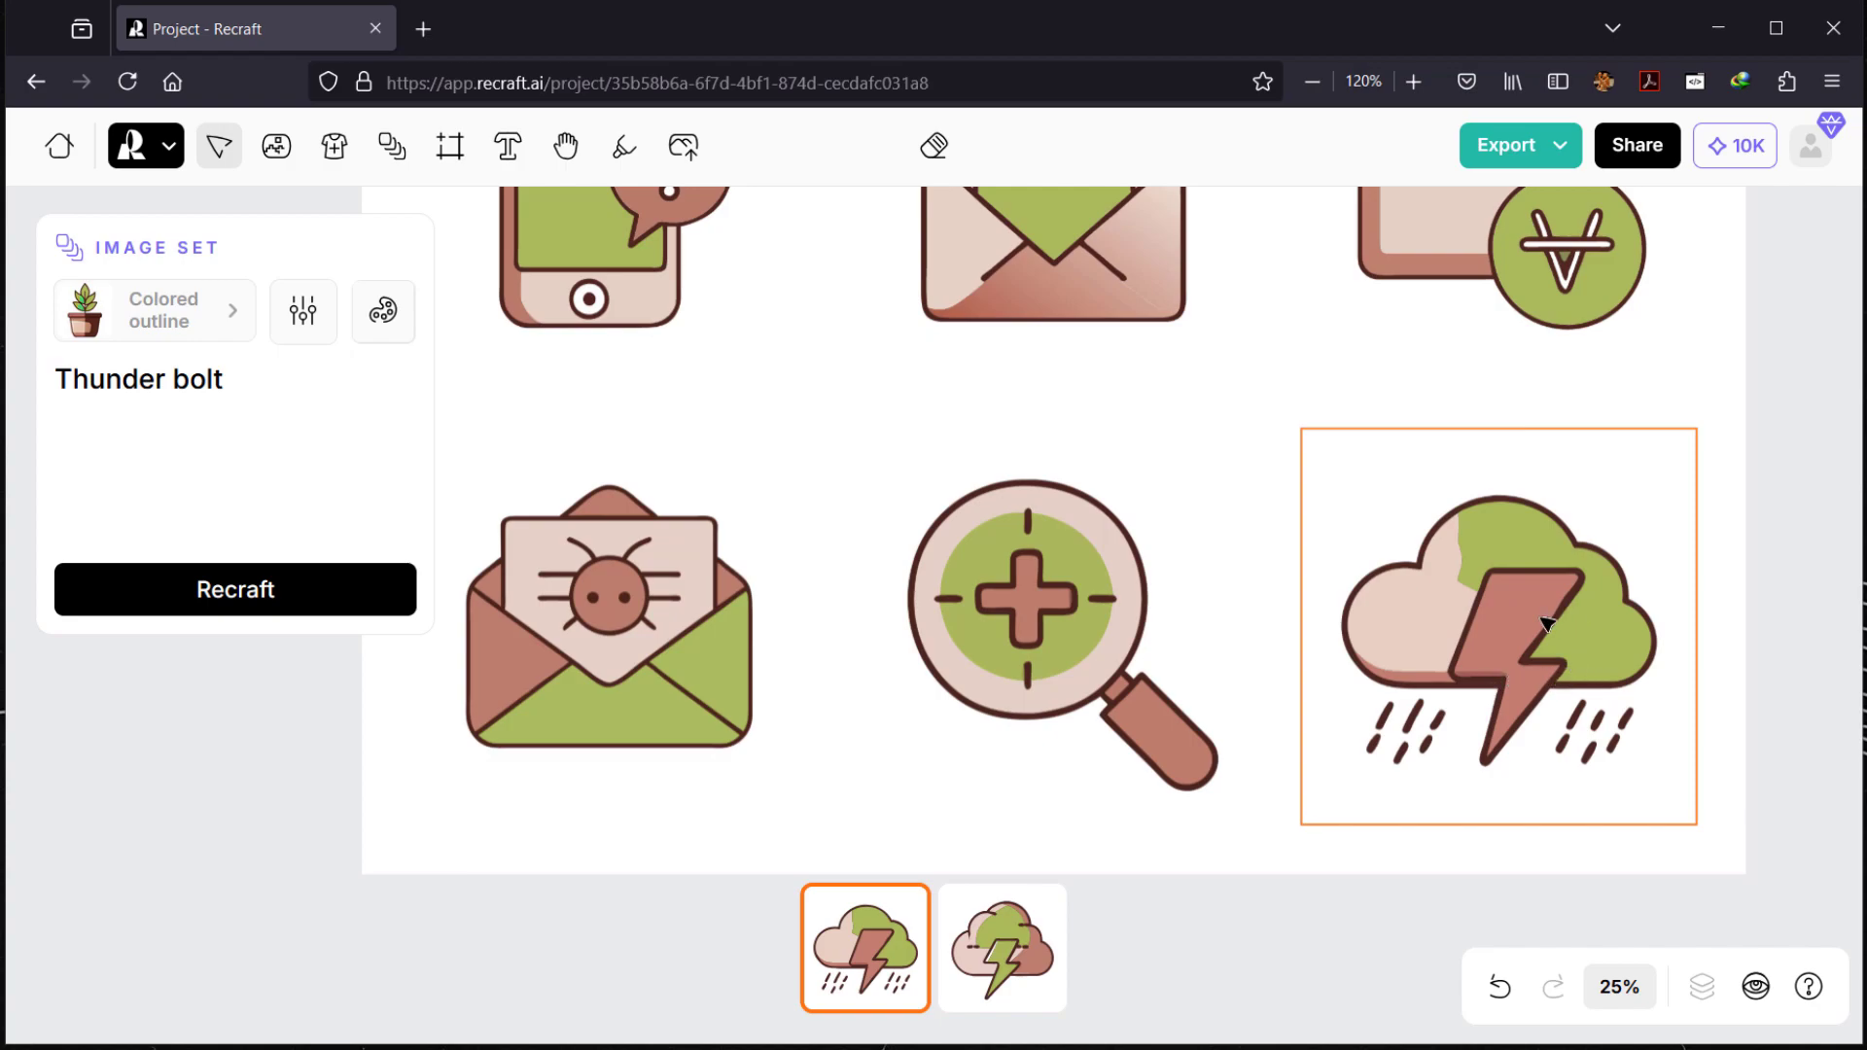
left_click(1011, 931)
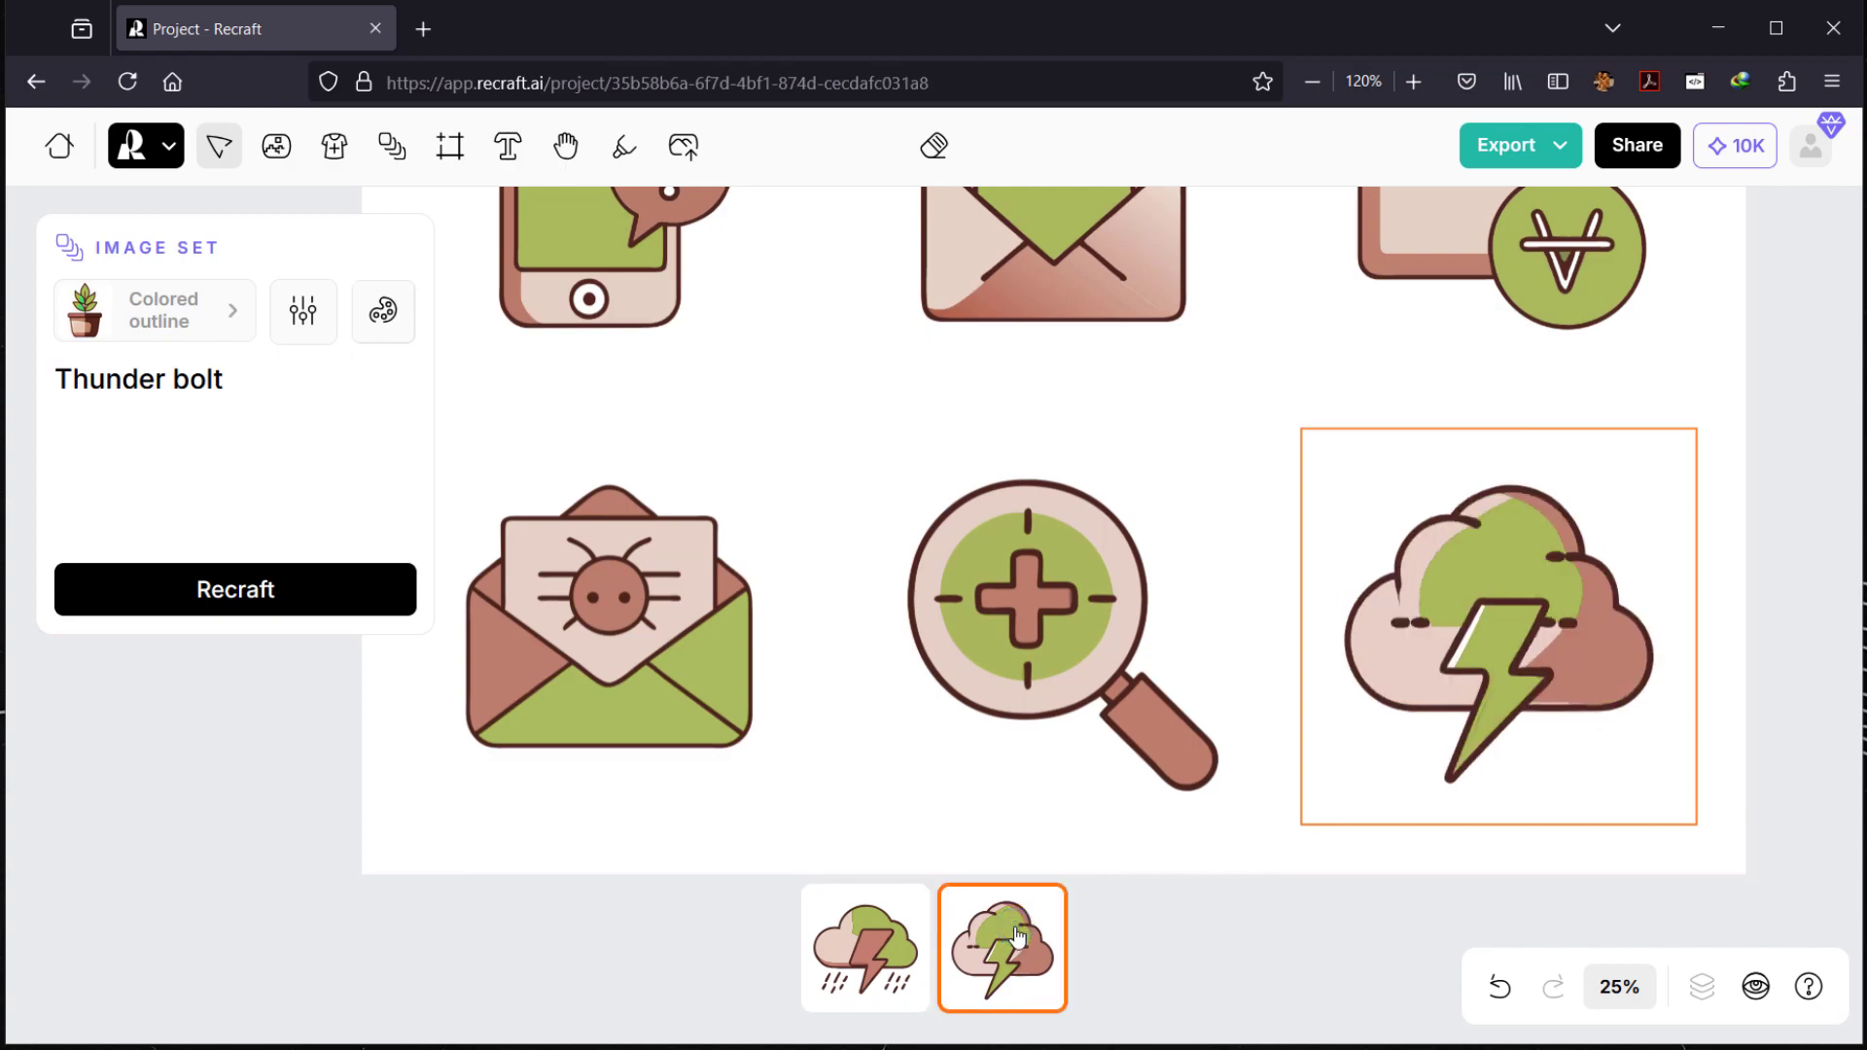
Step: Choose the Smart phone variant that shows a green speech bubble
scroll(1460, 646, "up", 2)
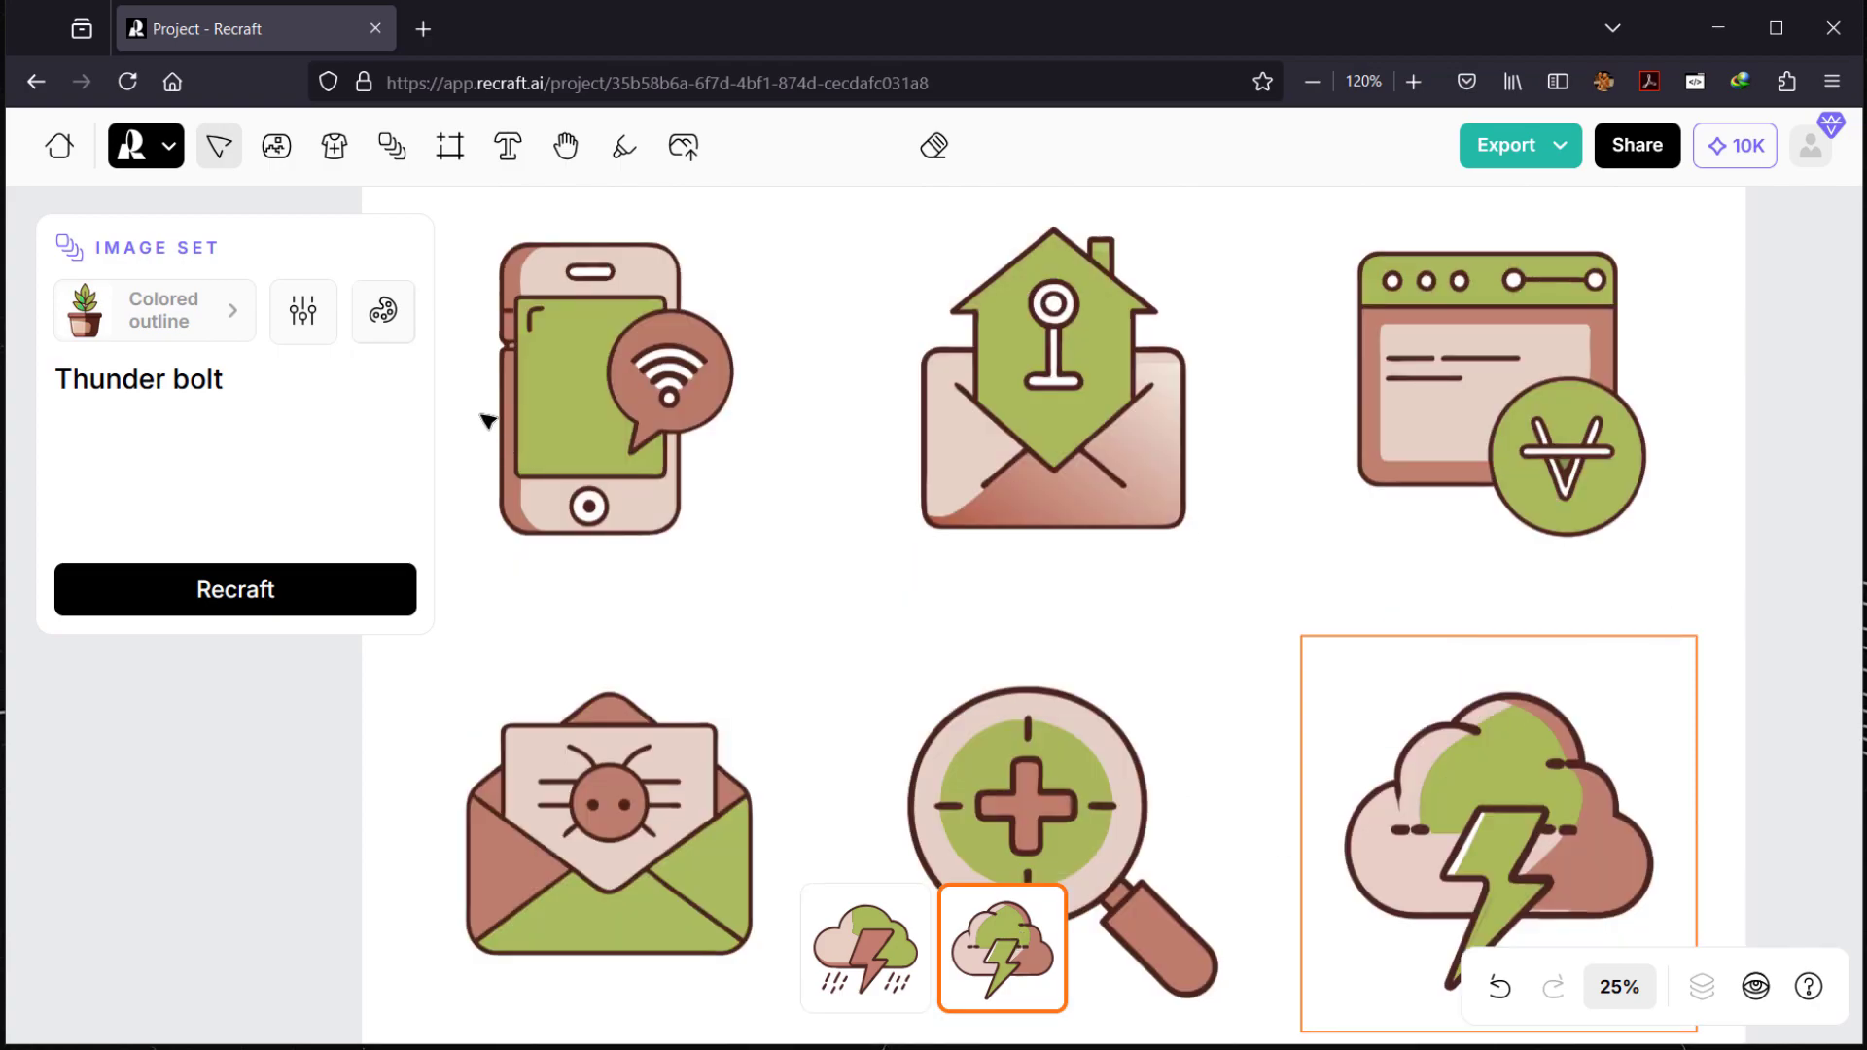
left_click(603, 393)
left_click(991, 953)
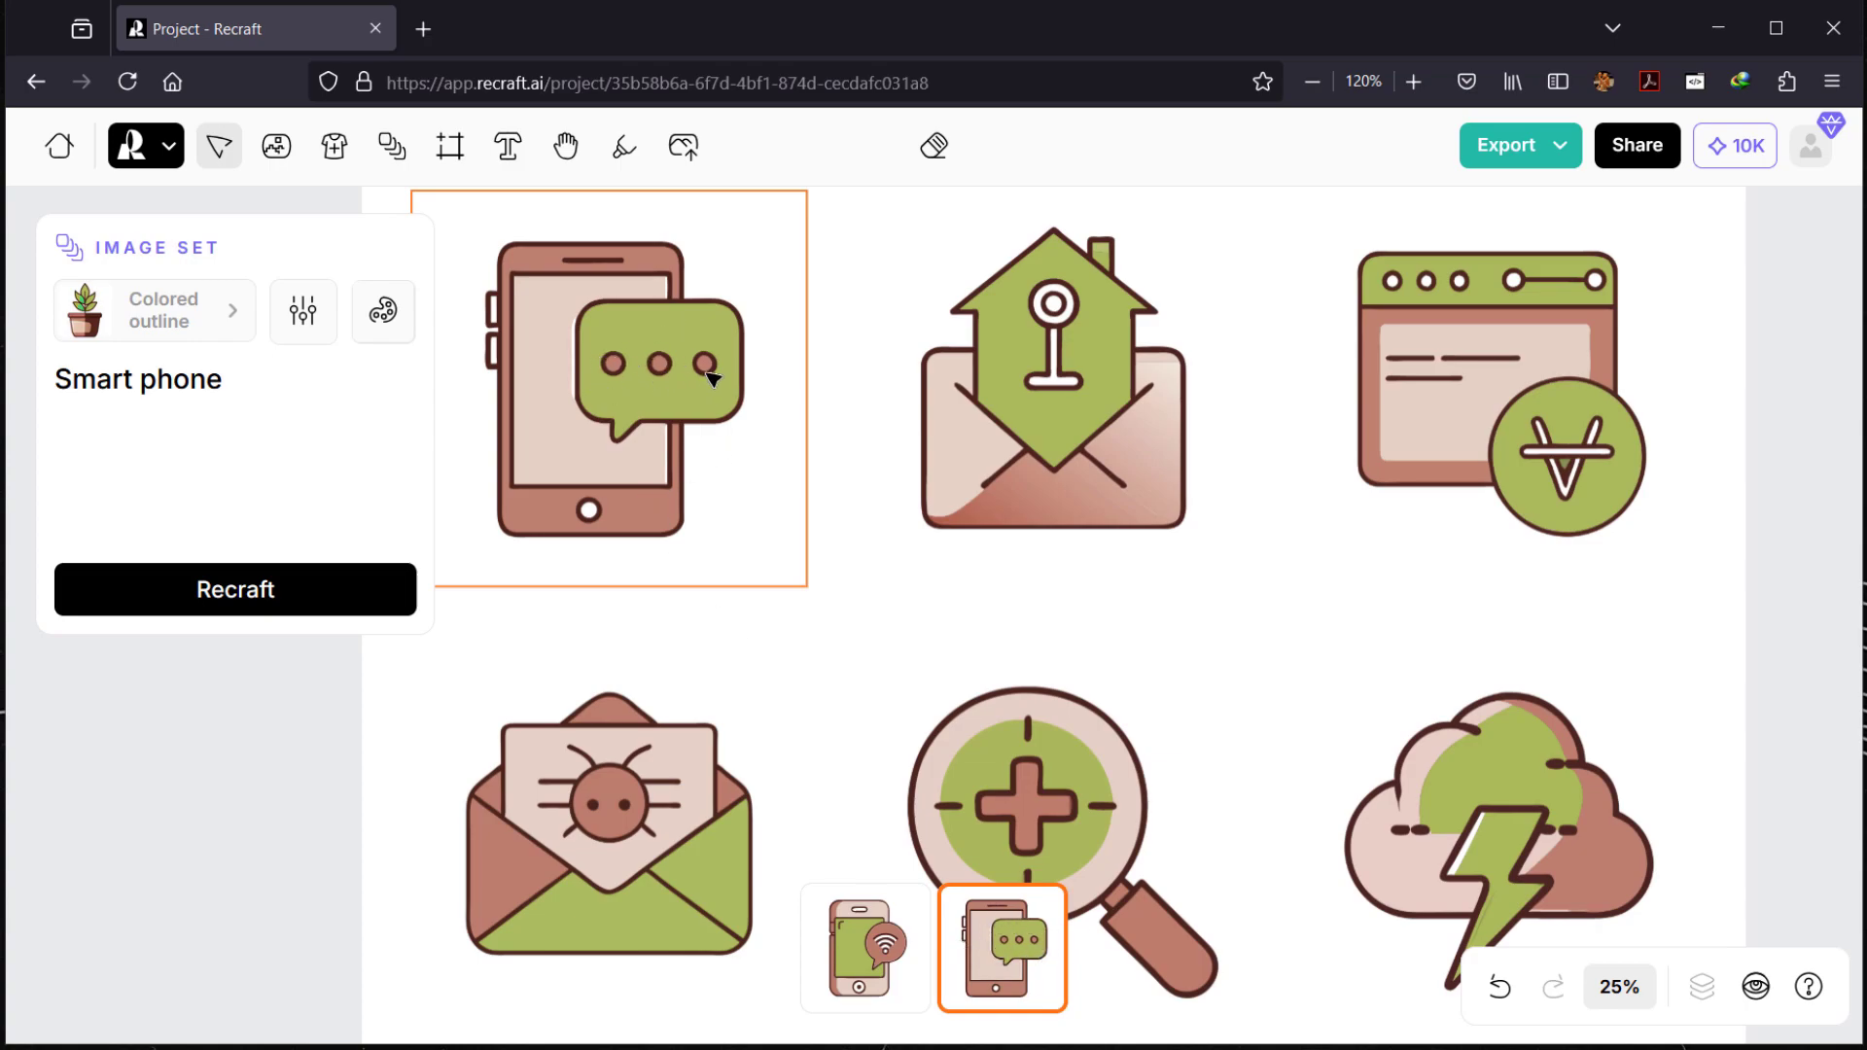
scroll(1303, 622, "down", 5)
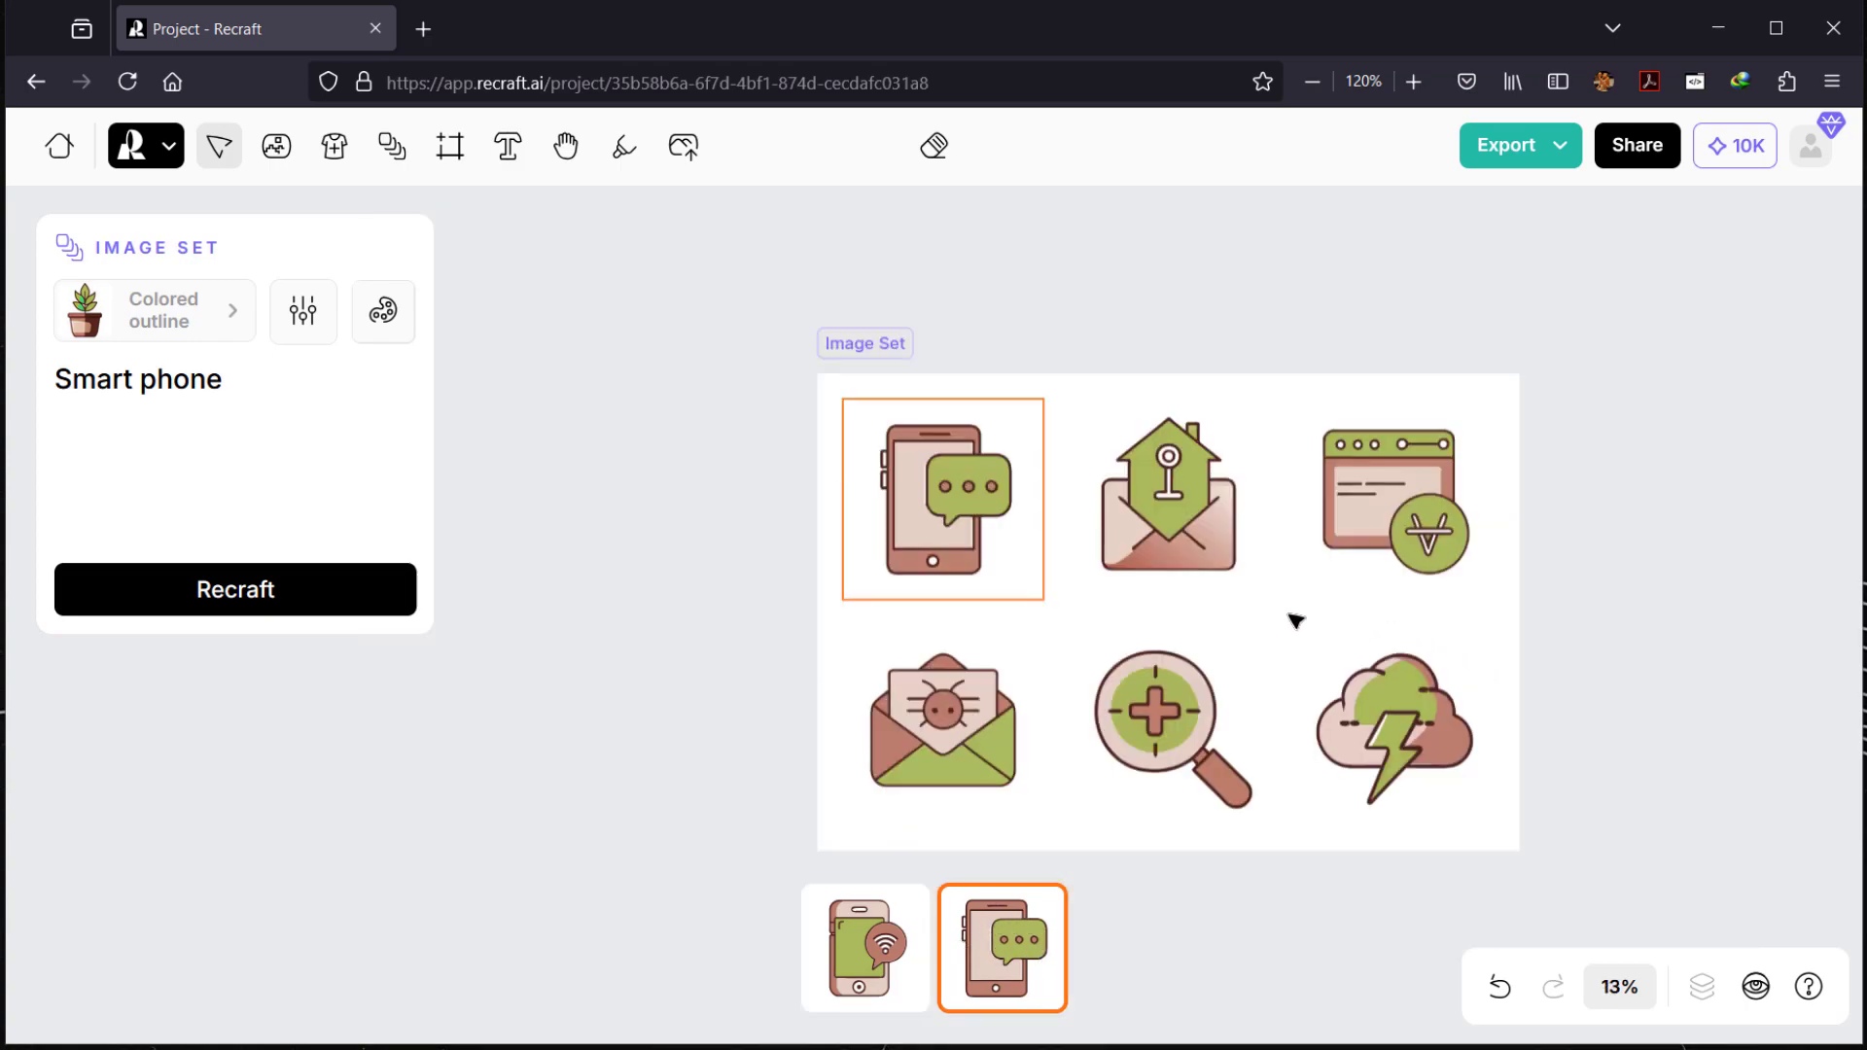
Step: Select the whole image set with a selection box drawn around all six icons
scroll(1361, 647, "up", 3)
left_click(1532, 502)
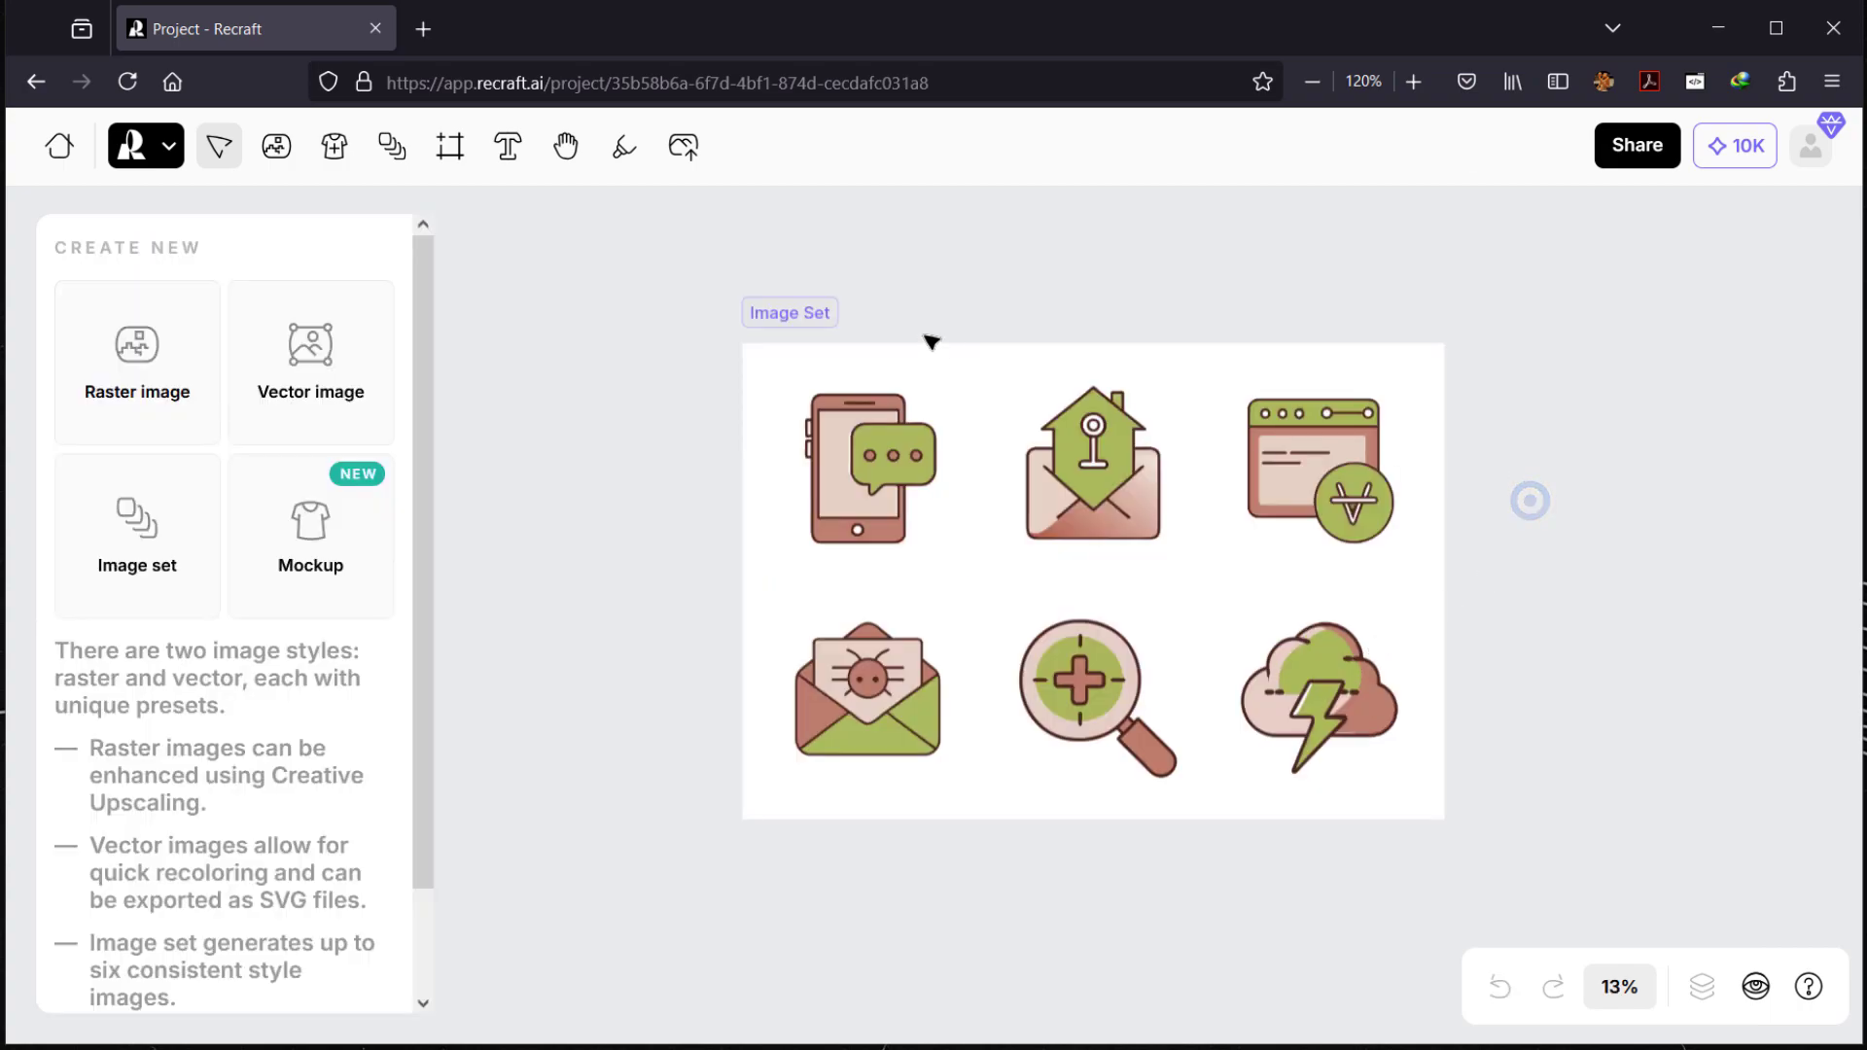
left_click_drag(681, 284, 1620, 879)
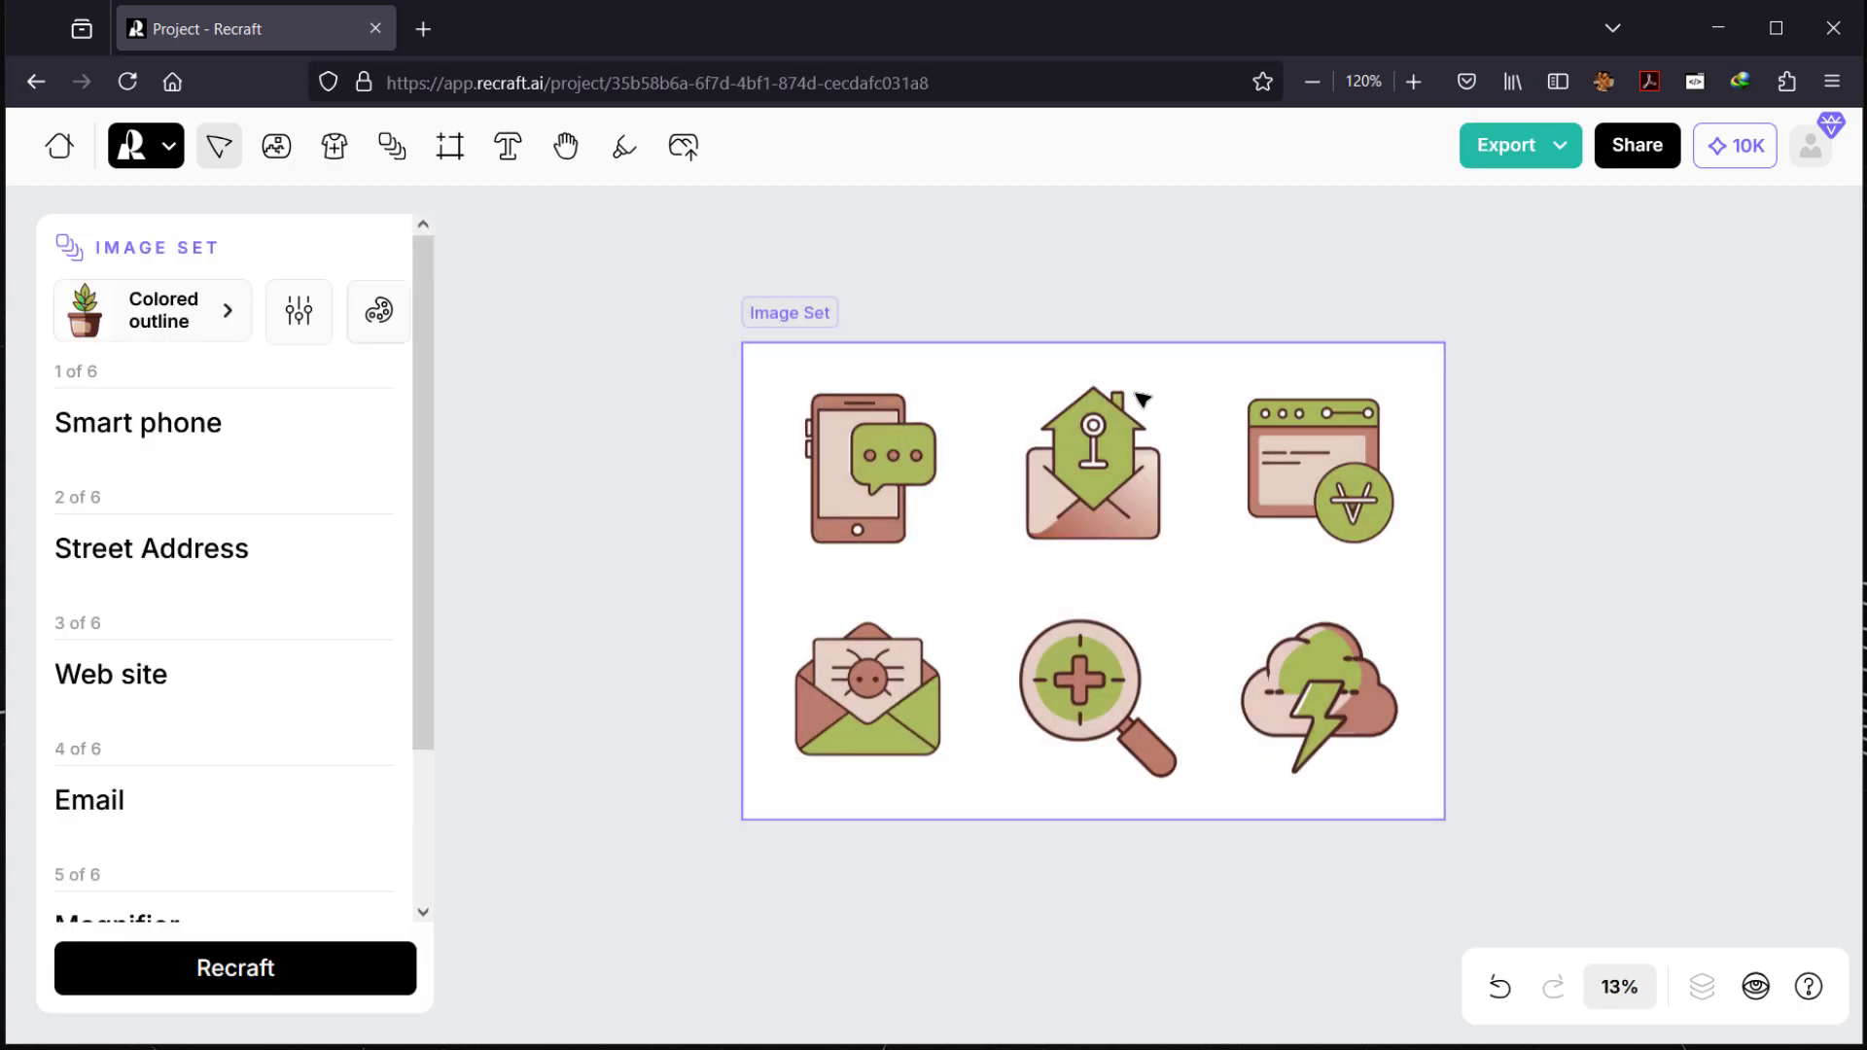
left_click_drag(690, 285, 1604, 824)
left_click(1624, 696)
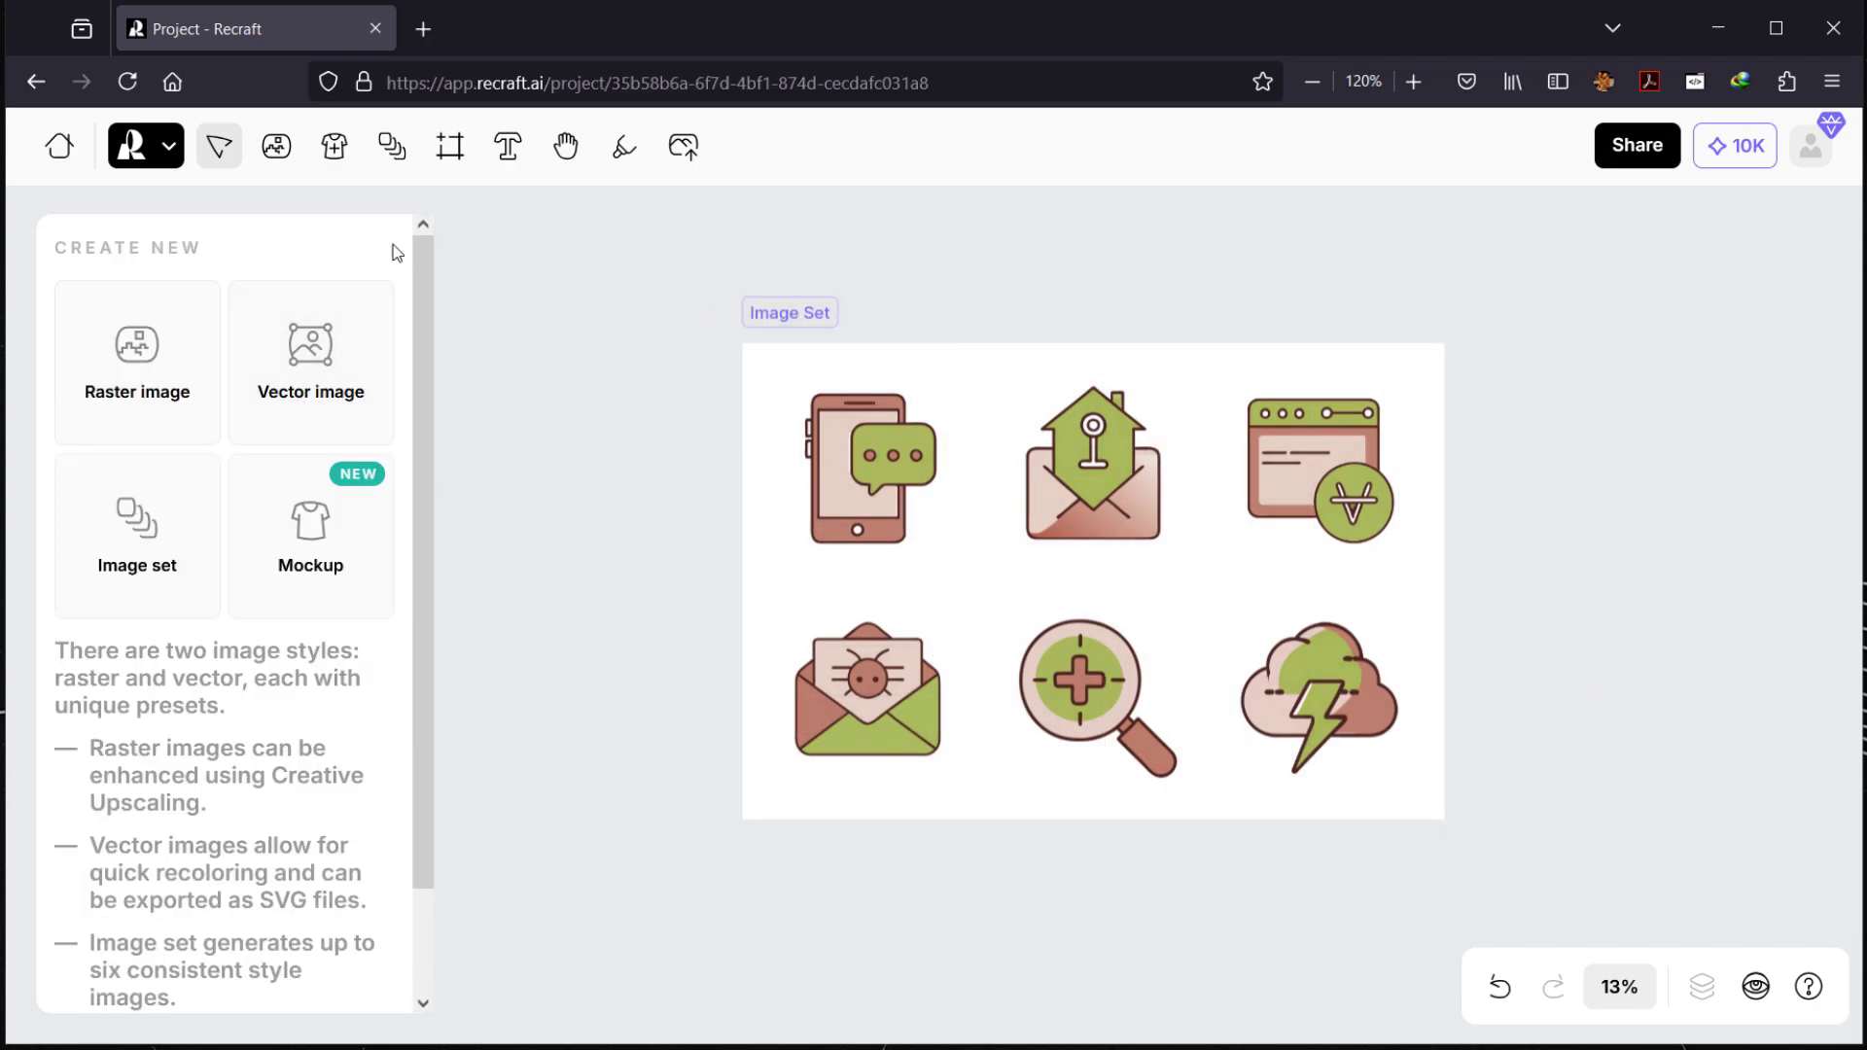
left_click_drag(678, 268, 1415, 896)
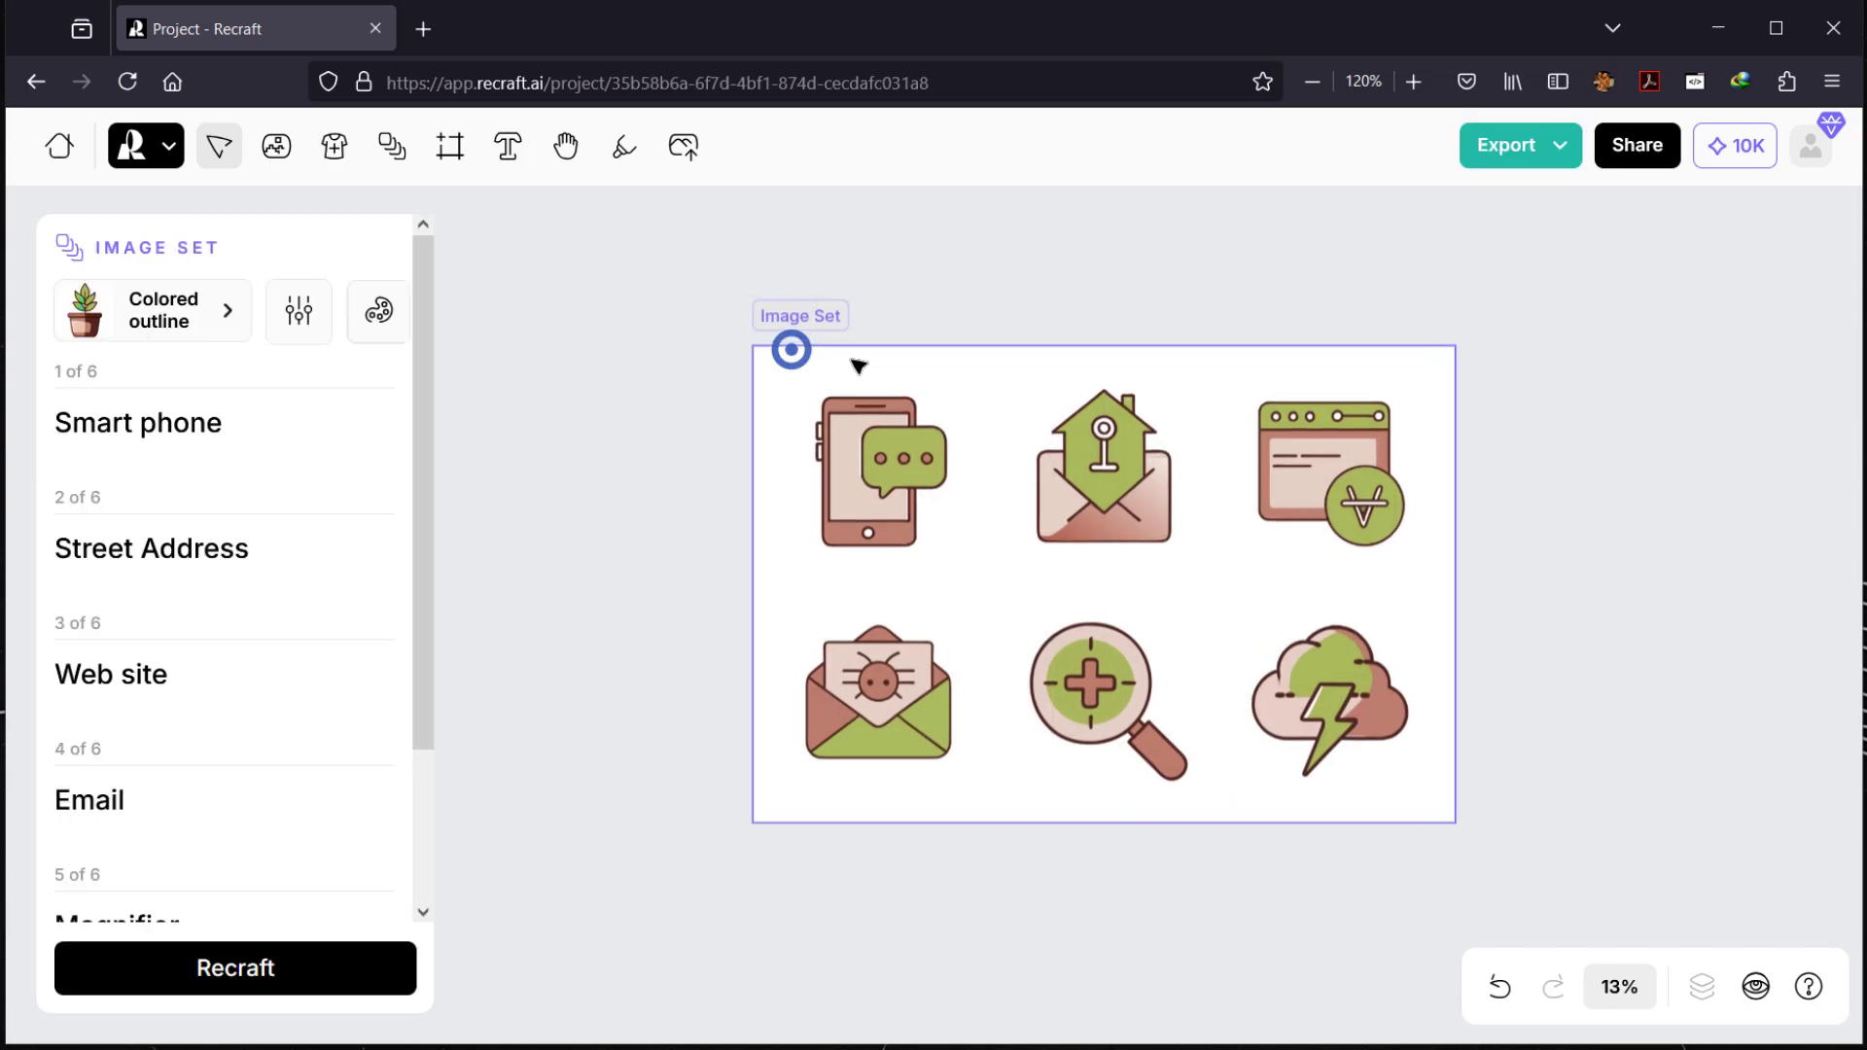
Step: Add a new raster image frame on an empty area of the canvas
scroll(1163, 279, "down", 5)
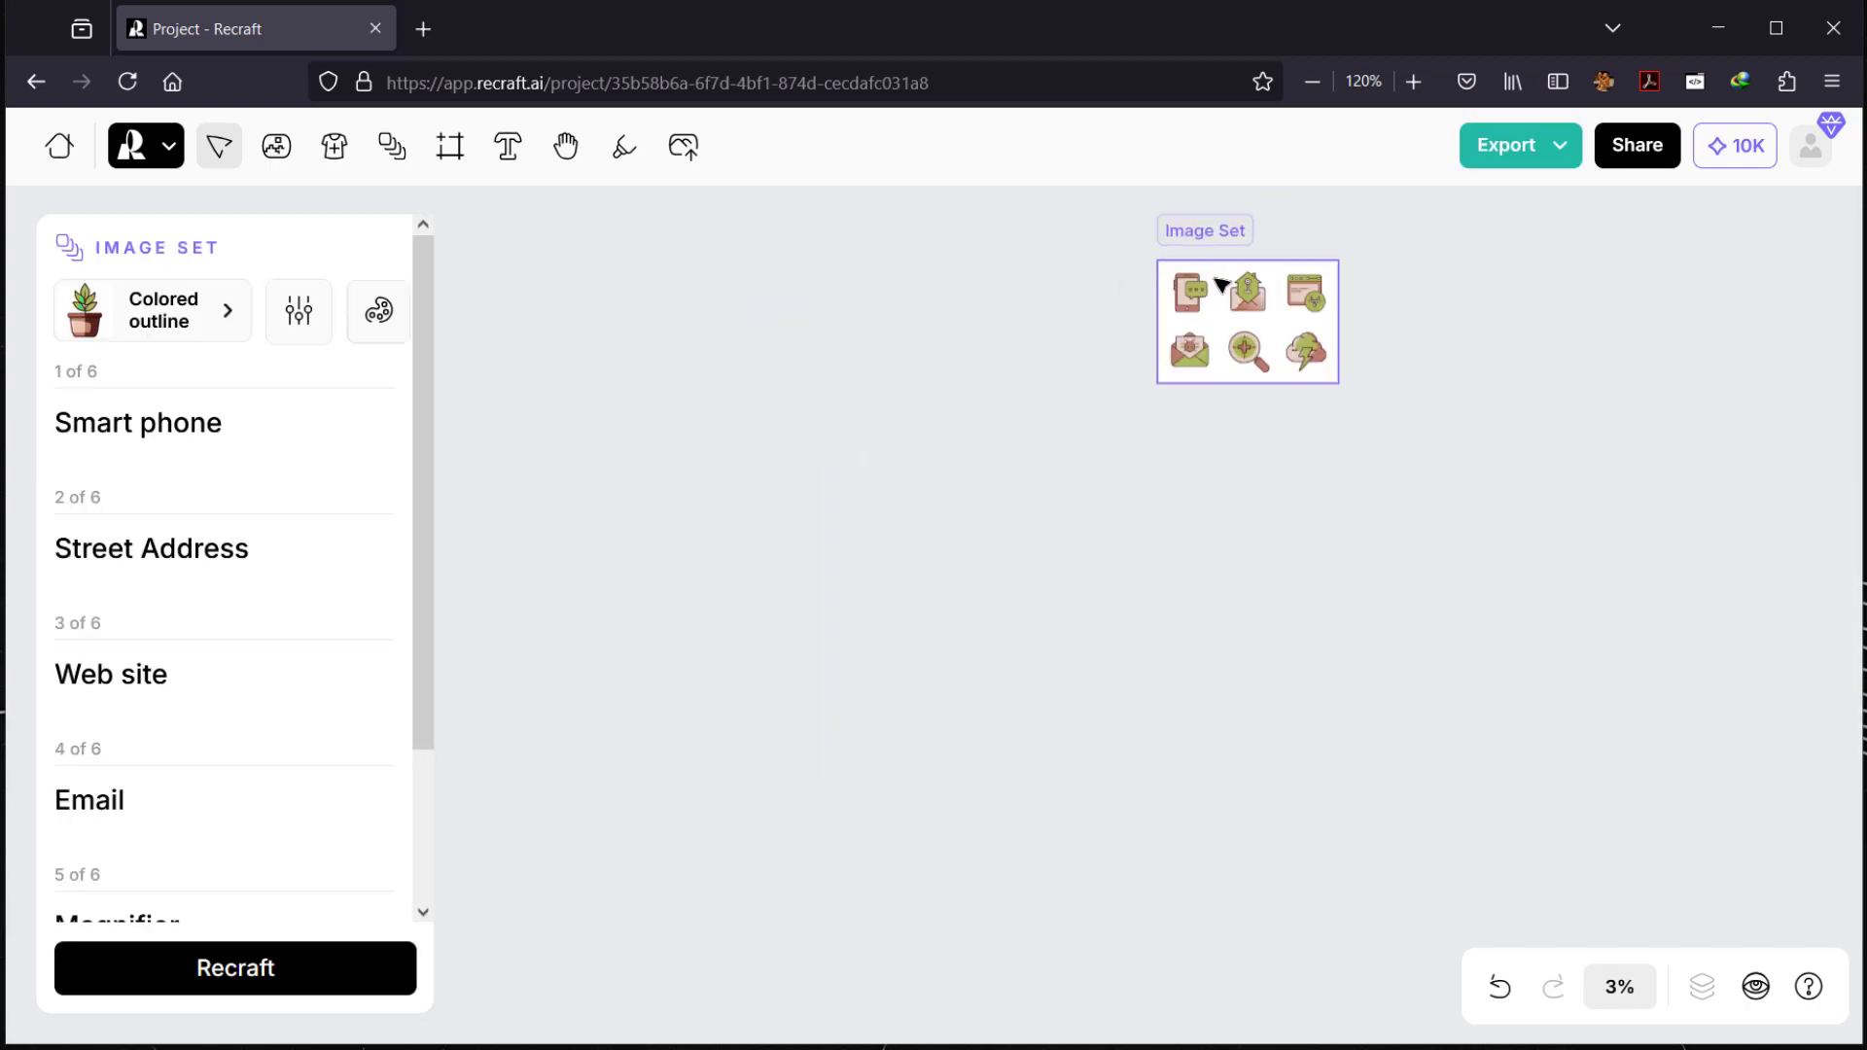
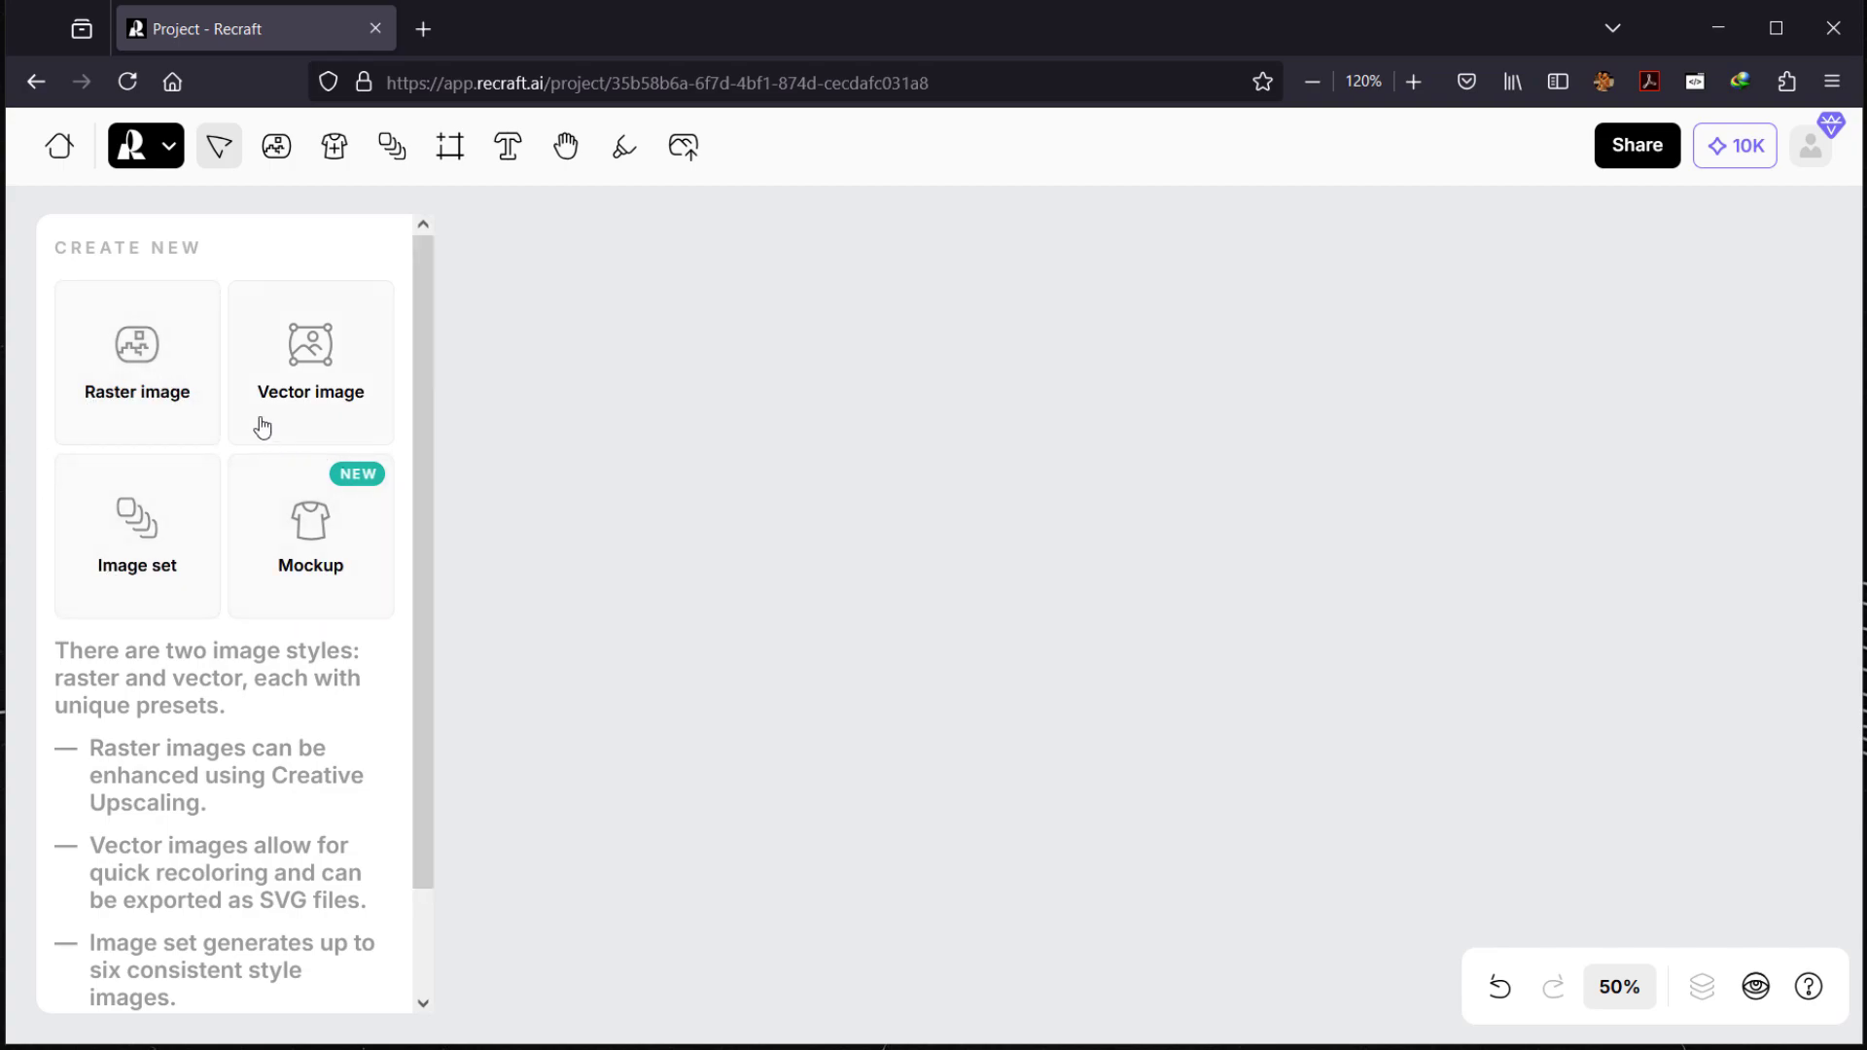
left_click(154, 375)
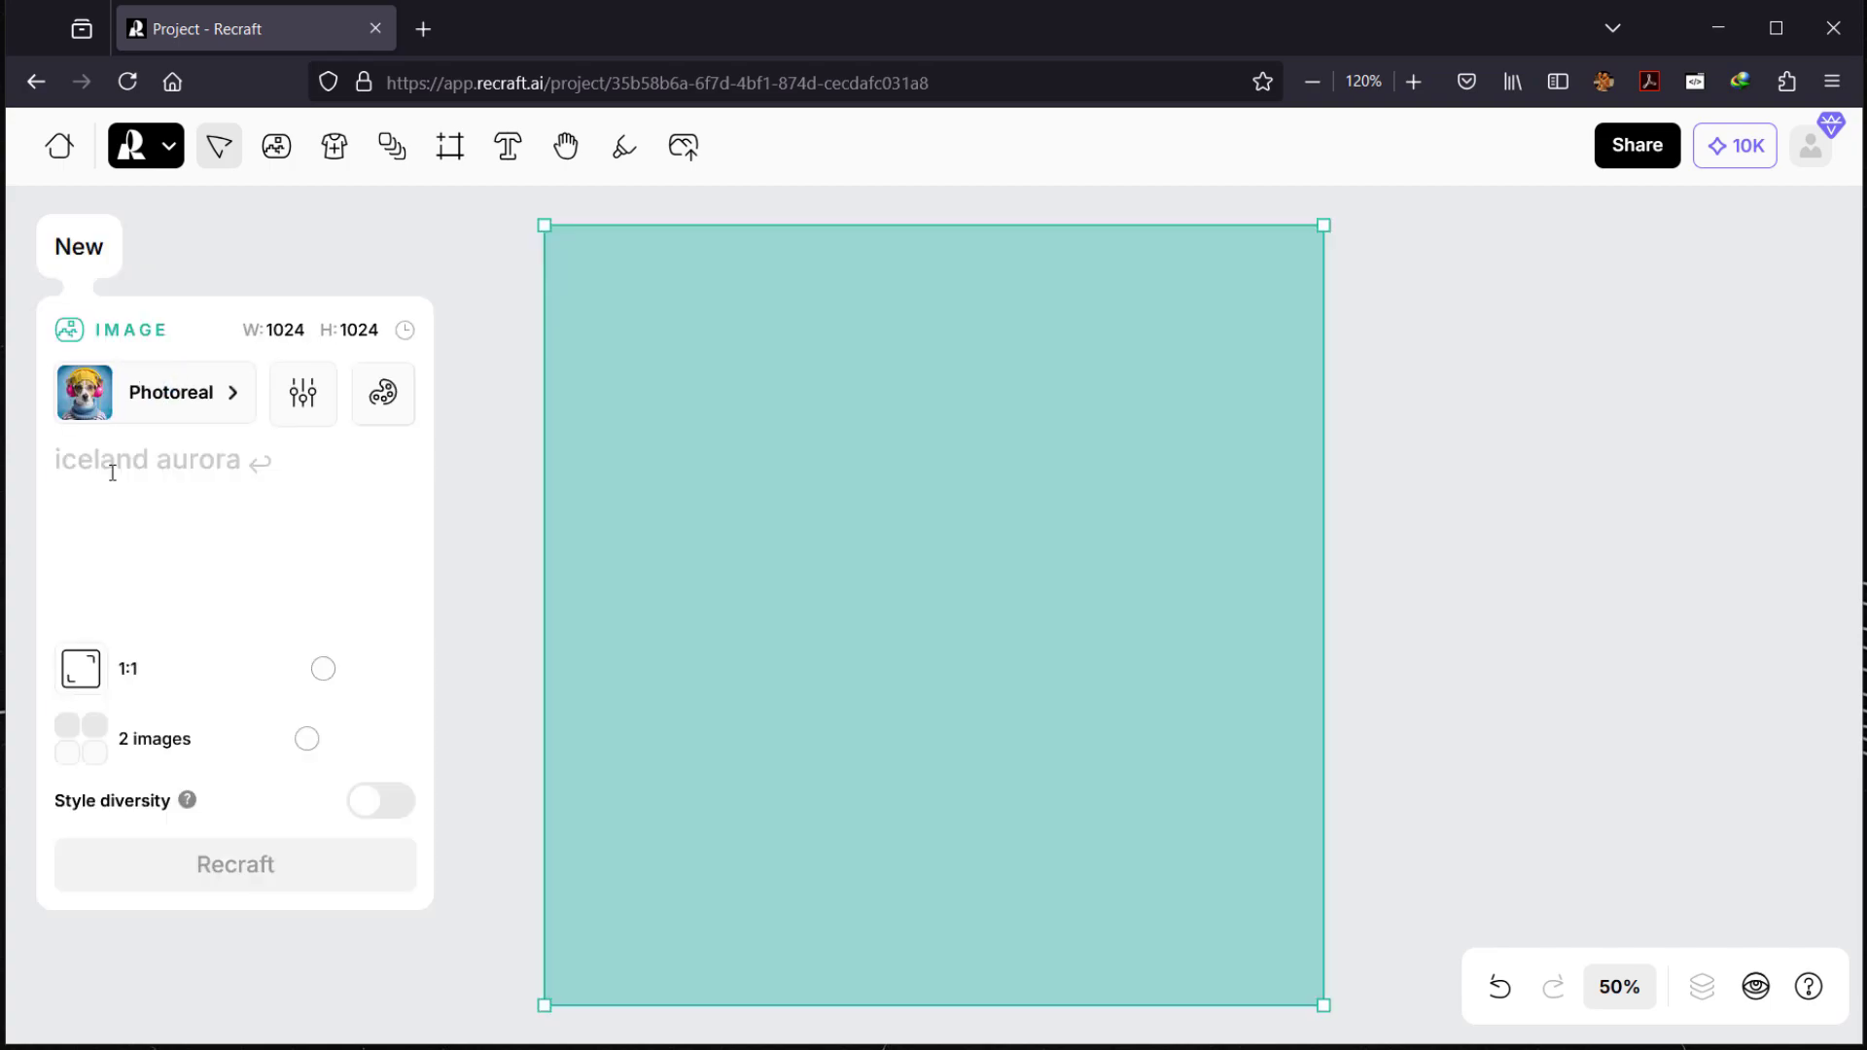
Step: Browse the raster Illustration styles and choose Bold Sketch for the new image
left_click(210, 391)
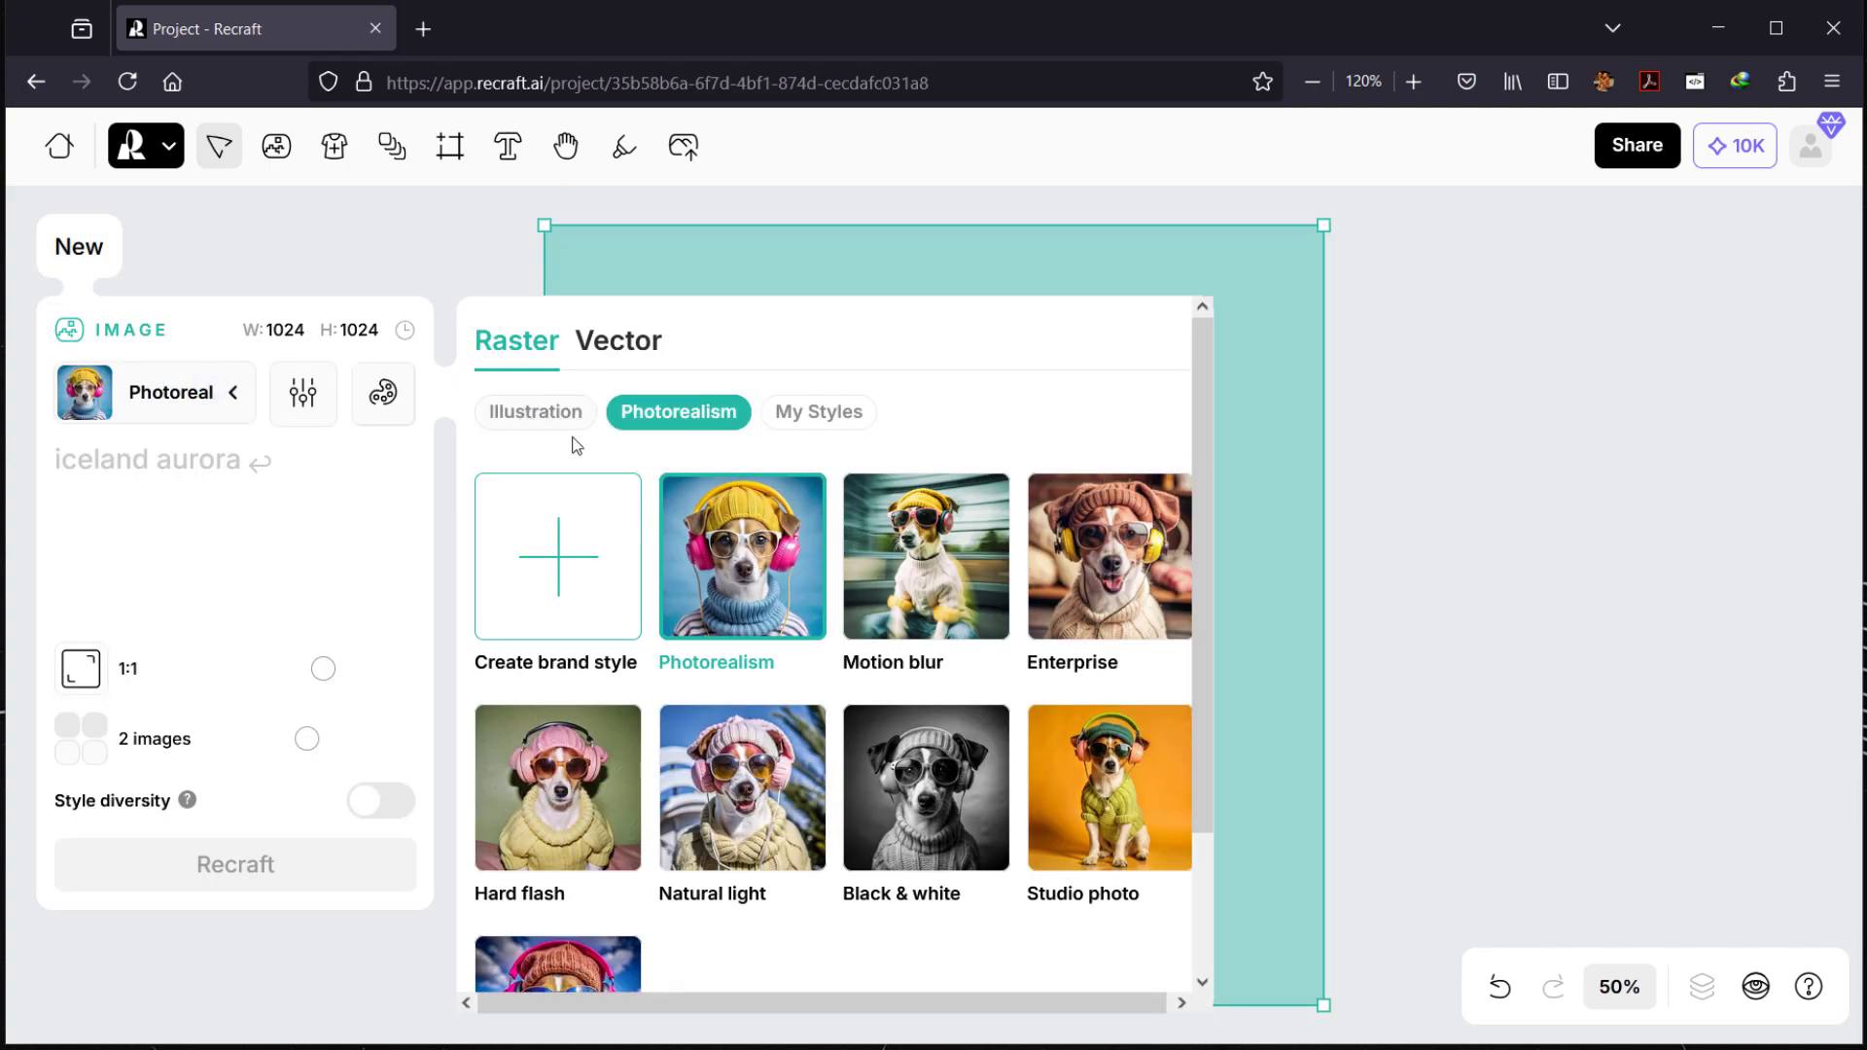
left_click(530, 416)
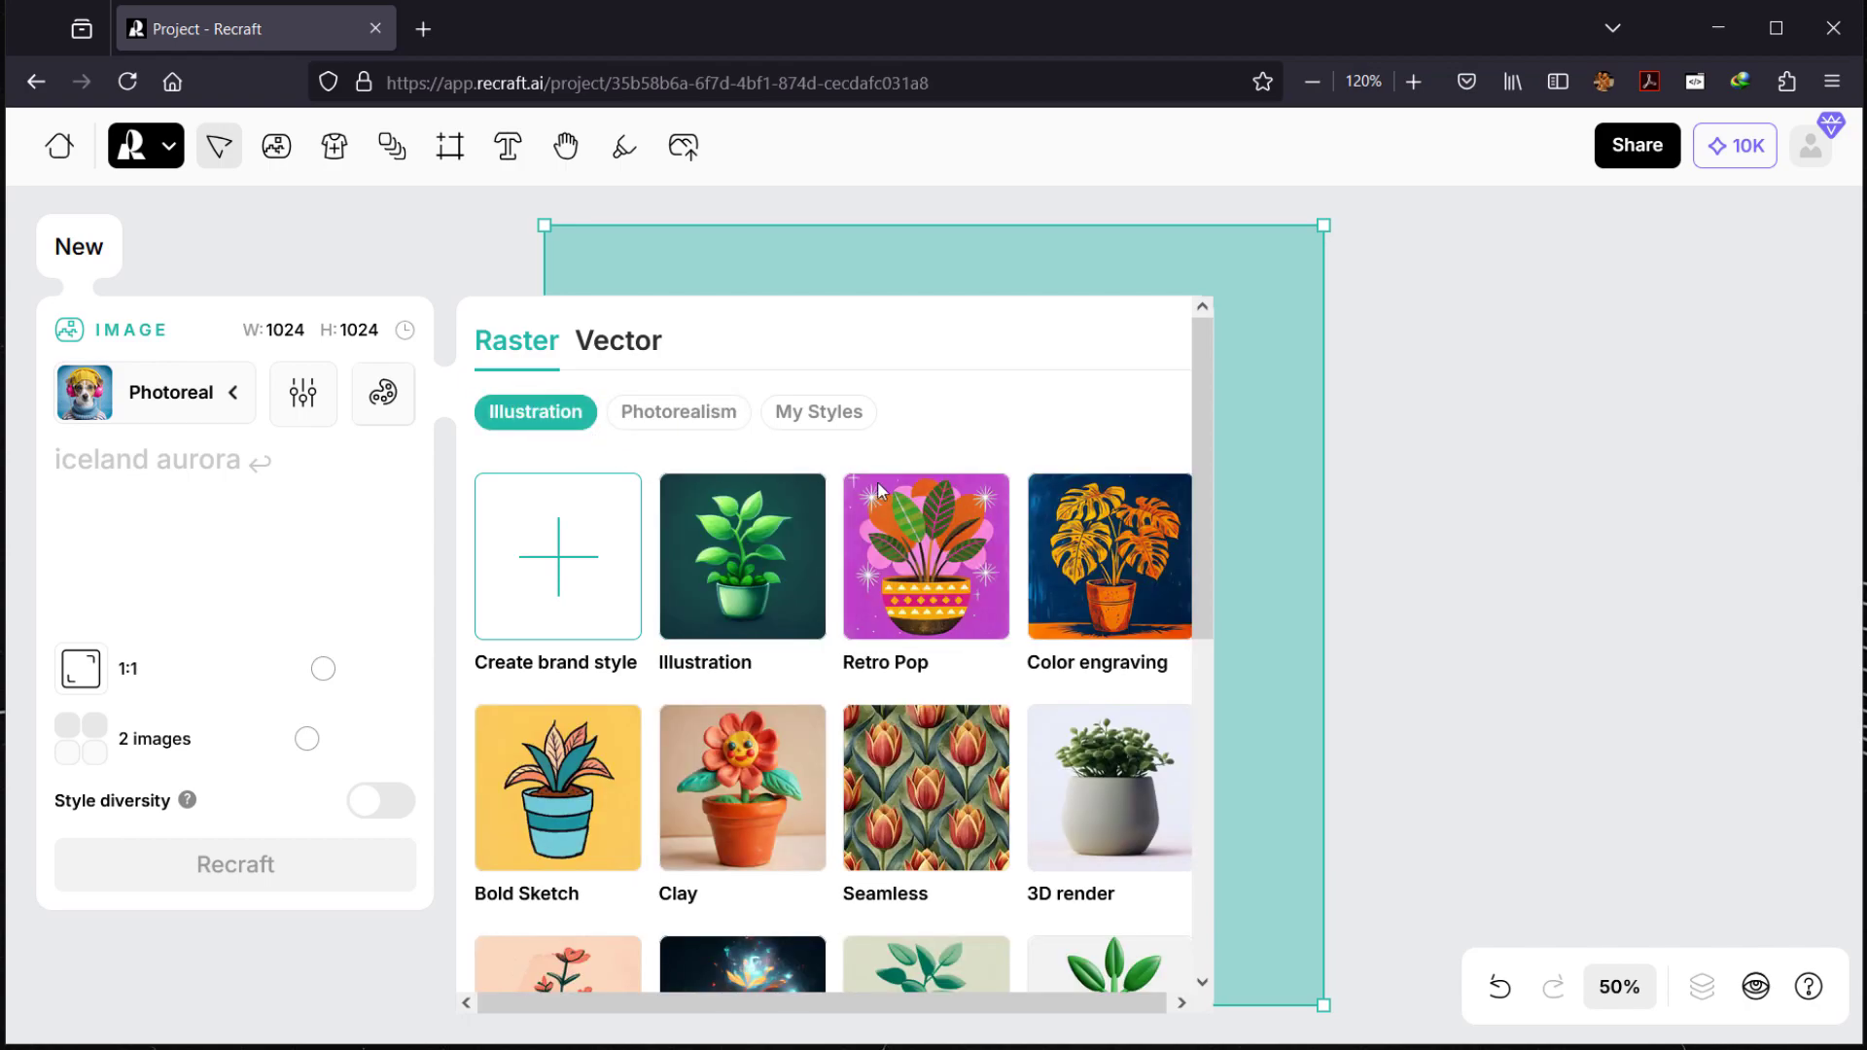
scroll(884, 758, "down", 4)
scroll(884, 739, "down", 2)
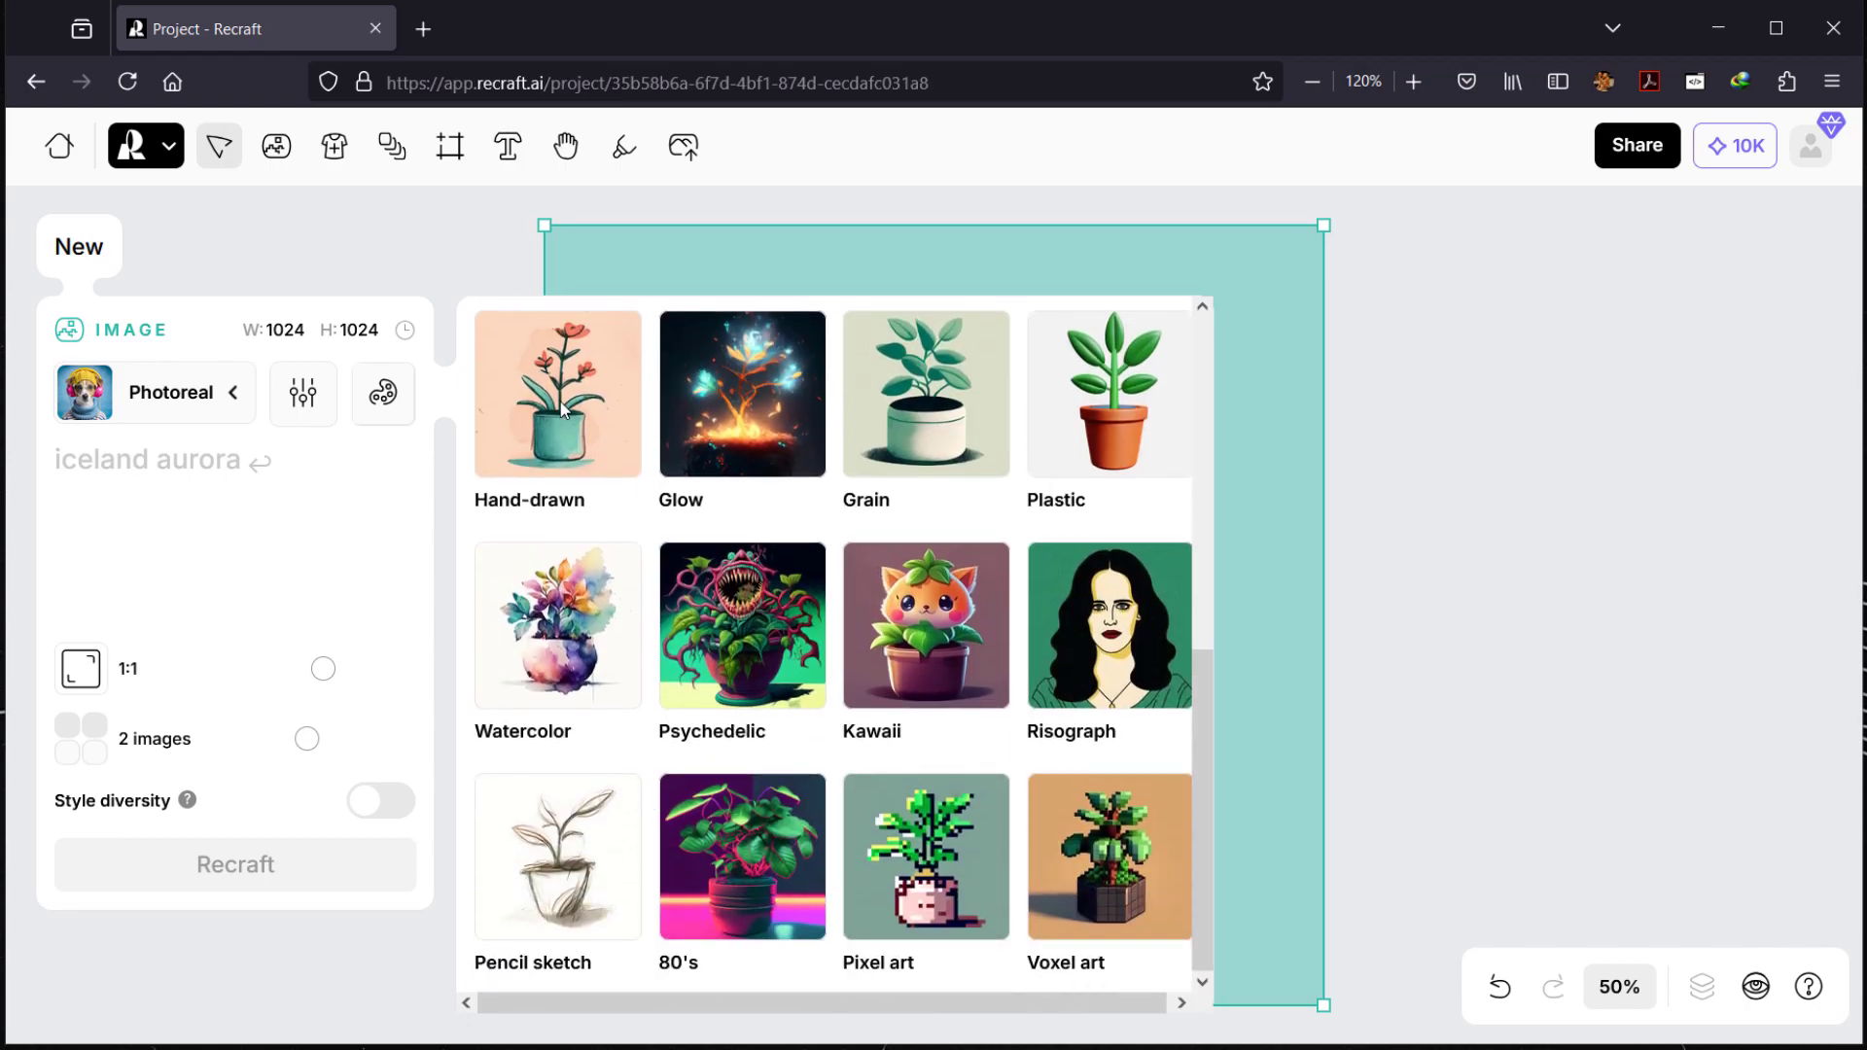
scroll(576, 396, "up", 2)
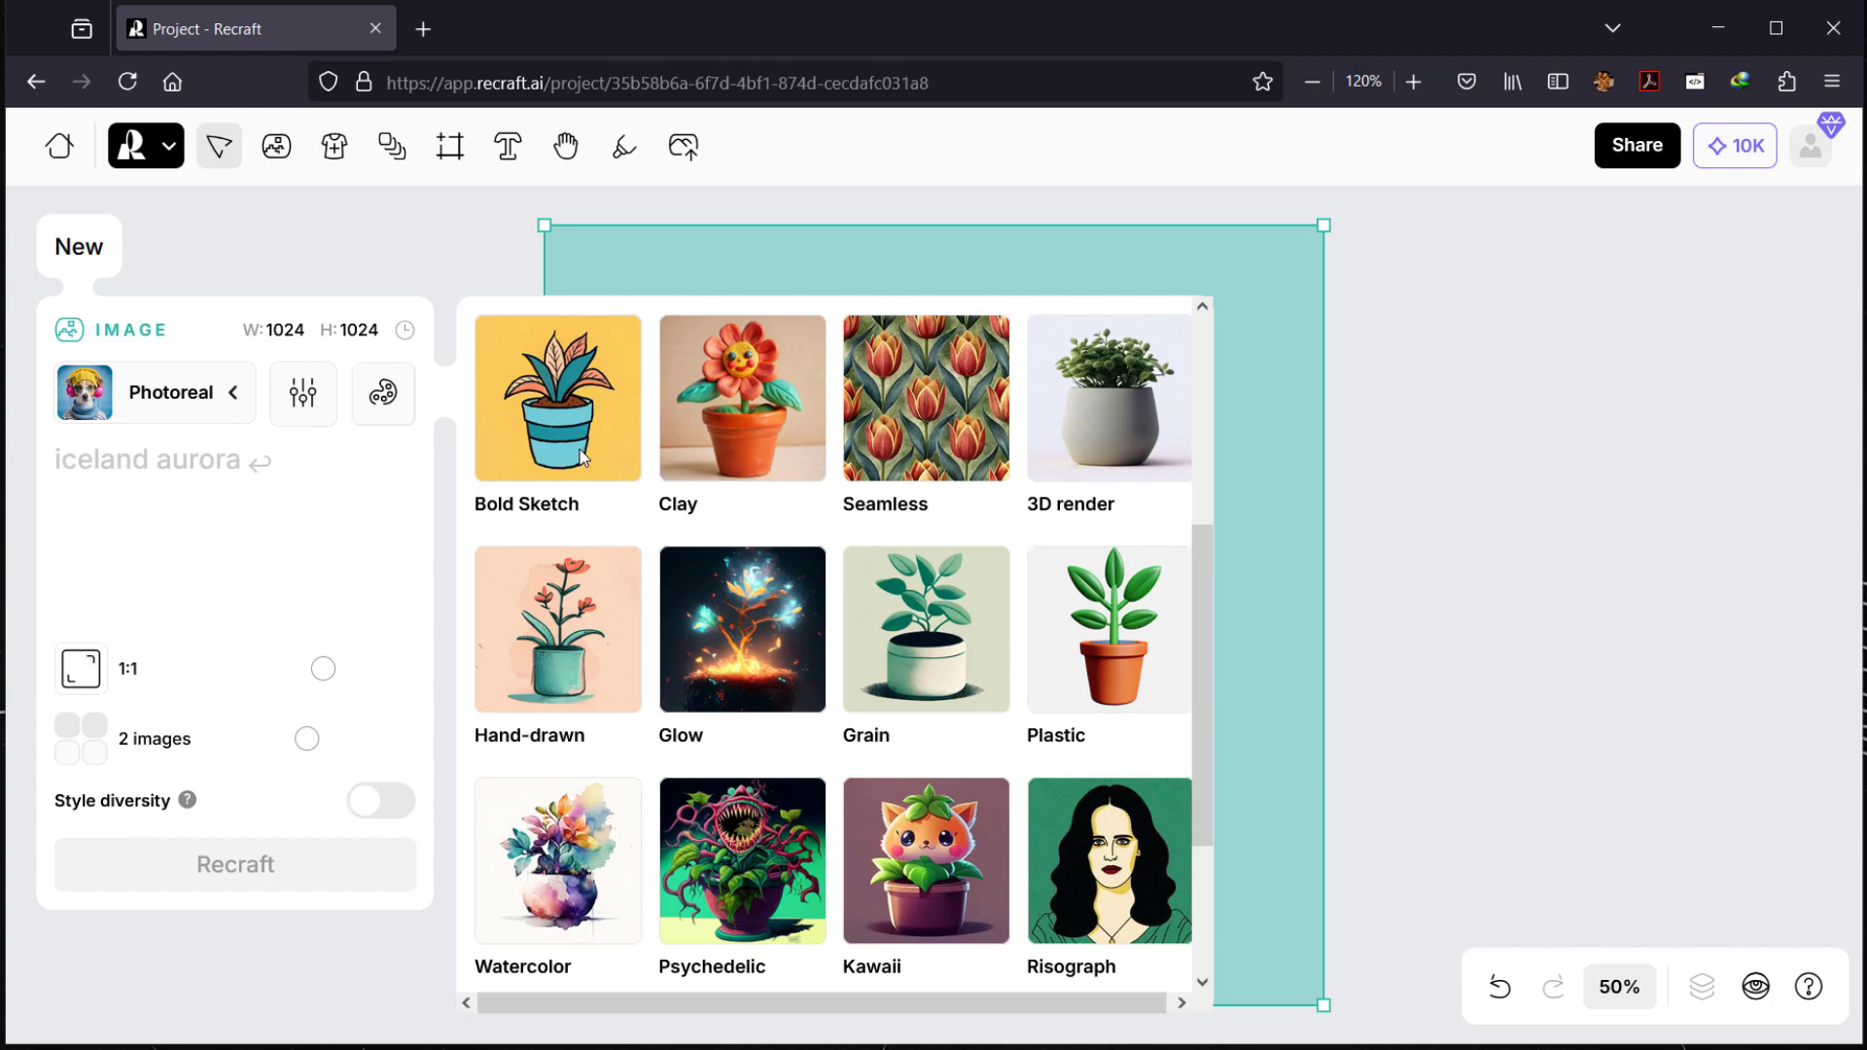
scroll(926, 627, "down", 2)
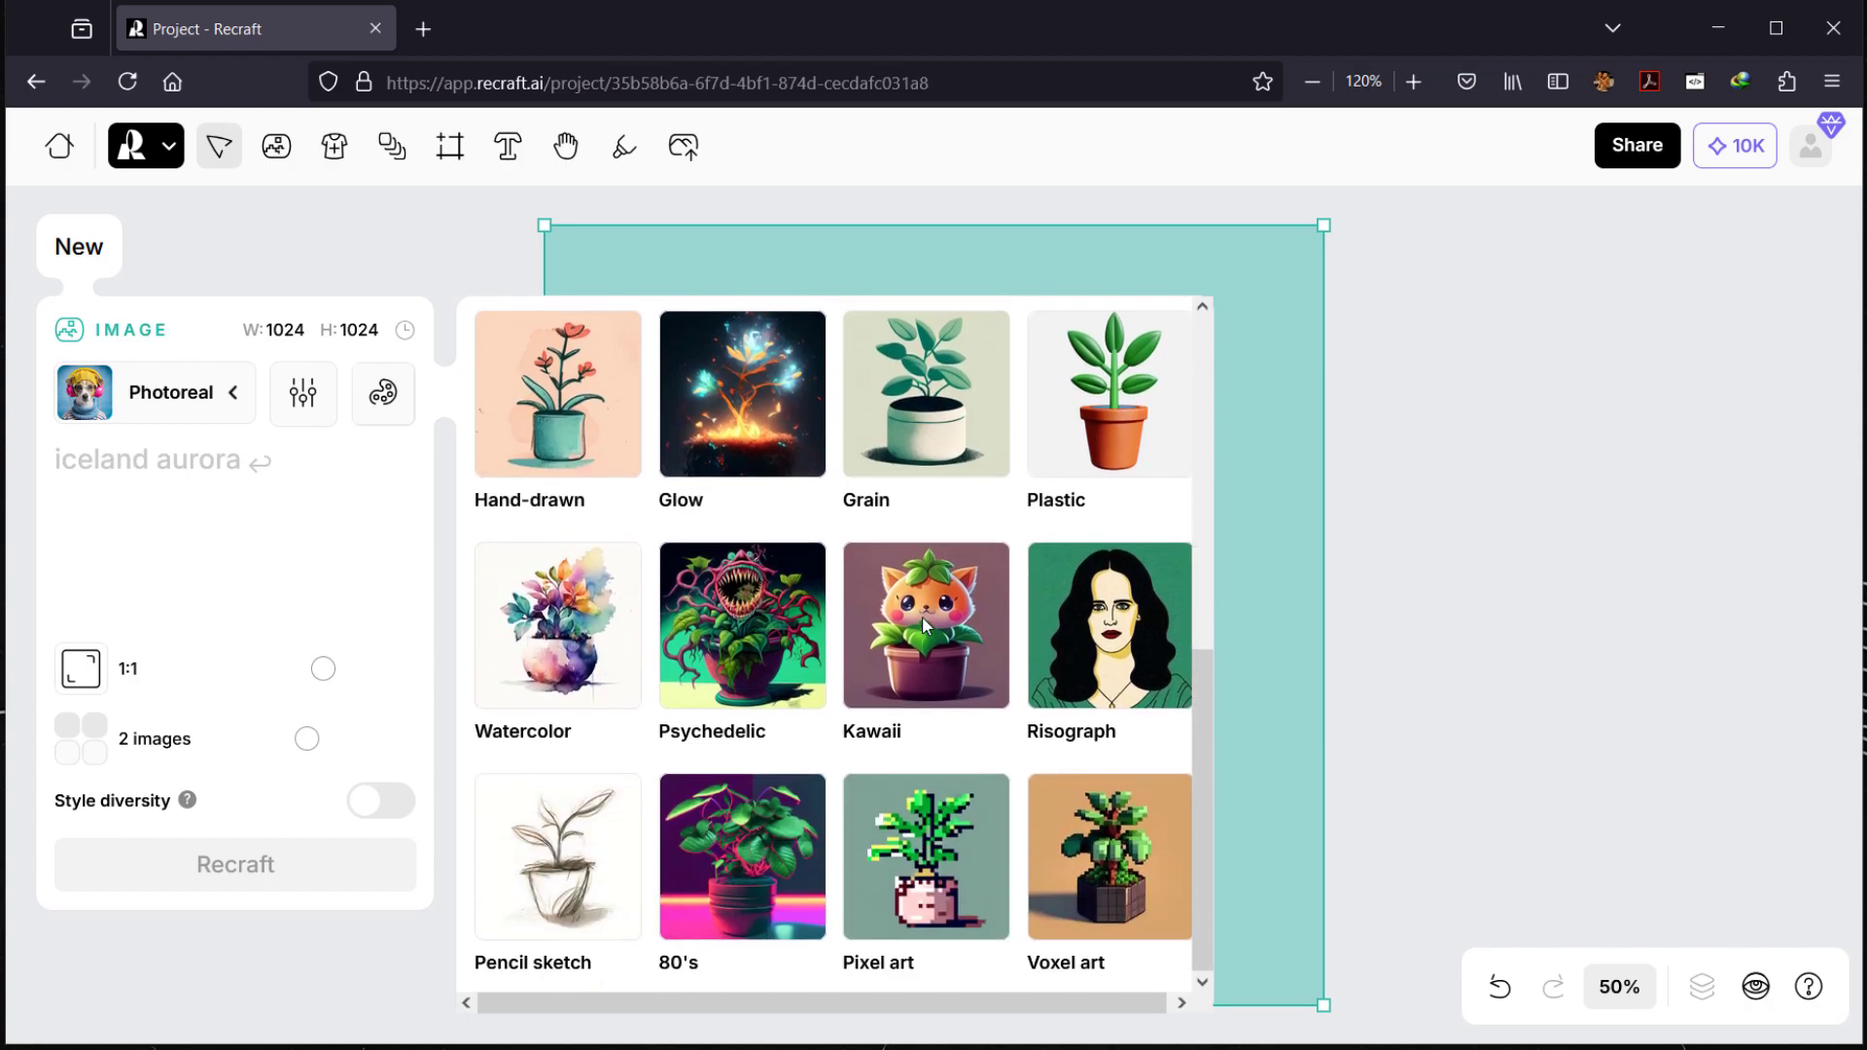
scroll(689, 904, "up", 5)
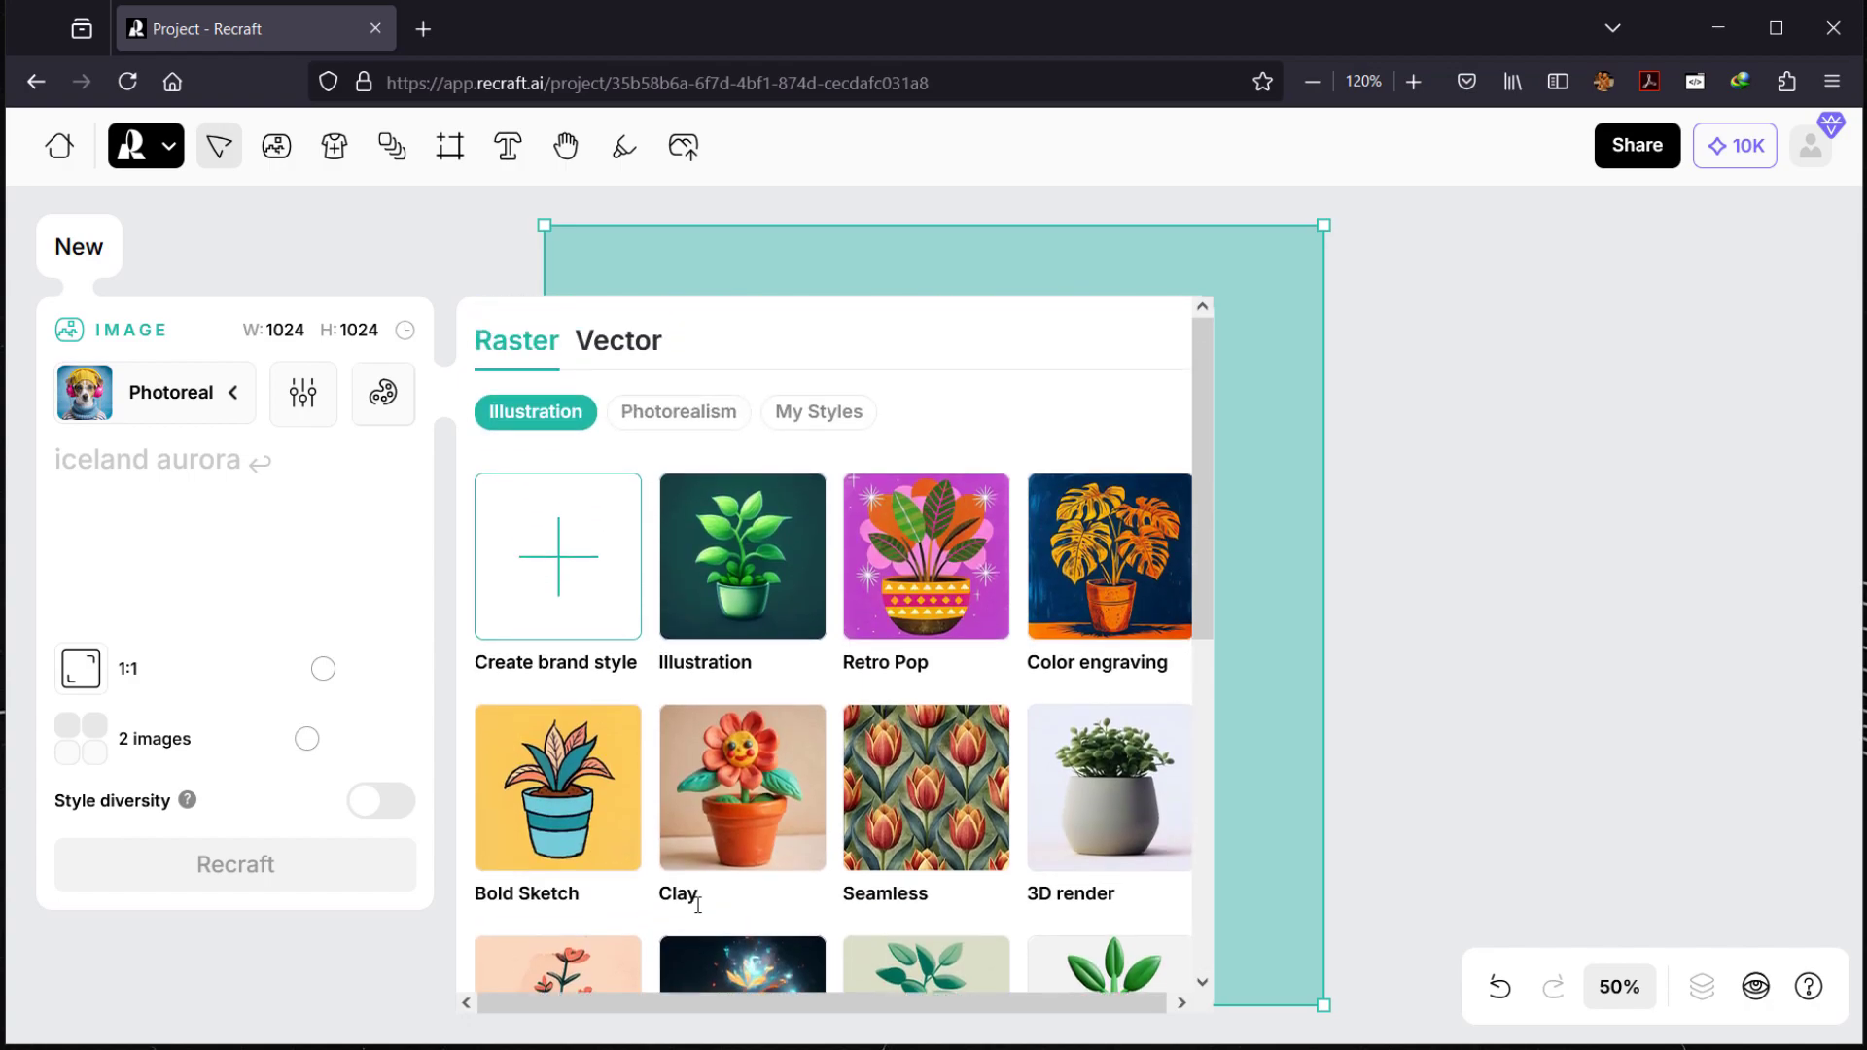
scroll(697, 887, "down", 1)
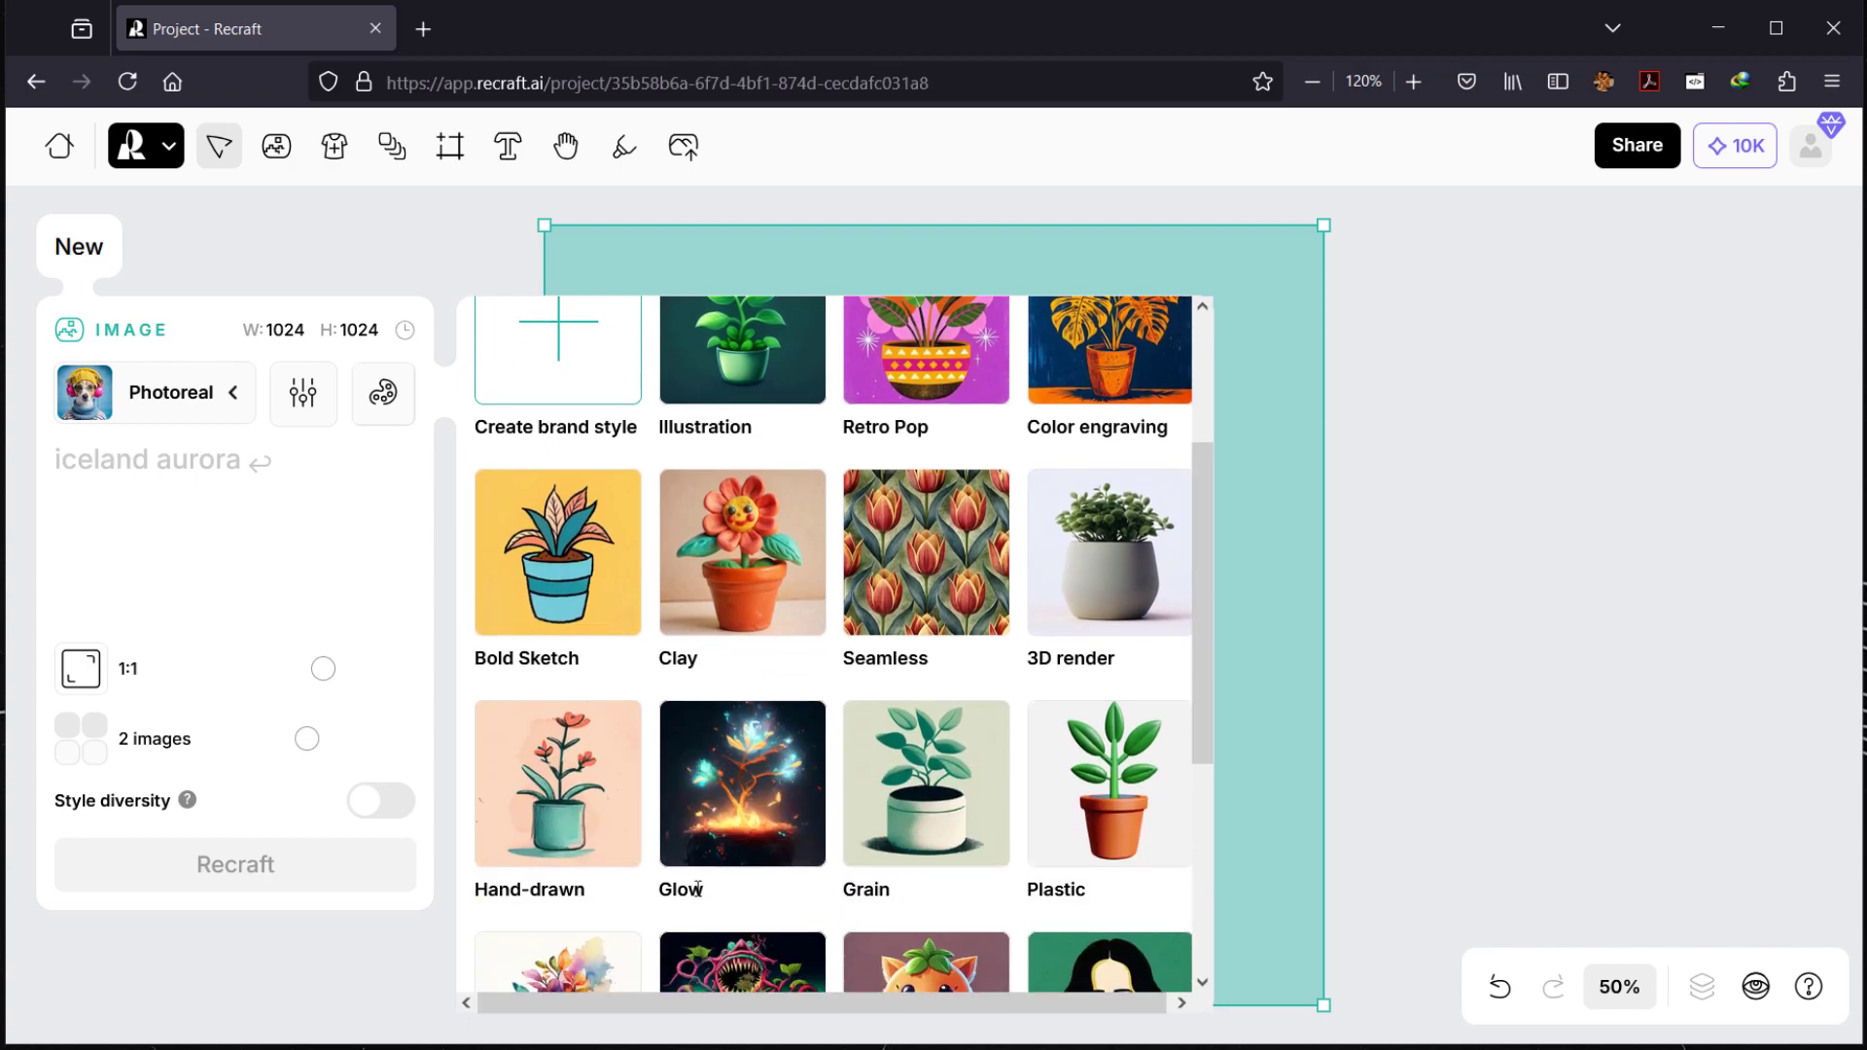
left_click(569, 591)
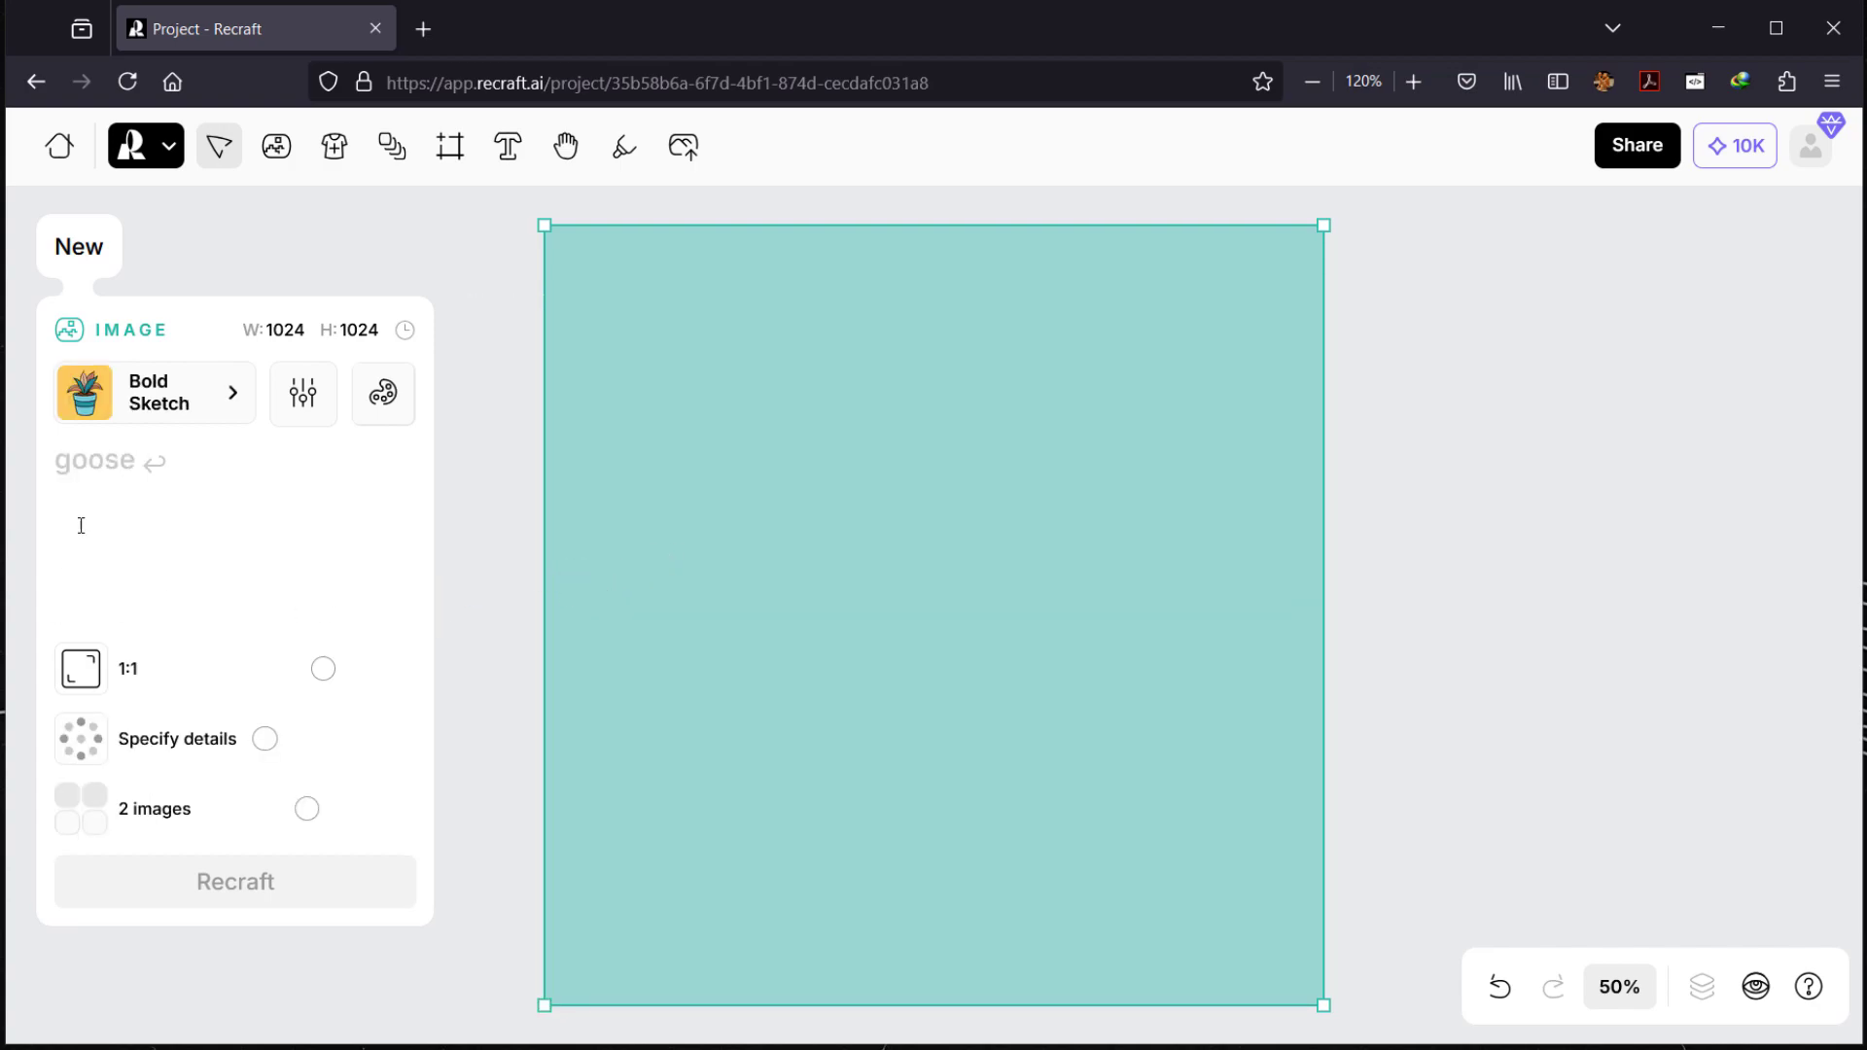
Step: Enter the image prompt "Flying Dragon drinking coffee, listening to music, wearing sunglasses"
left_click(179, 465)
type("Dra")
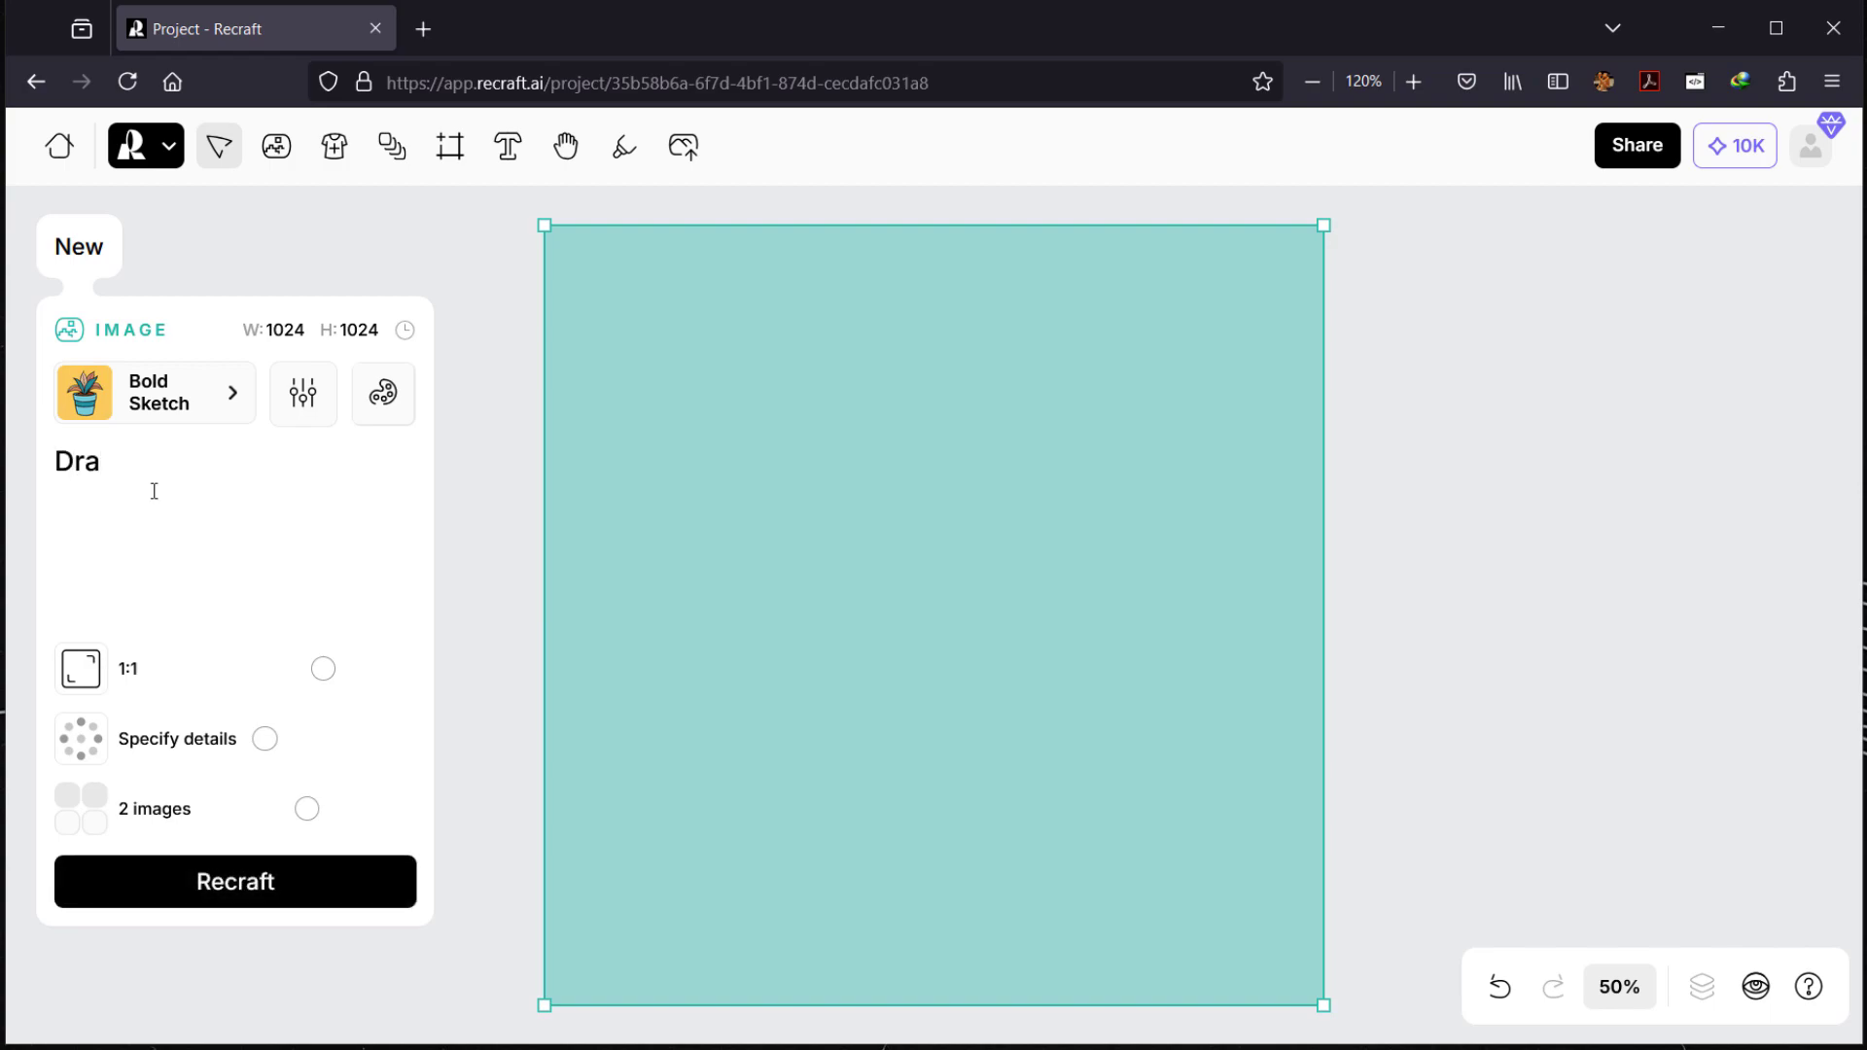
type("gon drinking")
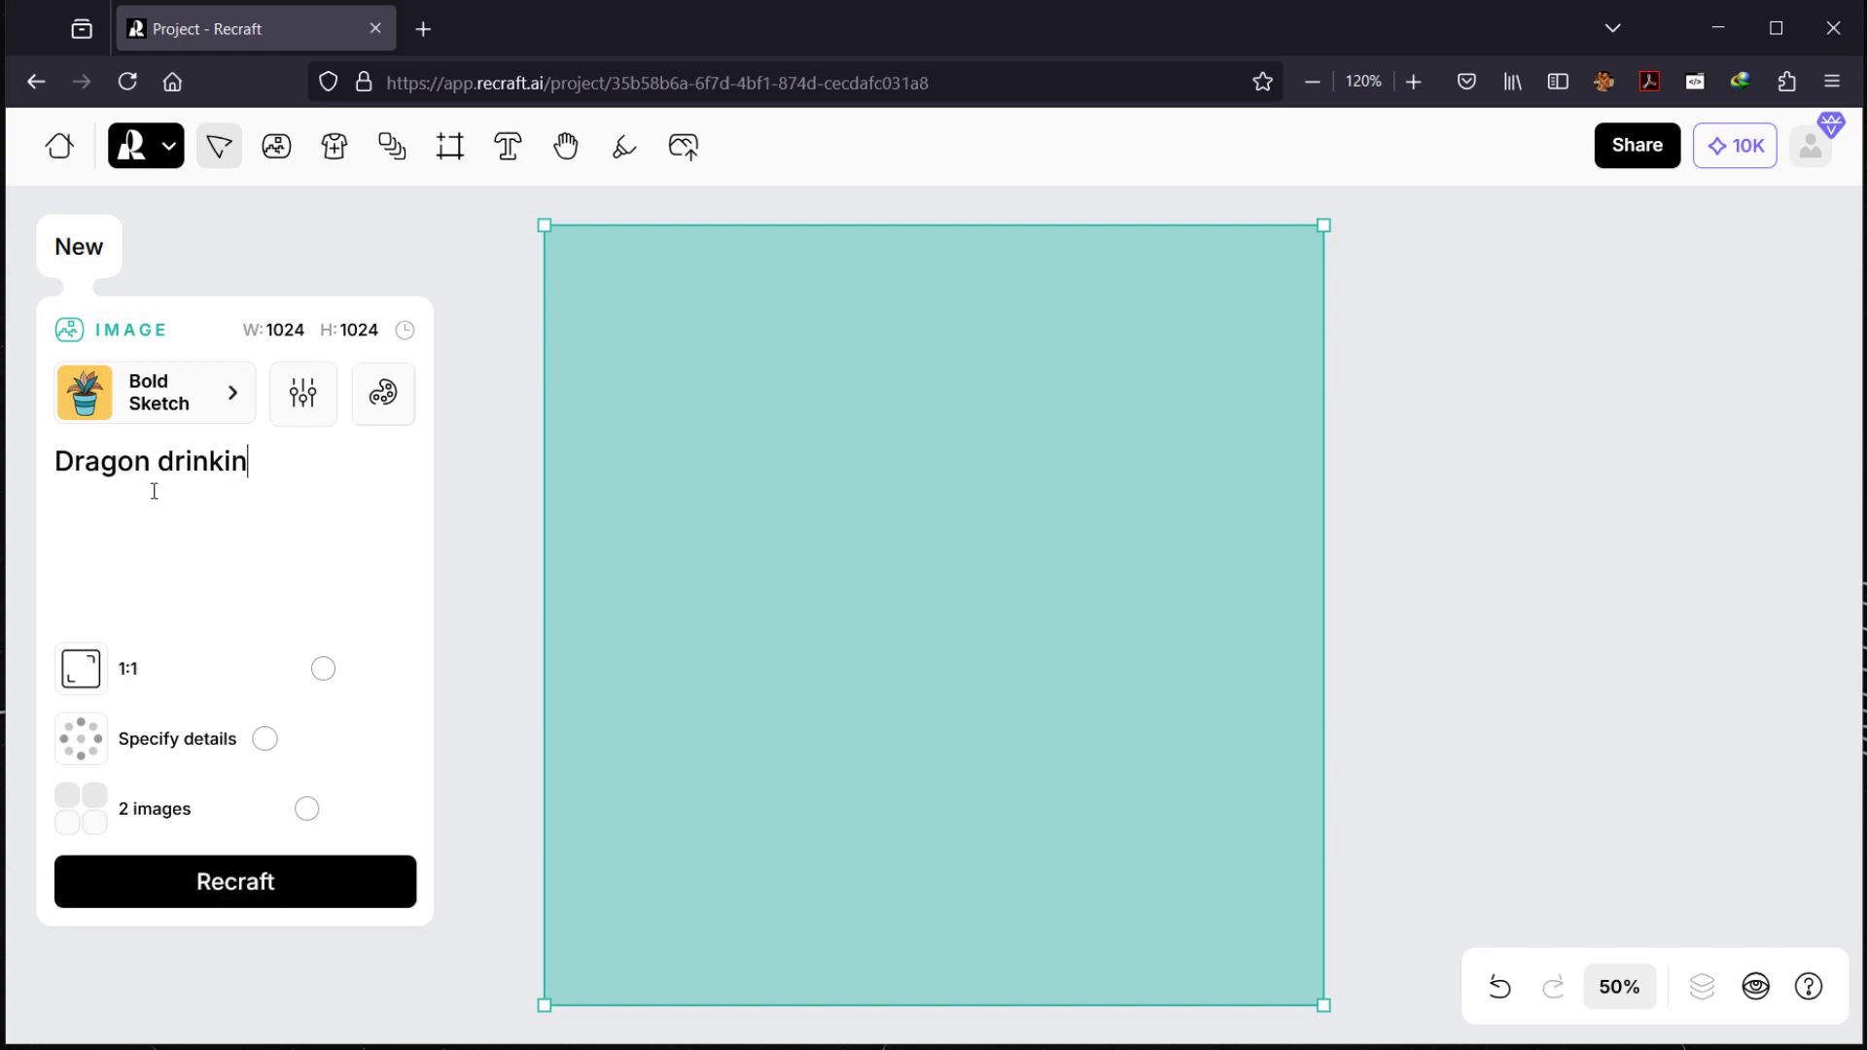
left_click(155, 459)
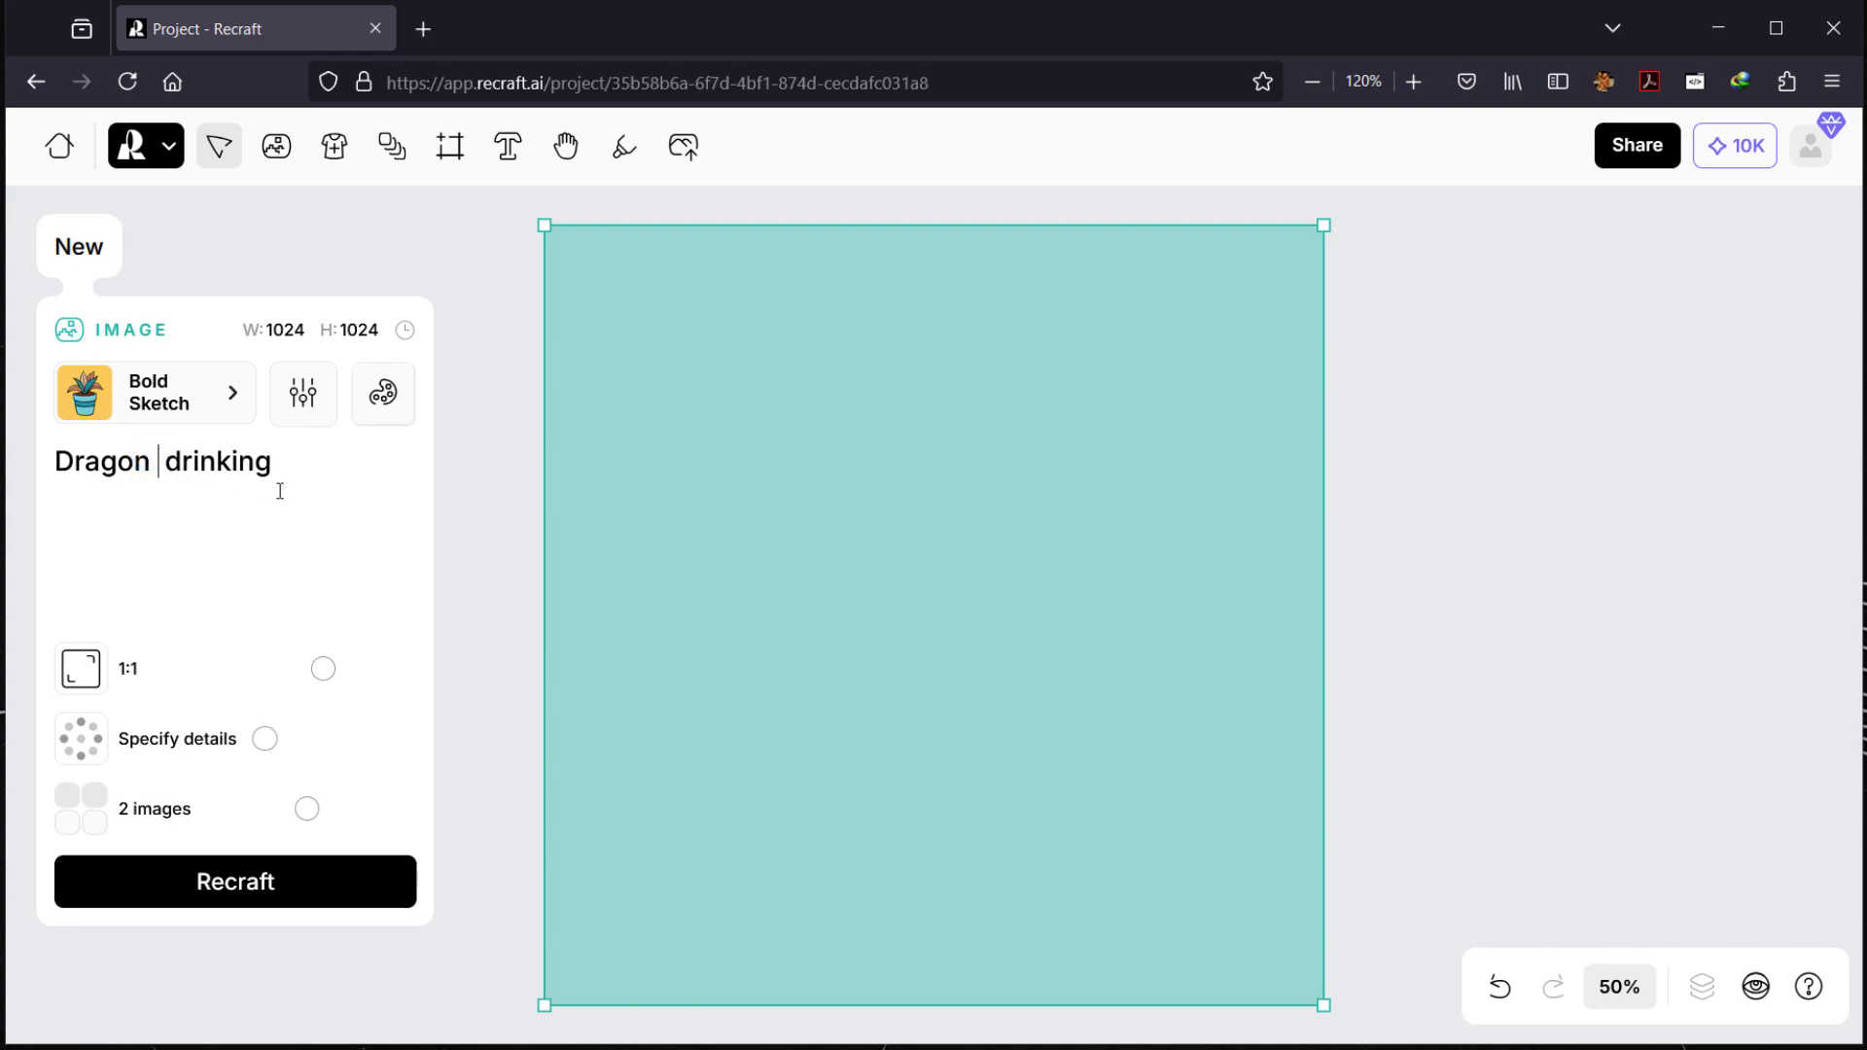
key("BackSpace")
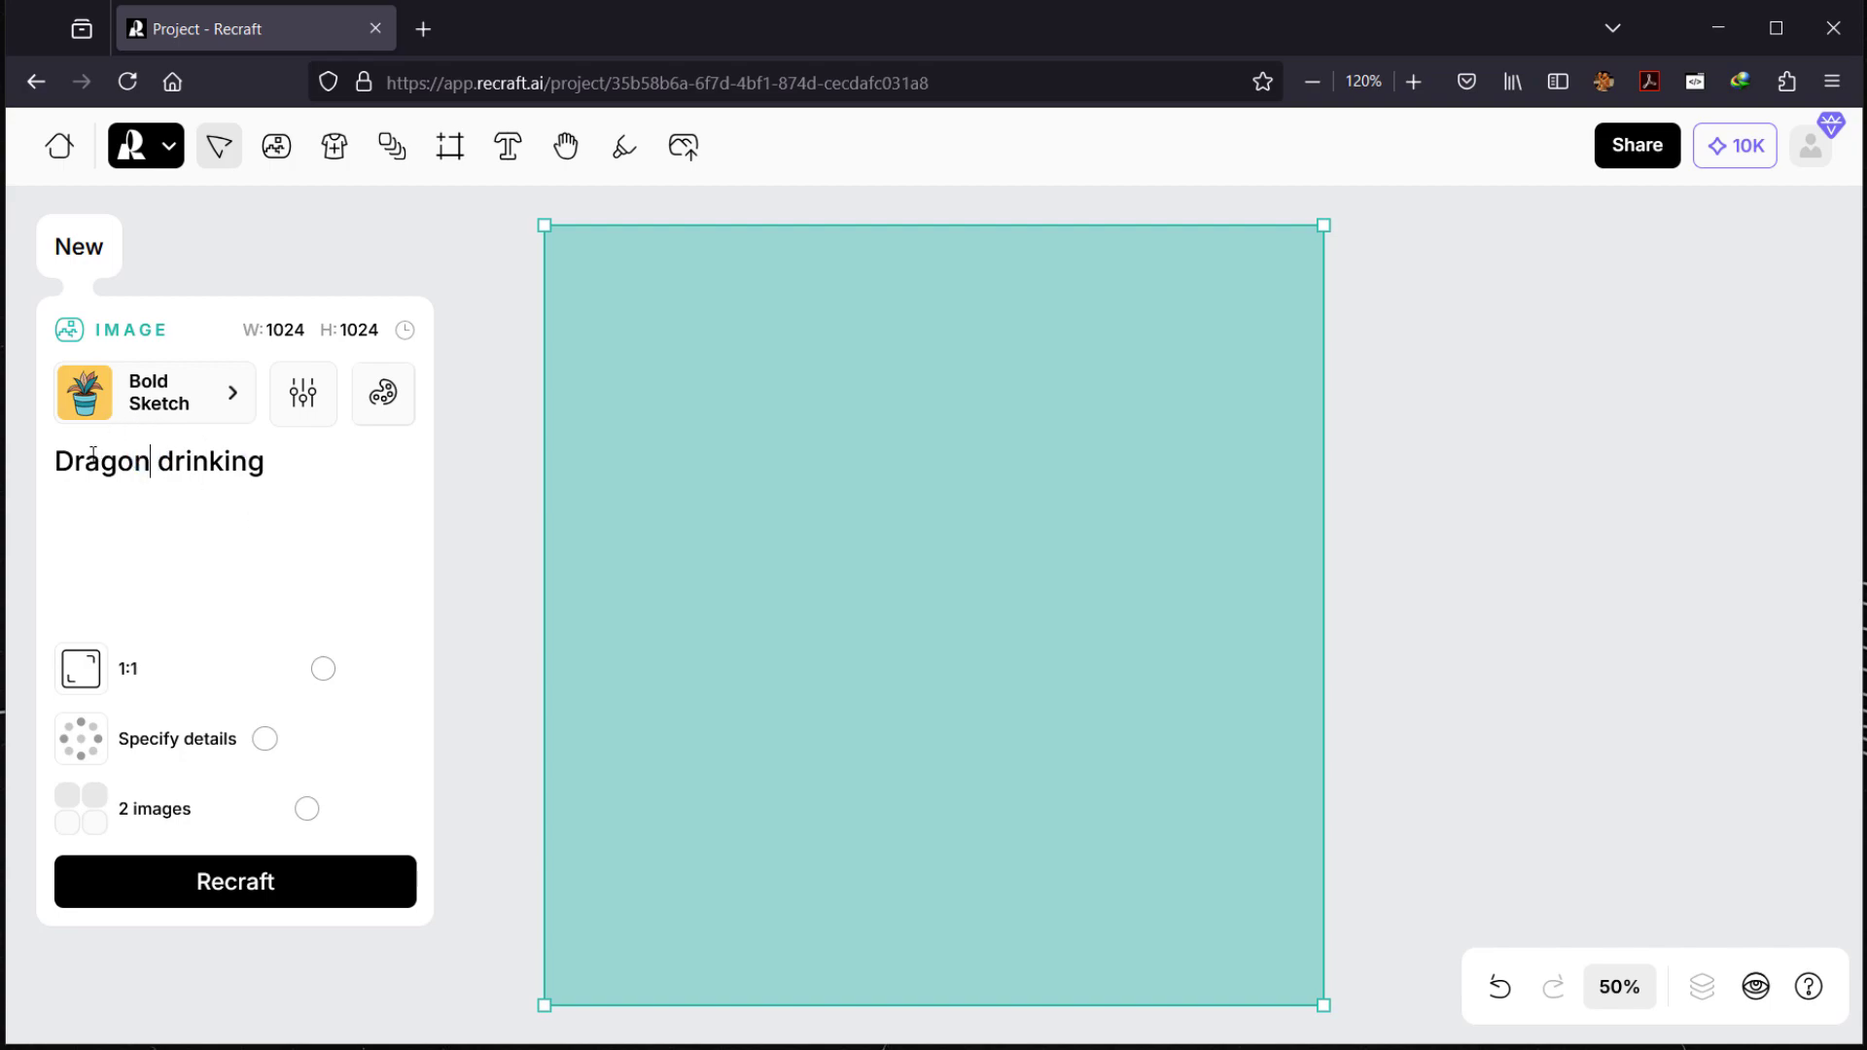
left_click(63, 461)
type("Flying")
left_click(352, 459)
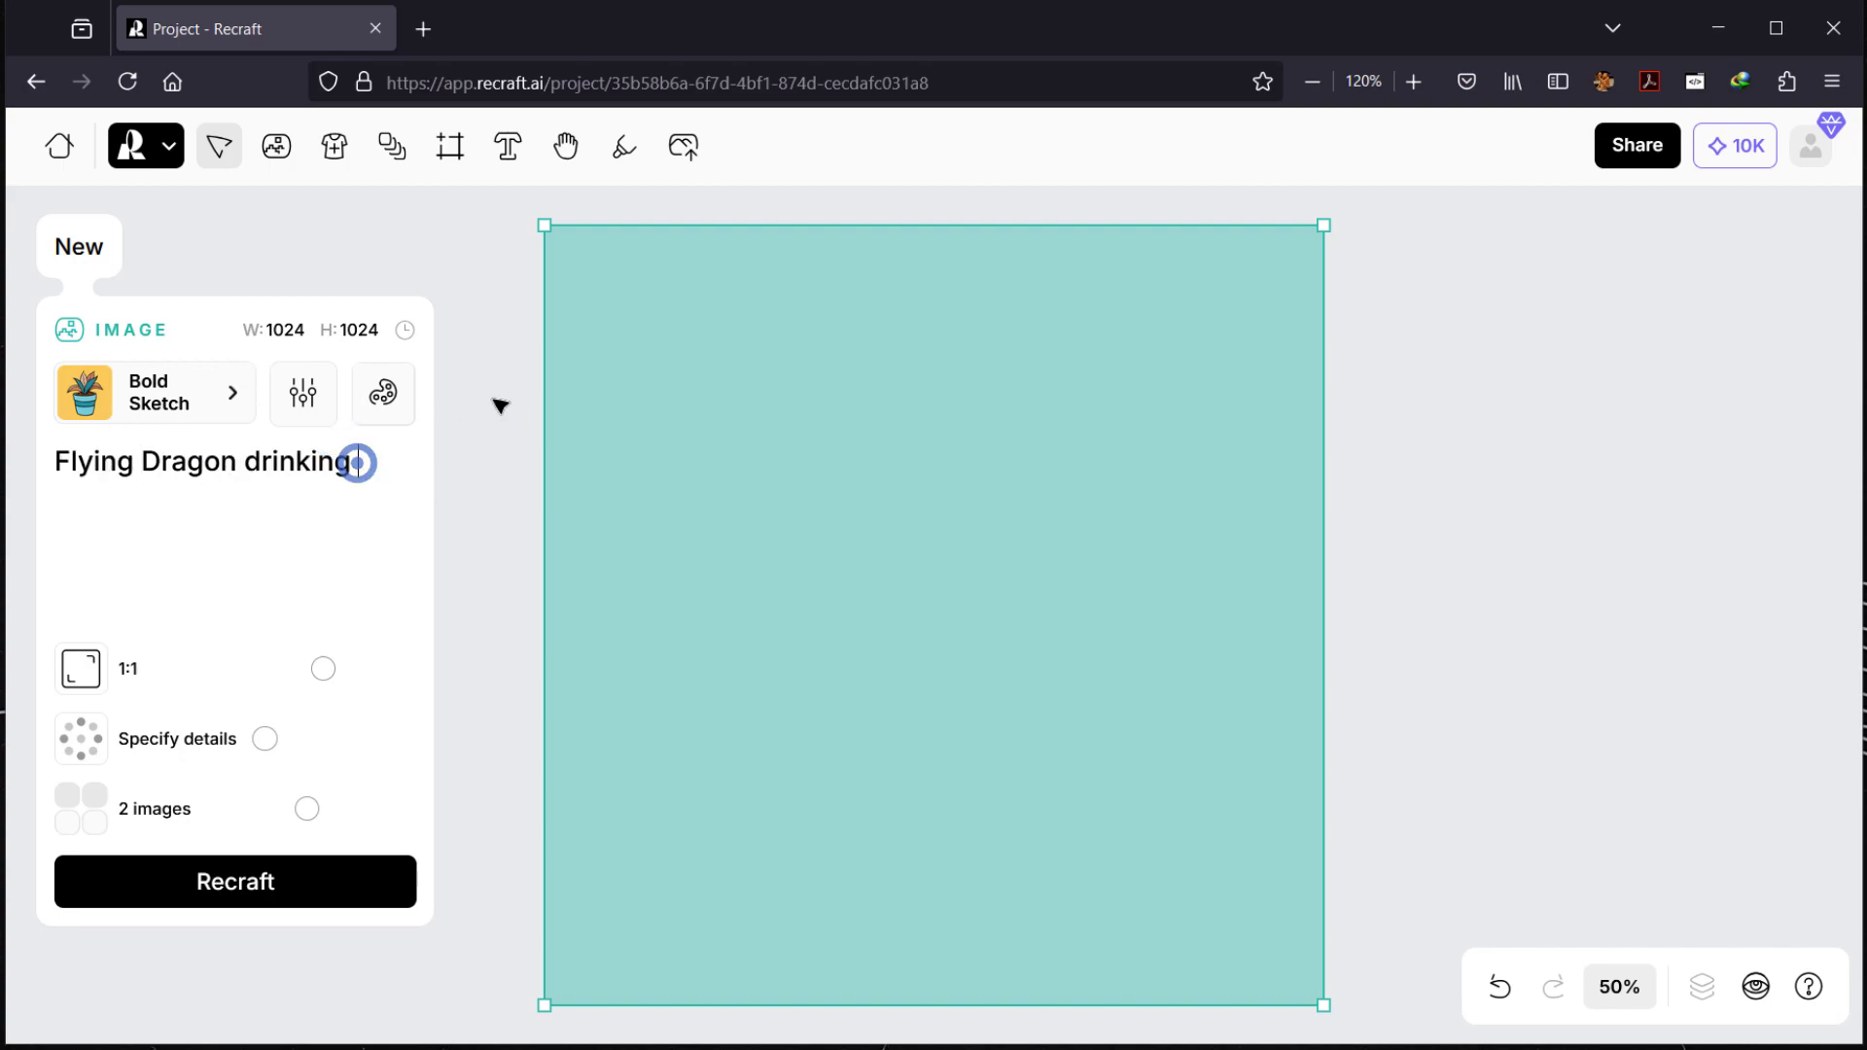
type("coffee, lis")
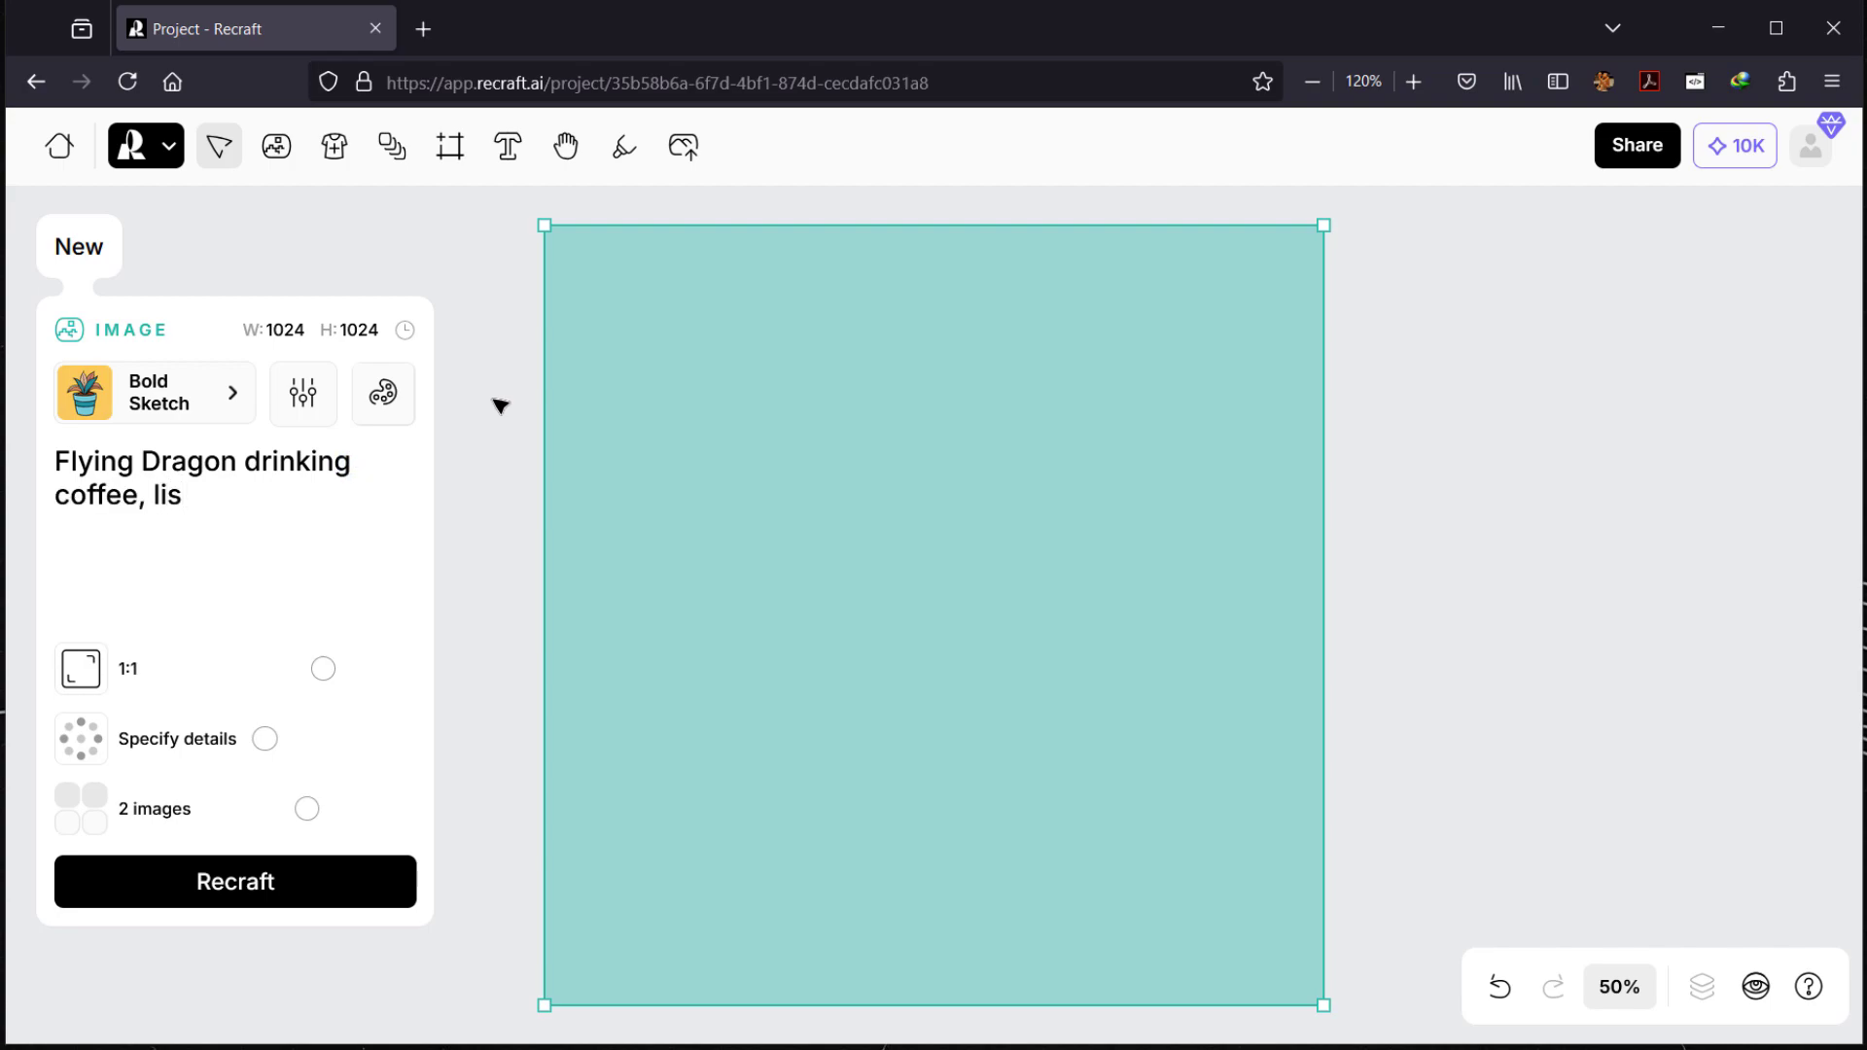
type("tening to music, wearing sunglasses")
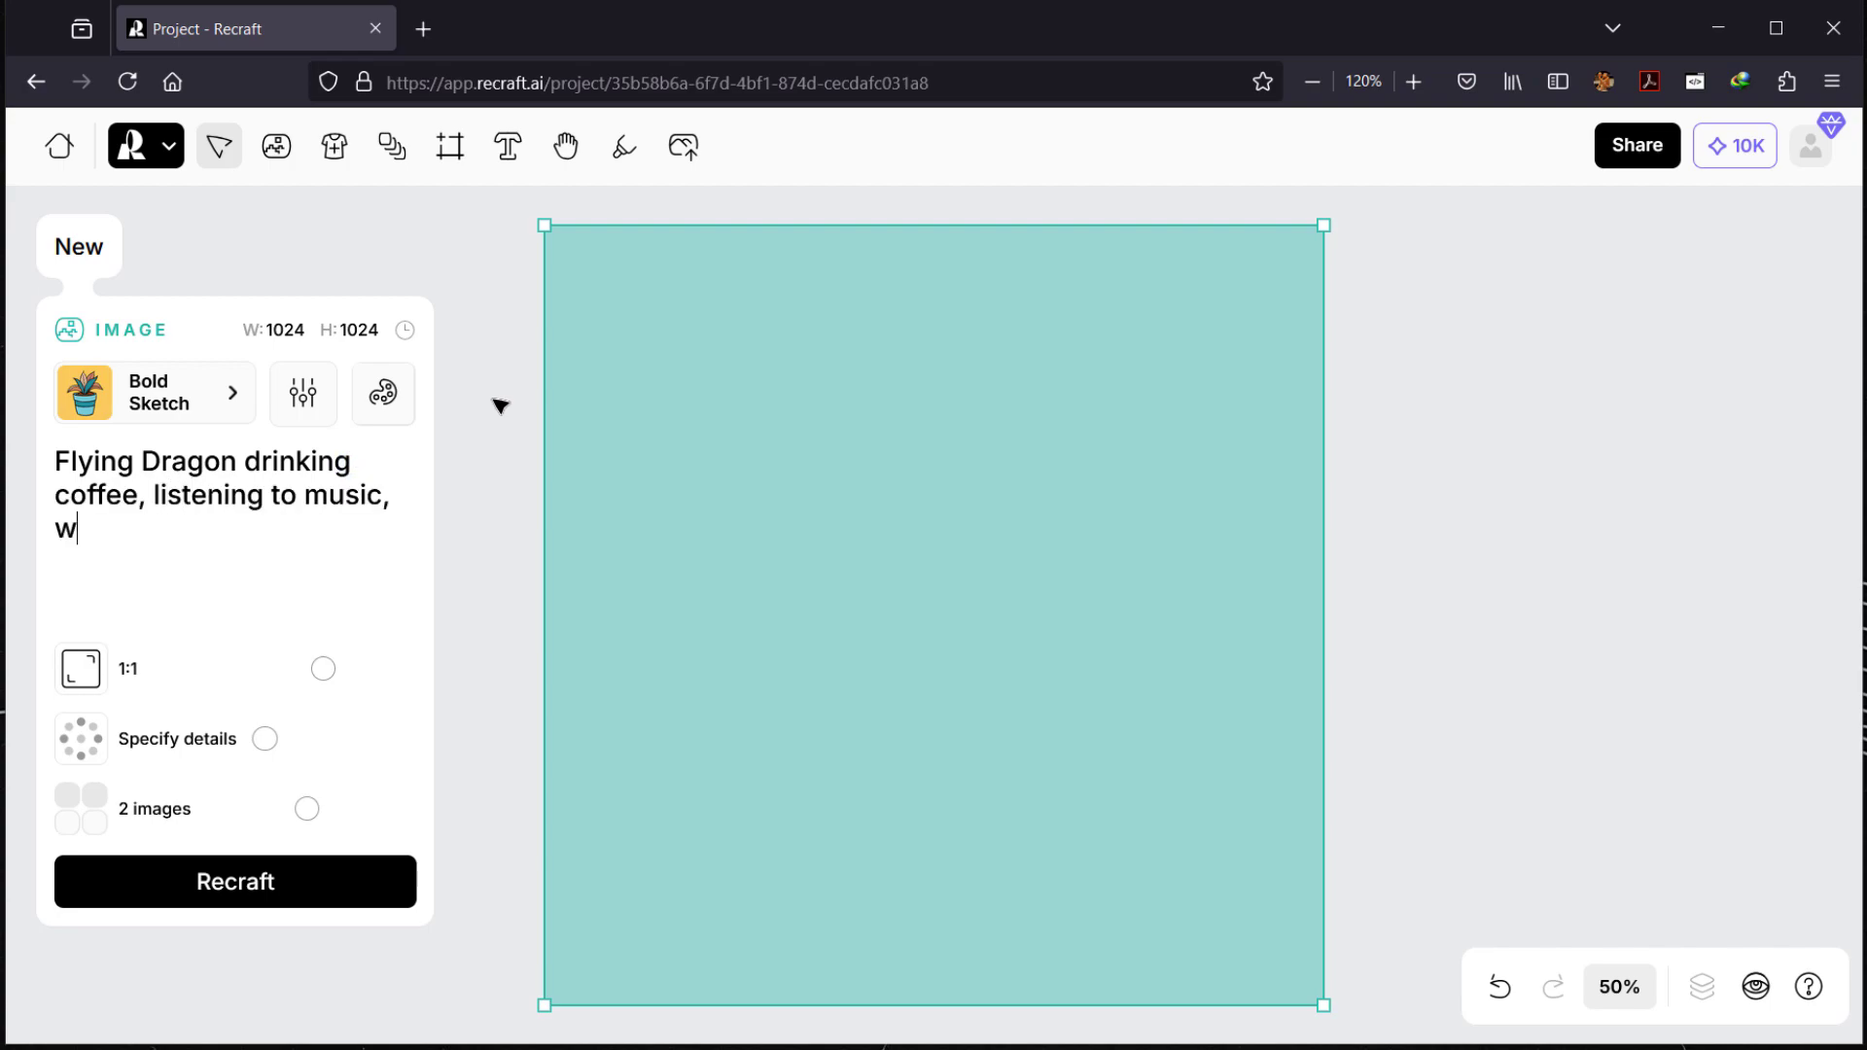
triple_click(329, 533)
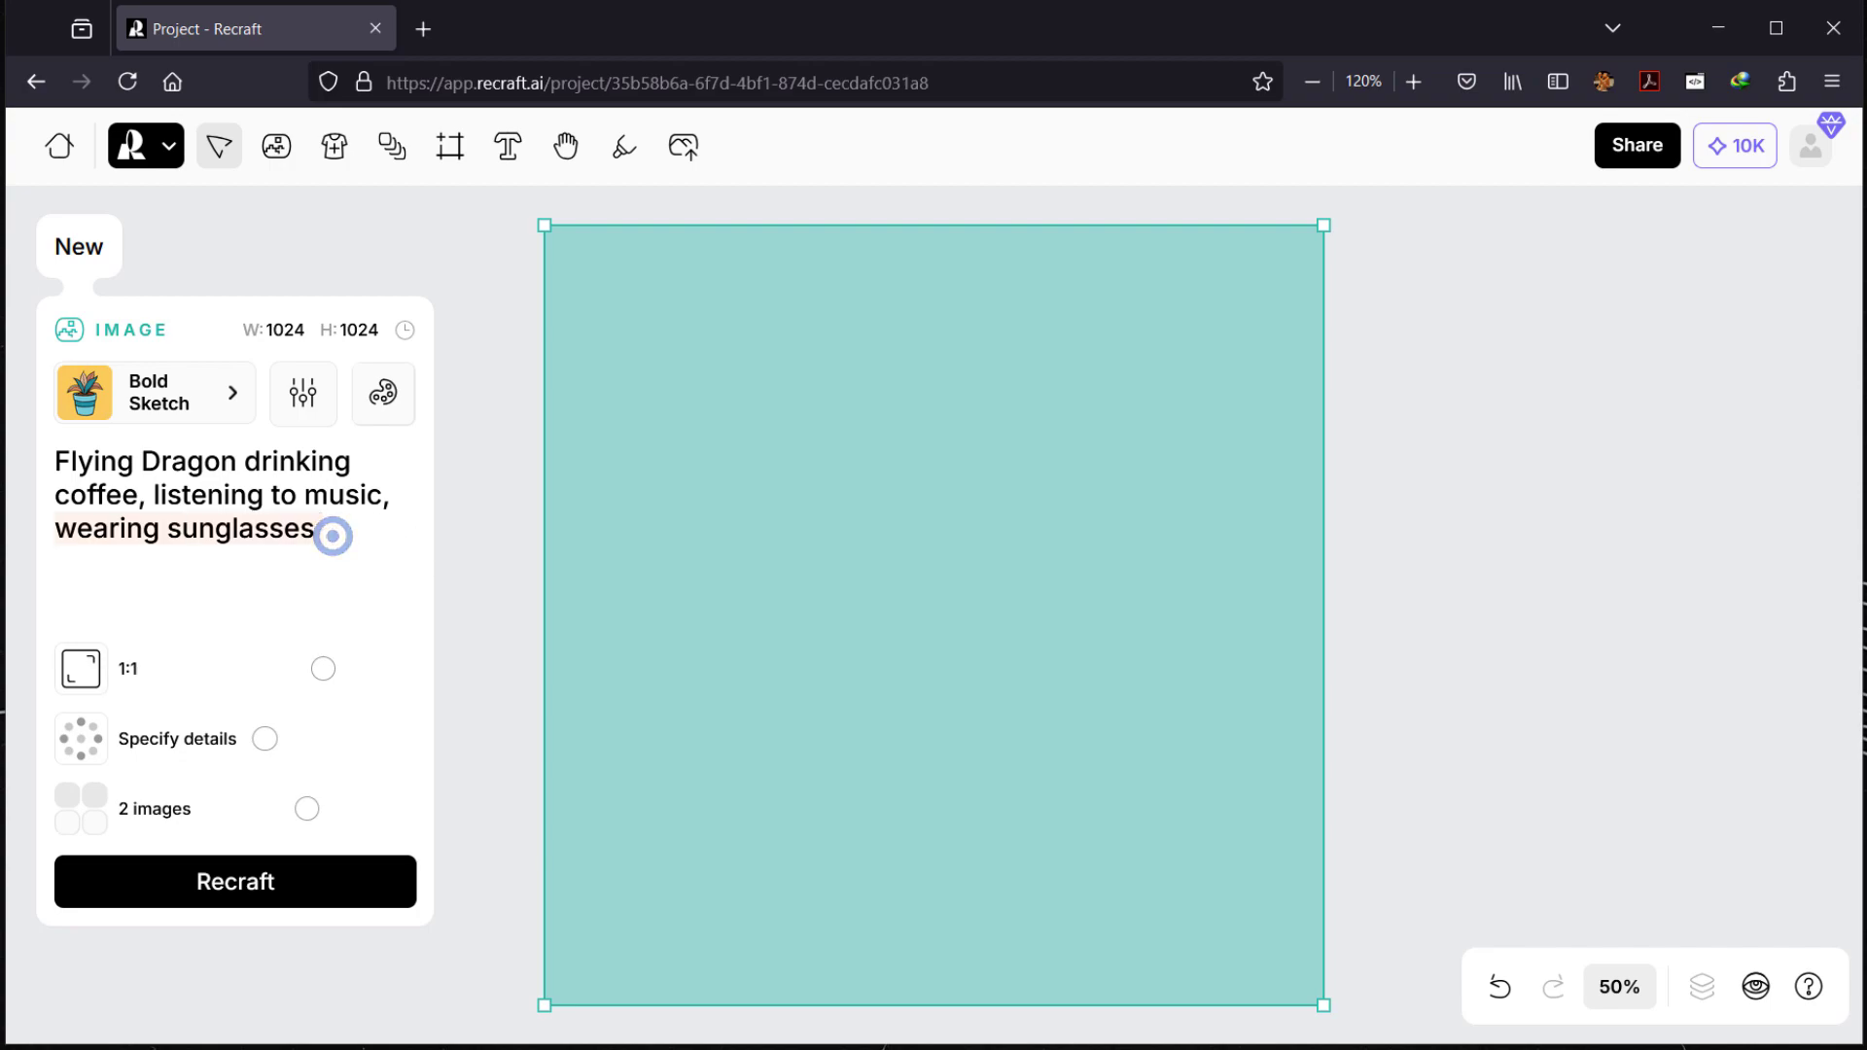
left_click(323, 531)
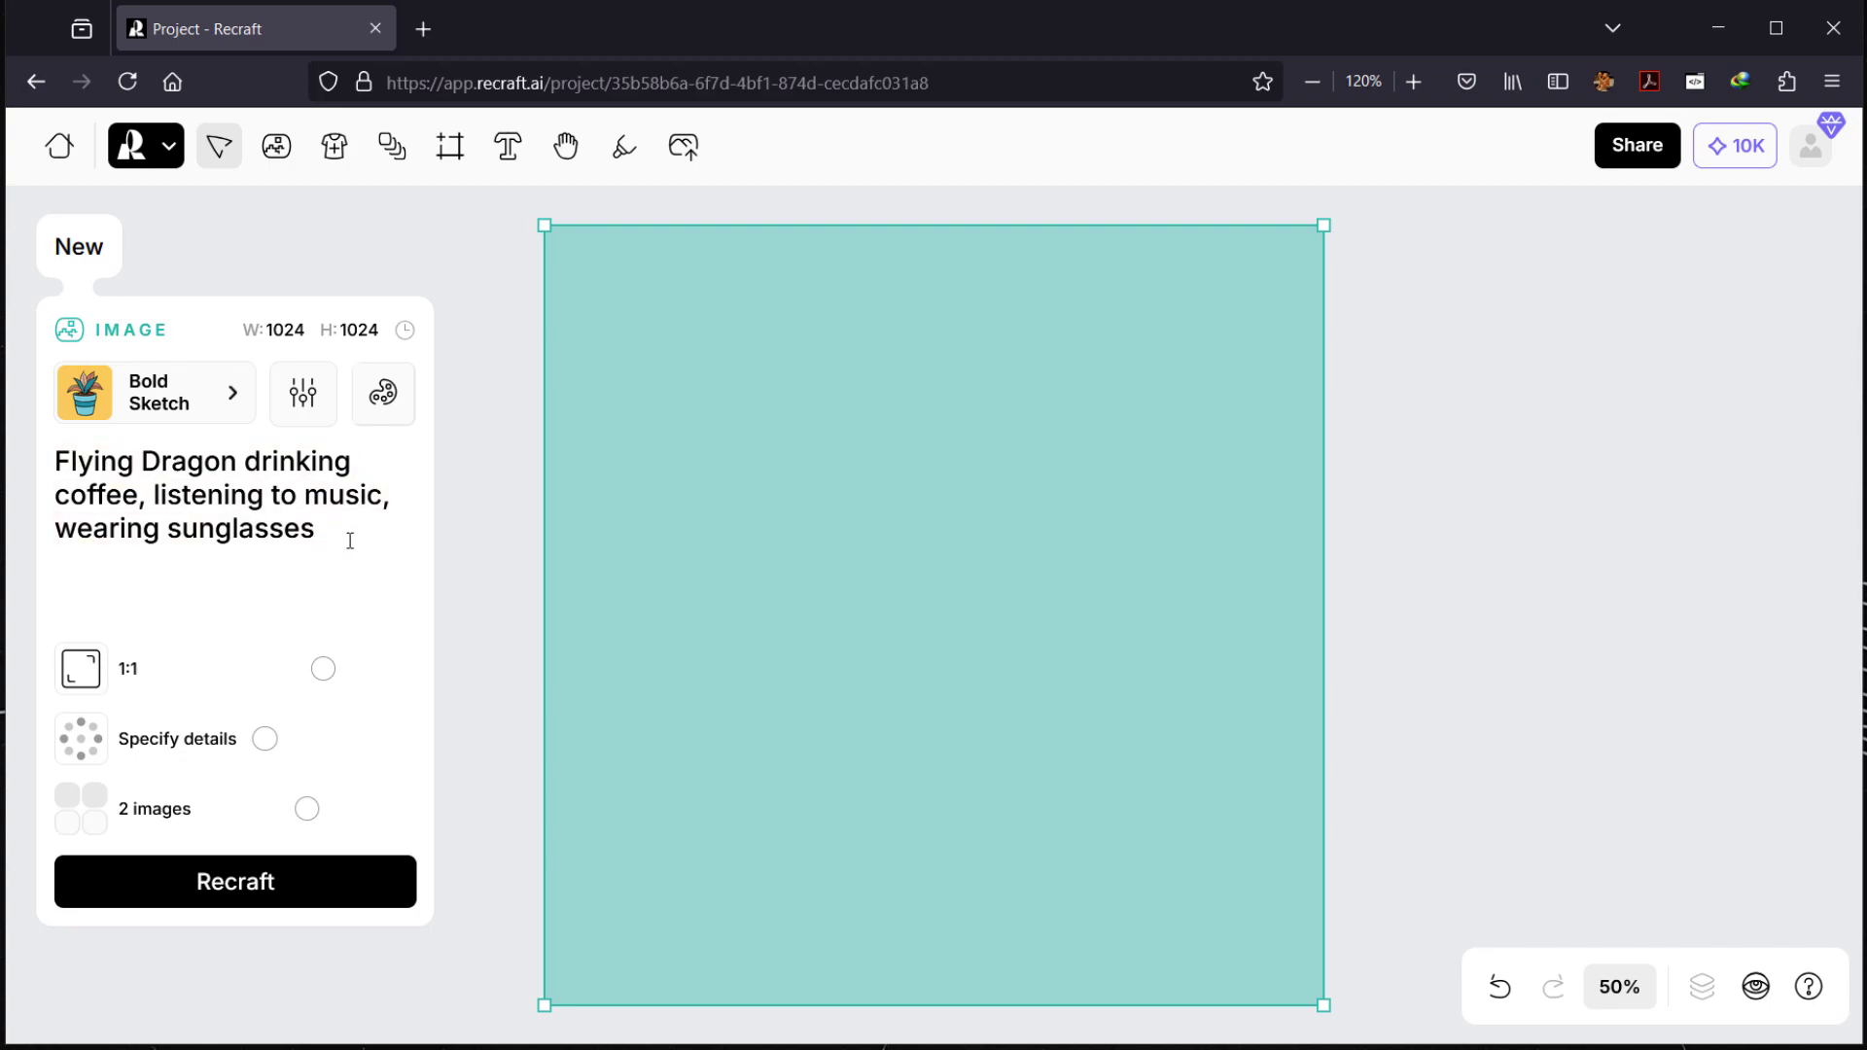
triple_click(347, 538)
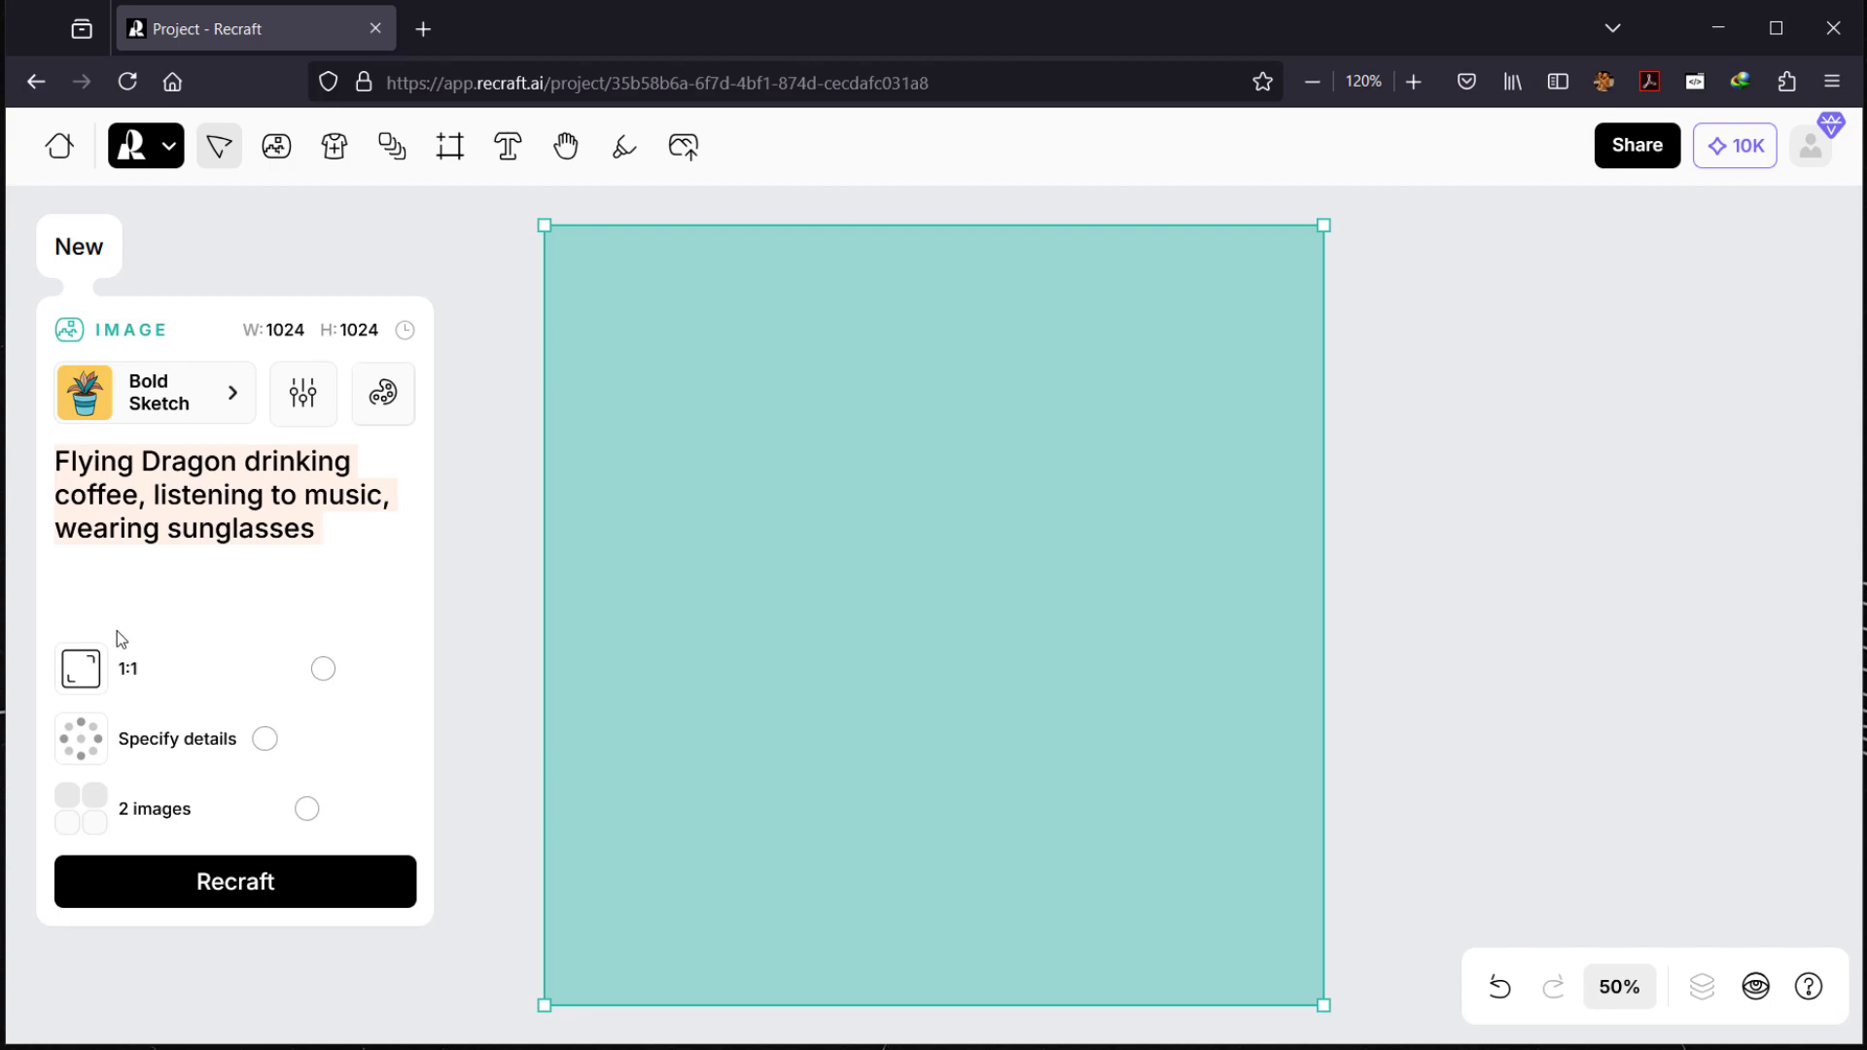
Step: Set the image frame's width and height to 2000 each
left_click(304, 330)
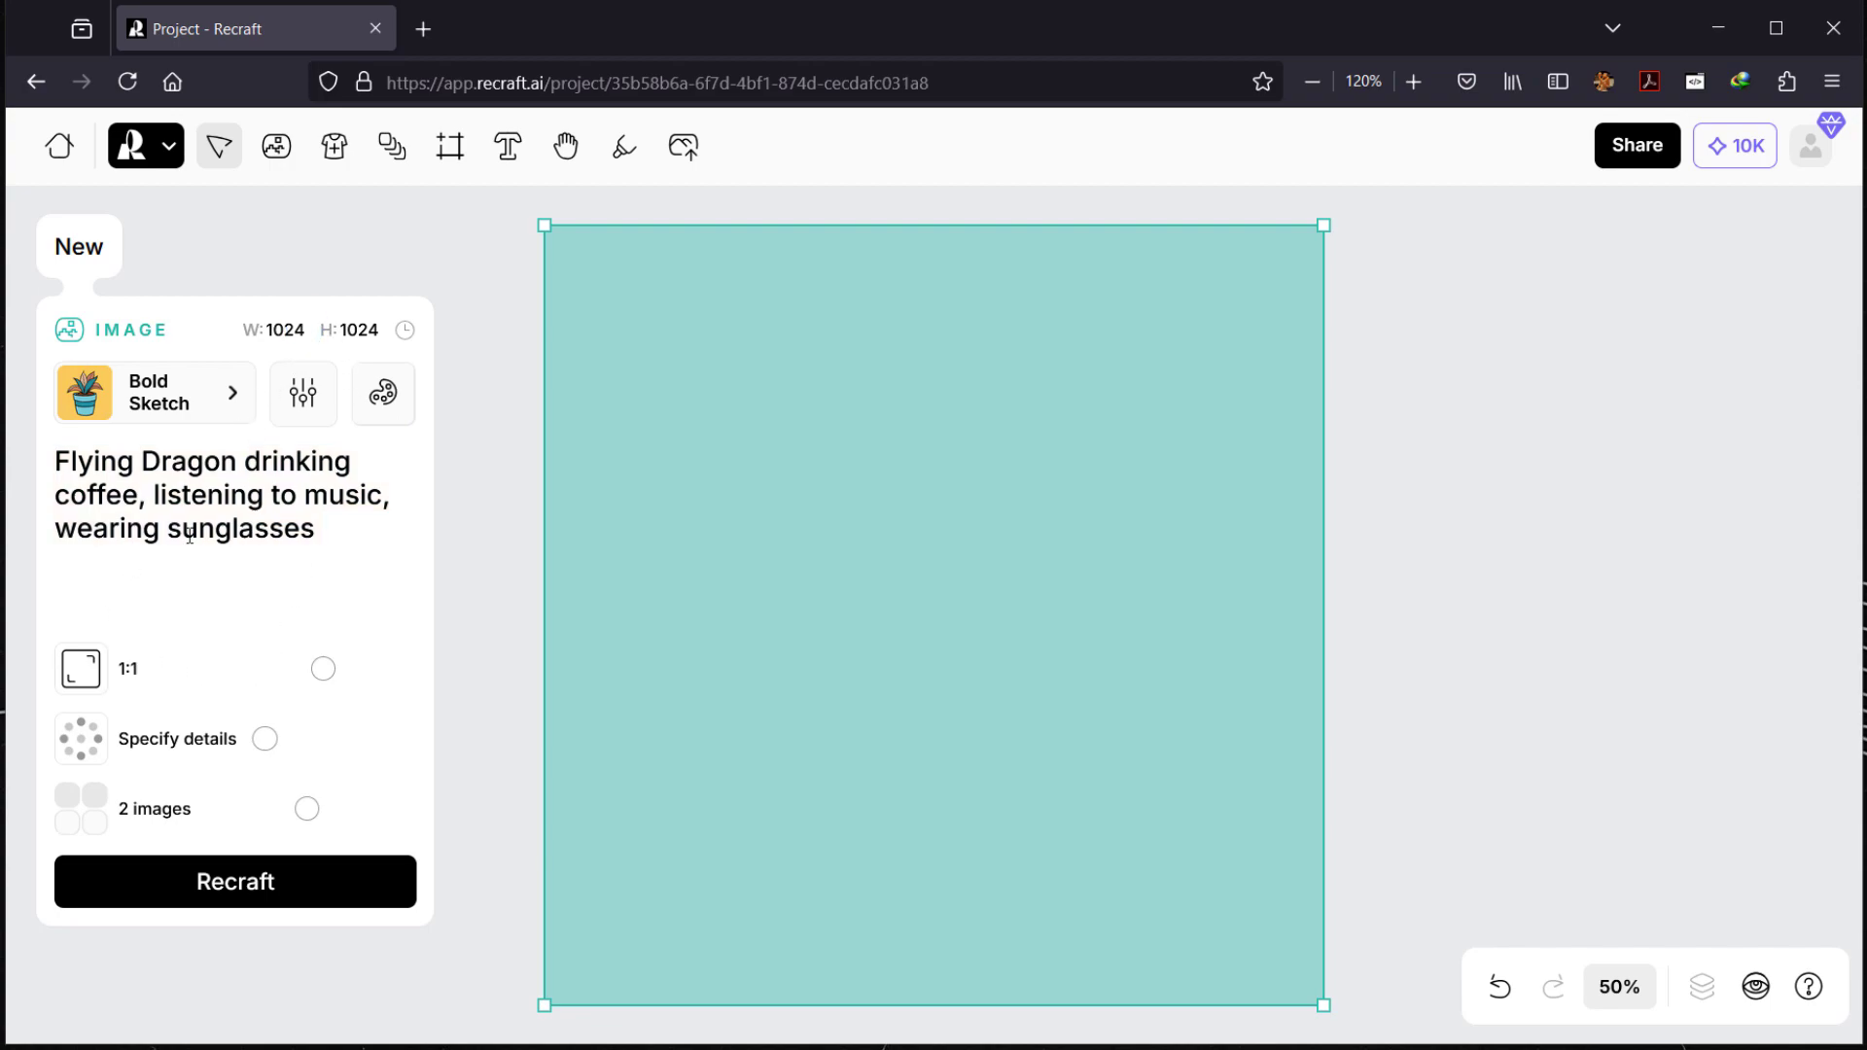
mouse_move(324, 671)
left_mouse_down()
mouse_move(242, 671)
mouse_move(343, 671)
mouse_move(325, 674)
left_mouse_up()
left_click(299, 328)
type("2000")
left_click(361, 326)
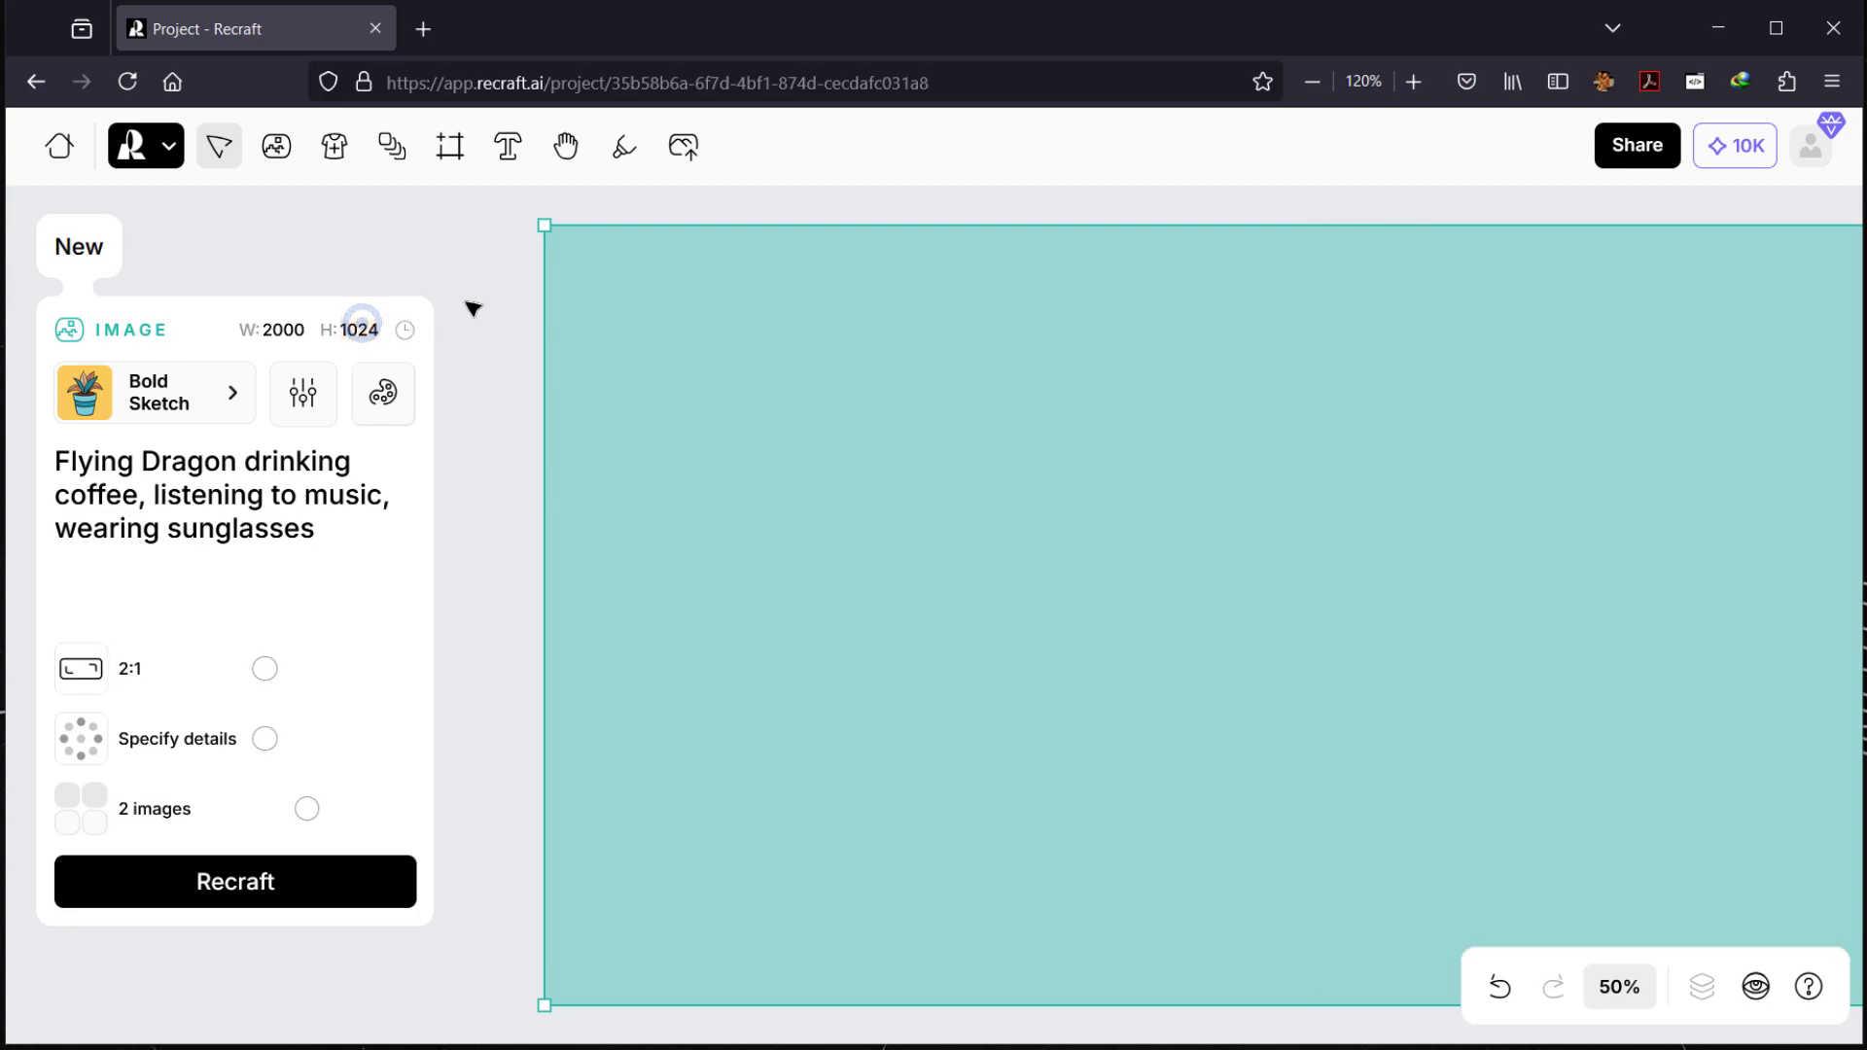
type("2000")
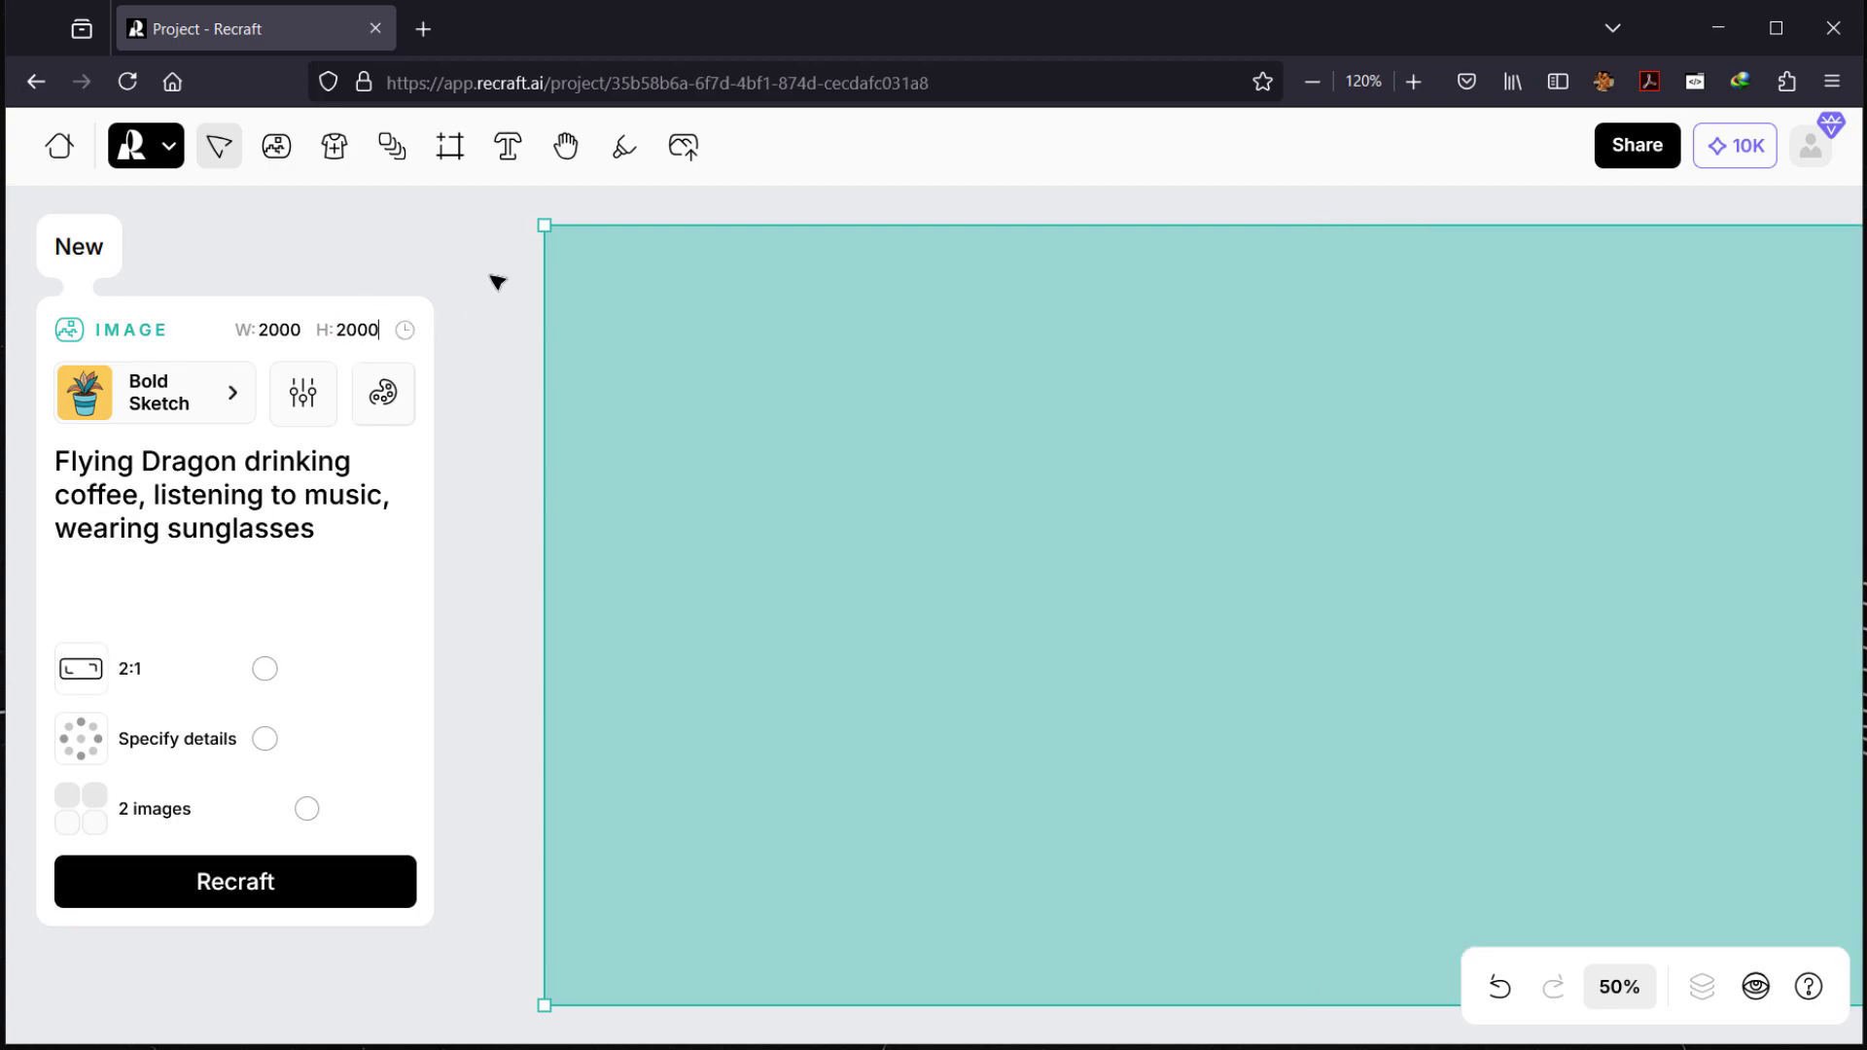
left_click(218, 575)
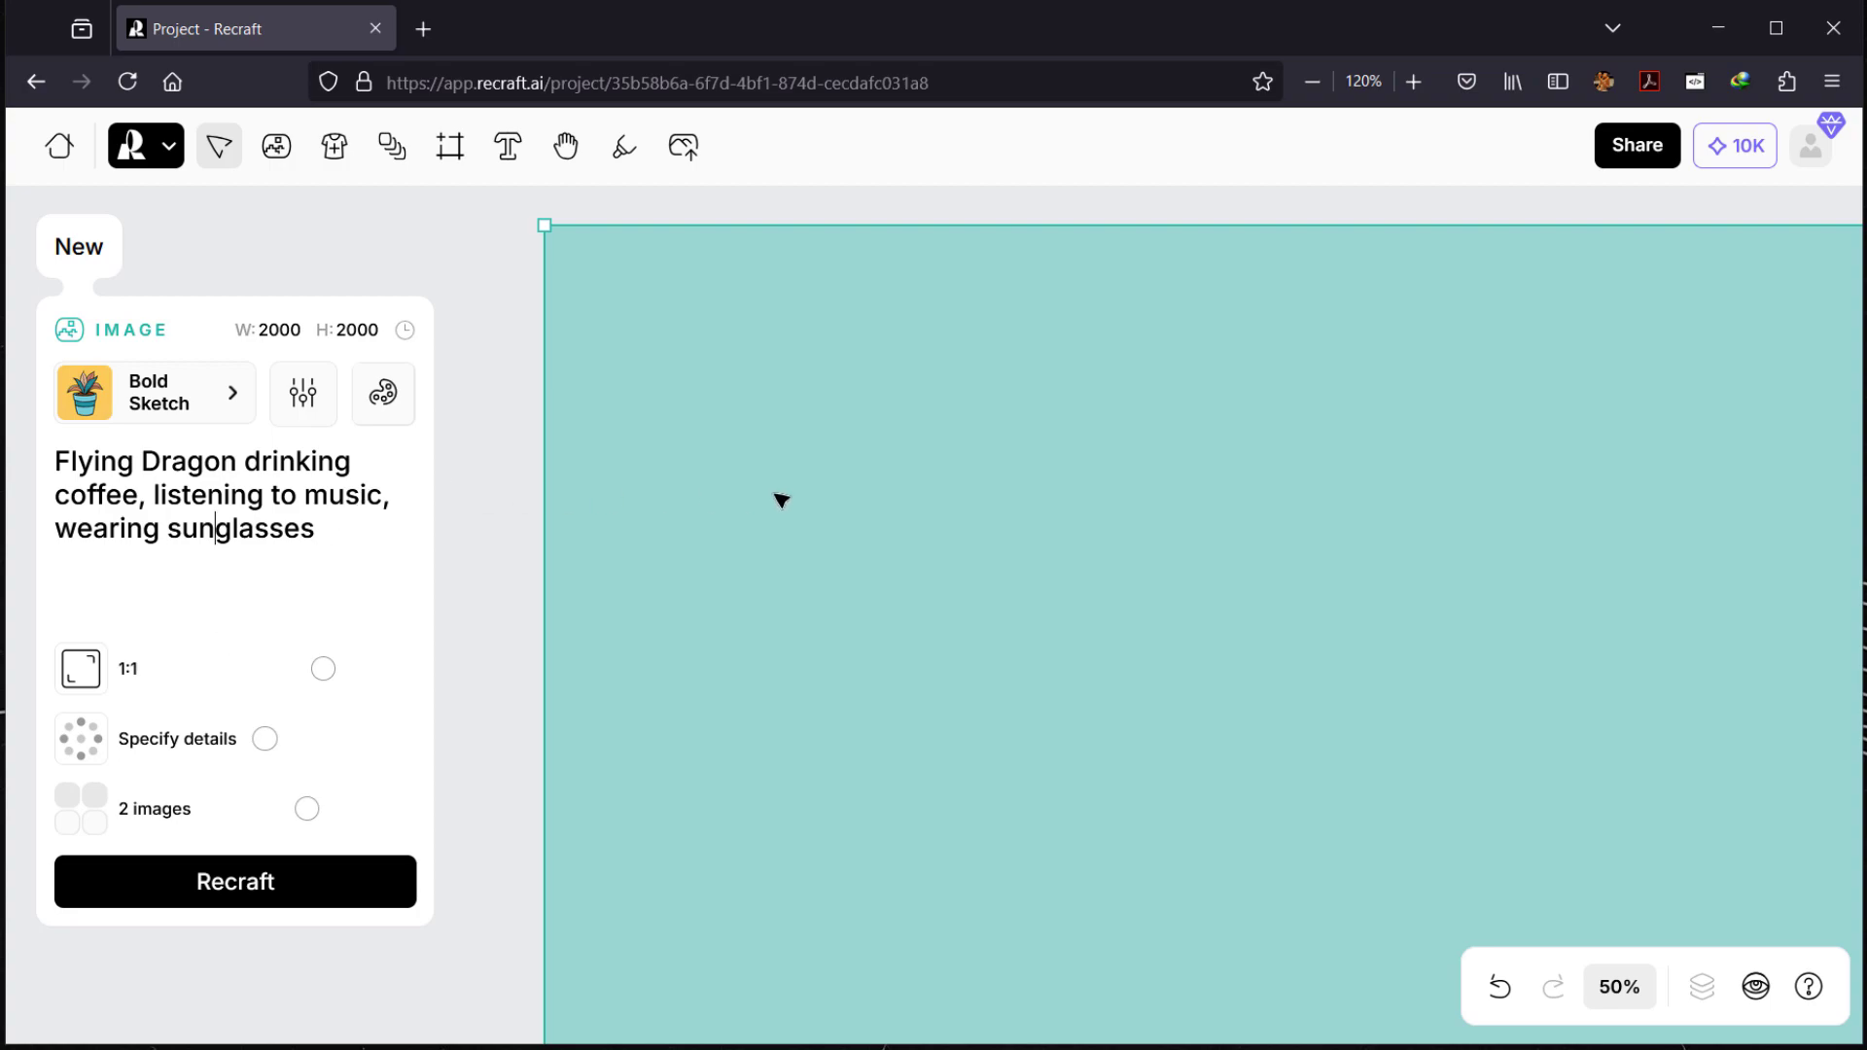
Step: Remove the stray space inside "sunglasses" in the prompt and reselect the image frame
scroll(477, 554, "down", 3)
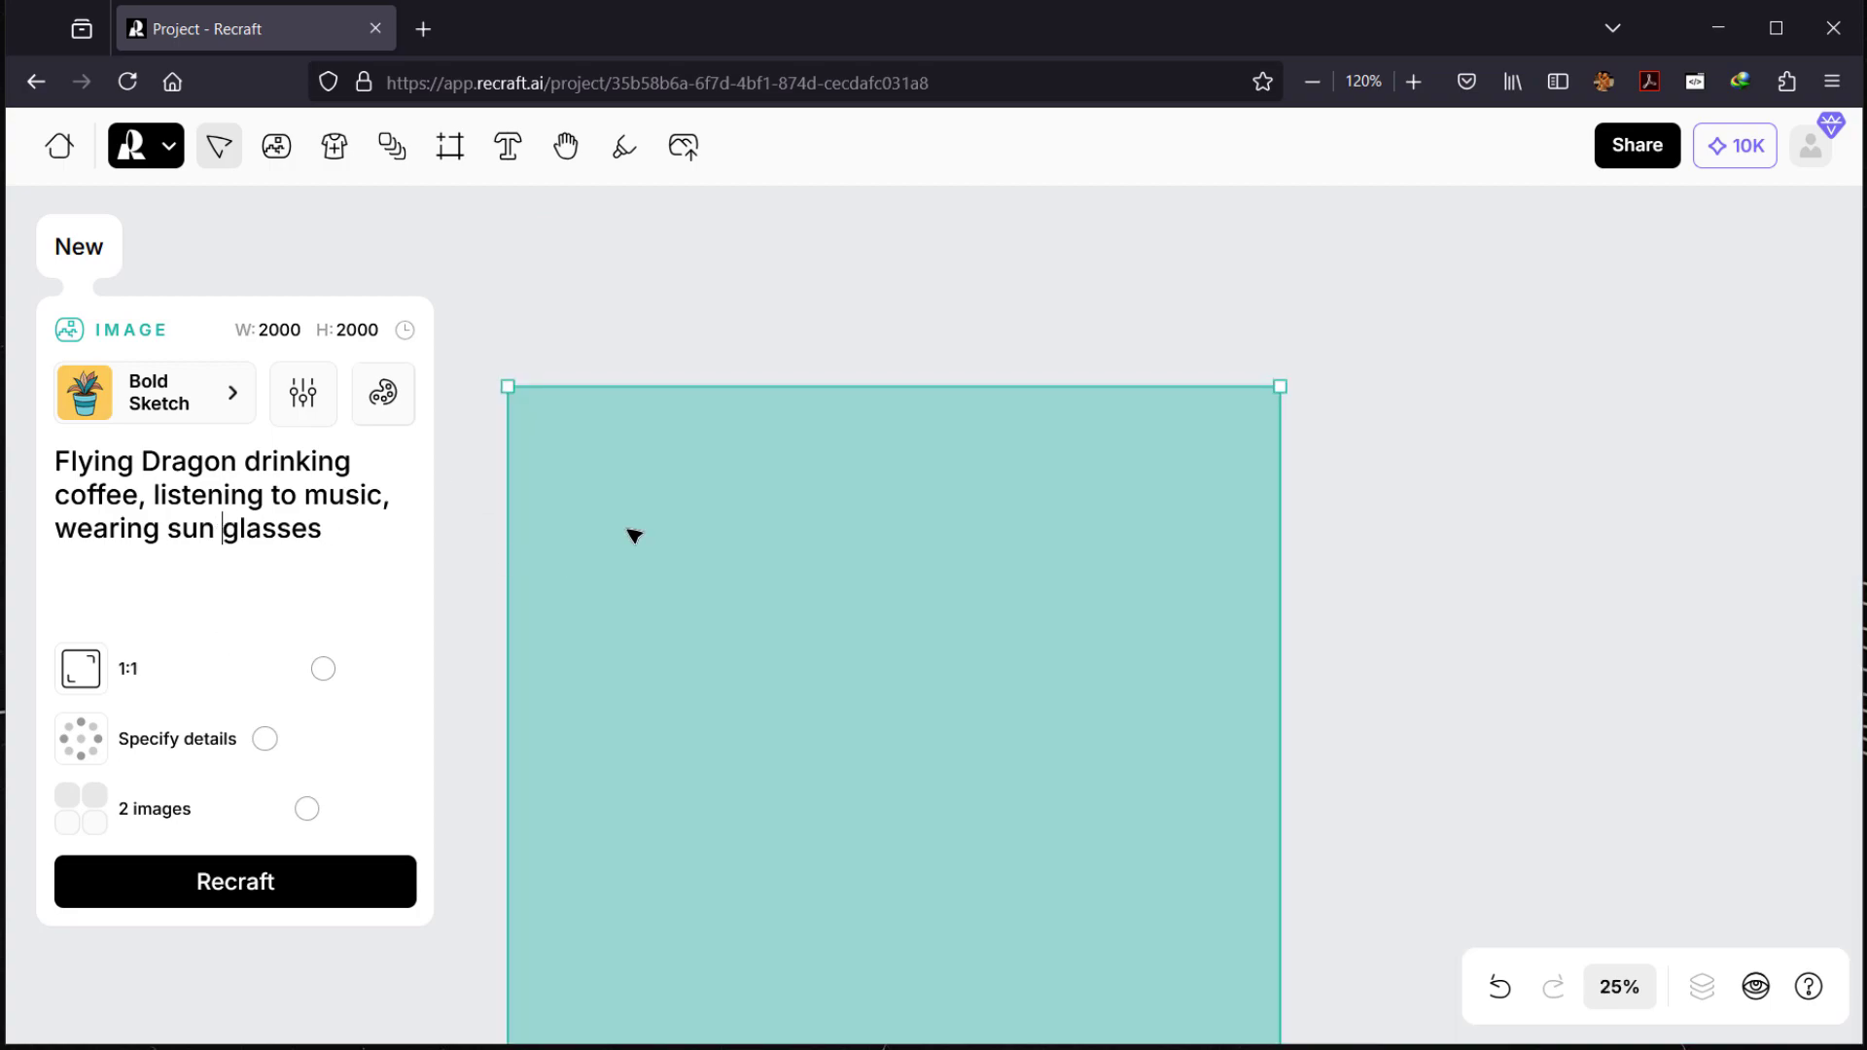
key("BackSpace")
key("BackSpace")
key("BackSpace")
left_click(794, 331)
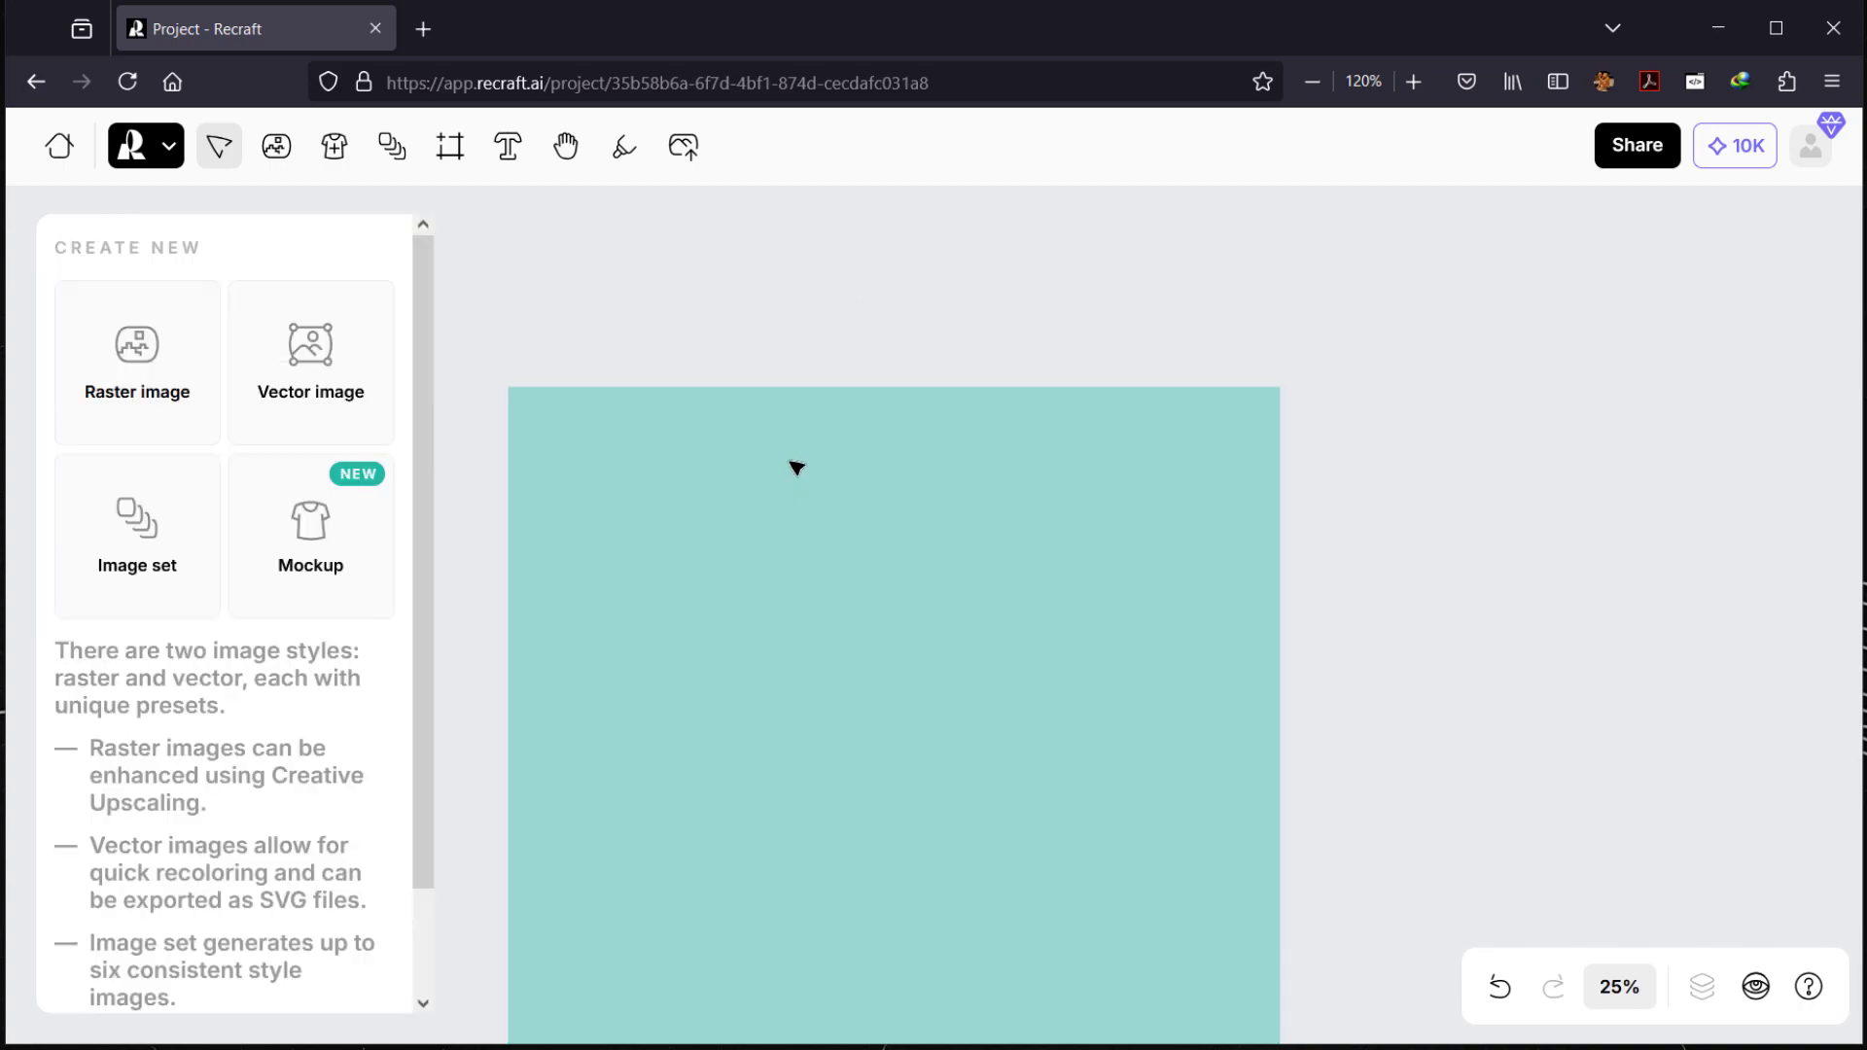
left_click(612, 533)
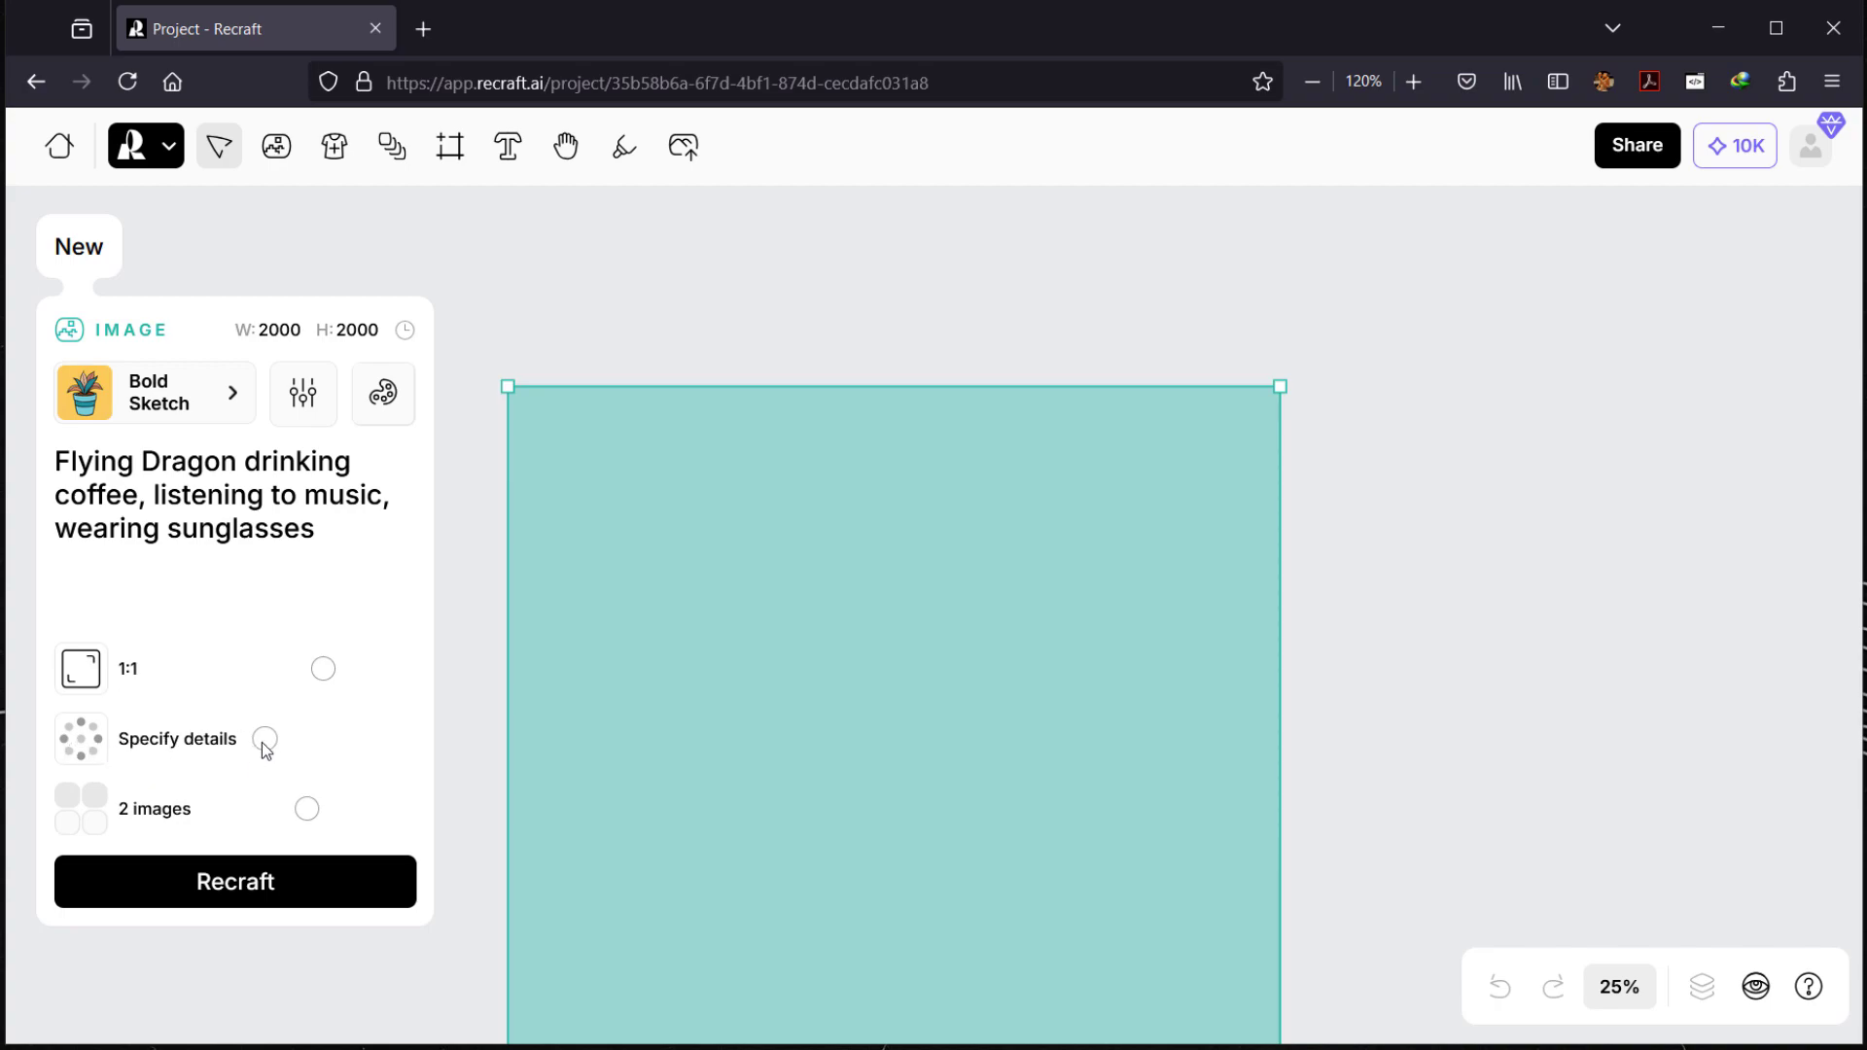
Step: Set the level of detail to Medium and the count to 4 images, and generate the dragon images
left_click_drag(264, 745, 347, 752)
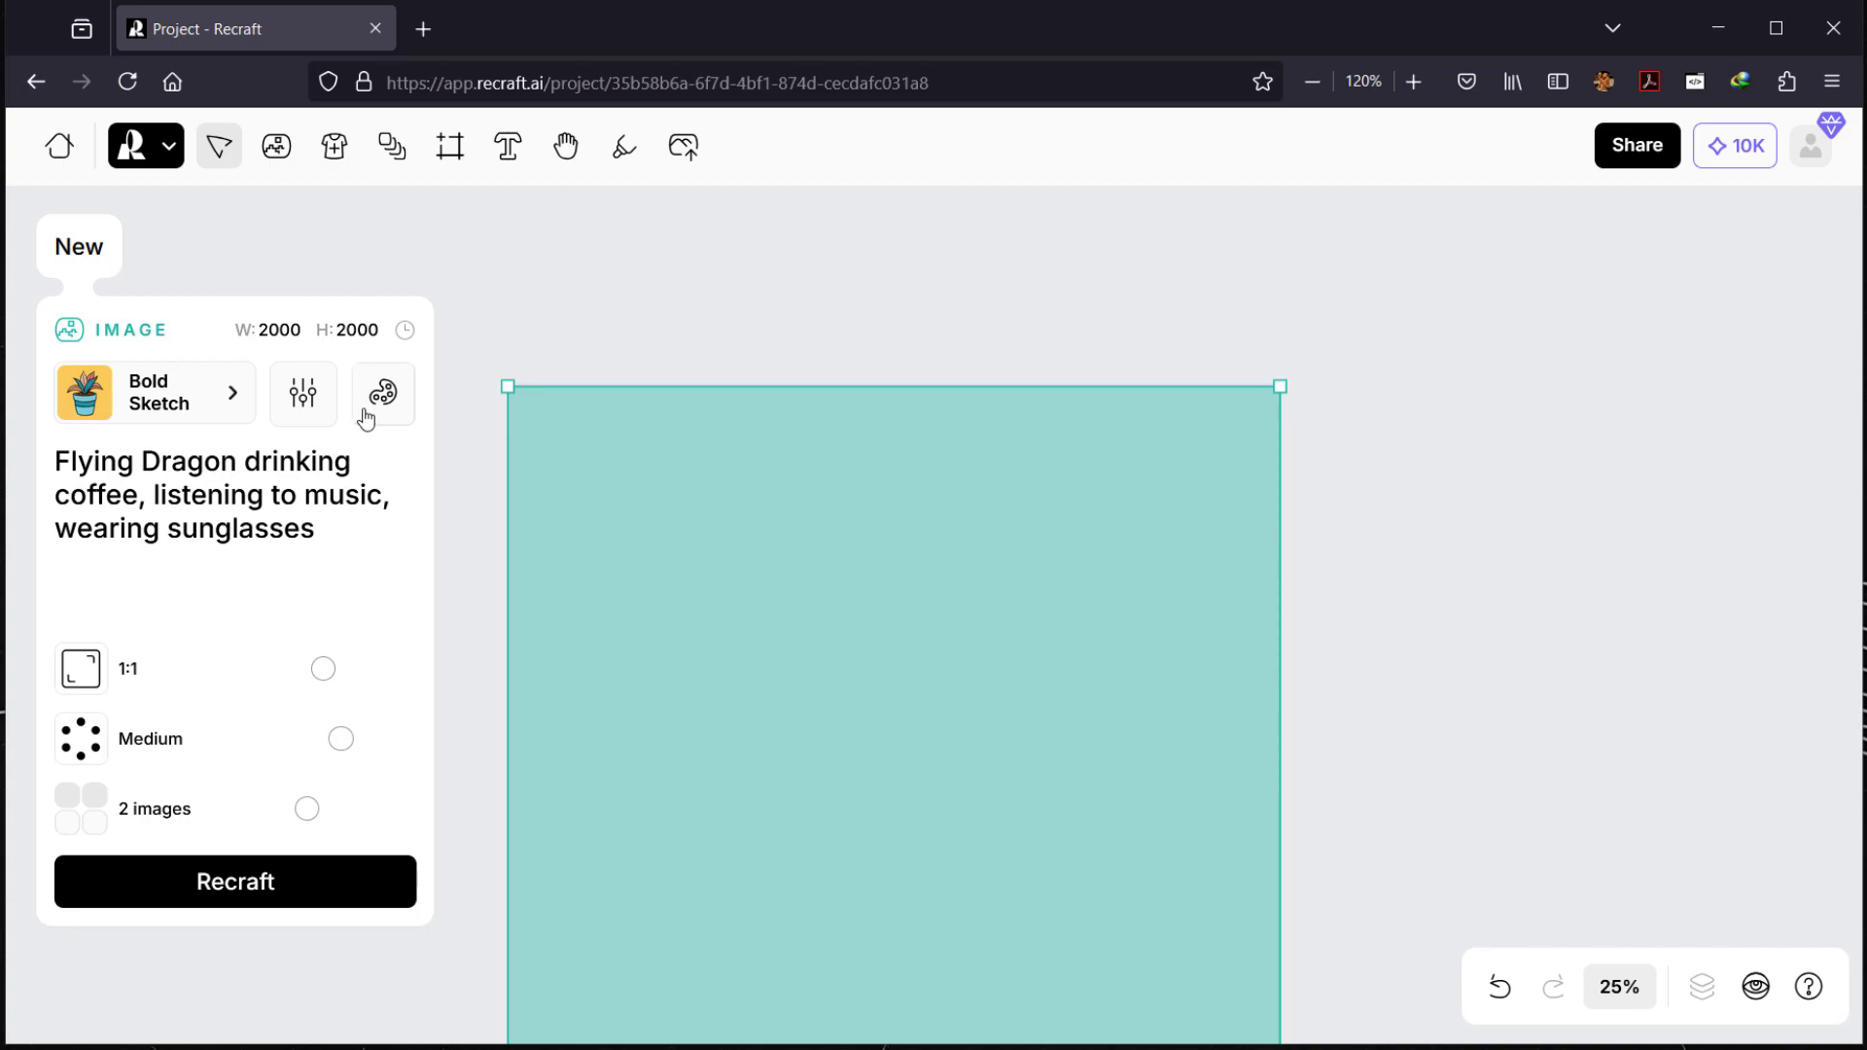
left_click_drag(354, 740, 342, 746)
left_click_drag(318, 806, 390, 808)
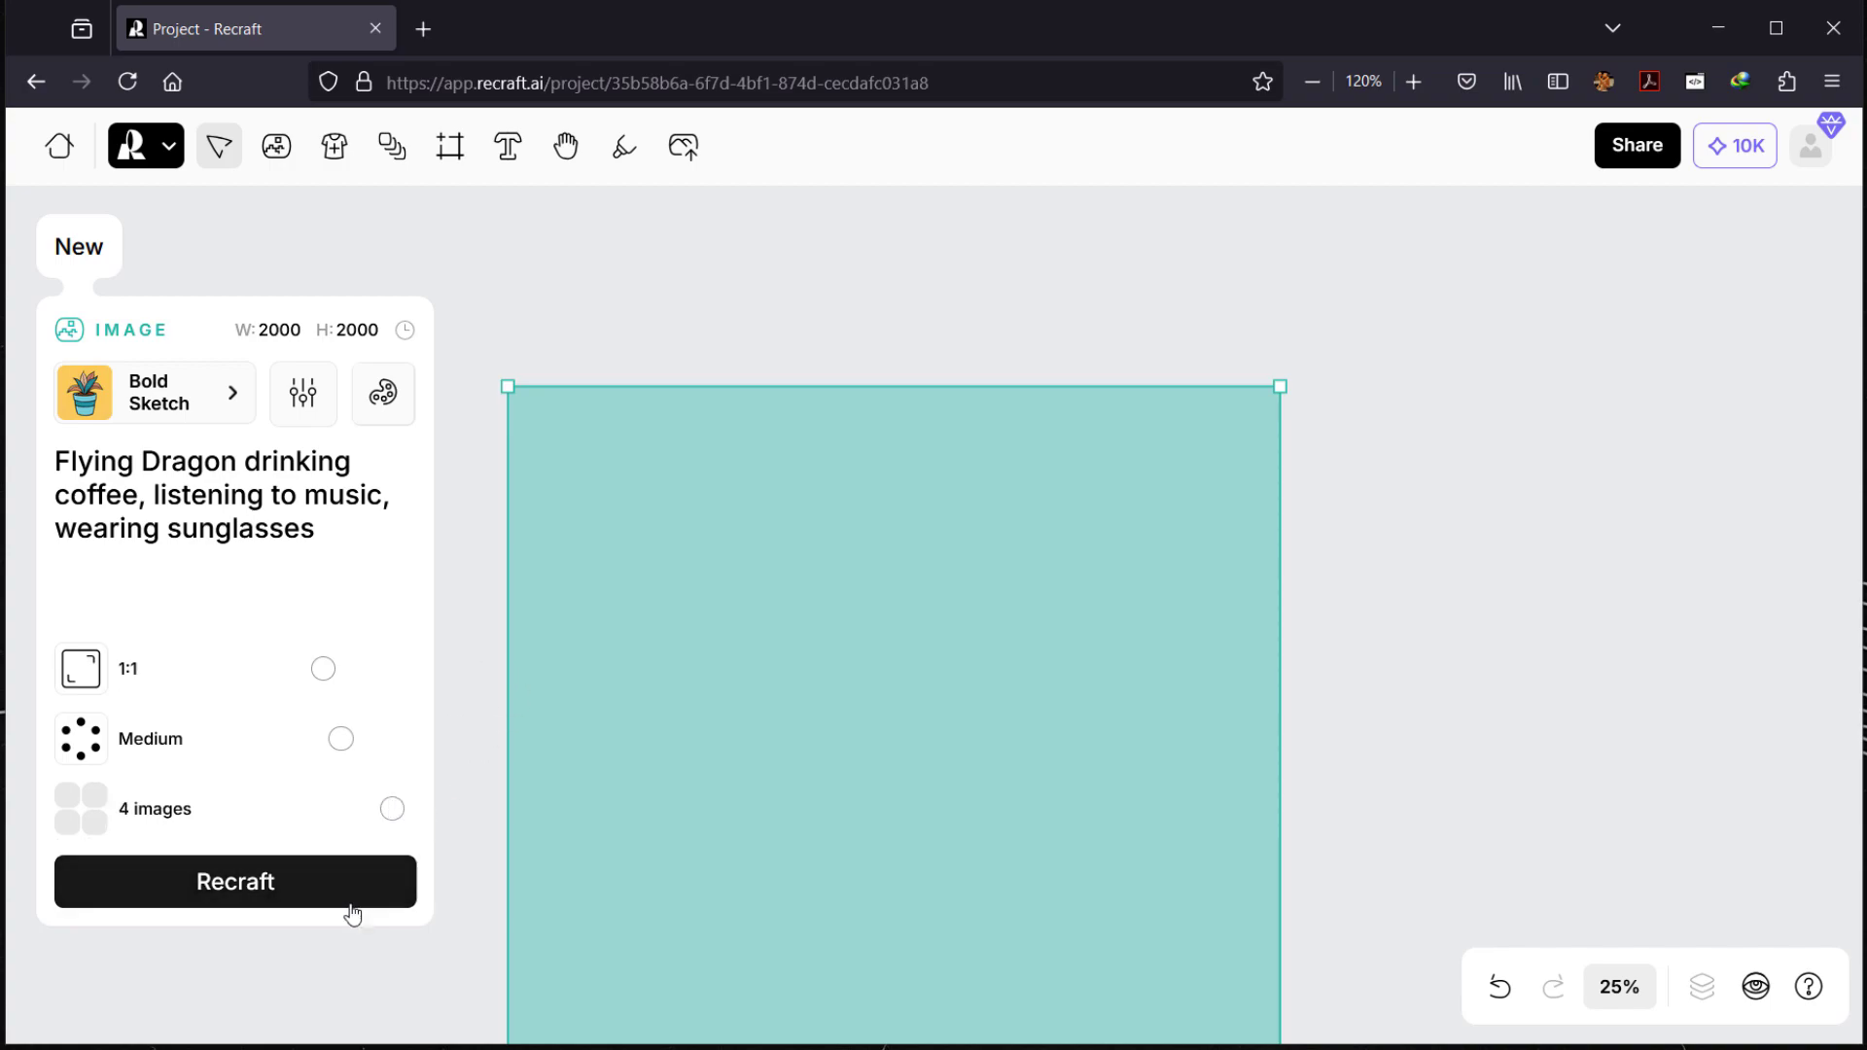
left_click(330, 883)
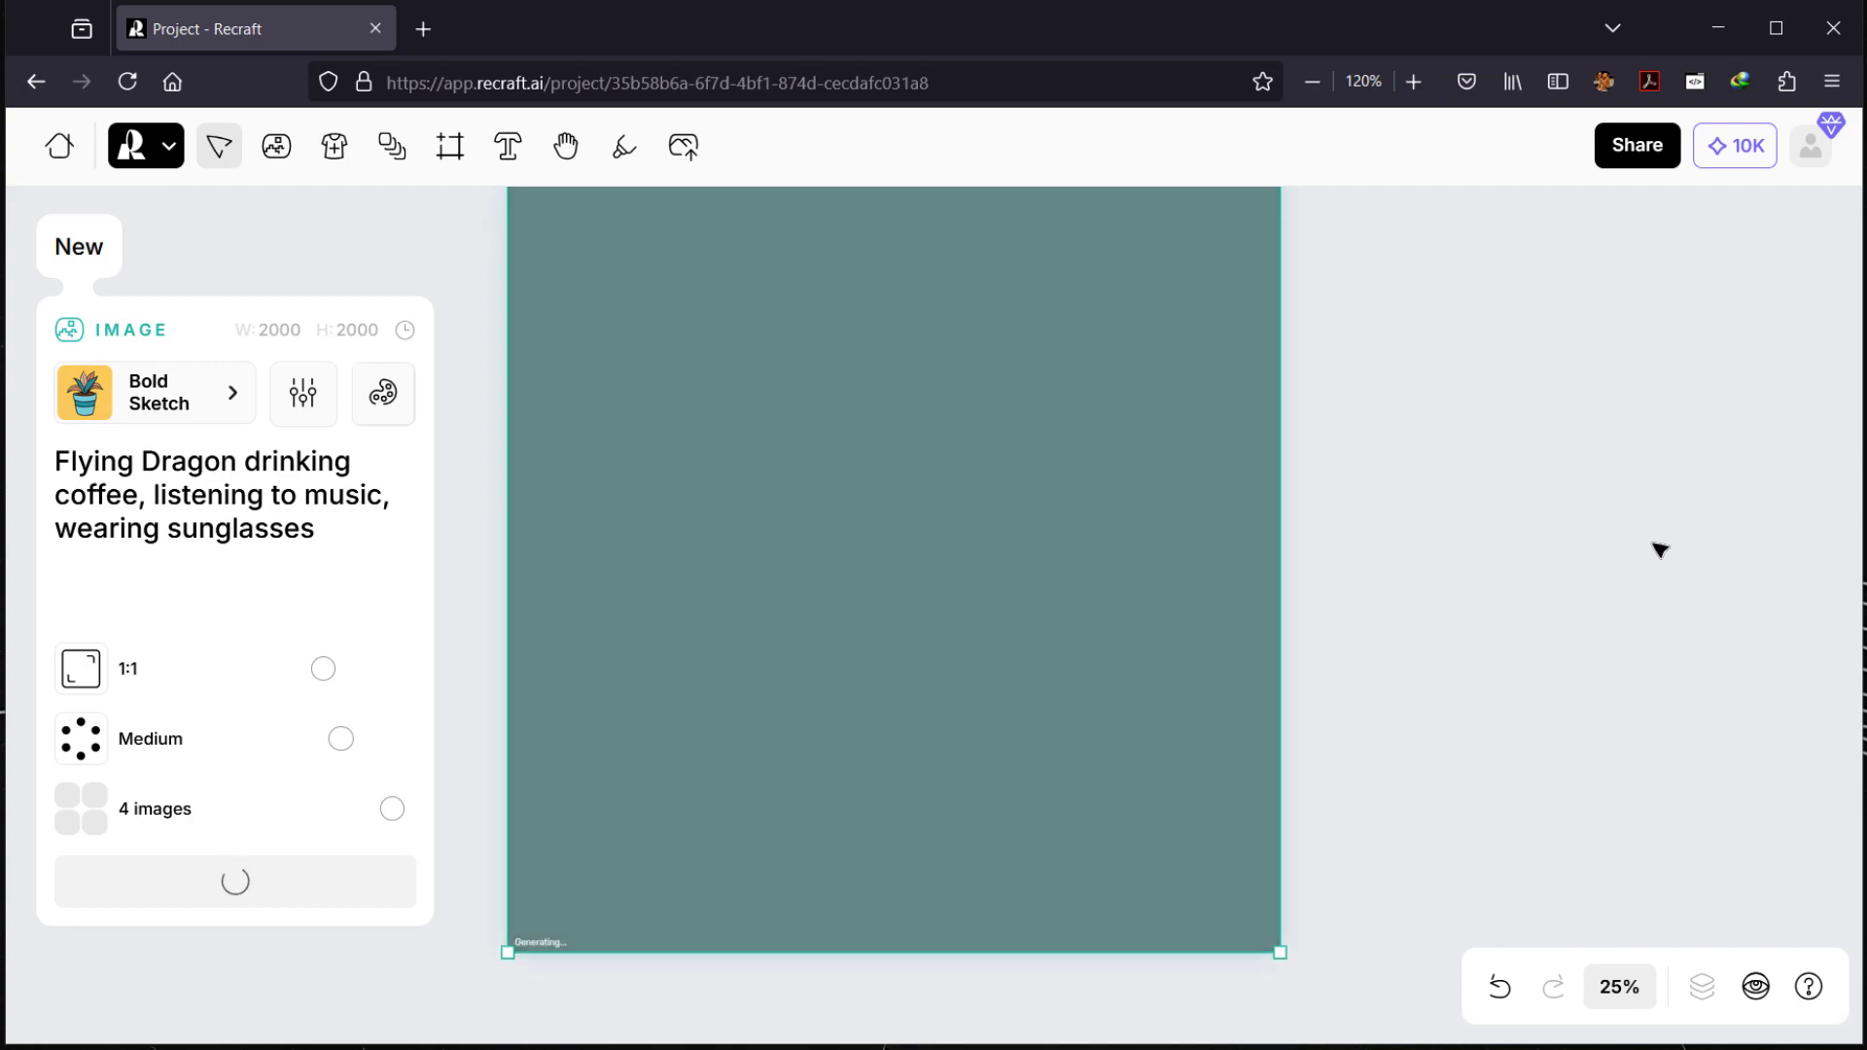
Step: Review the generated dragon and choose the variant with the blue dragon and orange wings on a yellow background
scroll(1458, 559, "down", 5)
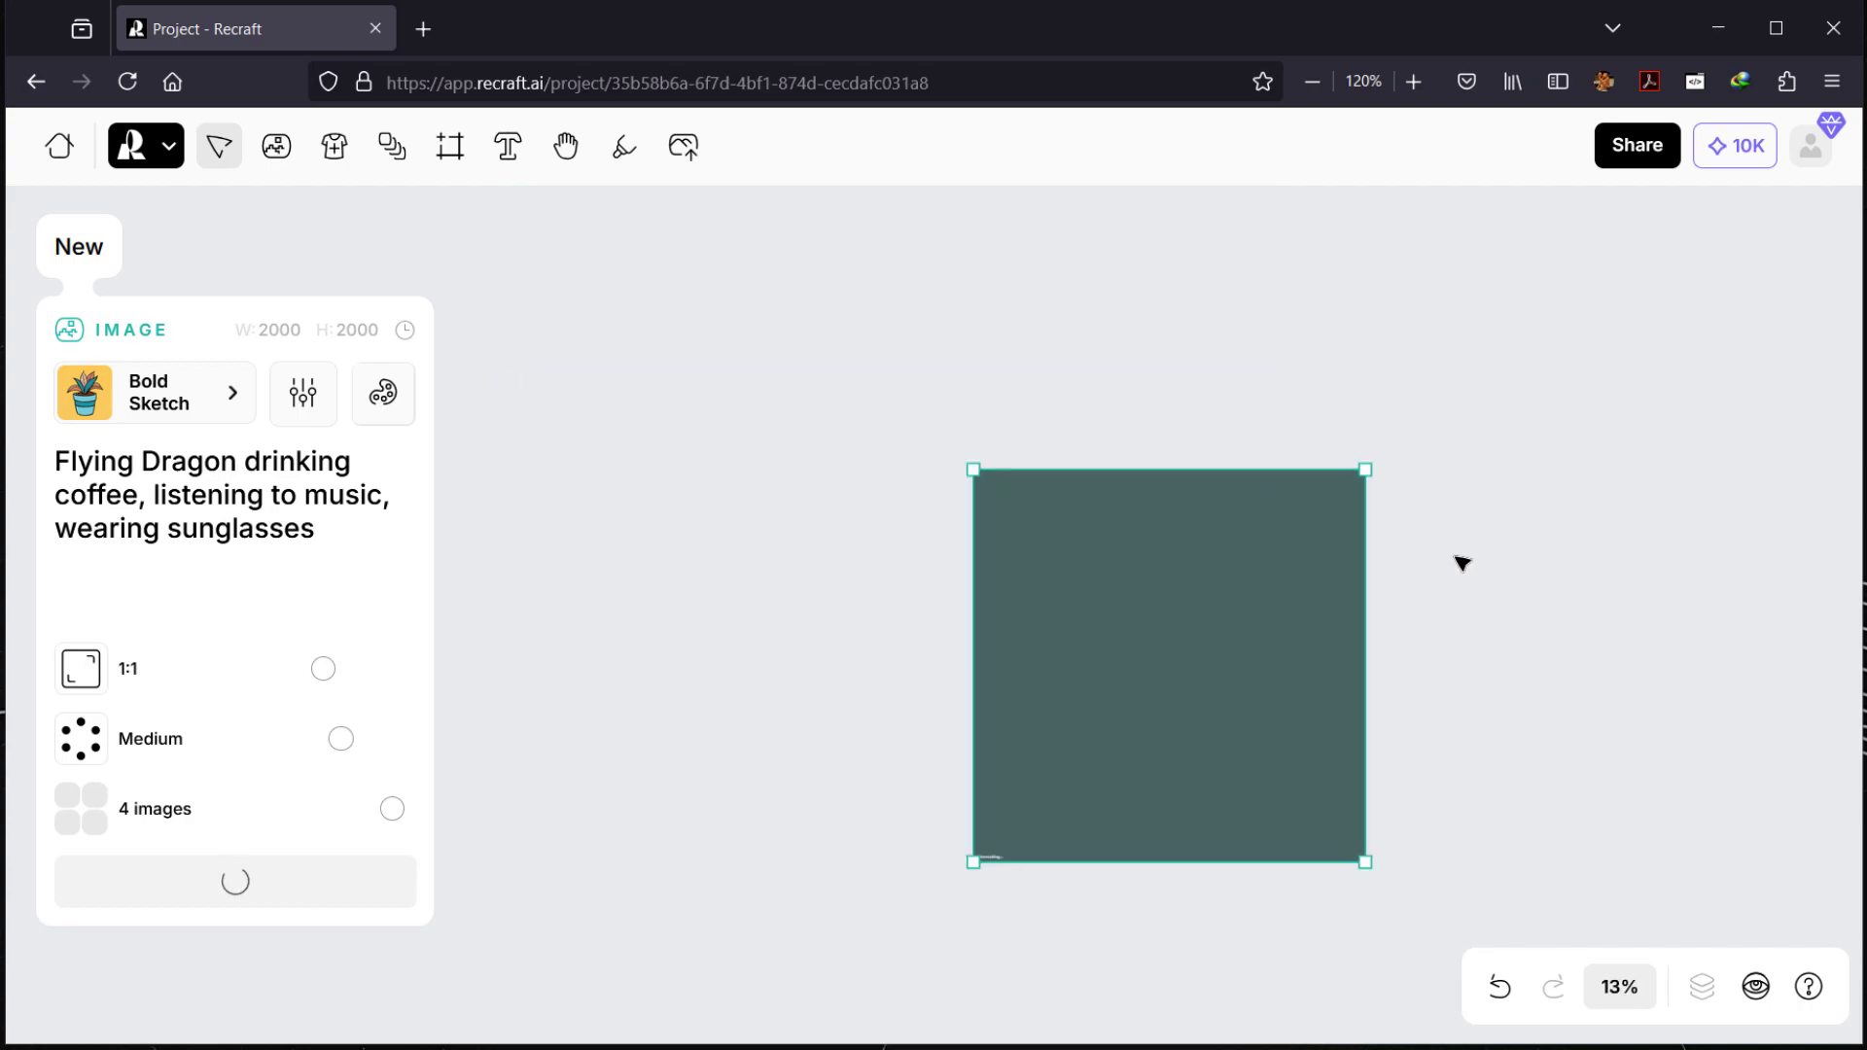
key("h")
left_click_drag(1225, 576, 942, 450)
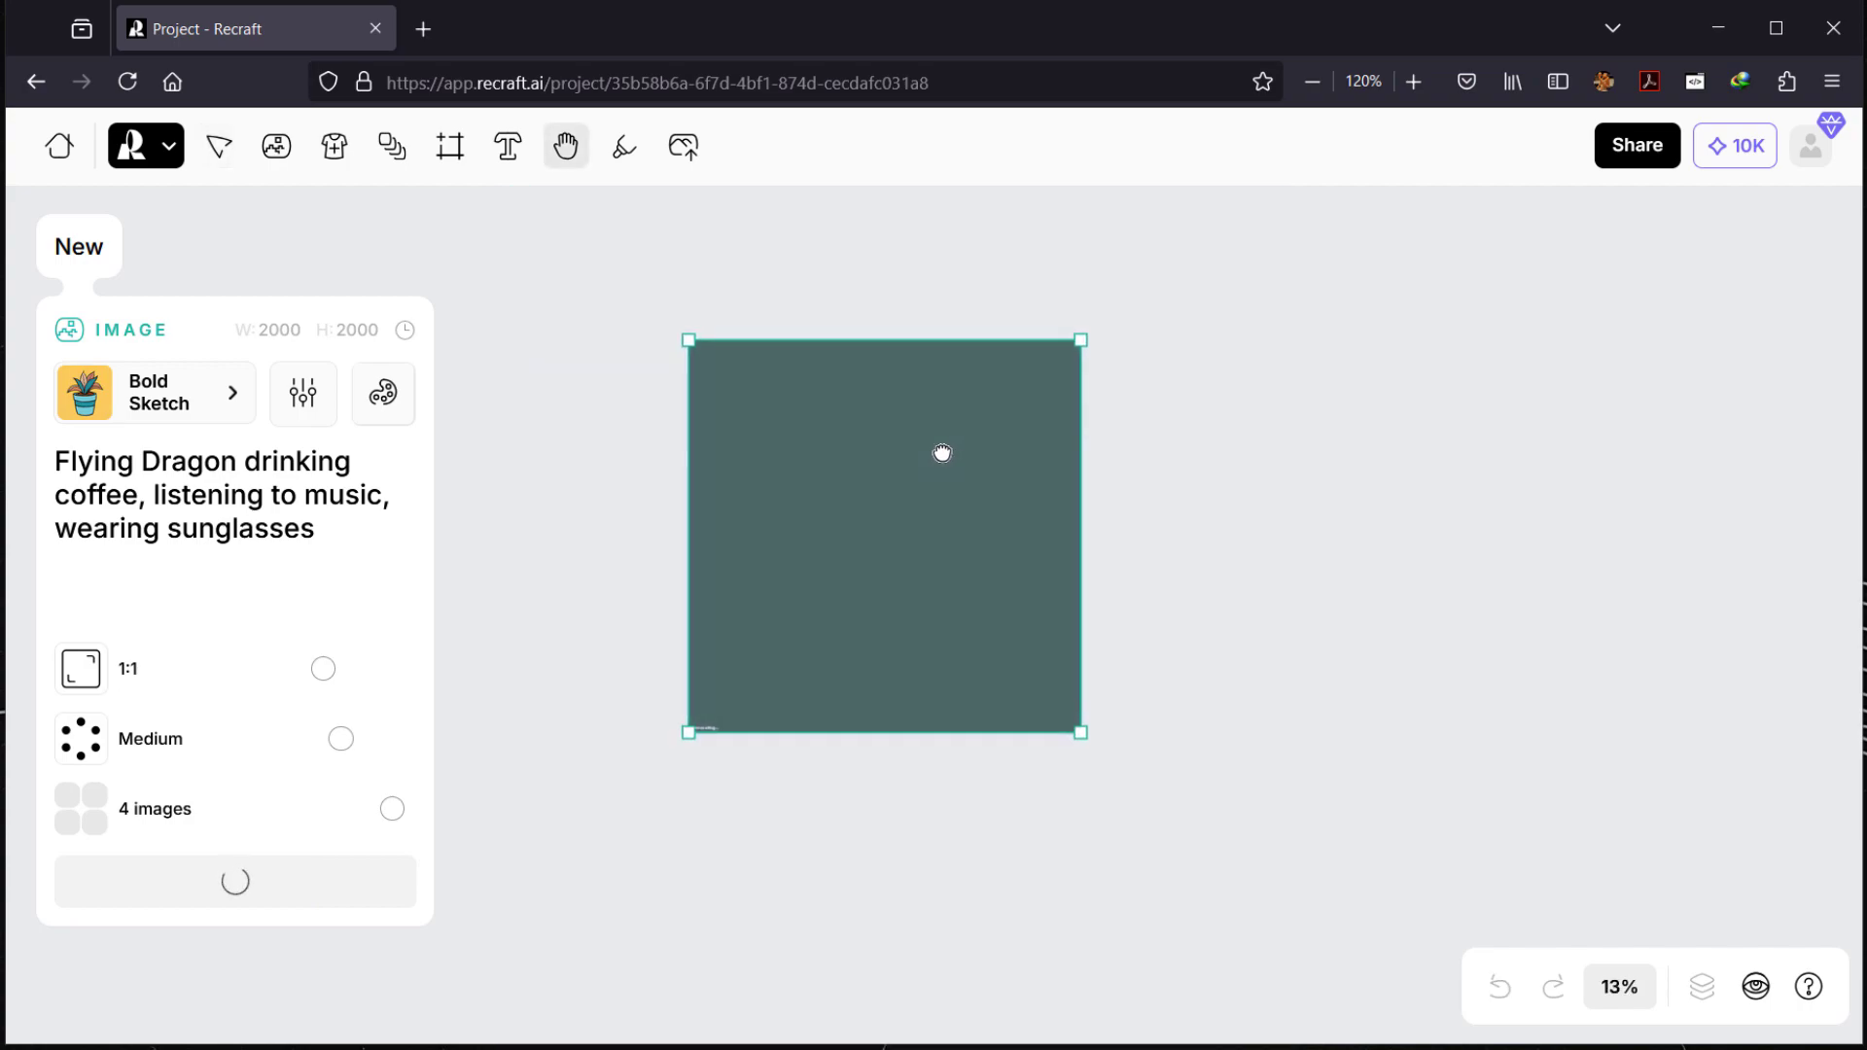
key("v")
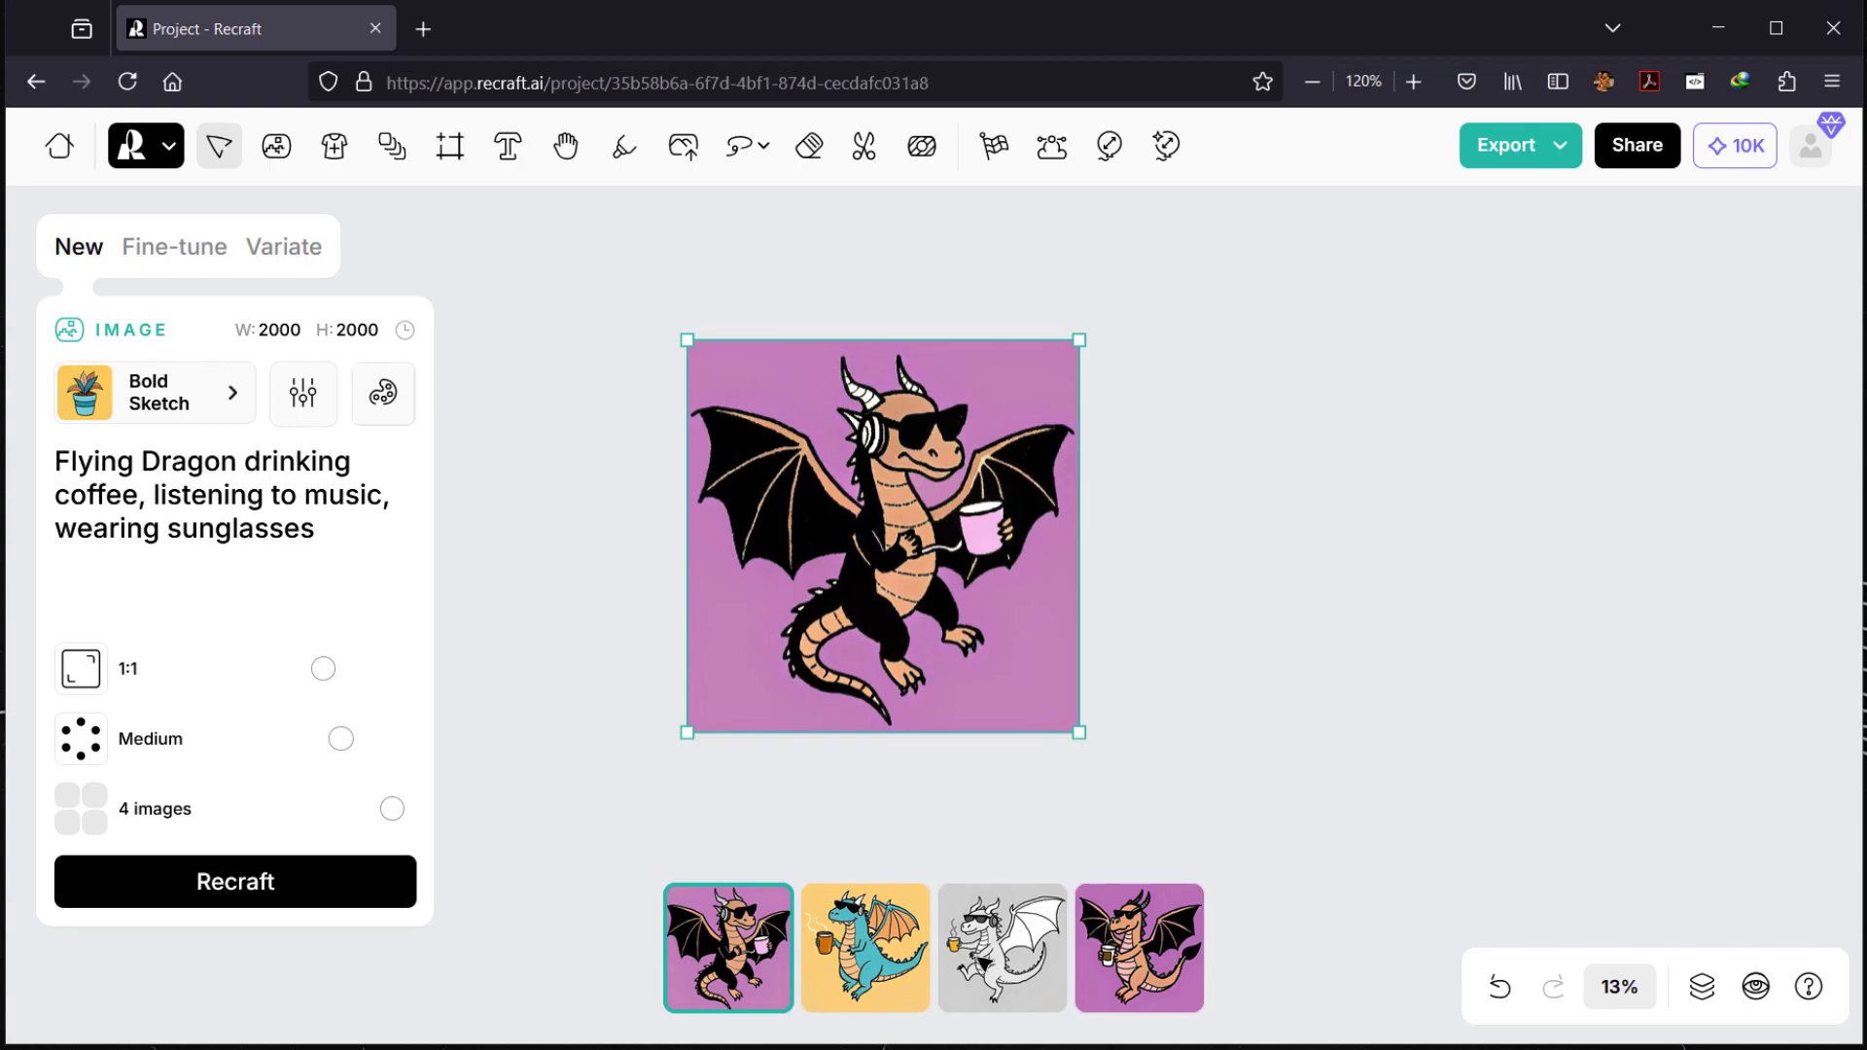
scroll(810, 658, "up", 3)
scroll(810, 658, "down", 3)
scroll(938, 546, "up", 3)
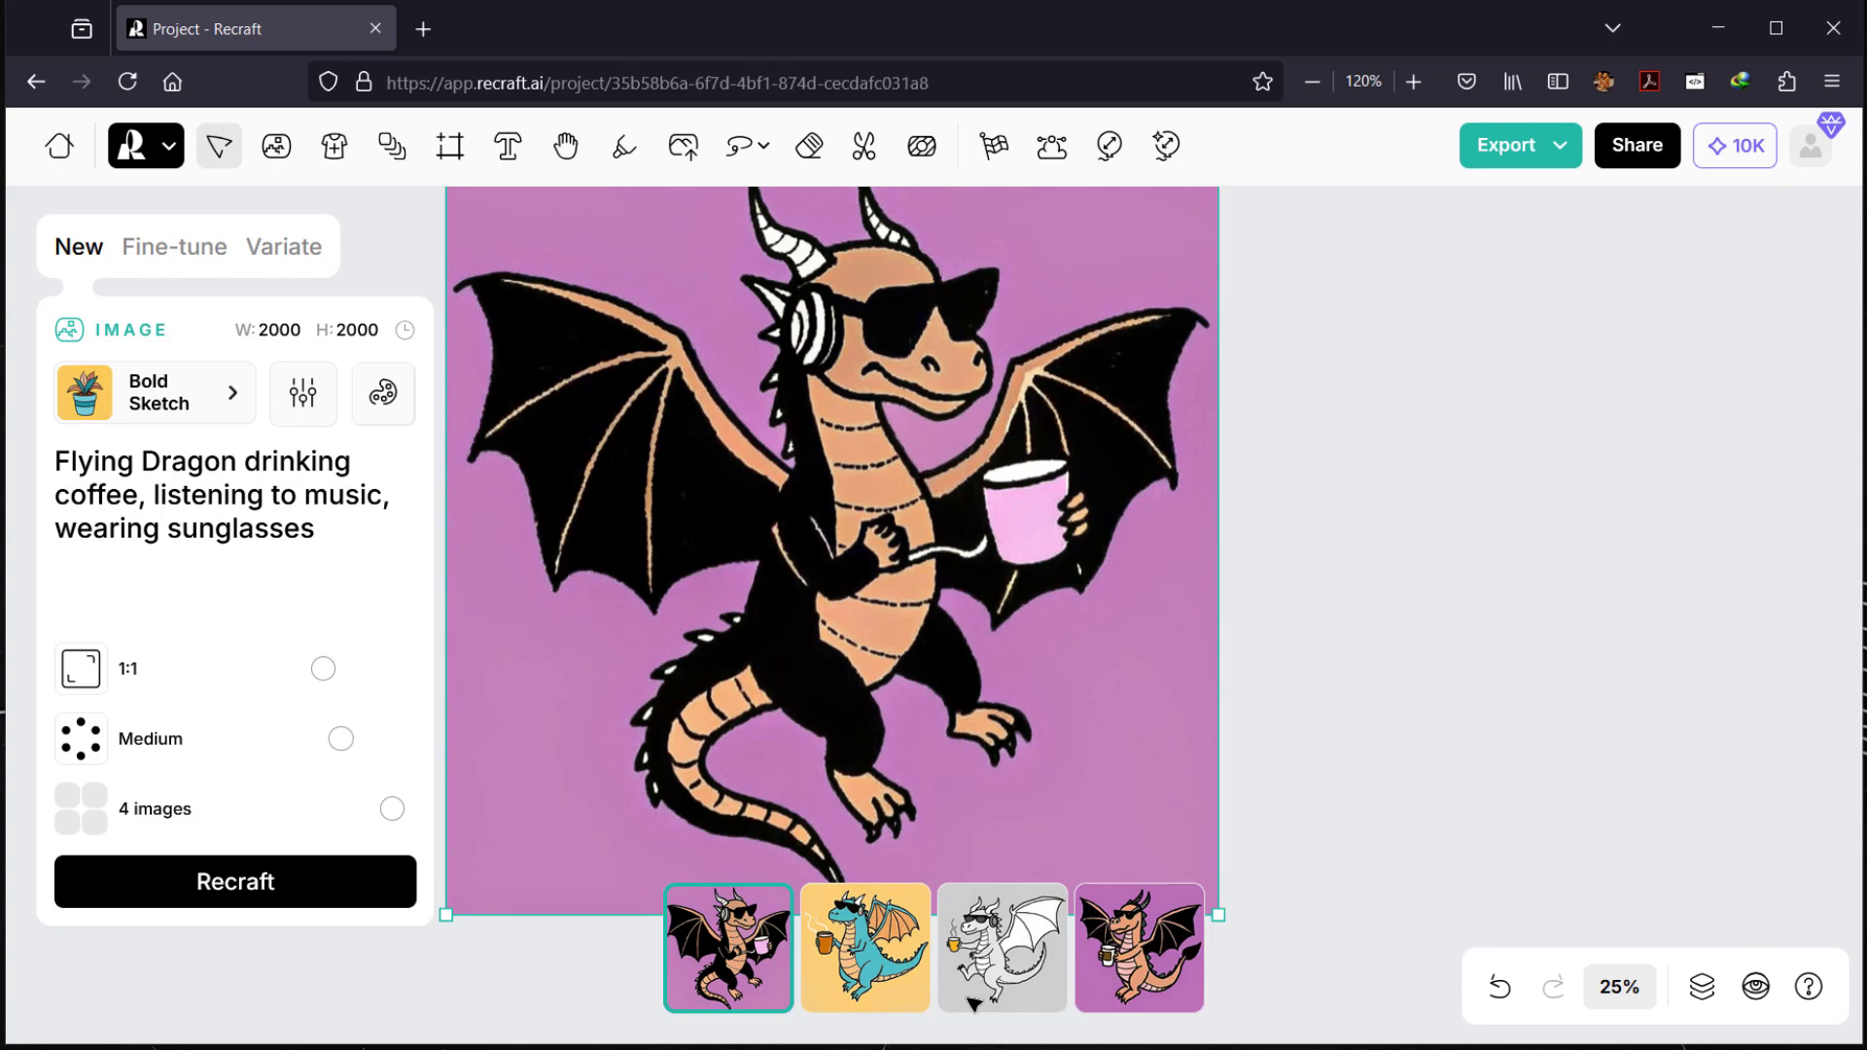
left_click(872, 951)
scroll(707, 596, "up", 2)
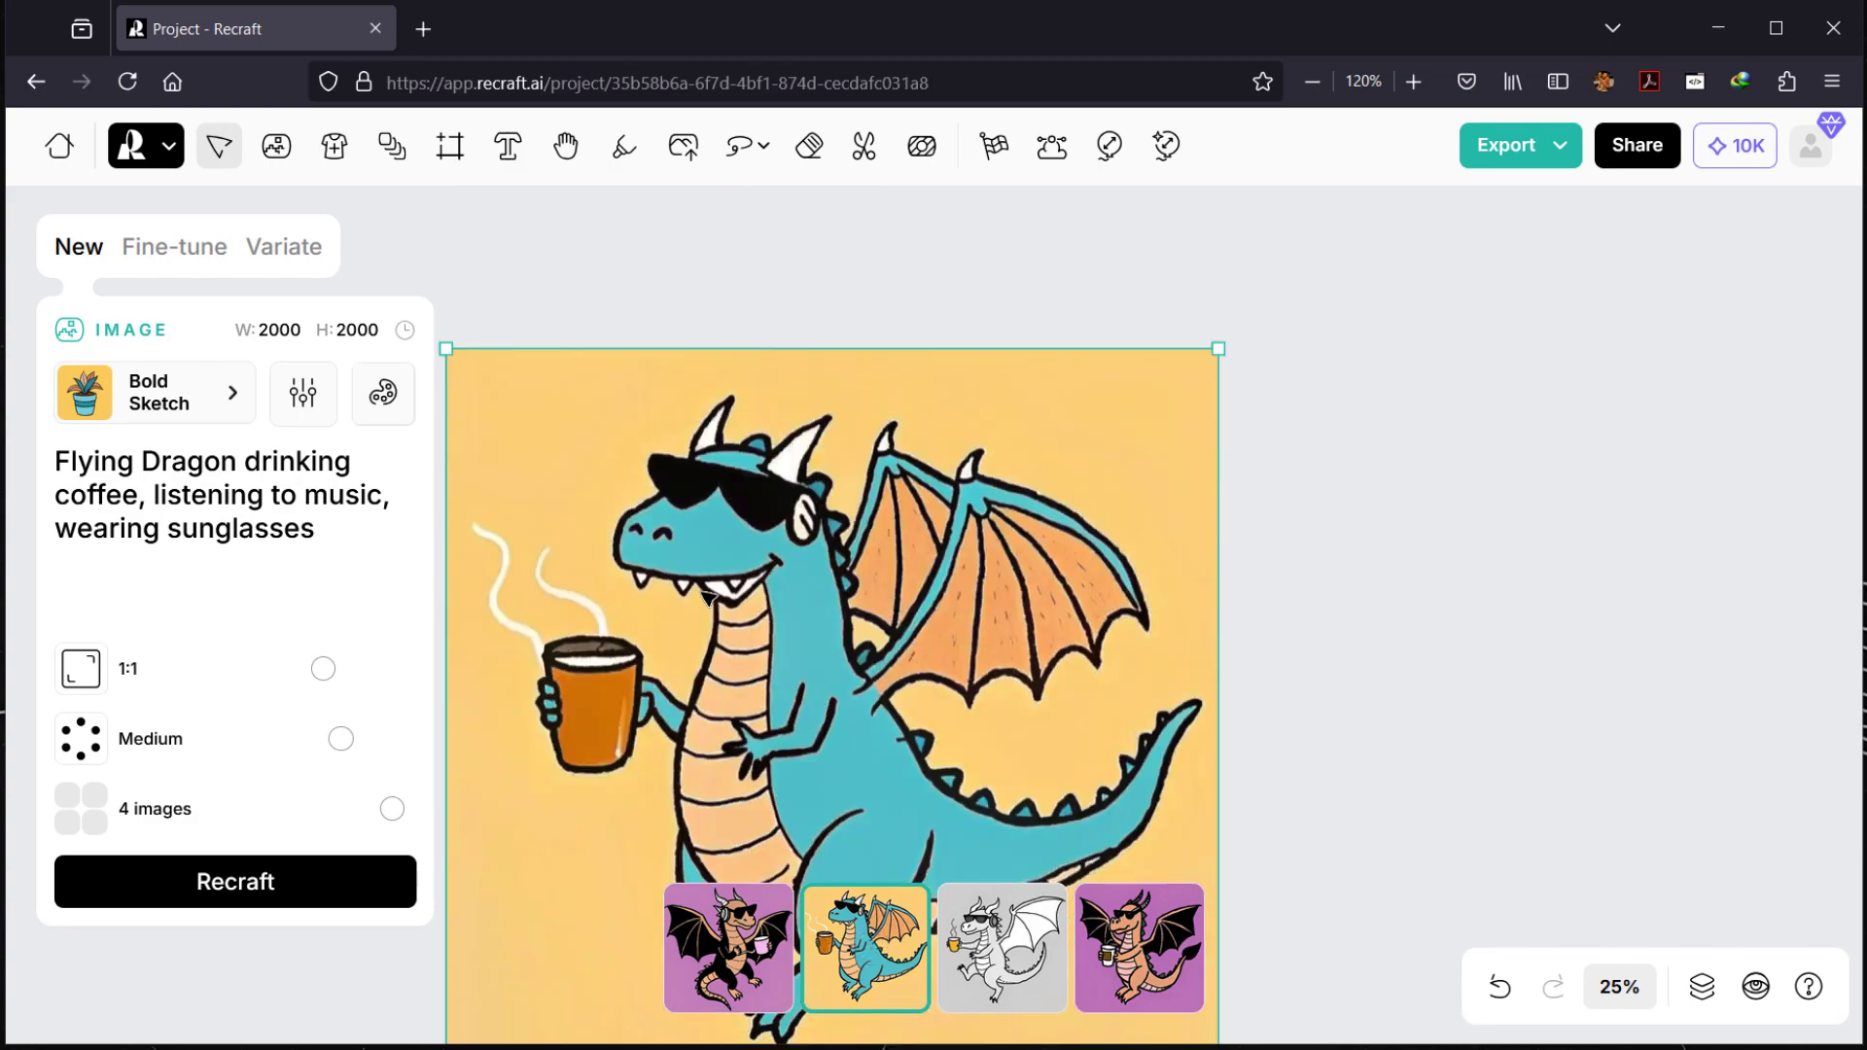
scroll(707, 596, "down", 2)
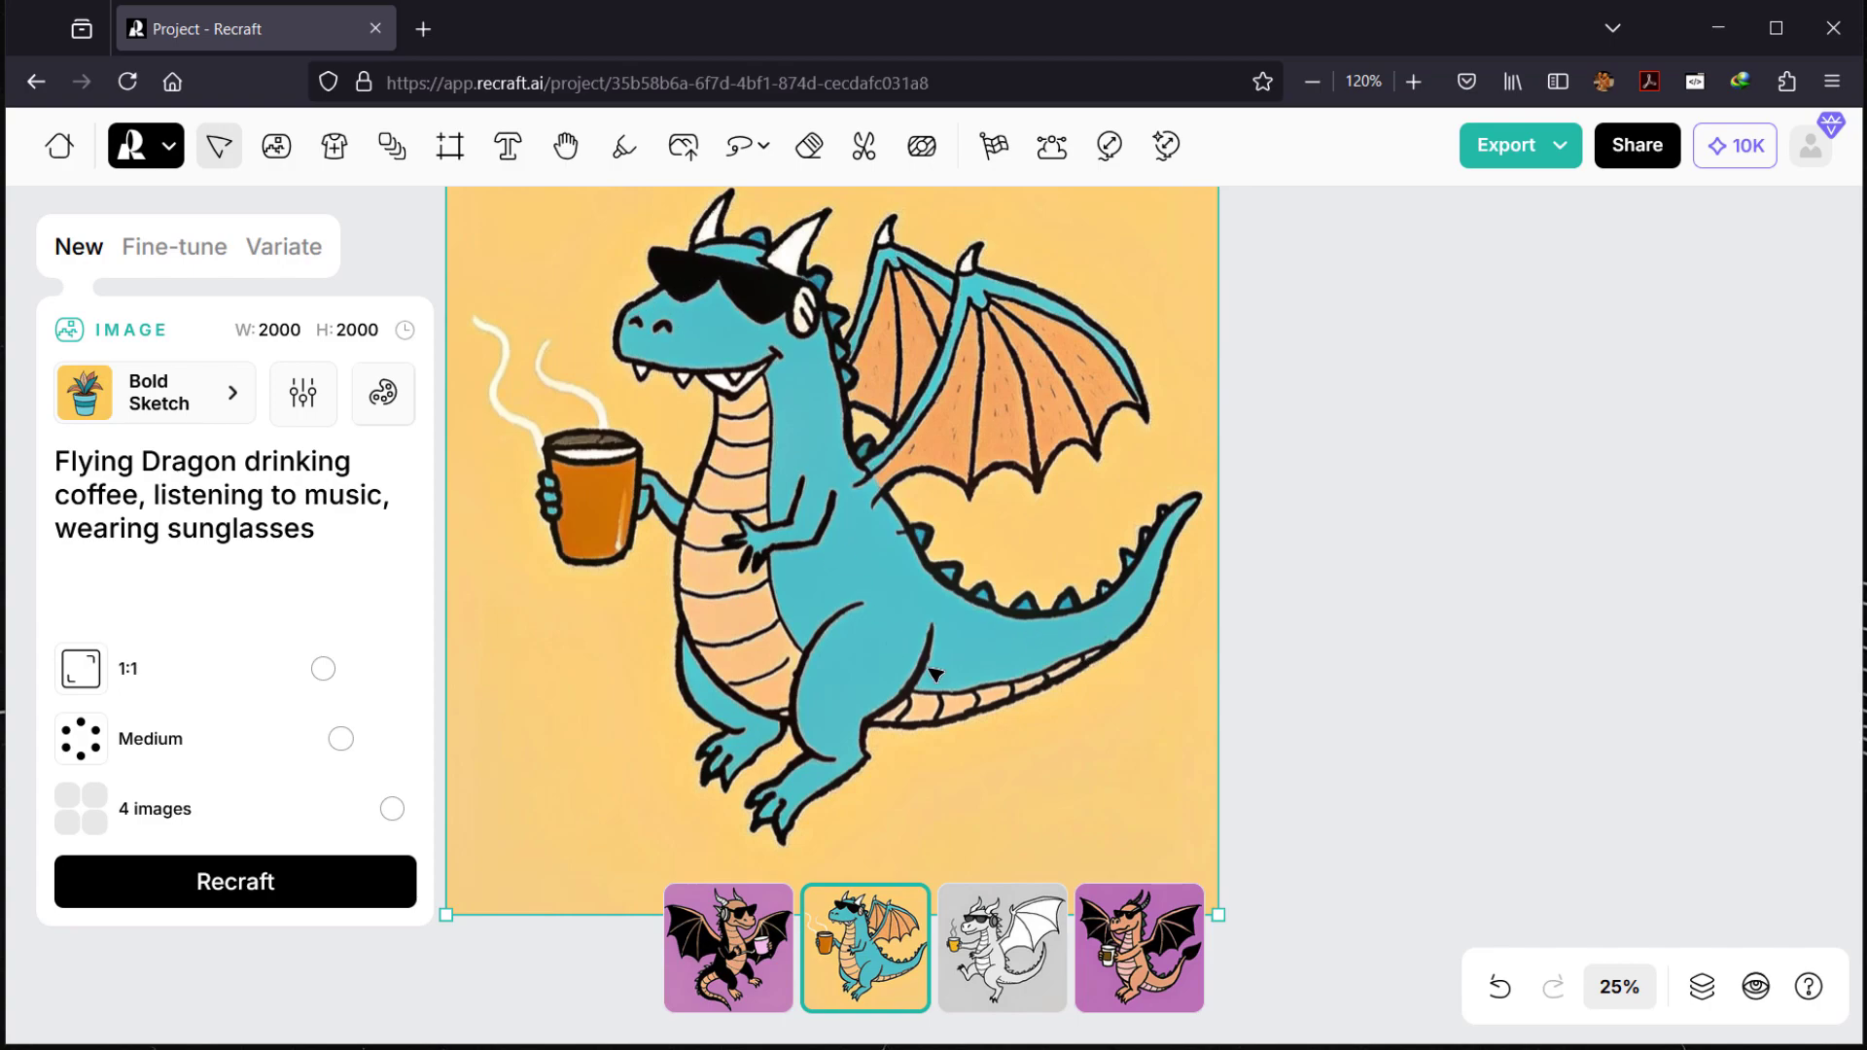
scroll(503, 379, "up", 2)
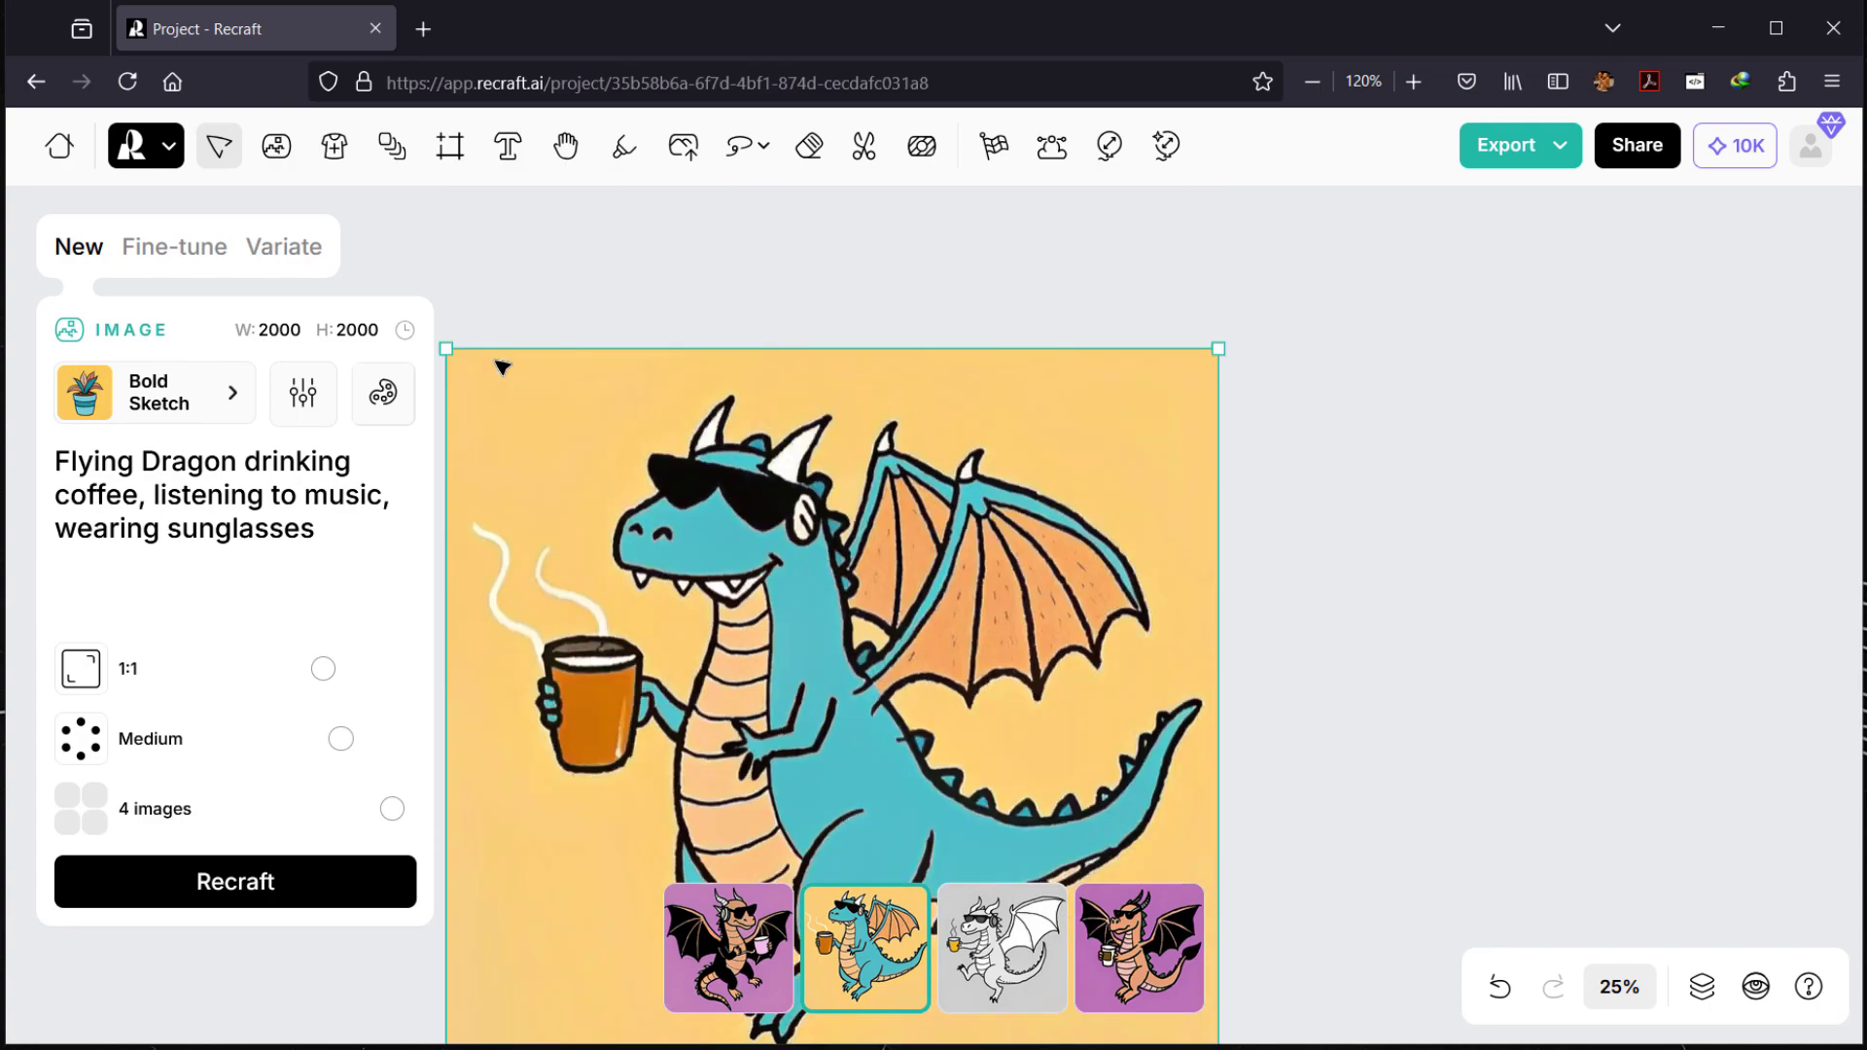
Step: Compare the generated dragon variants and choose the grey dragon with the yellow cup
scroll(587, 539, "down", 2)
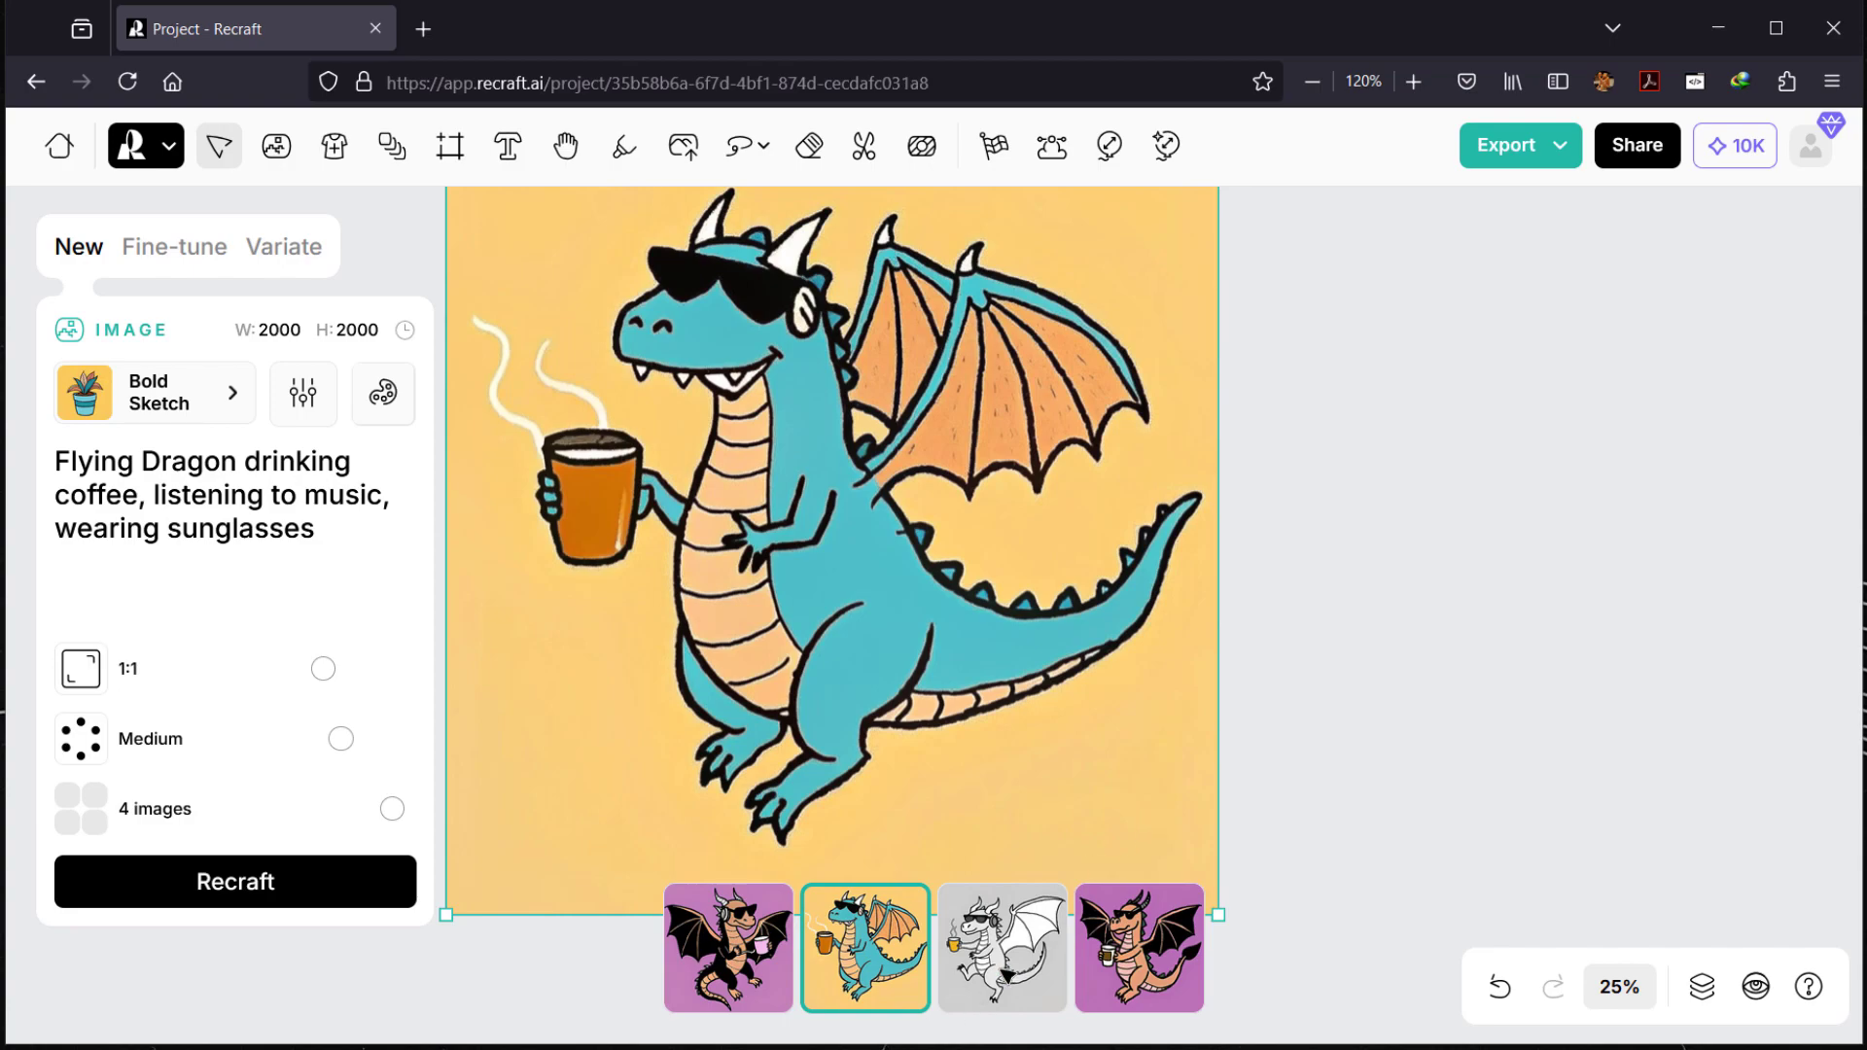
left_click(1008, 975)
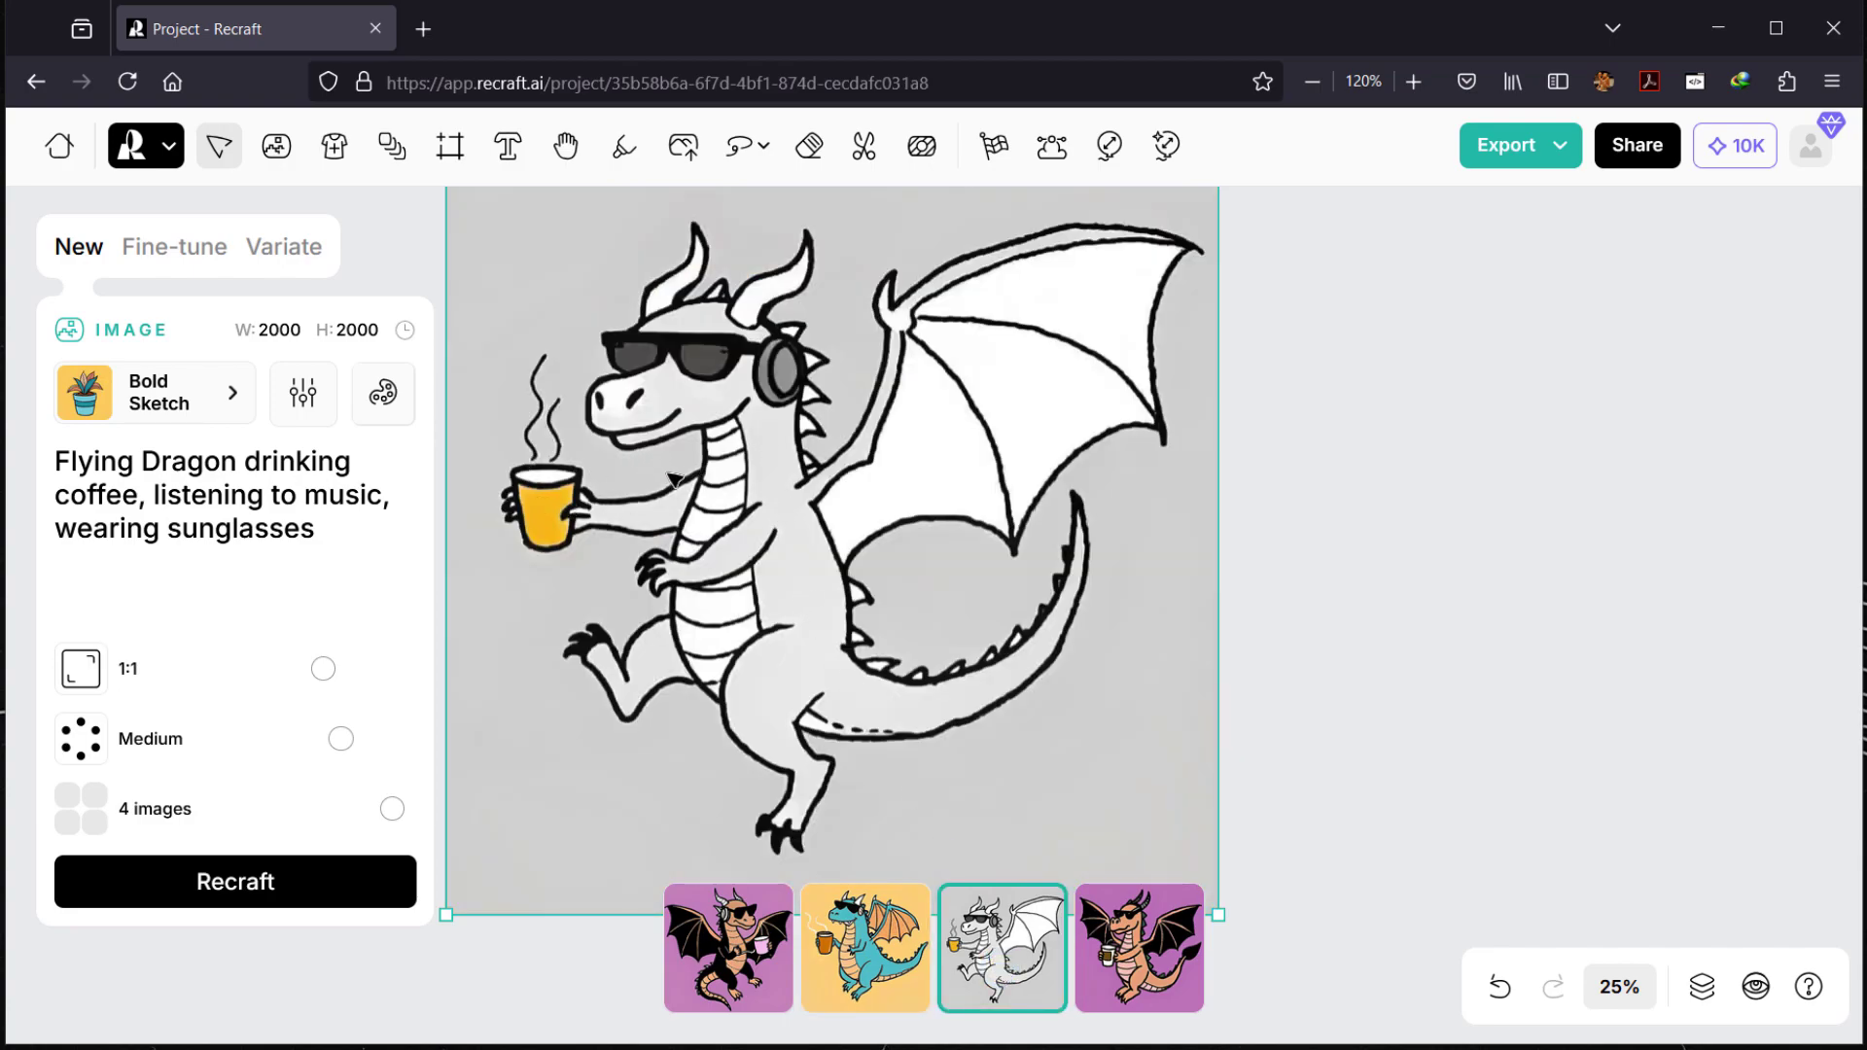
left_click(1110, 931)
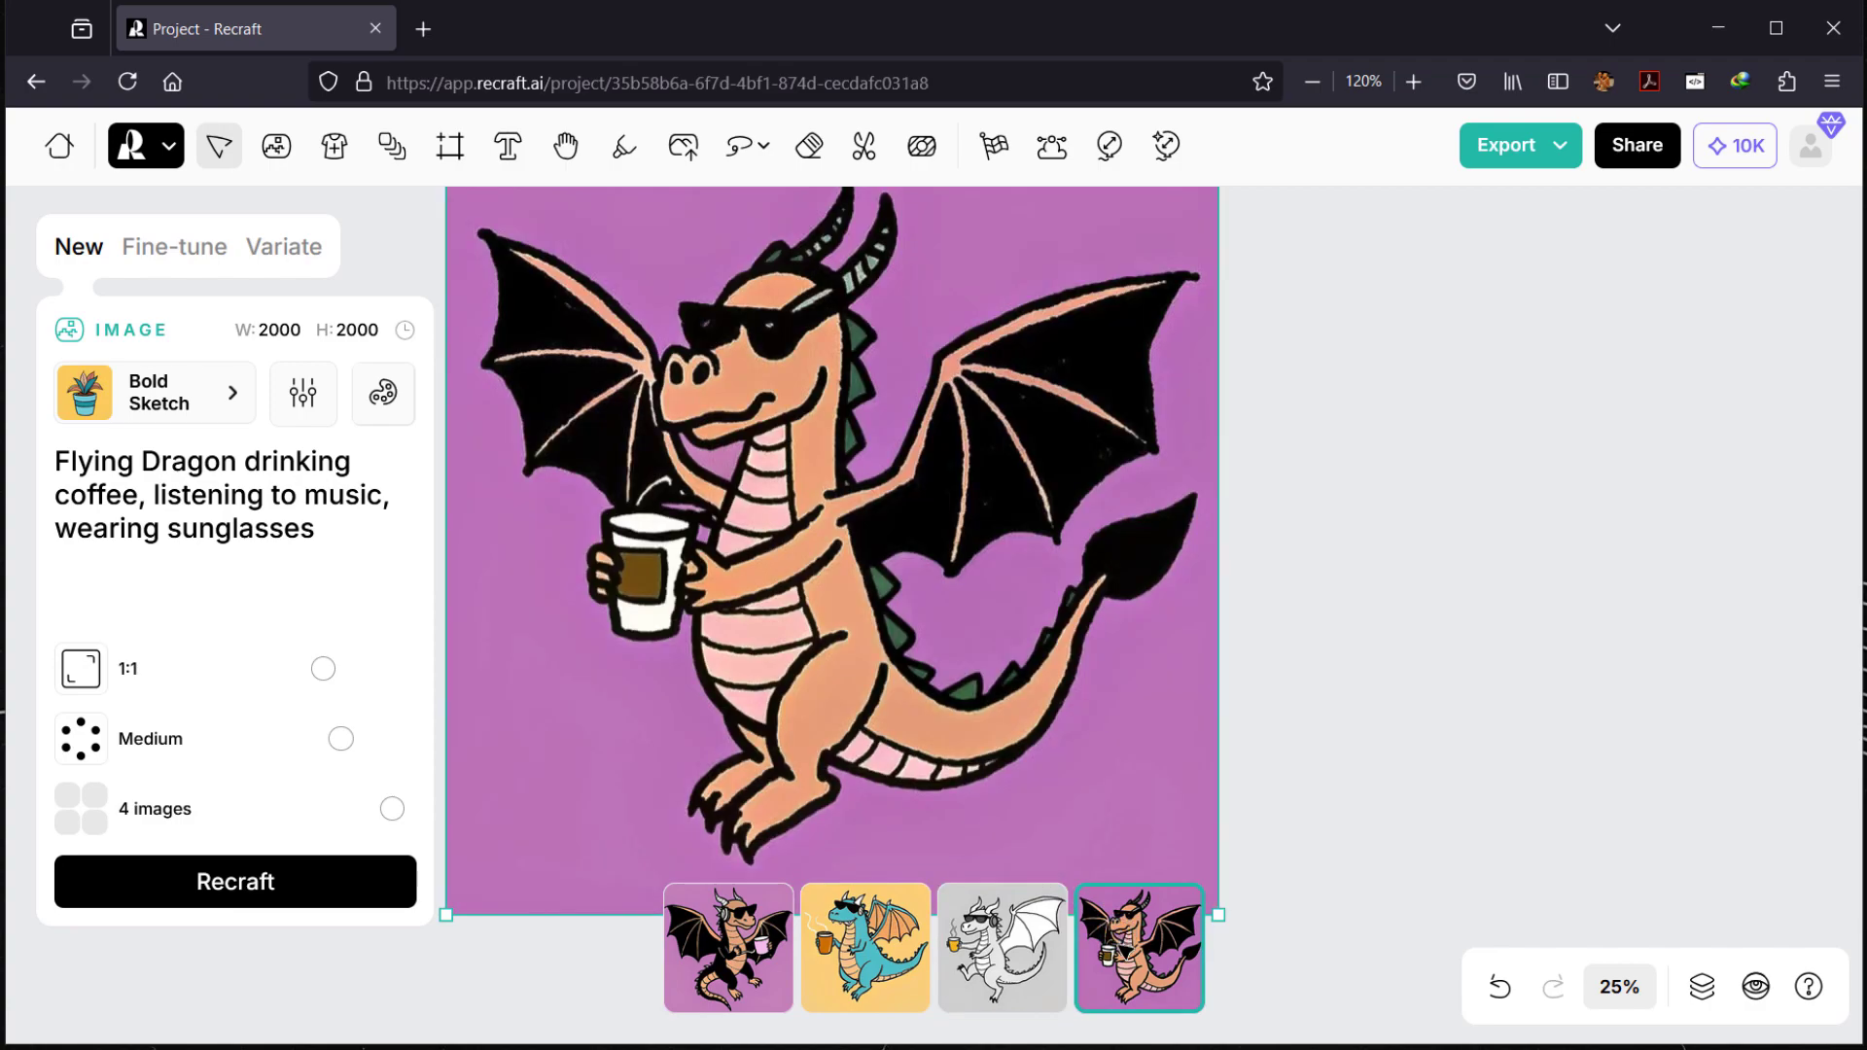
left_click(988, 951)
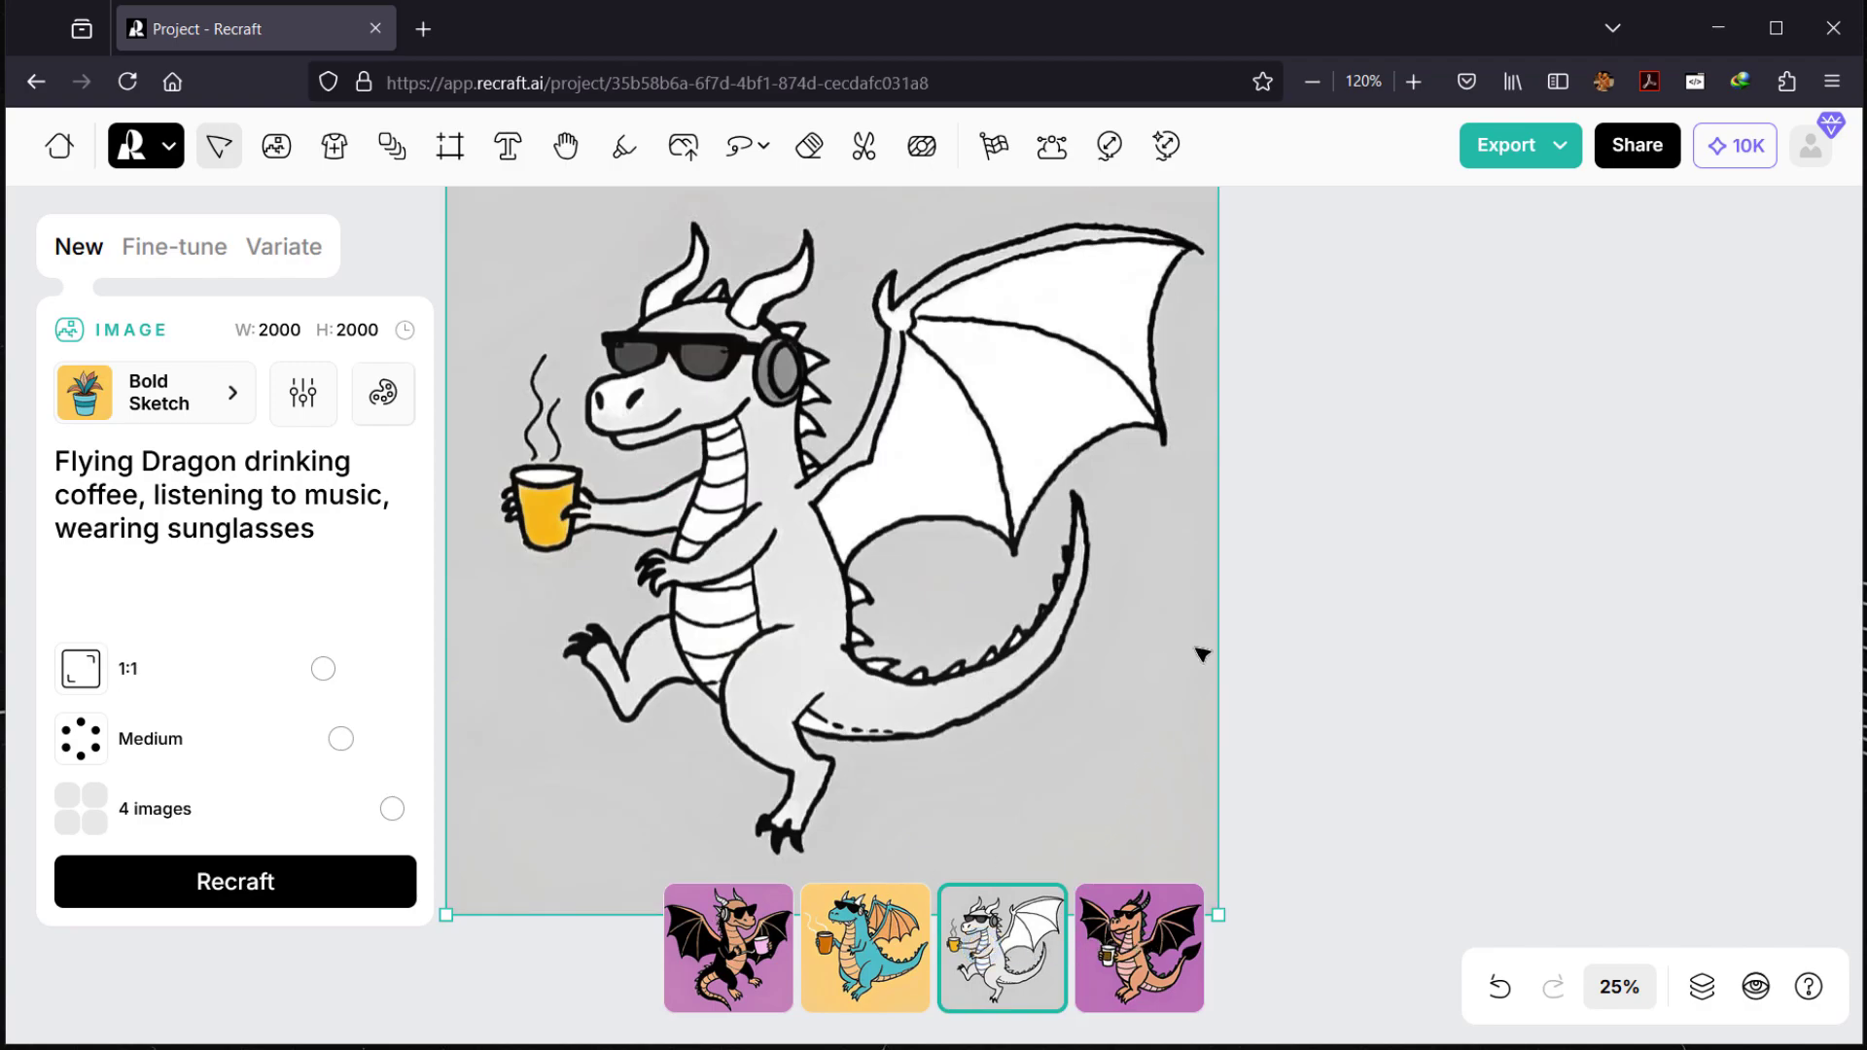
Step: Duplicate the grey dragon image and place the copy beside the original
left_click(1438, 584)
left_click(811, 458)
left_click_drag(914, 477, 1813, 483)
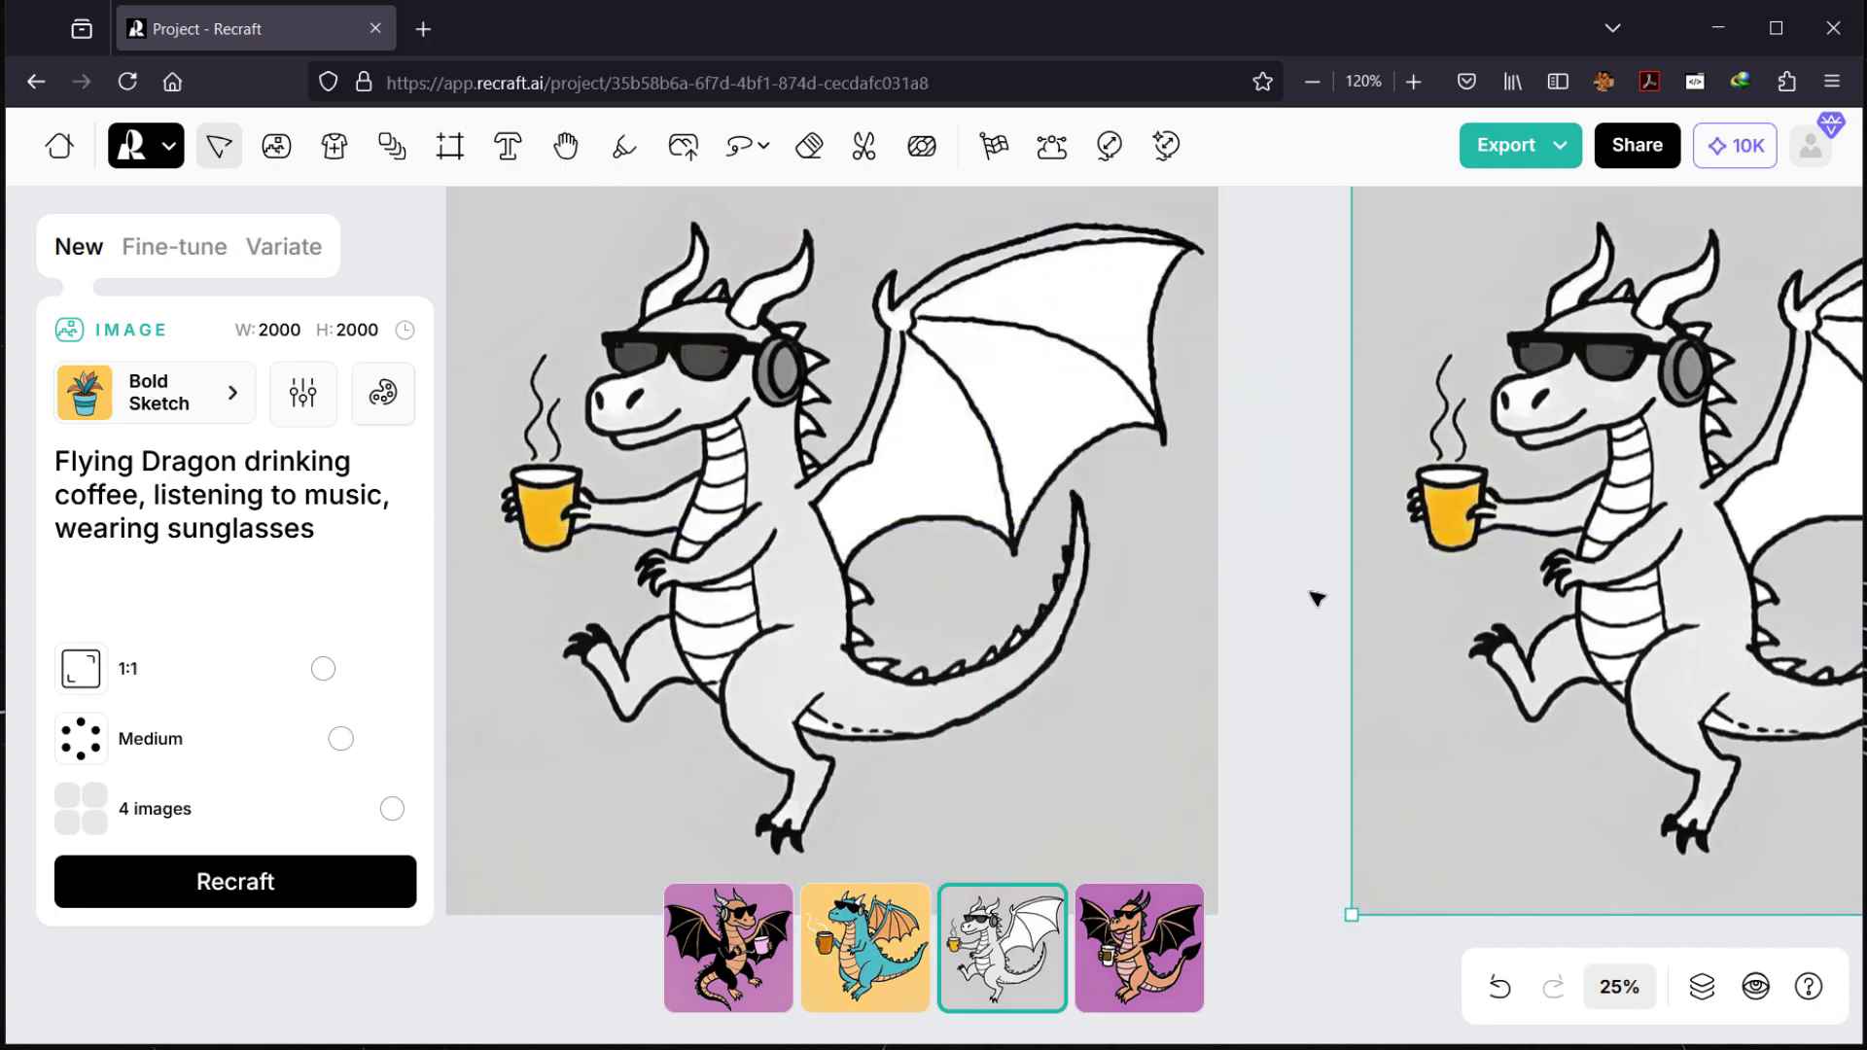
scroll(1317, 596, "down", 5)
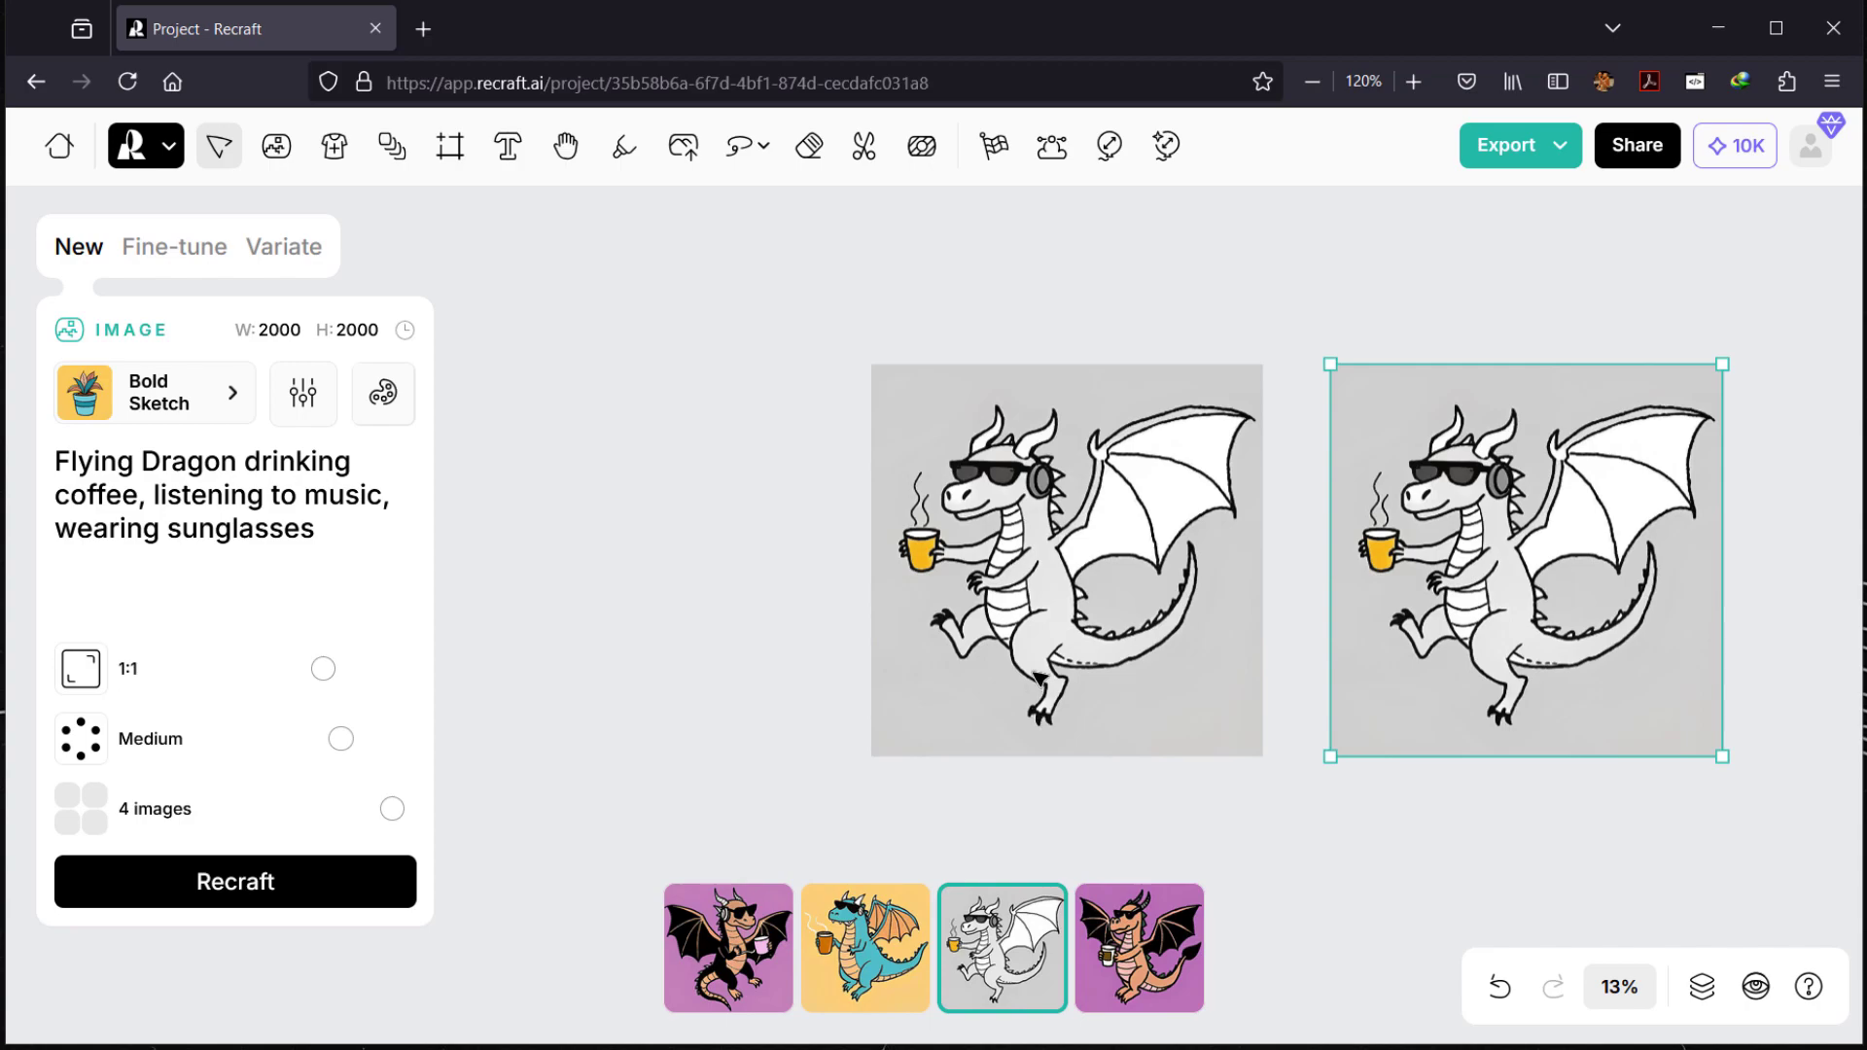
key("space")
left_click_drag(1074, 559, 744, 555)
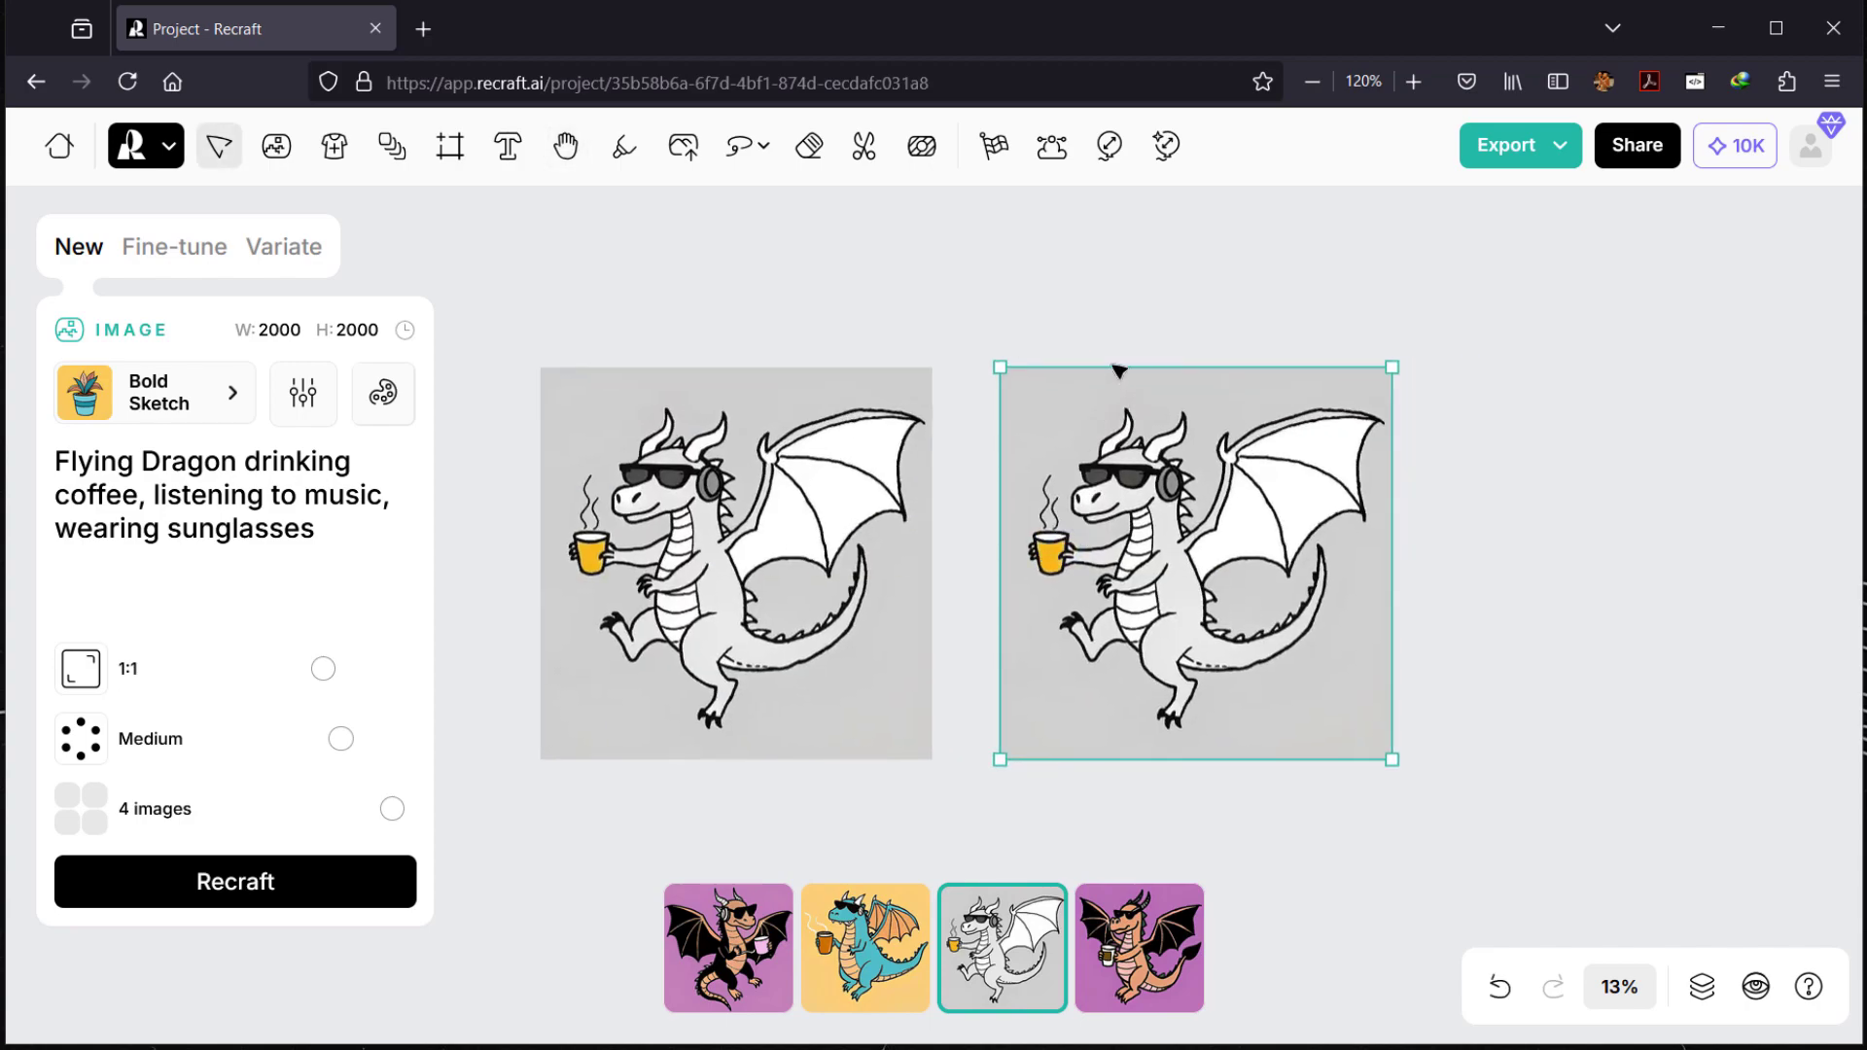
Step: Move the duplicated grey dragon image away from the original to the empty area above the icon set
left_click_drag(1071, 400, 1452, 374)
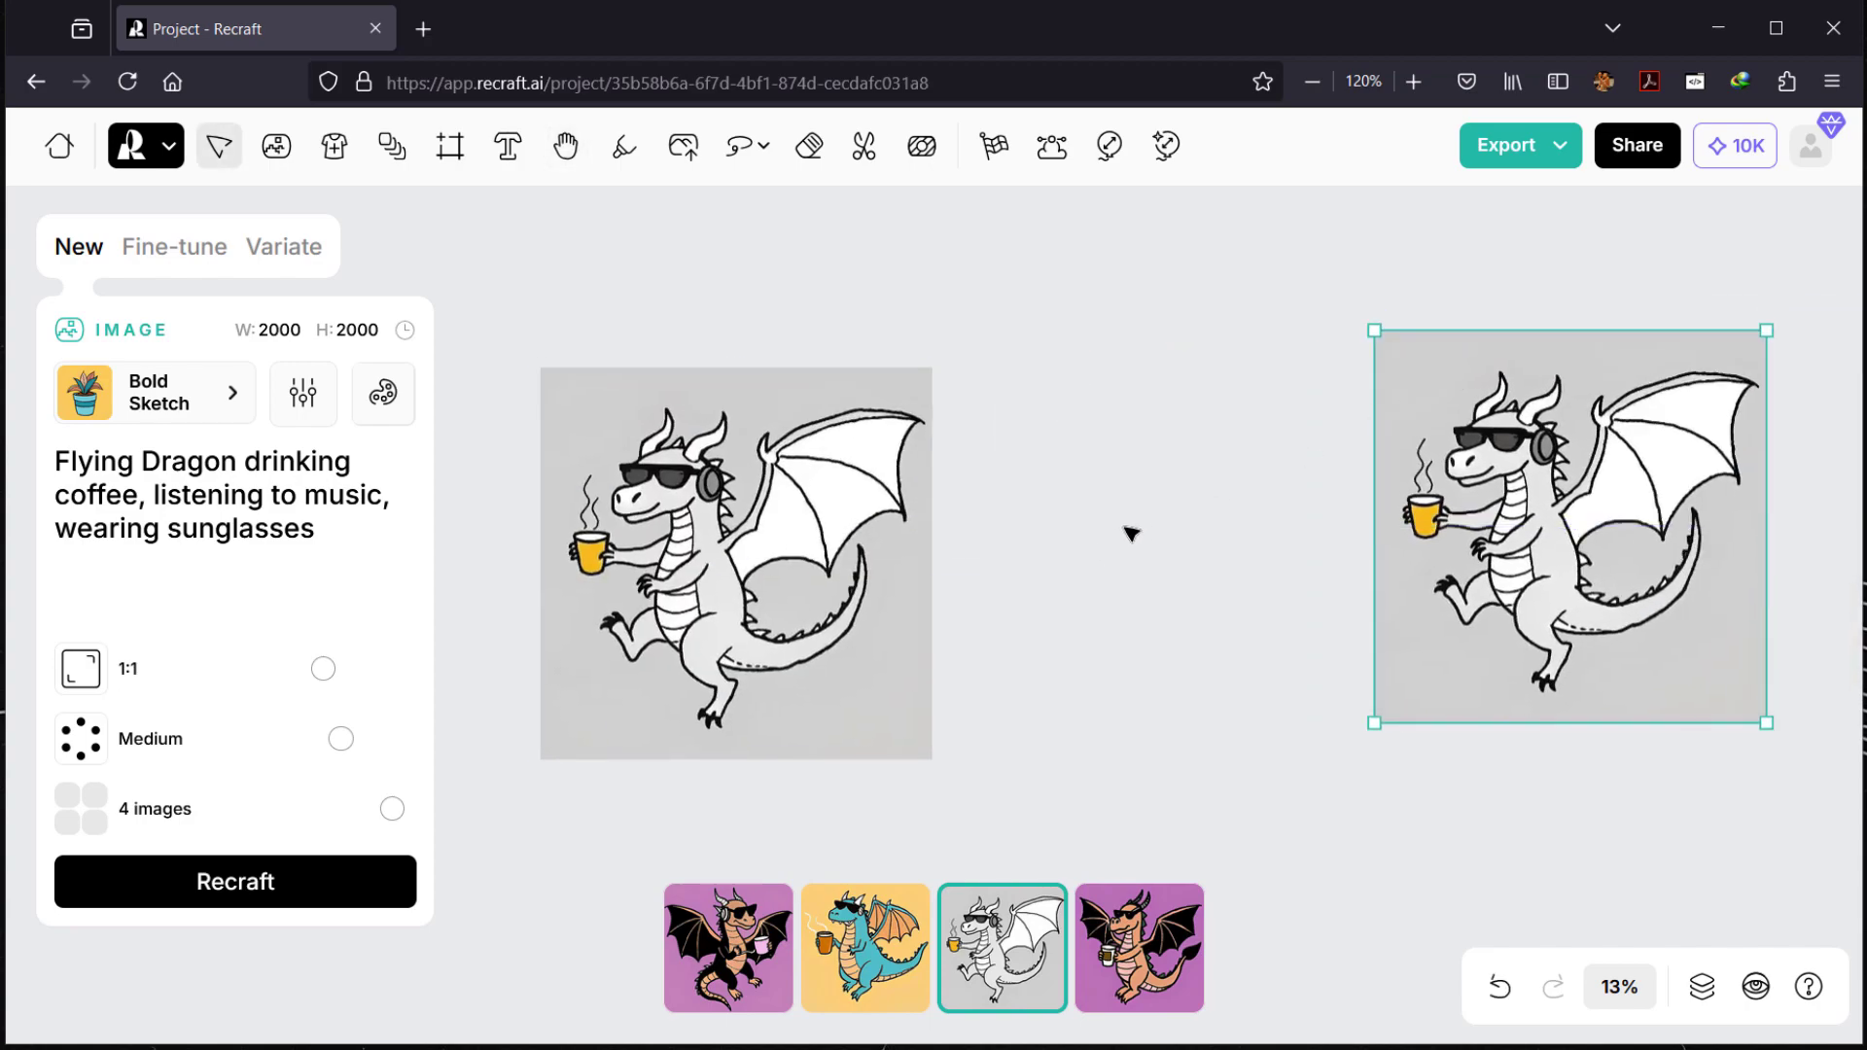
scroll(1129, 534, "down", 5)
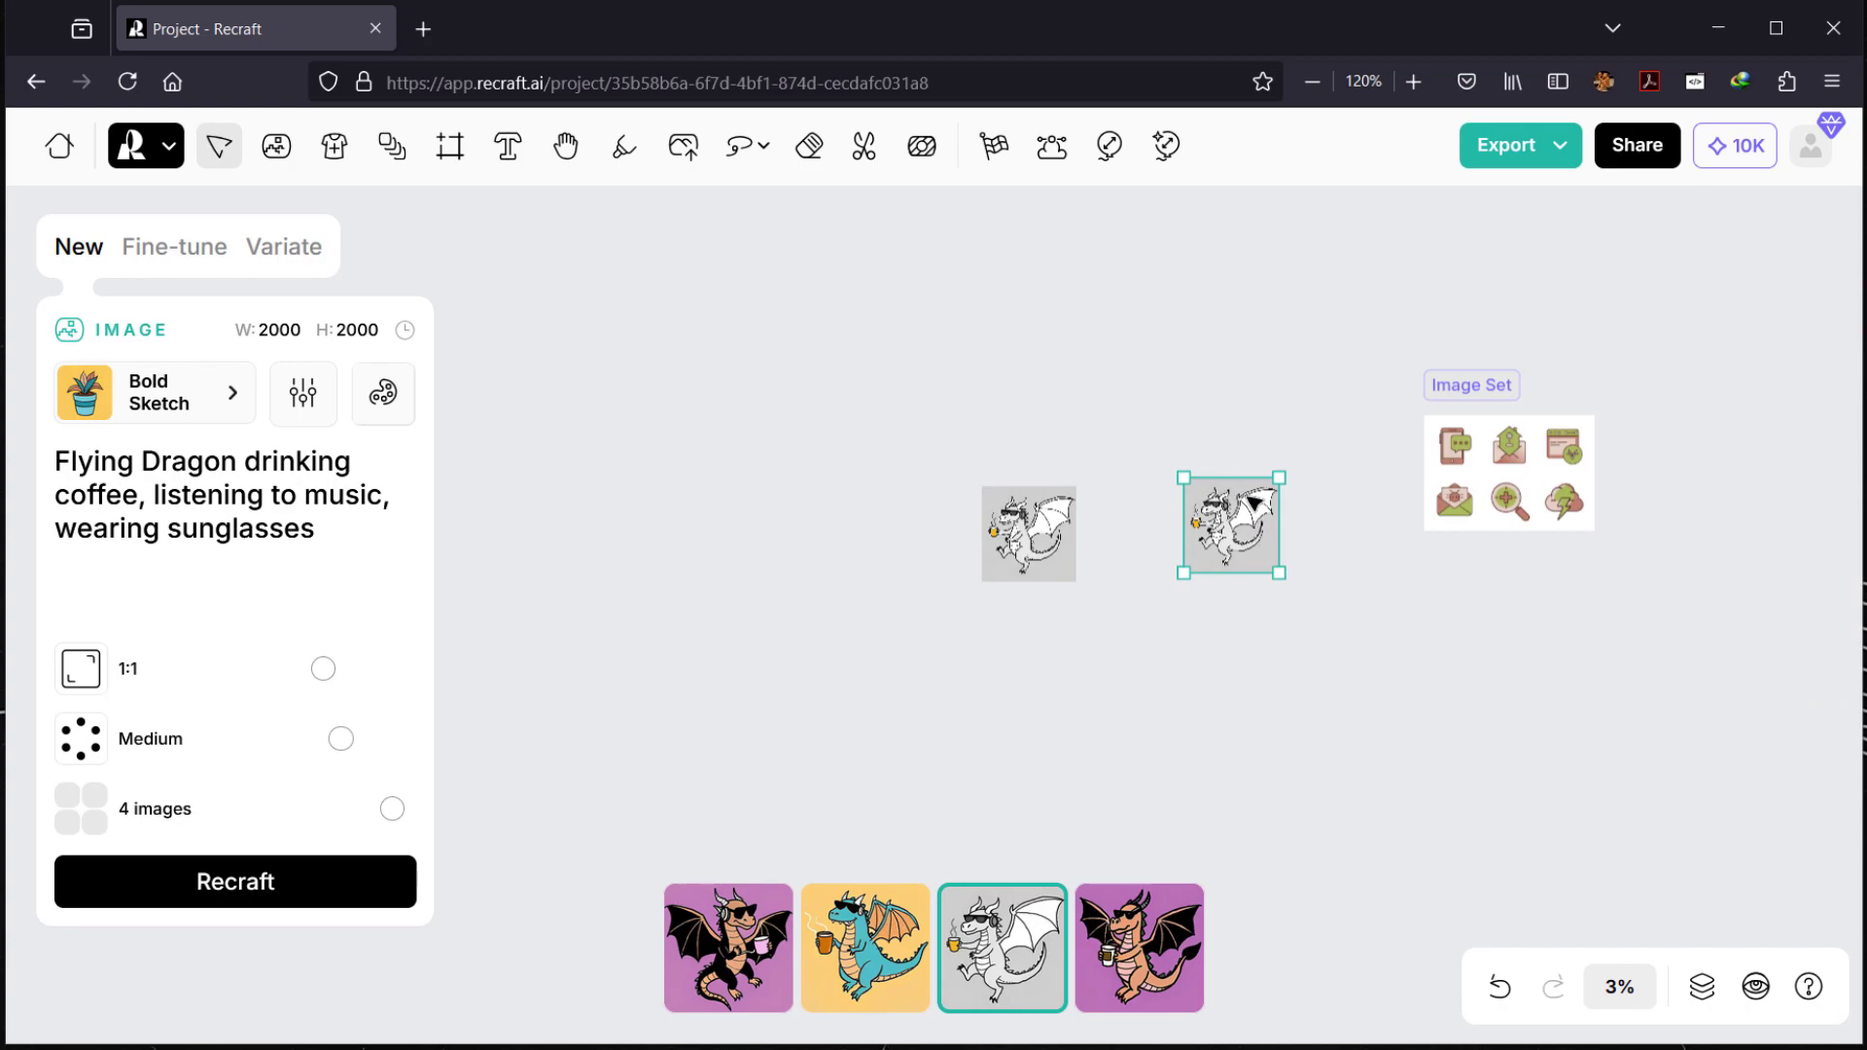
left_click_drag(1270, 528, 1513, 277)
scroll(1179, 564, "up", 3)
scroll(1172, 562, "up", 3)
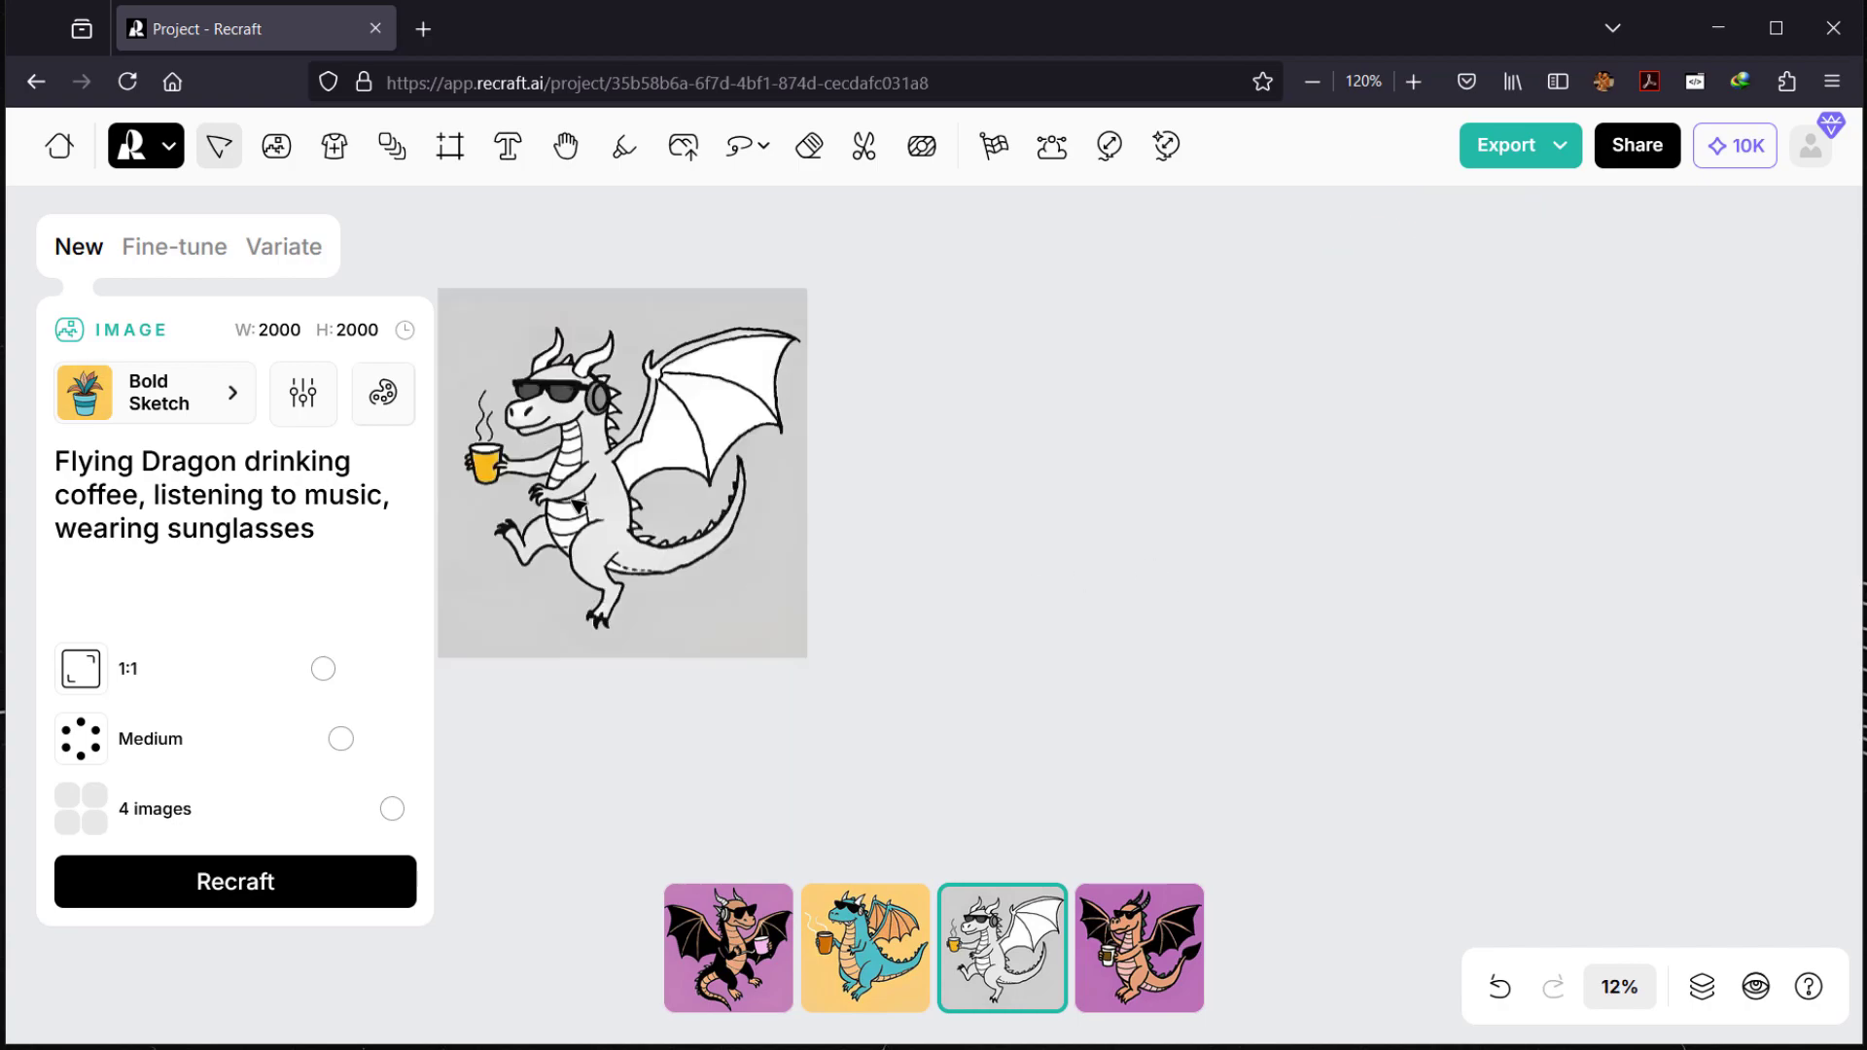
Step: Compare the variants on the original dragon image and choose the blue dragon on the yellow background
left_click_drag(578, 503, 794, 549)
scroll(785, 487, "up", 3)
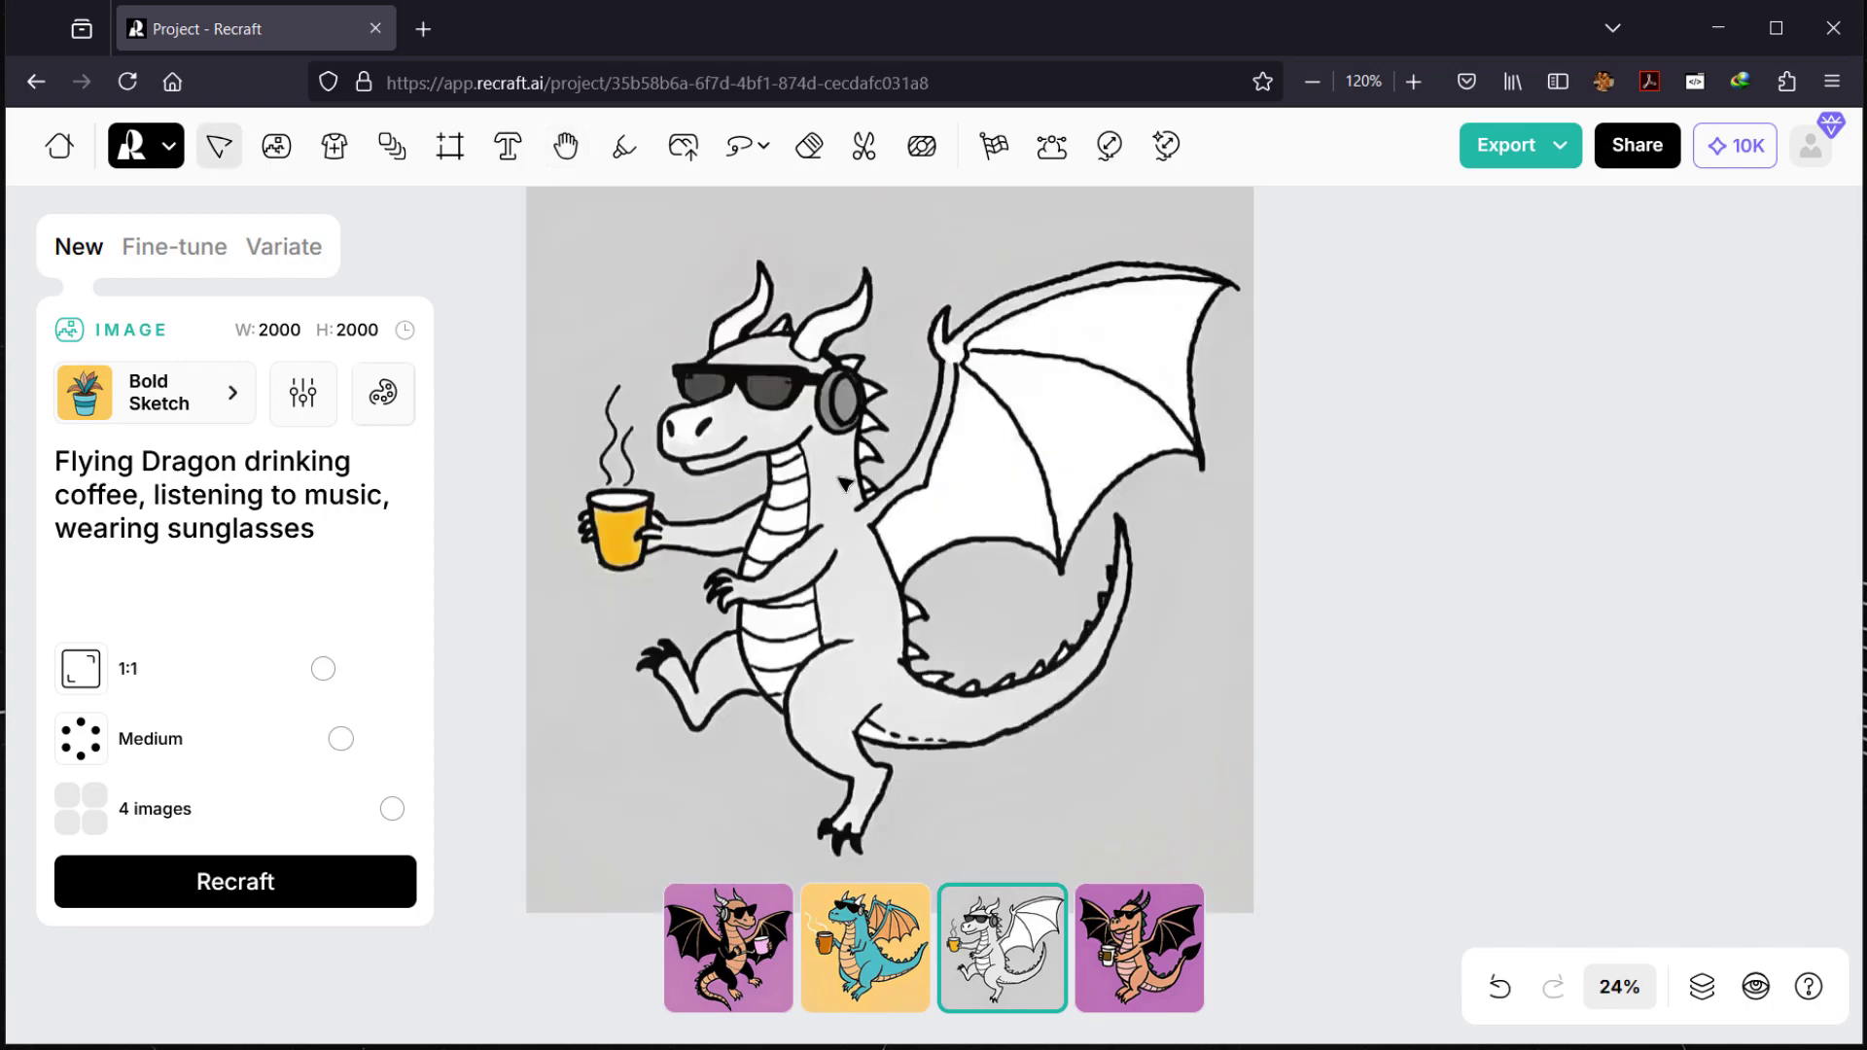
left_click(1170, 998)
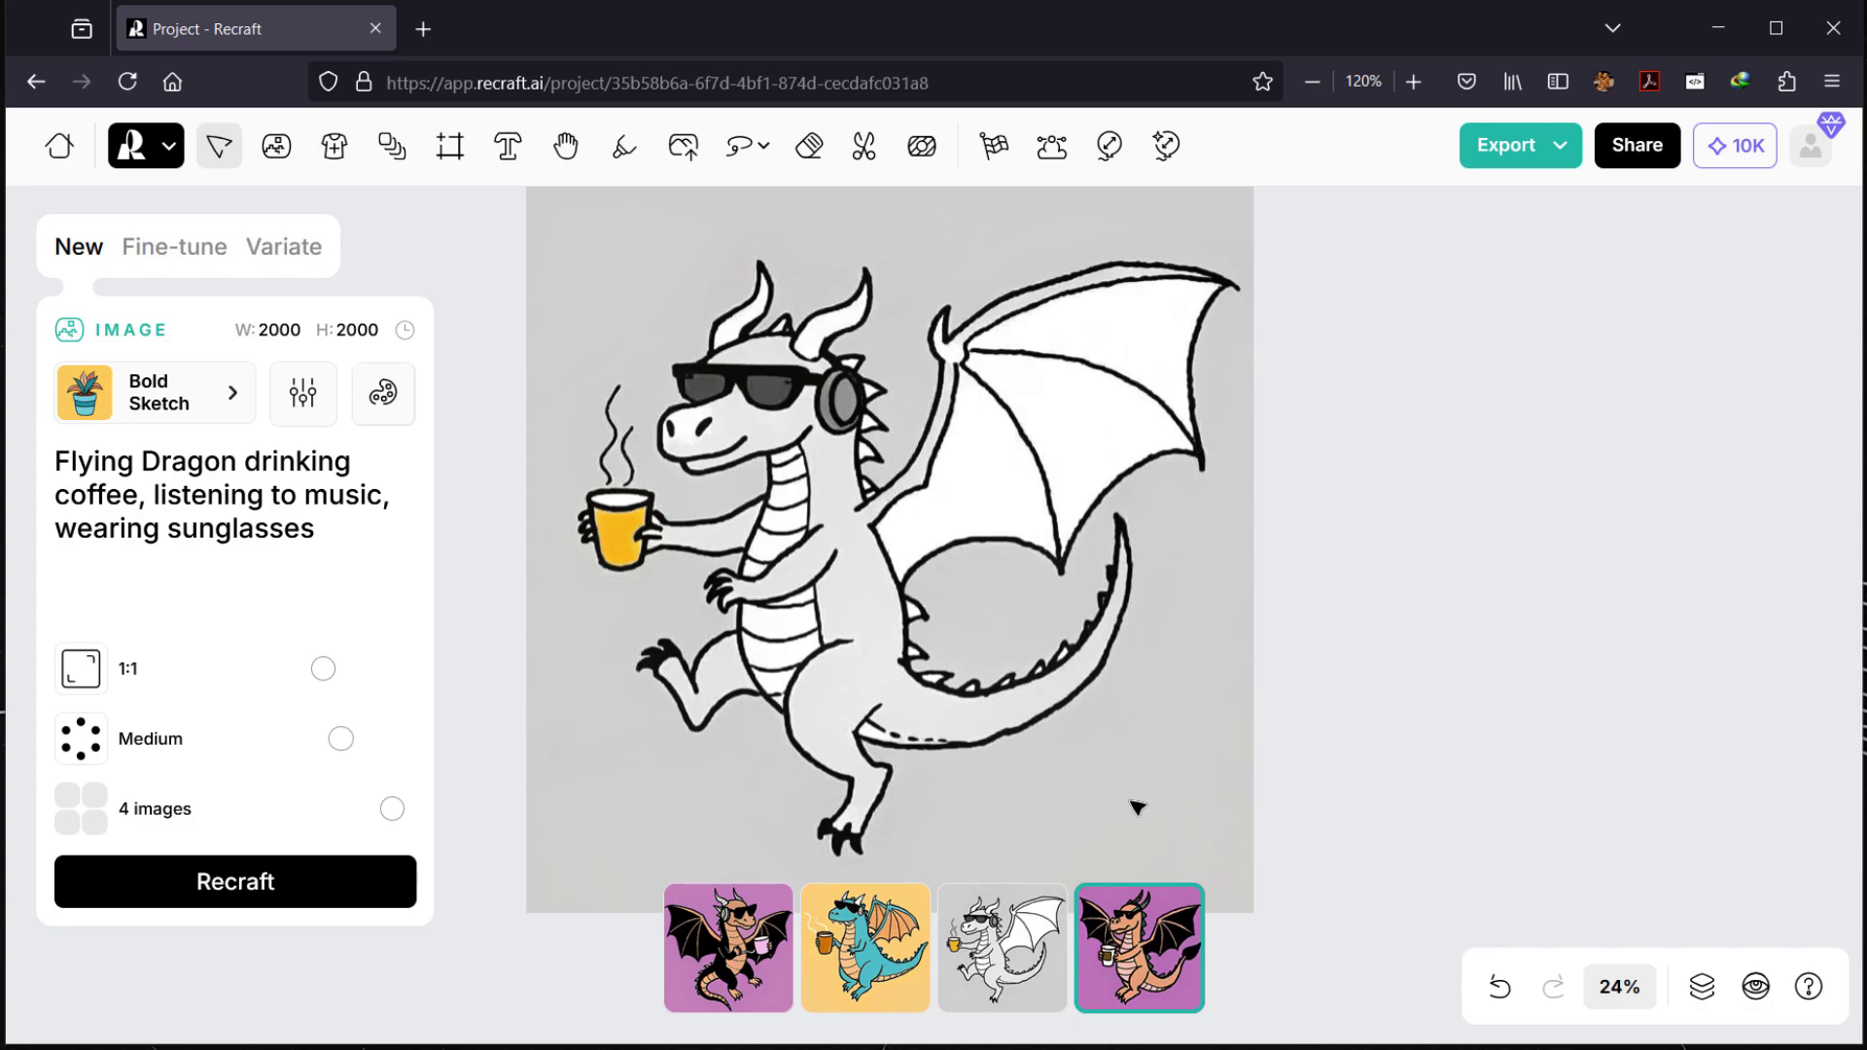
left_click(1038, 938)
left_click(1508, 662)
left_click(1127, 686)
left_click(1128, 923)
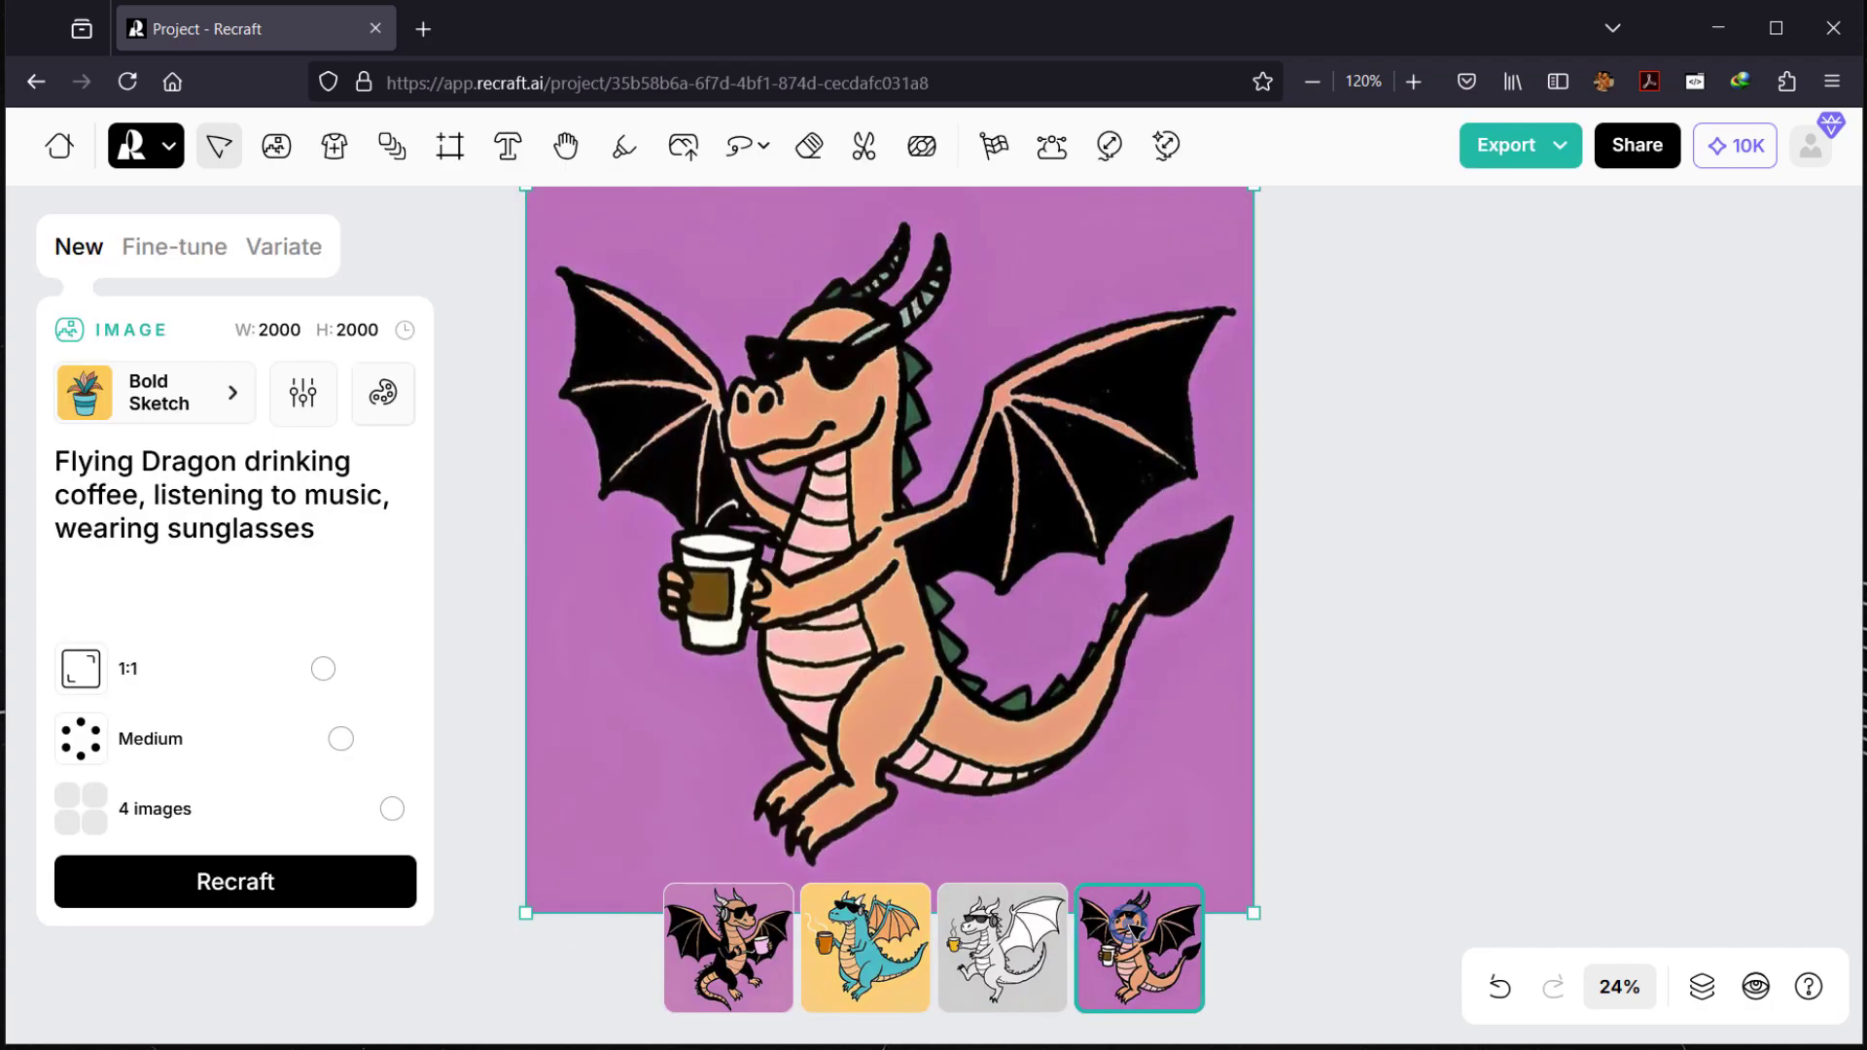
left_click(963, 932)
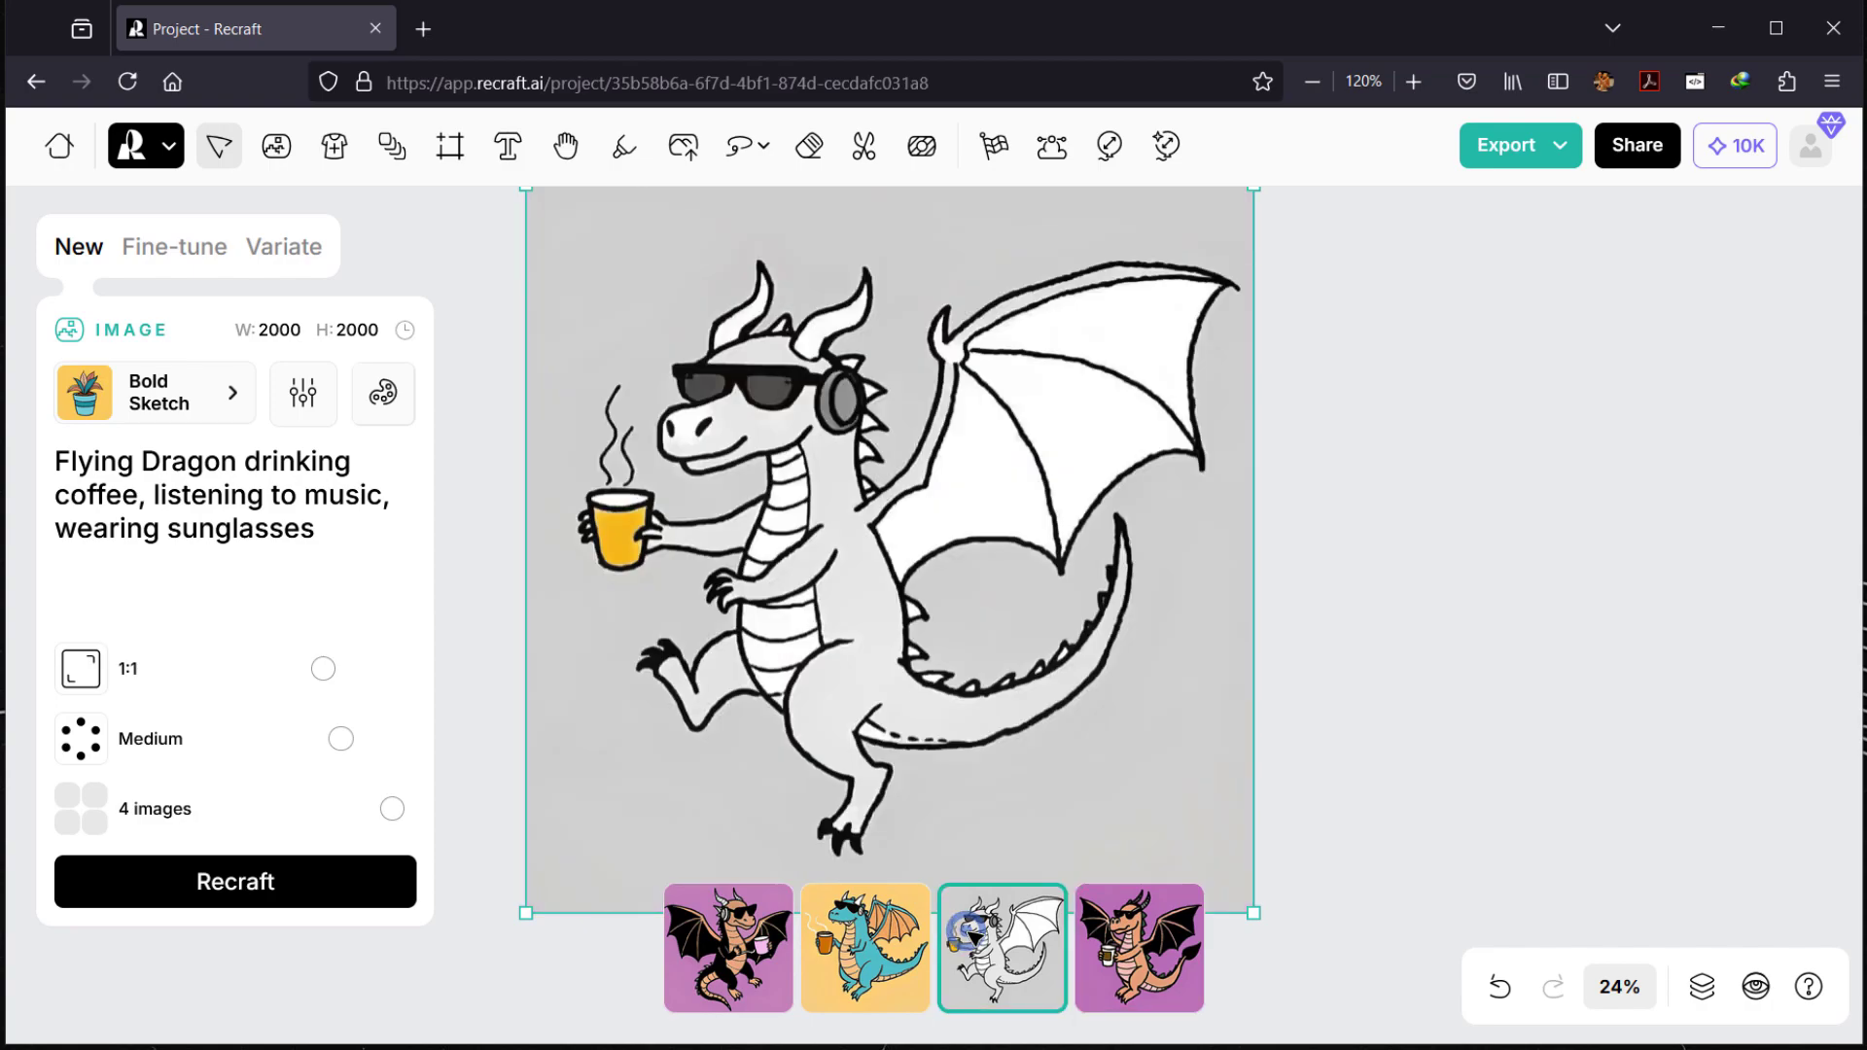
left_click(899, 945)
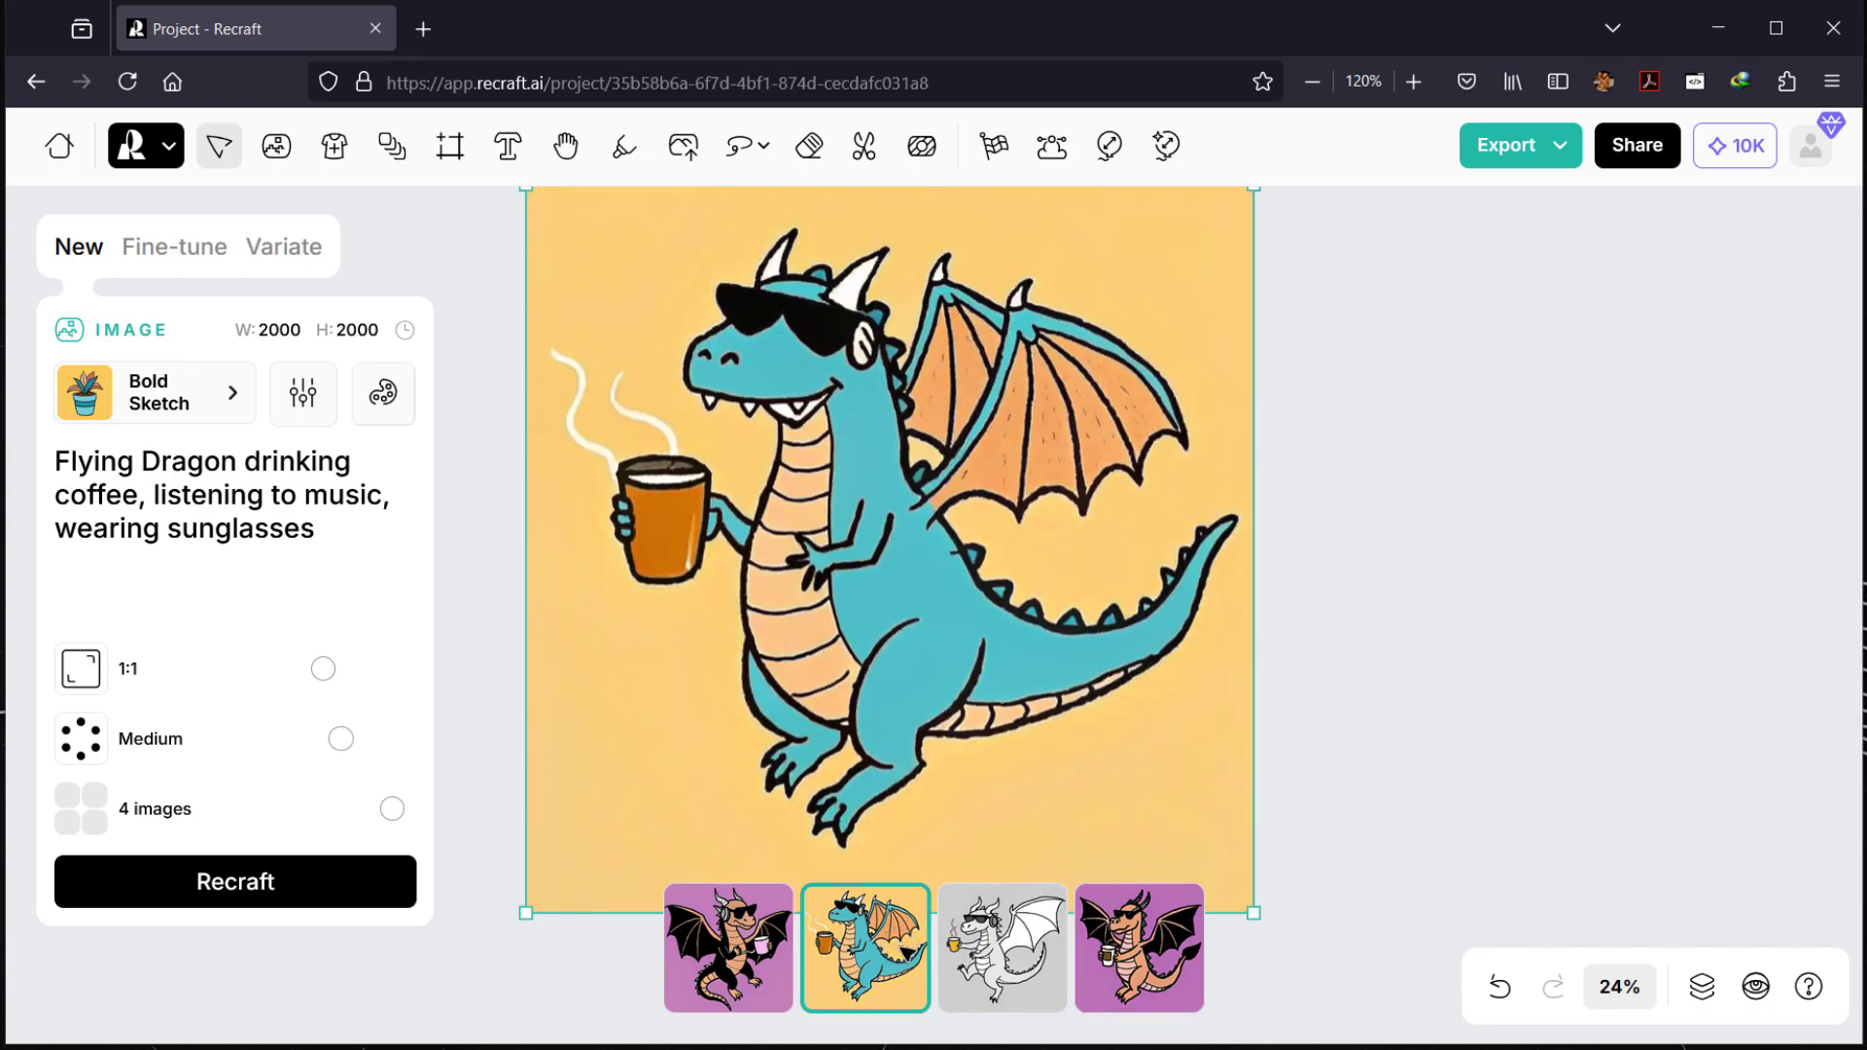
left_click(1140, 974)
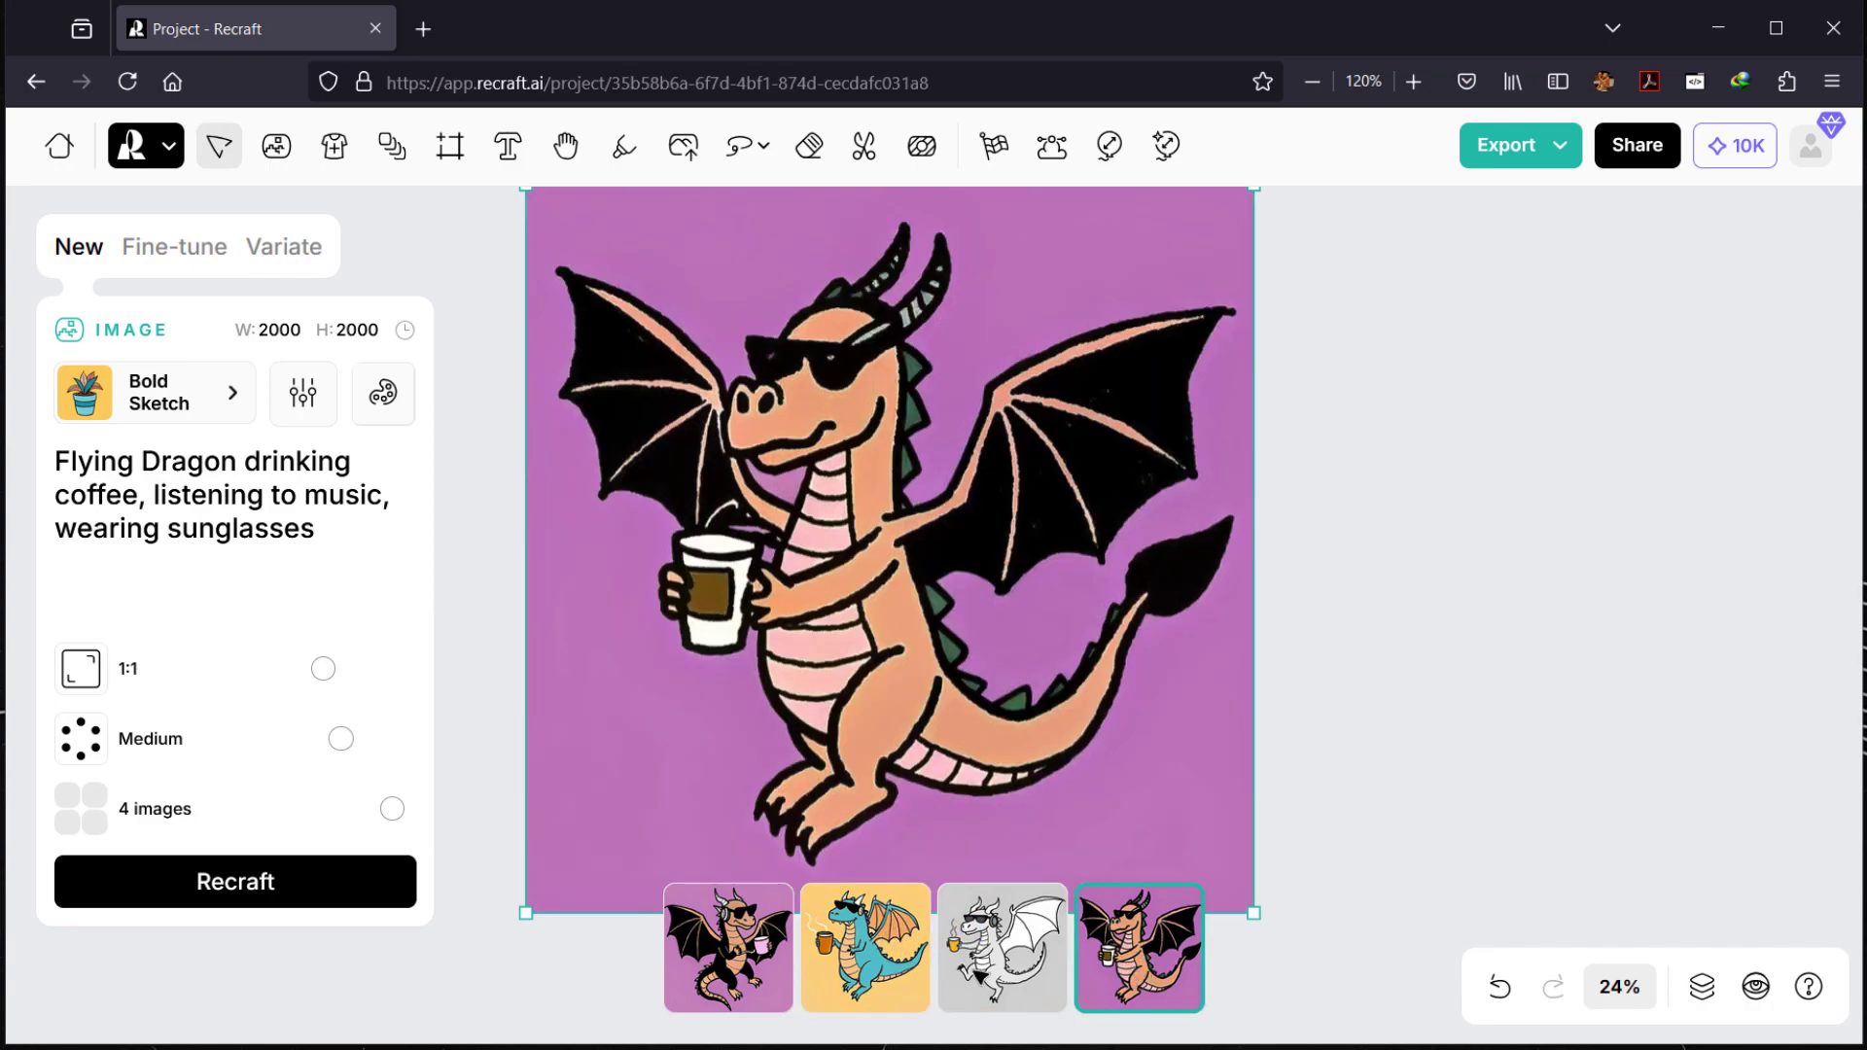
left_click(904, 949)
left_click(1002, 977)
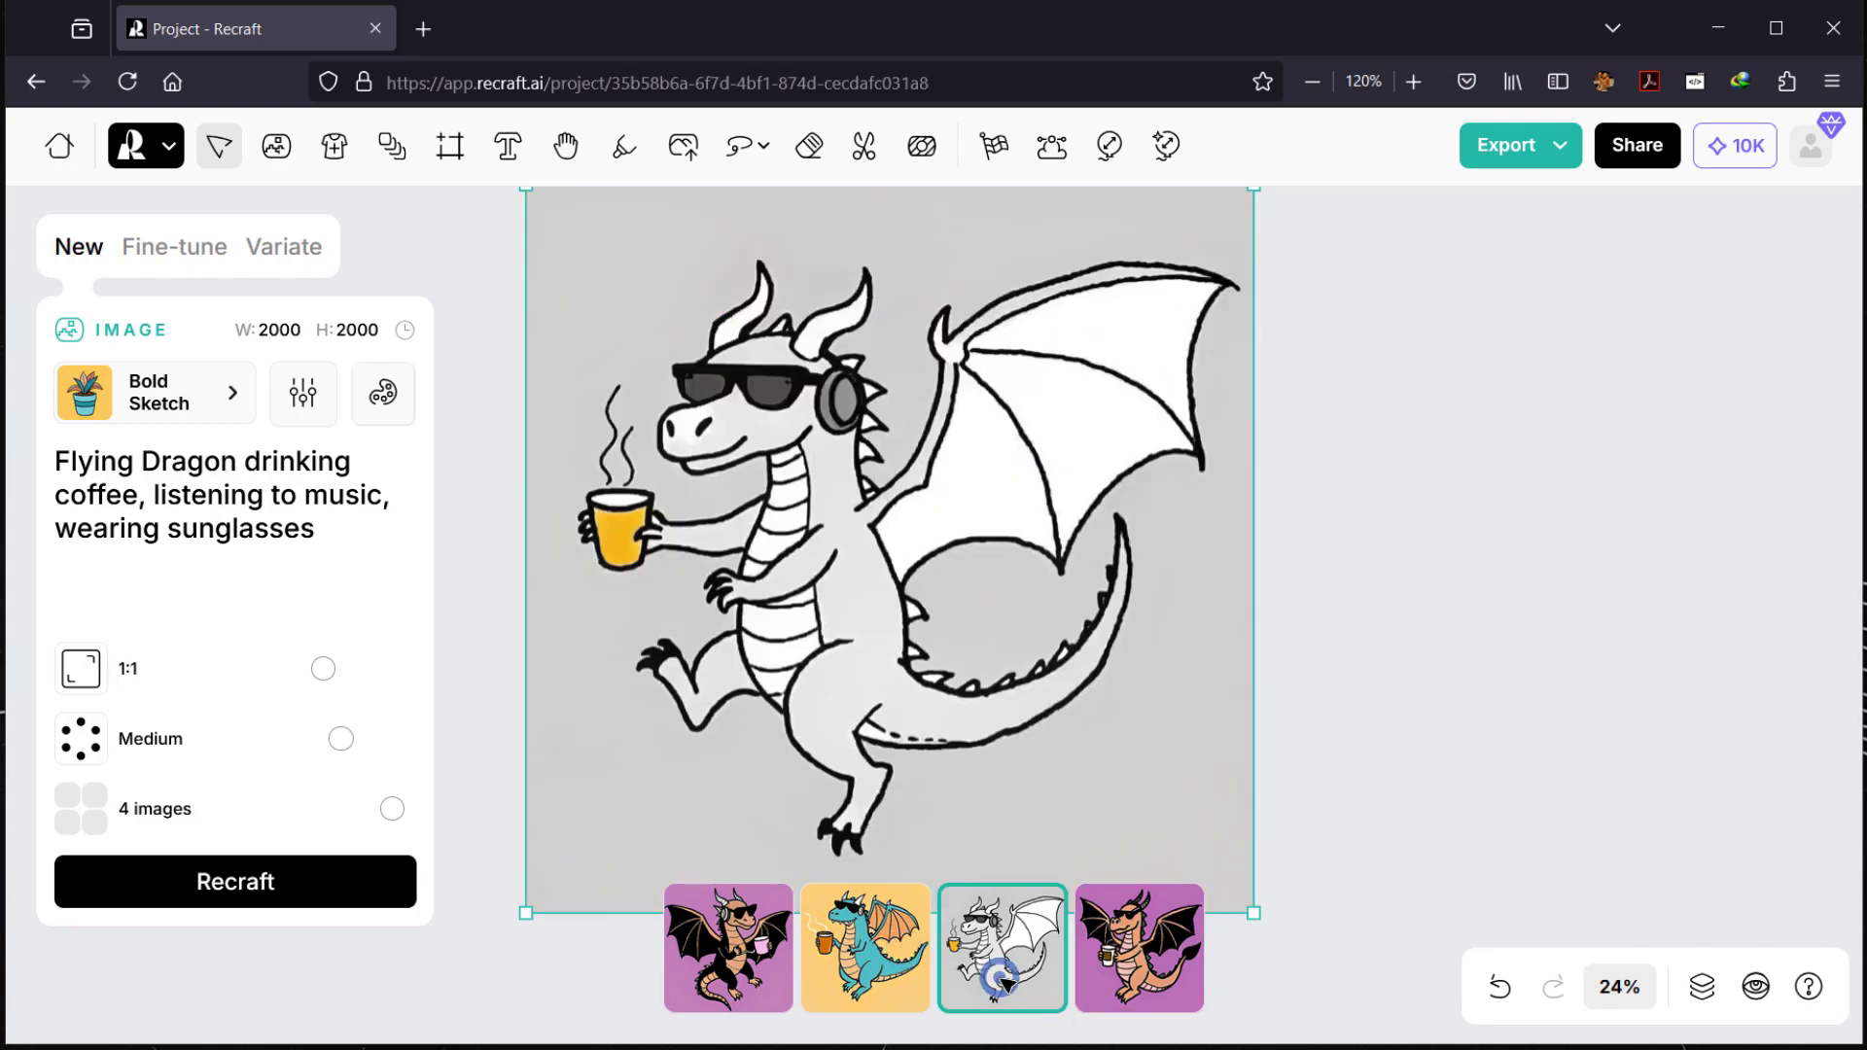
left_click(861, 962)
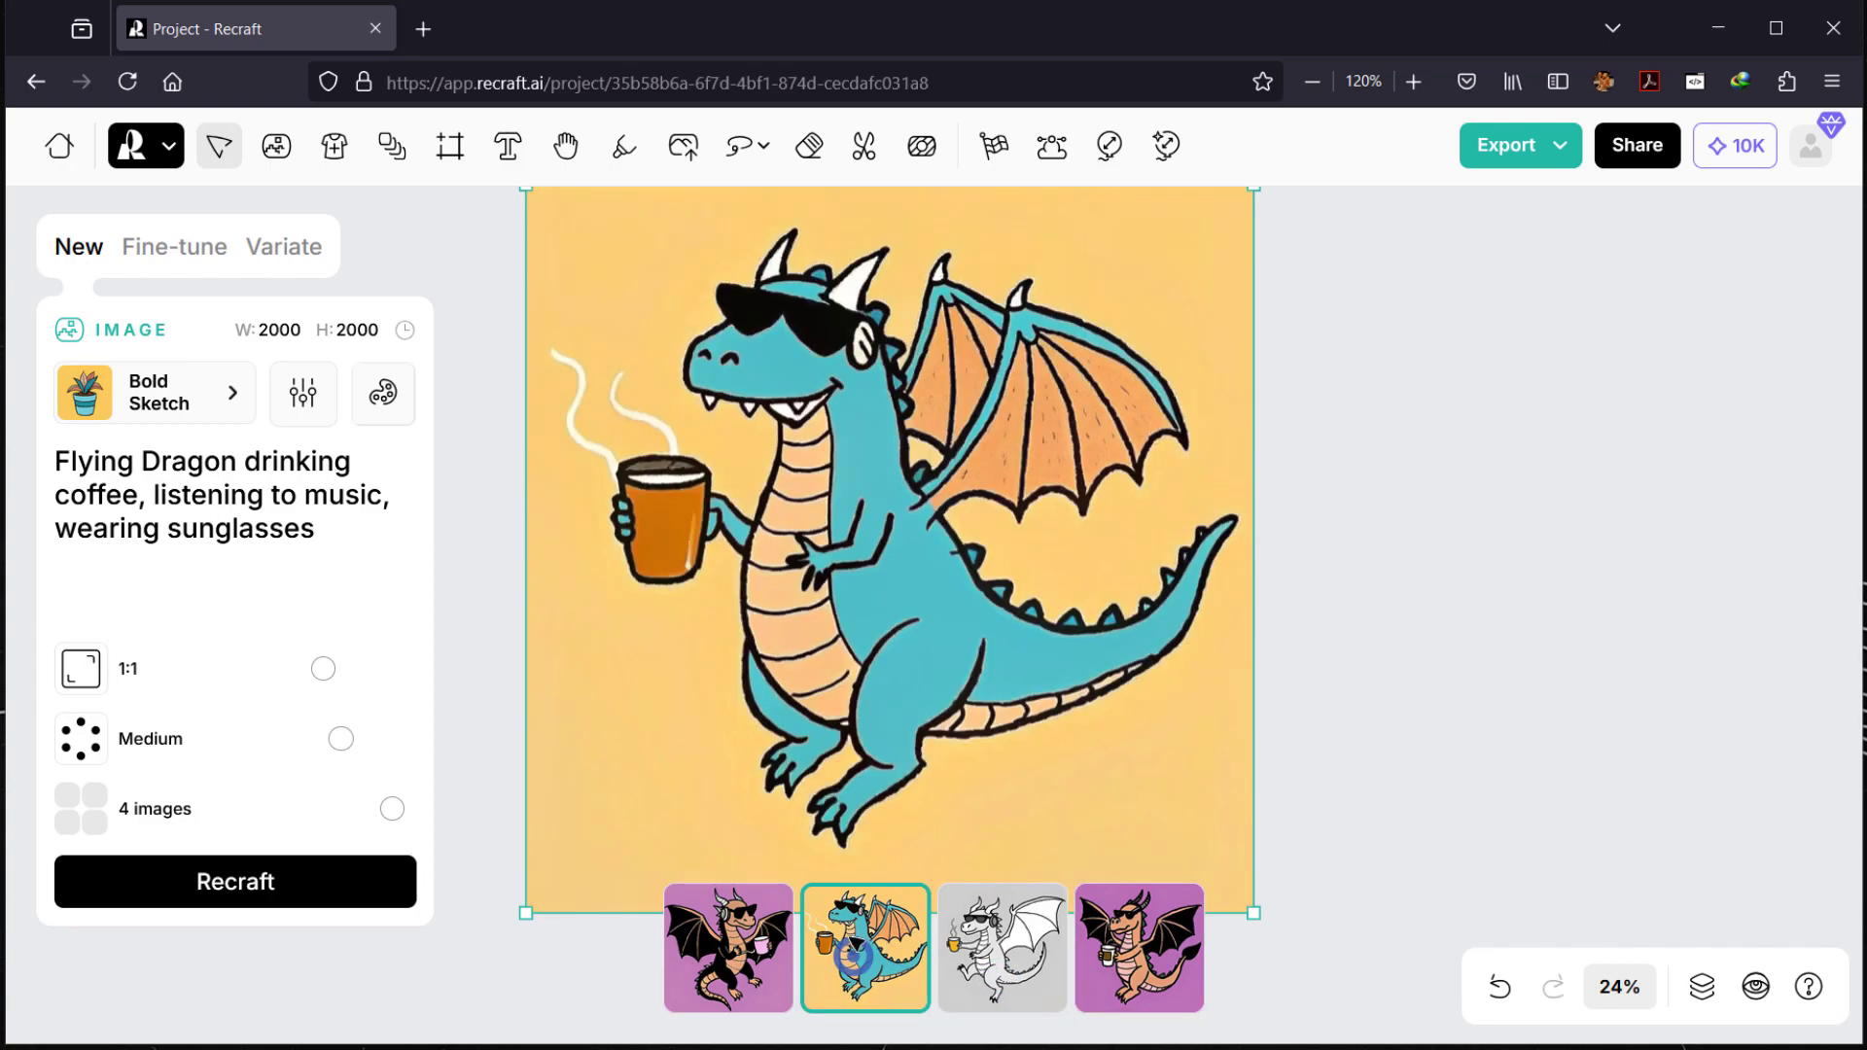
Step: Examine the edge quality of the raster dragon's black outlines around the cup, arm and belly at high magnification
scroll(792, 433, "up", 2)
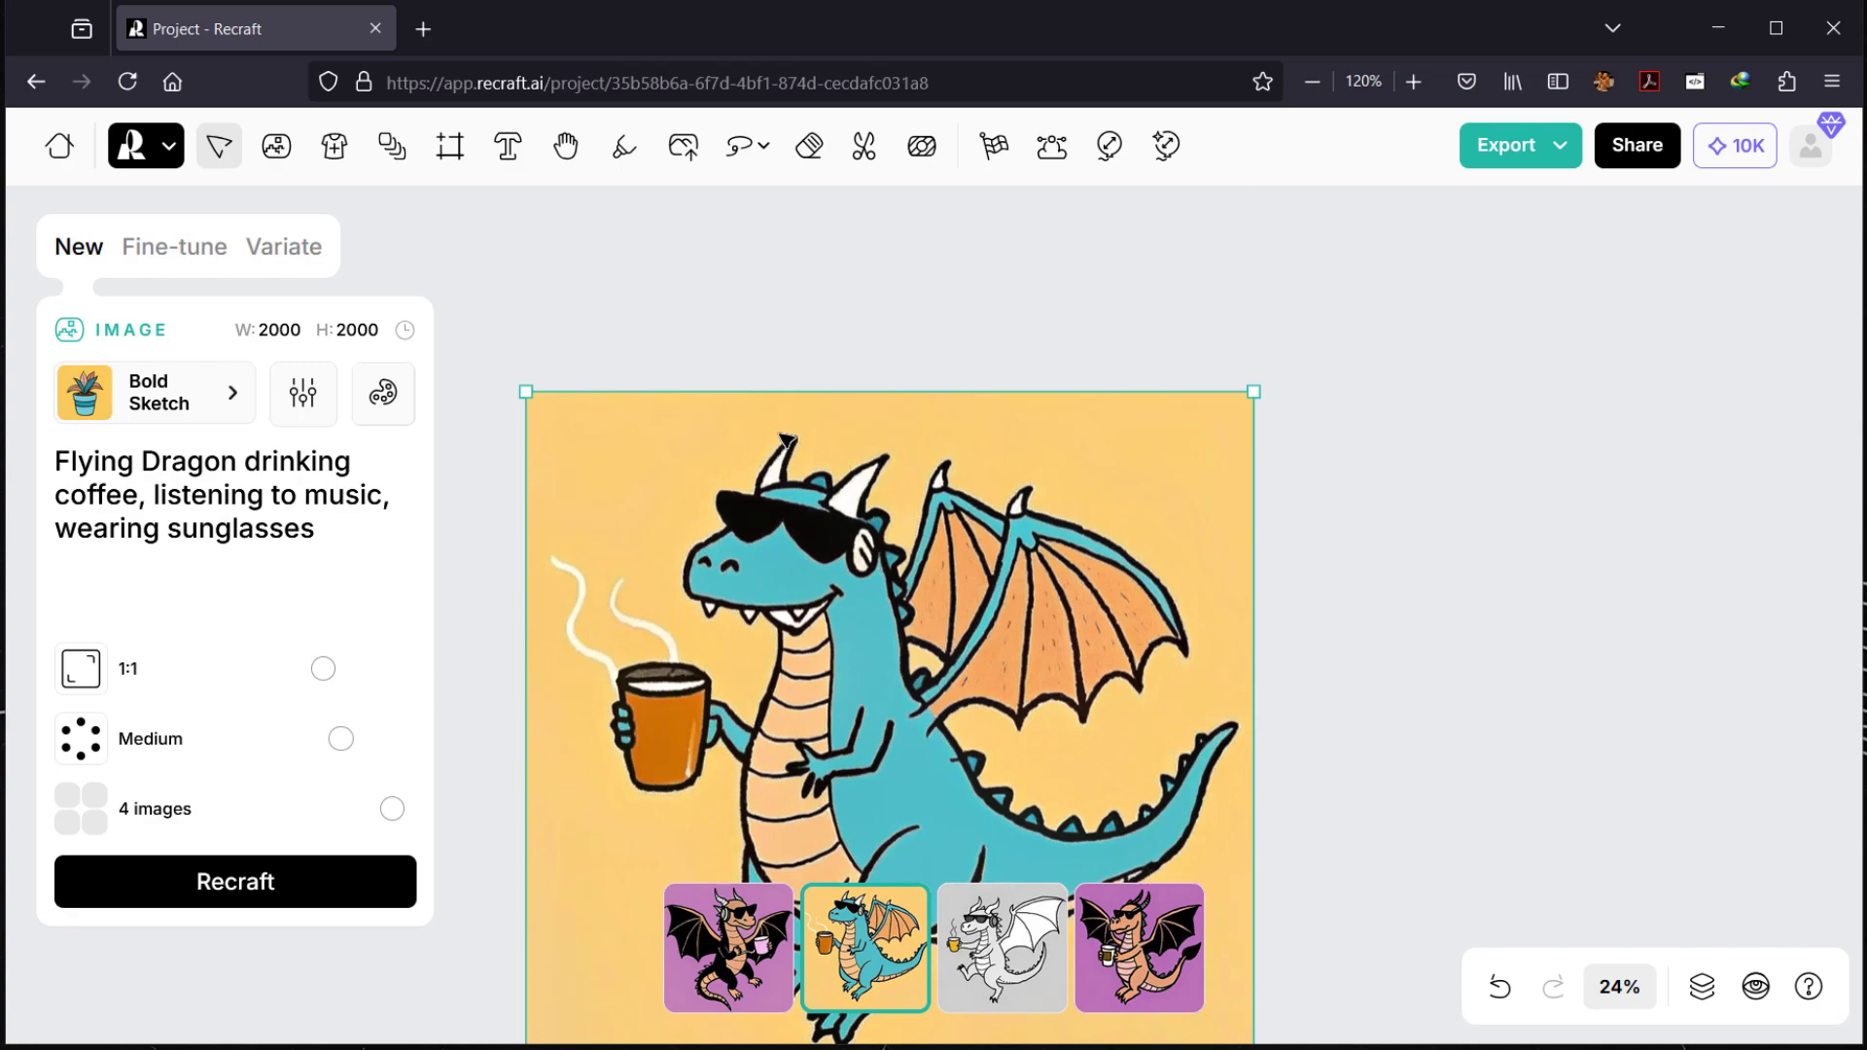
scroll(785, 440, "down", 2)
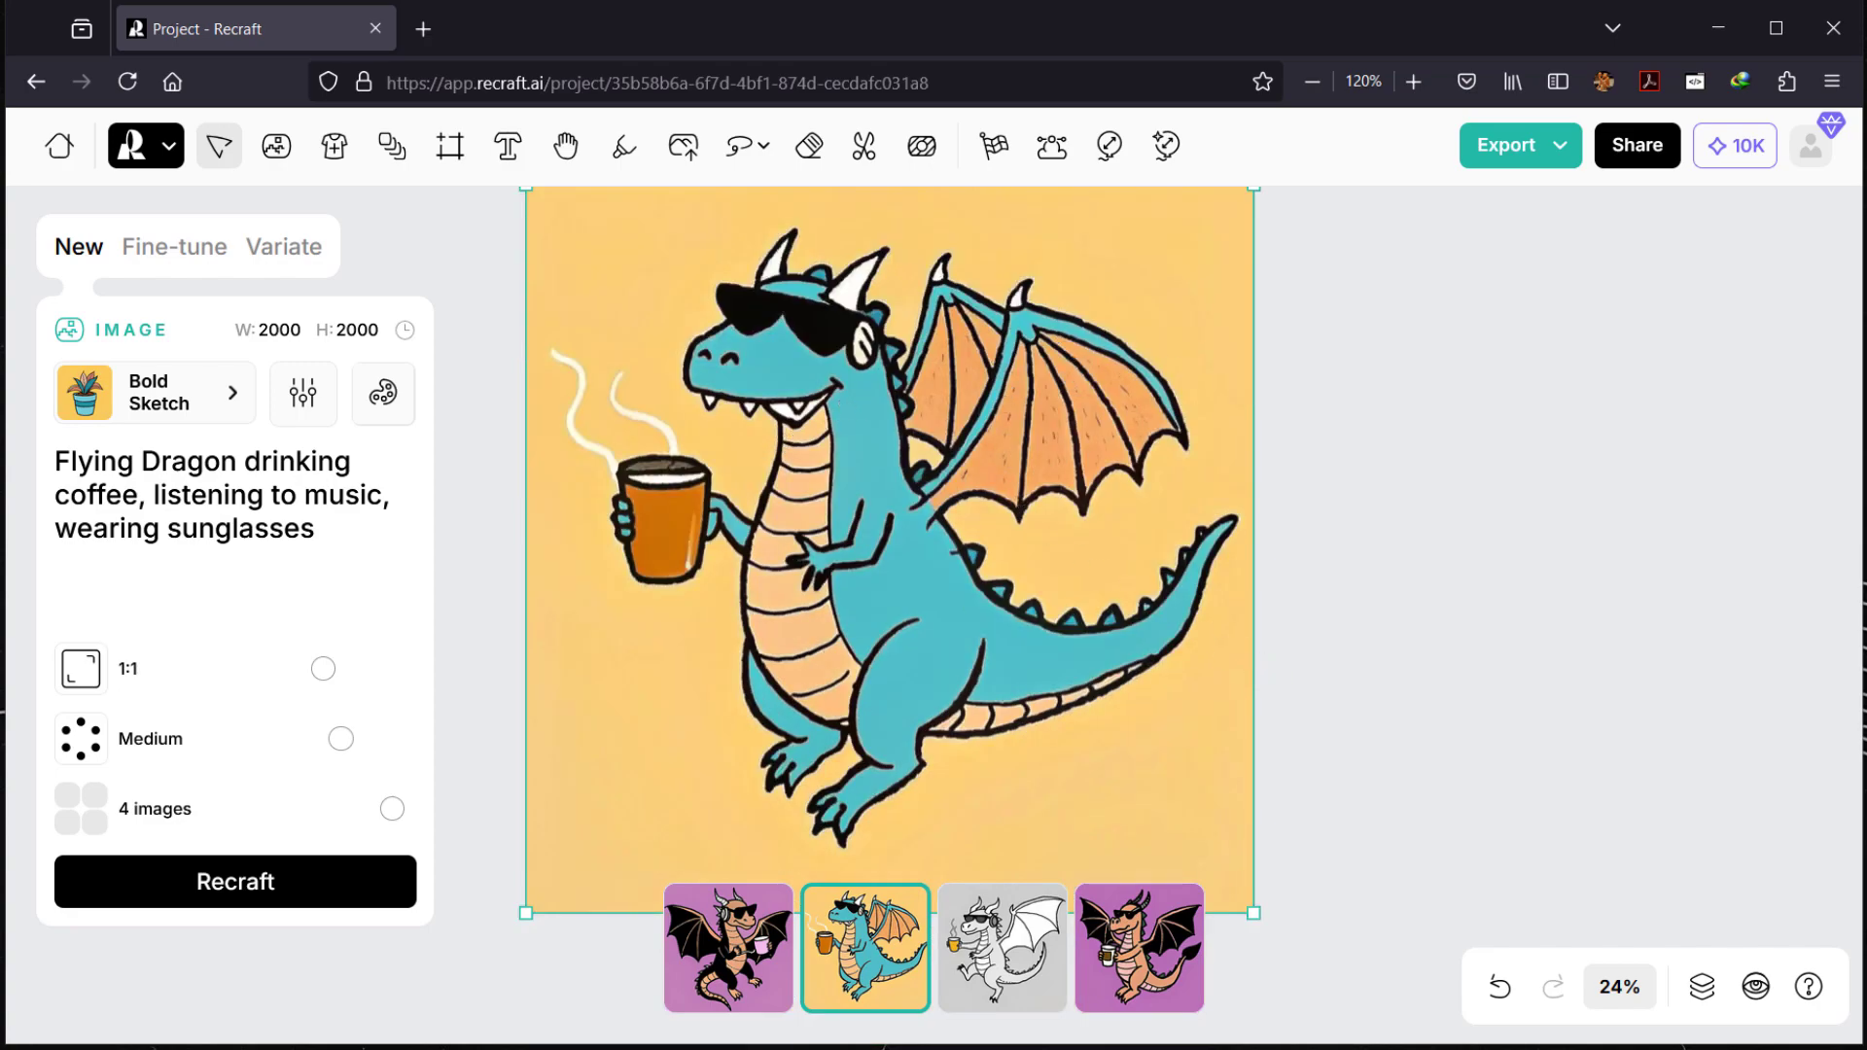
scroll(684, 498, "up", 5)
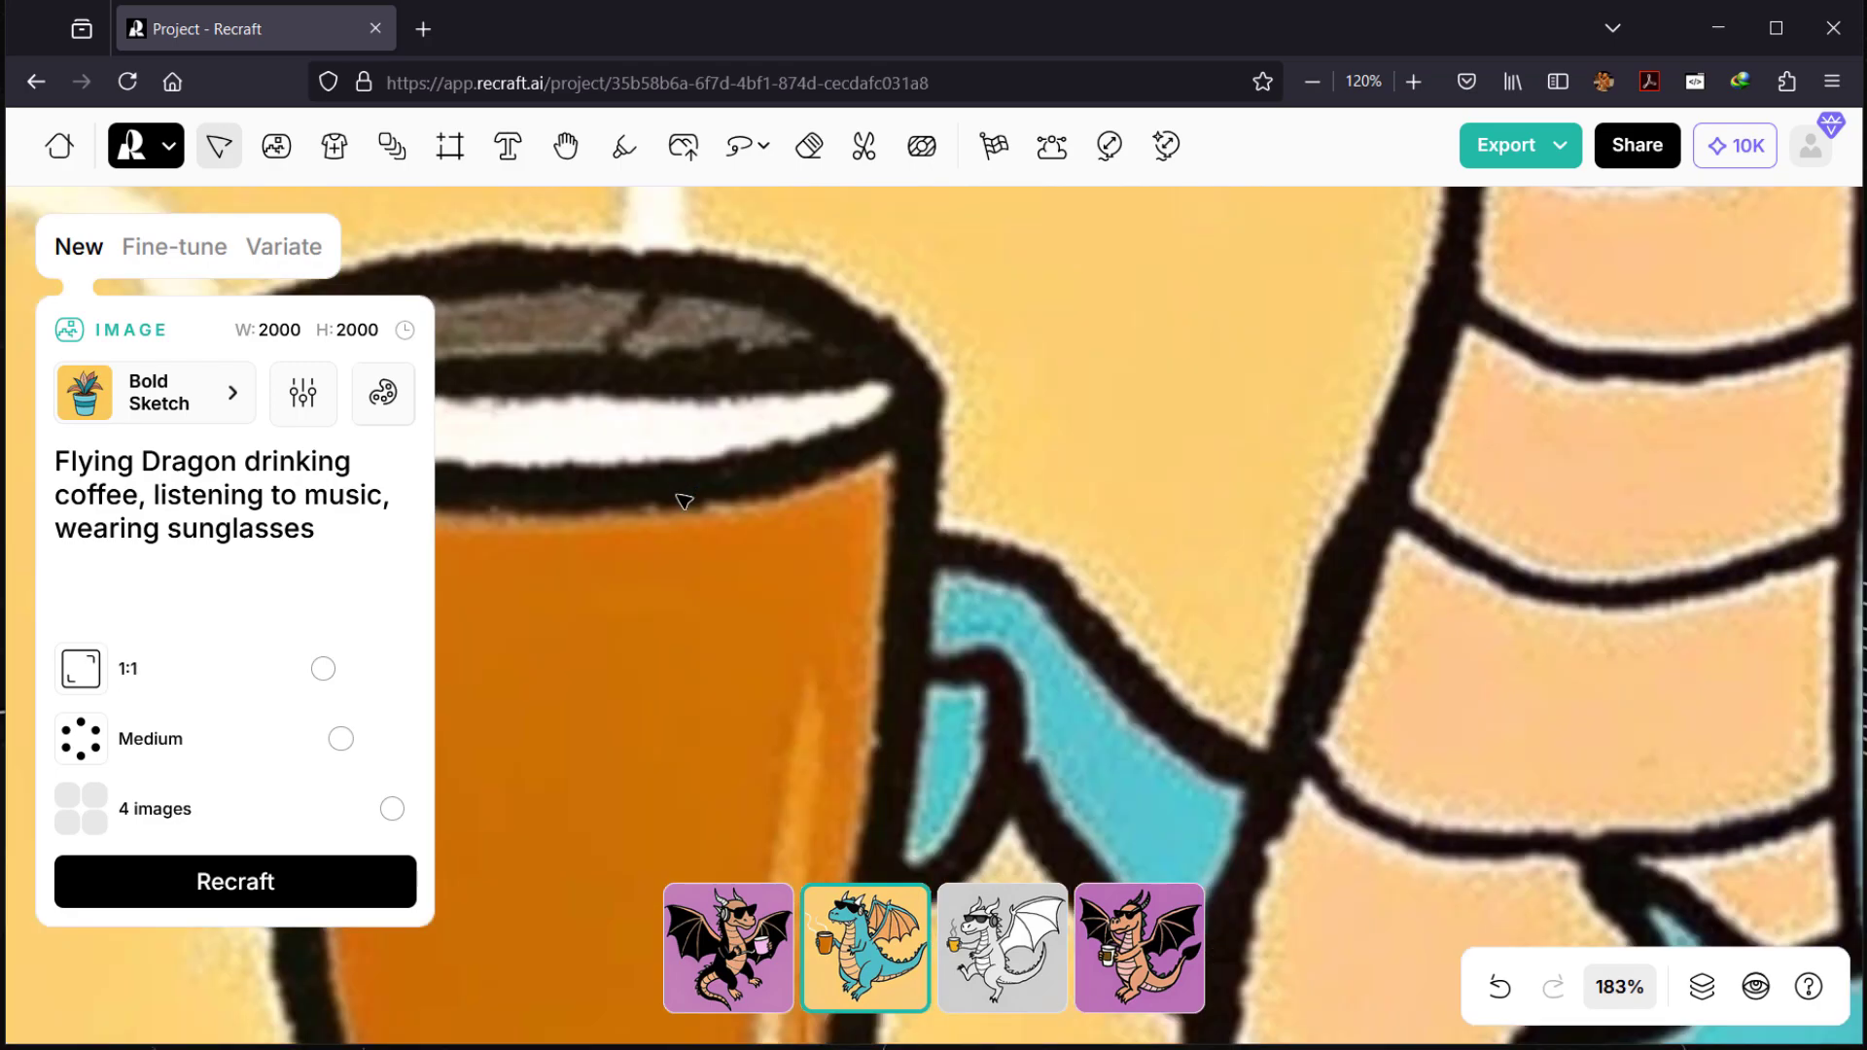
scroll(685, 501, "down", 3)
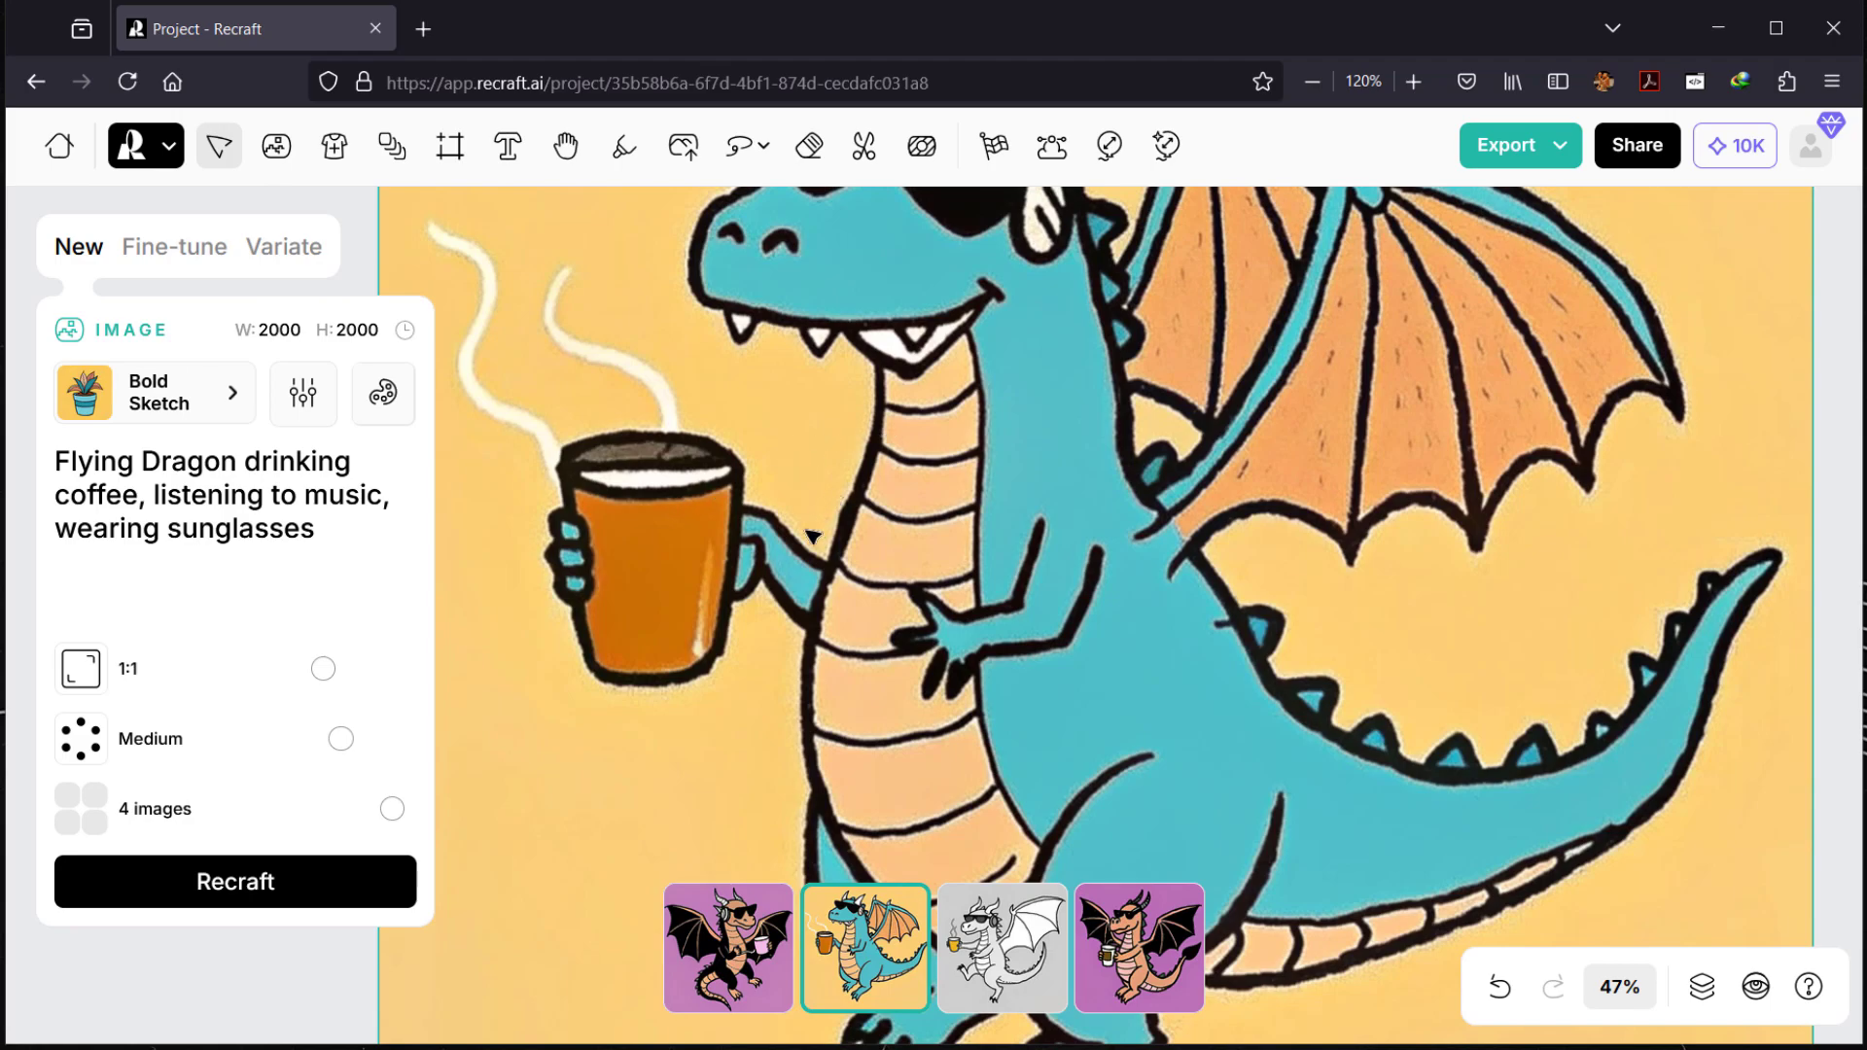
scroll(846, 517, "up", 4)
scroll(866, 537, "up", 5)
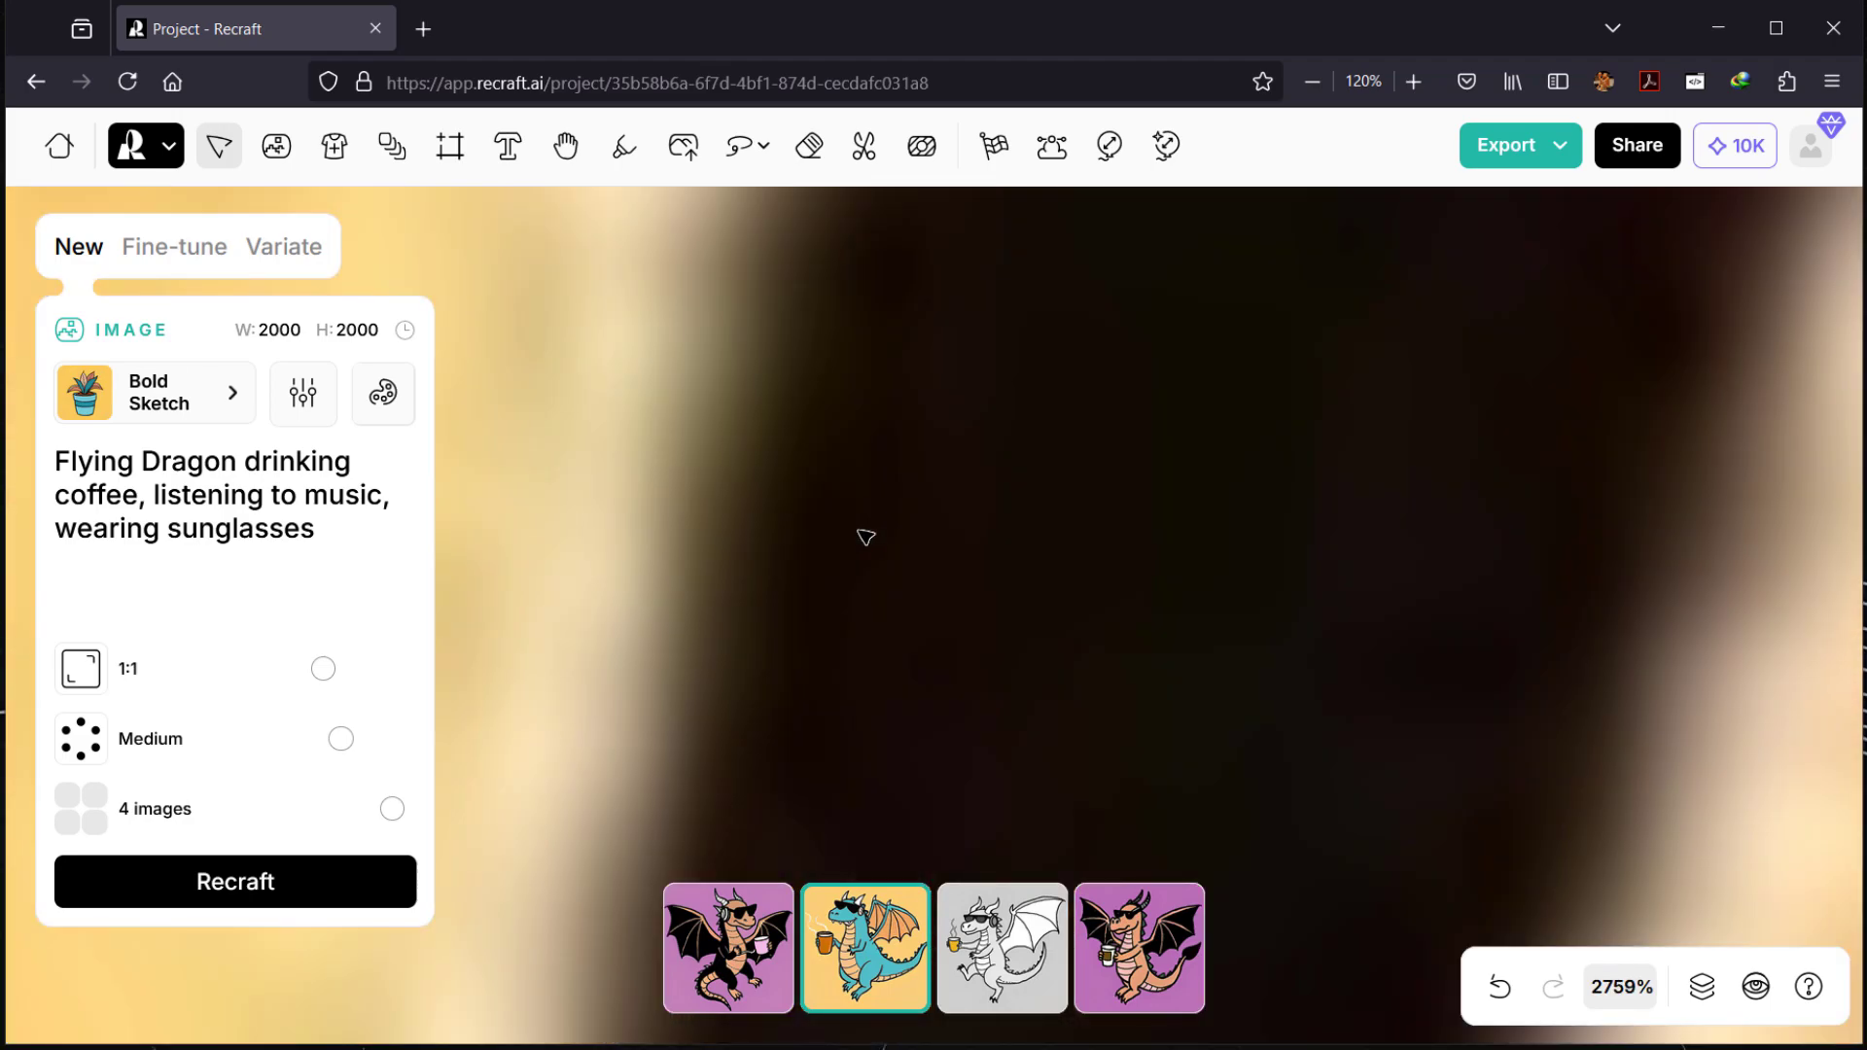
scroll(865, 537, "down", 5)
scroll(817, 549, "up", 5)
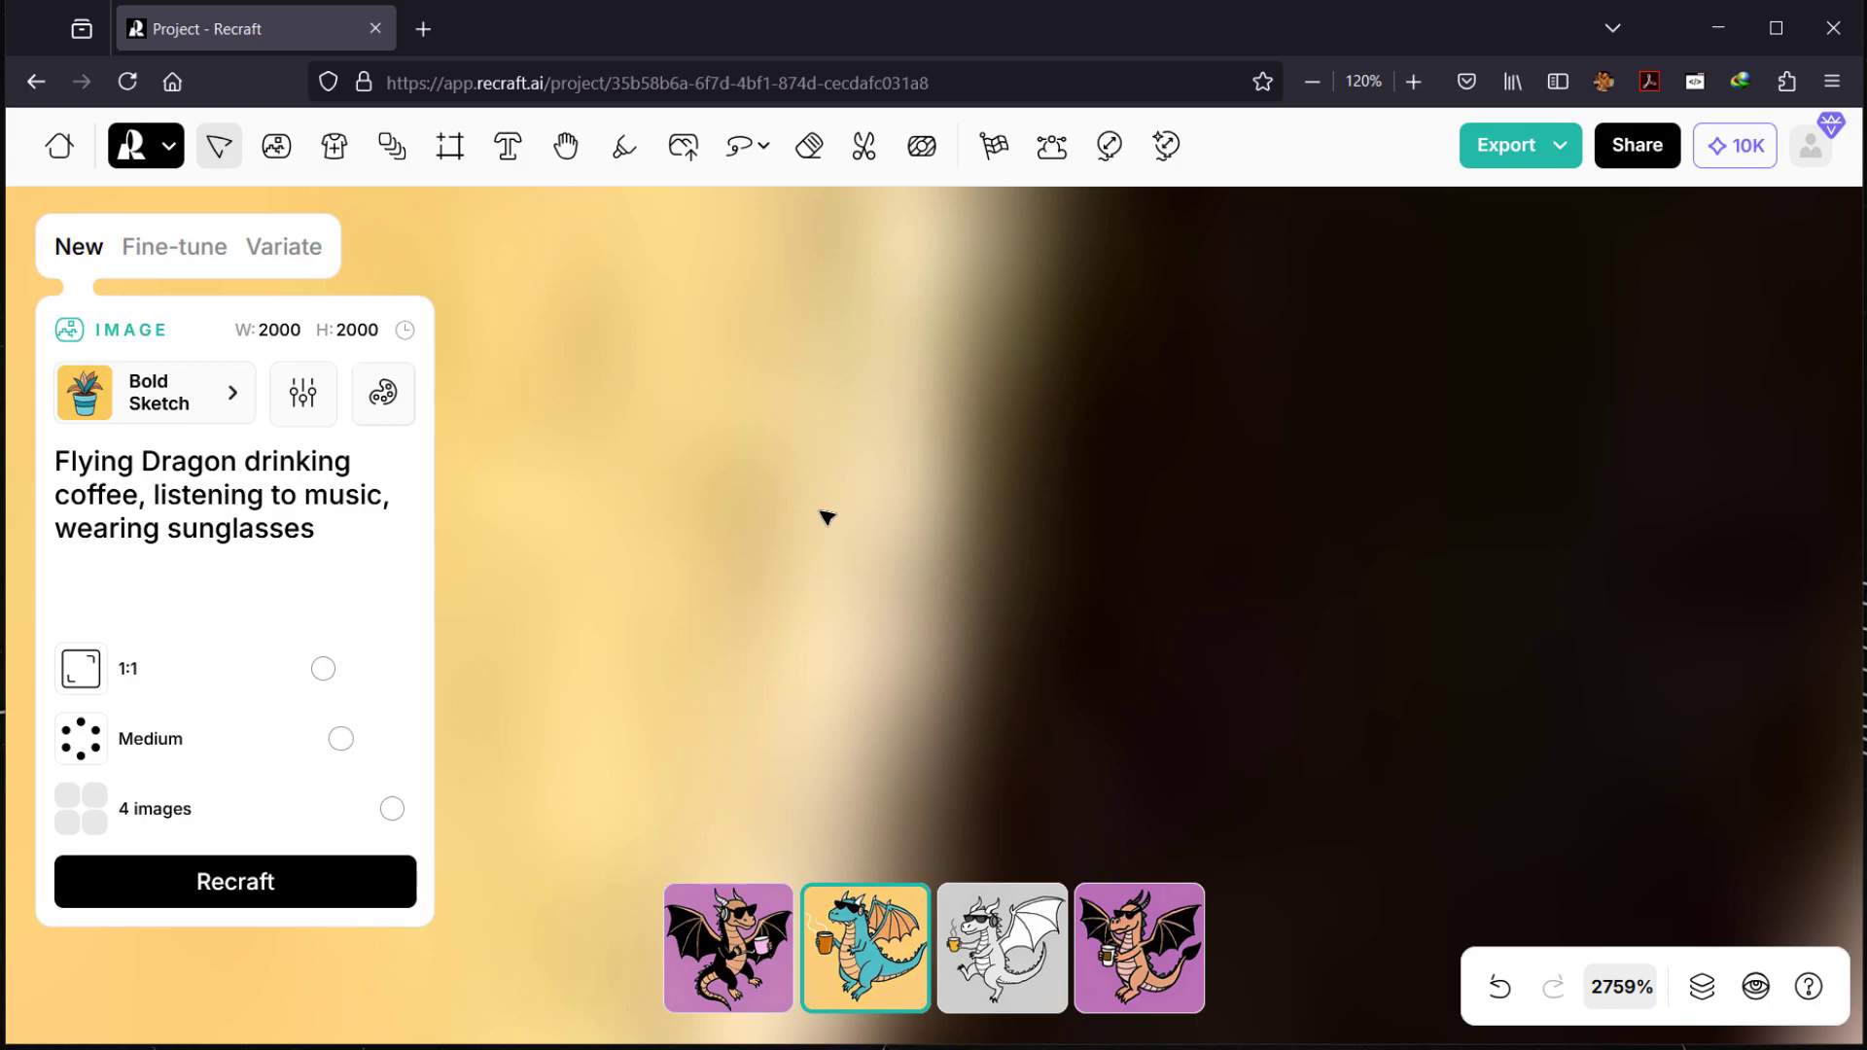
scroll(983, 532, "down", 3)
scroll(977, 559, "up", 3)
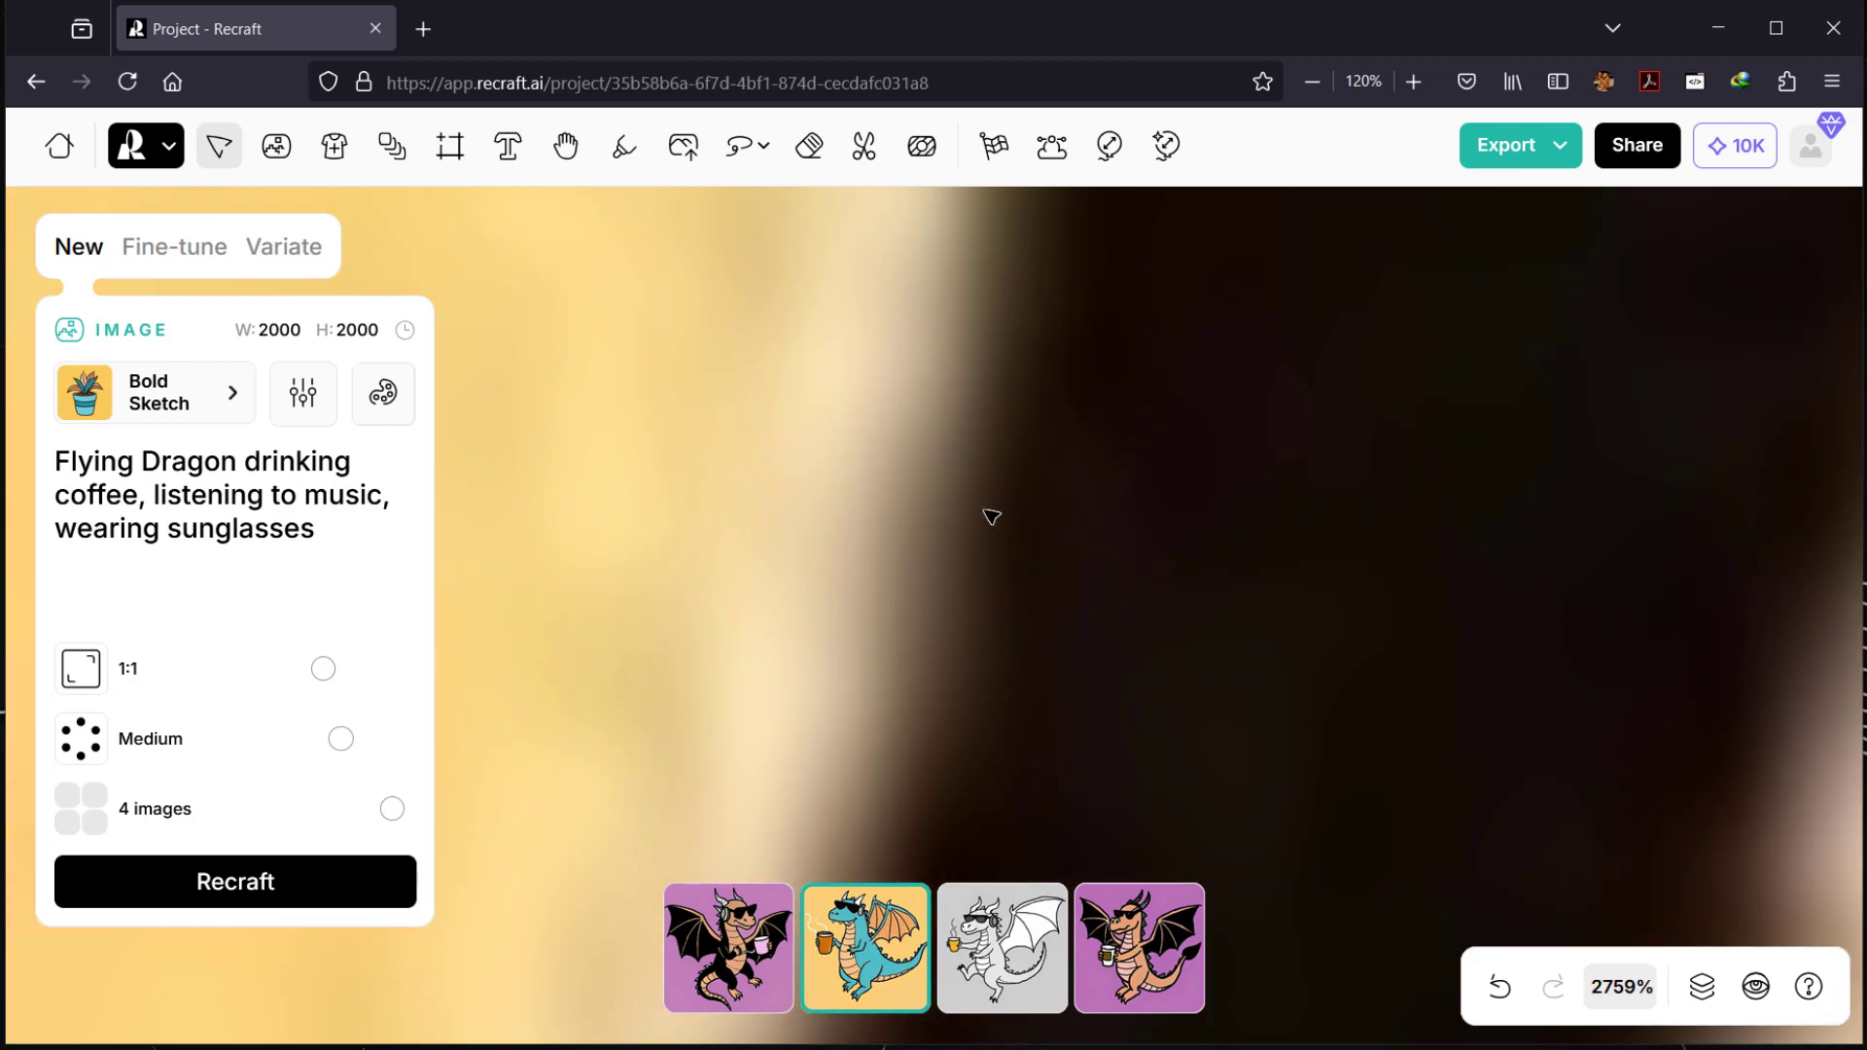
scroll(976, 501, "down", 3)
scroll(976, 500, "up", 3)
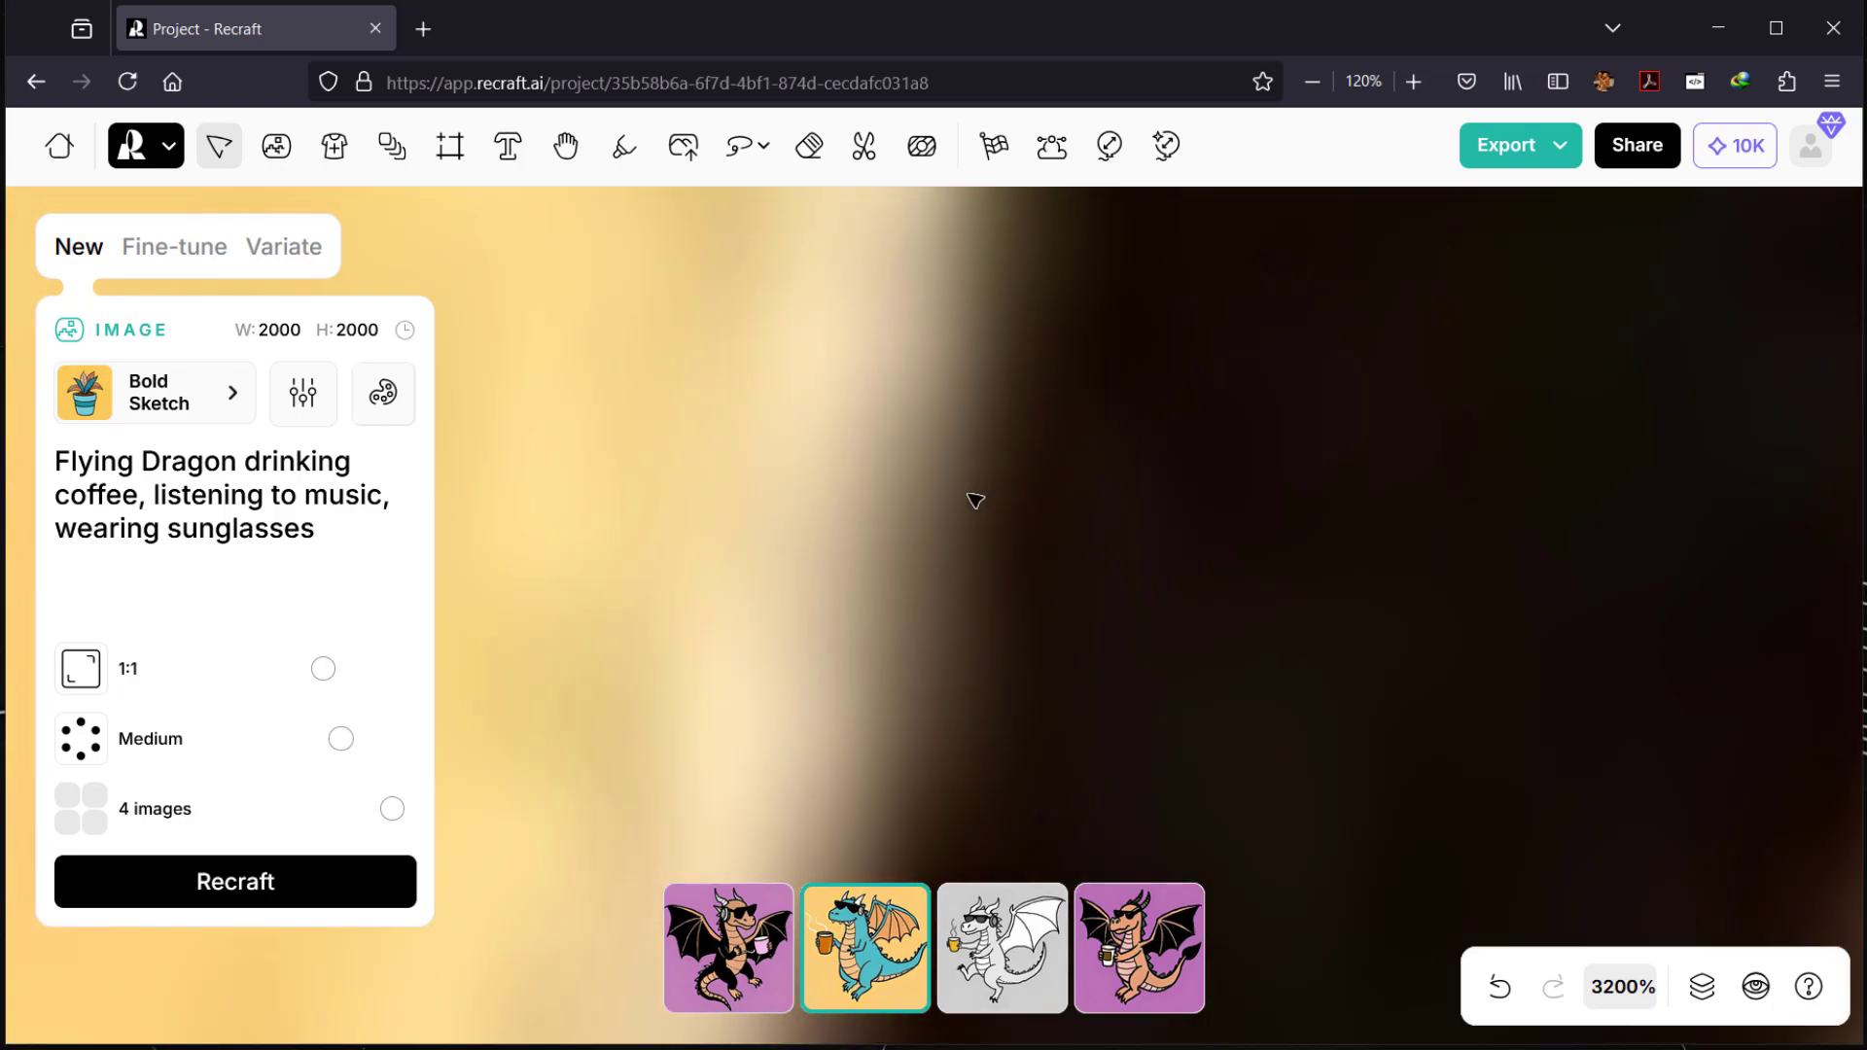
scroll(977, 501, "down", 5)
scroll(933, 467, "up", 5)
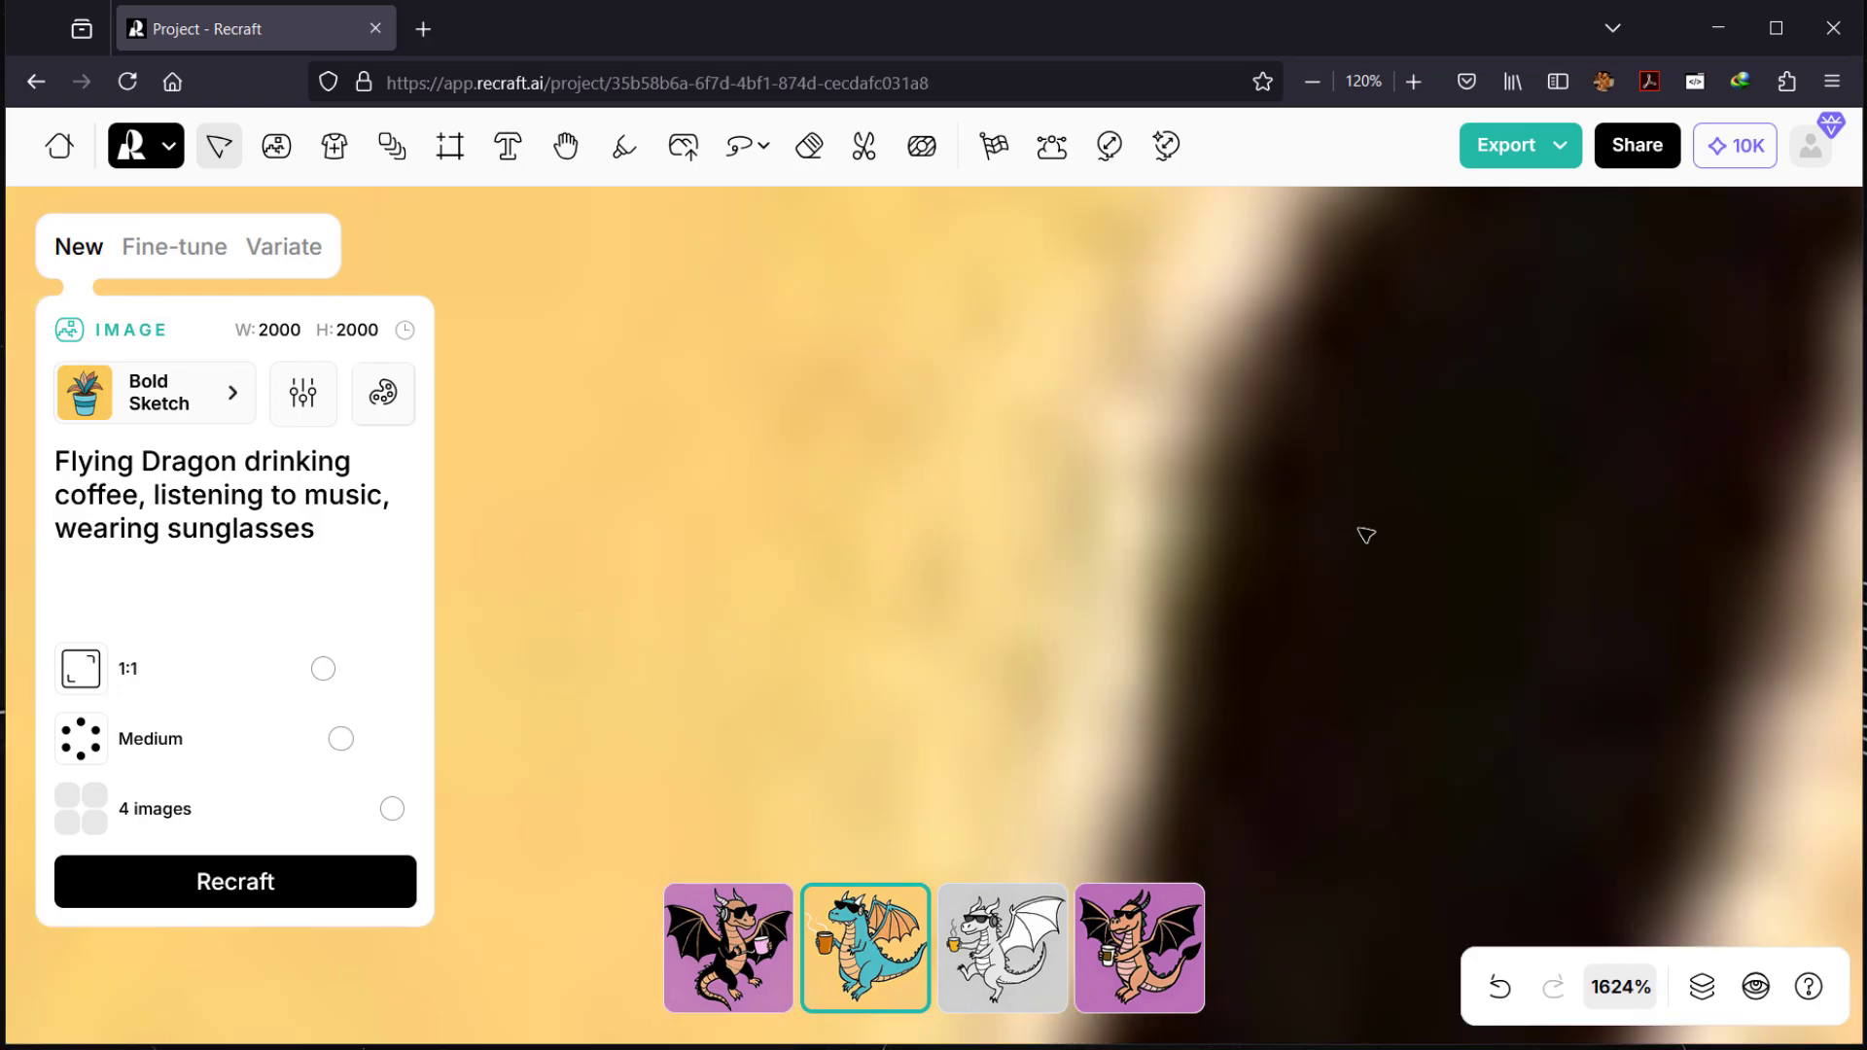
scroll(1325, 553, "down", 10)
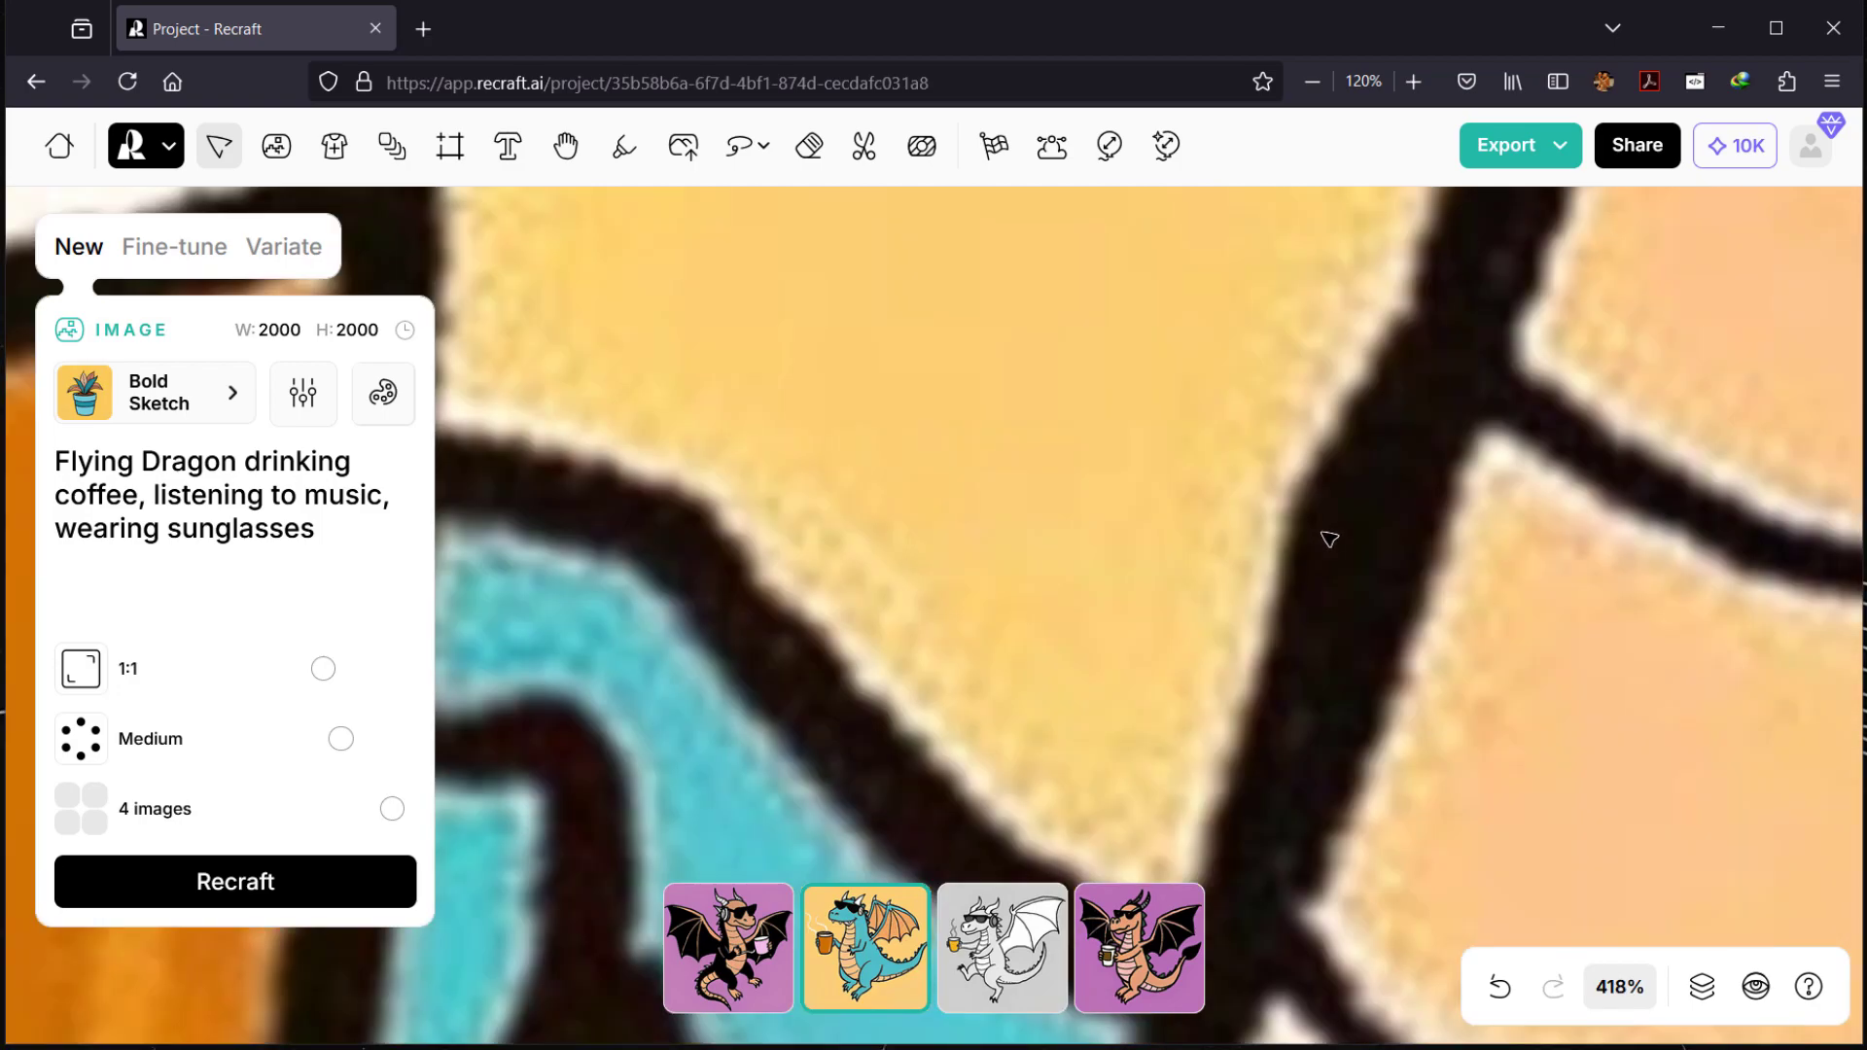
Step: Vectorize the blue dragon image
key("h")
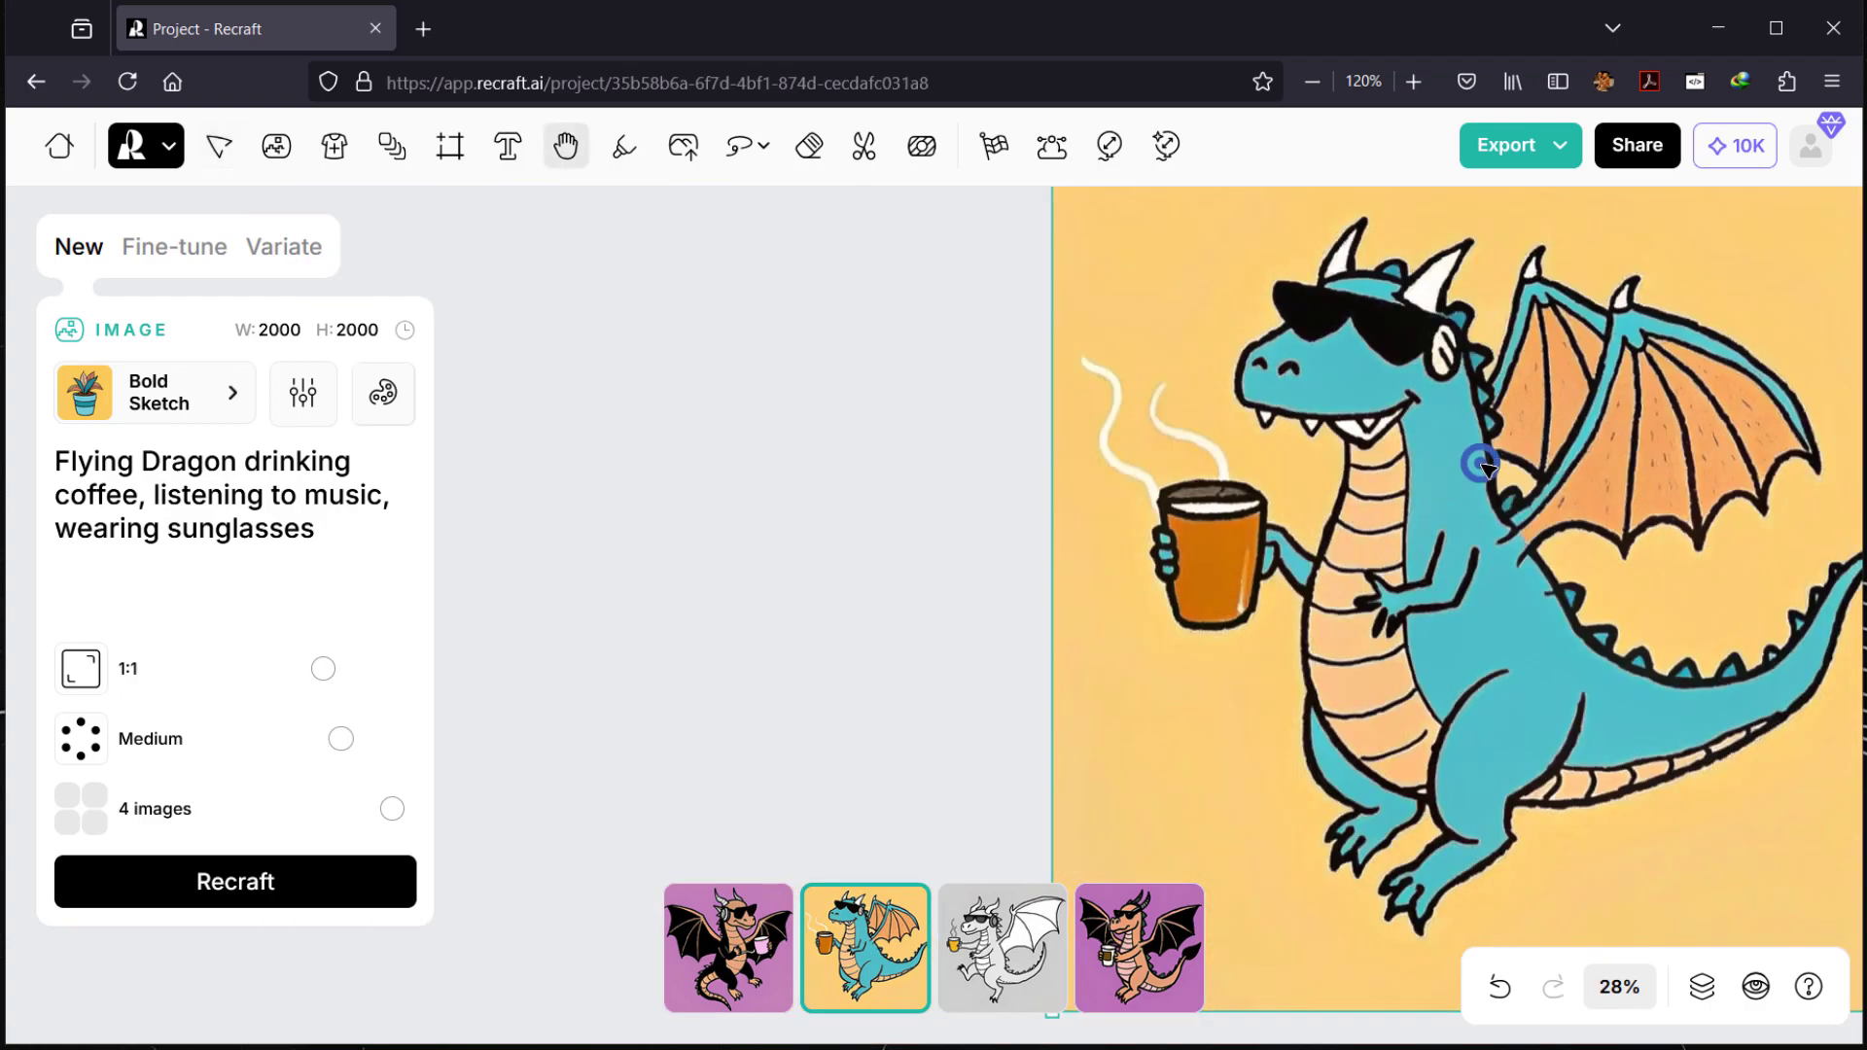
left_click_drag(1478, 462, 967, 396)
key("v")
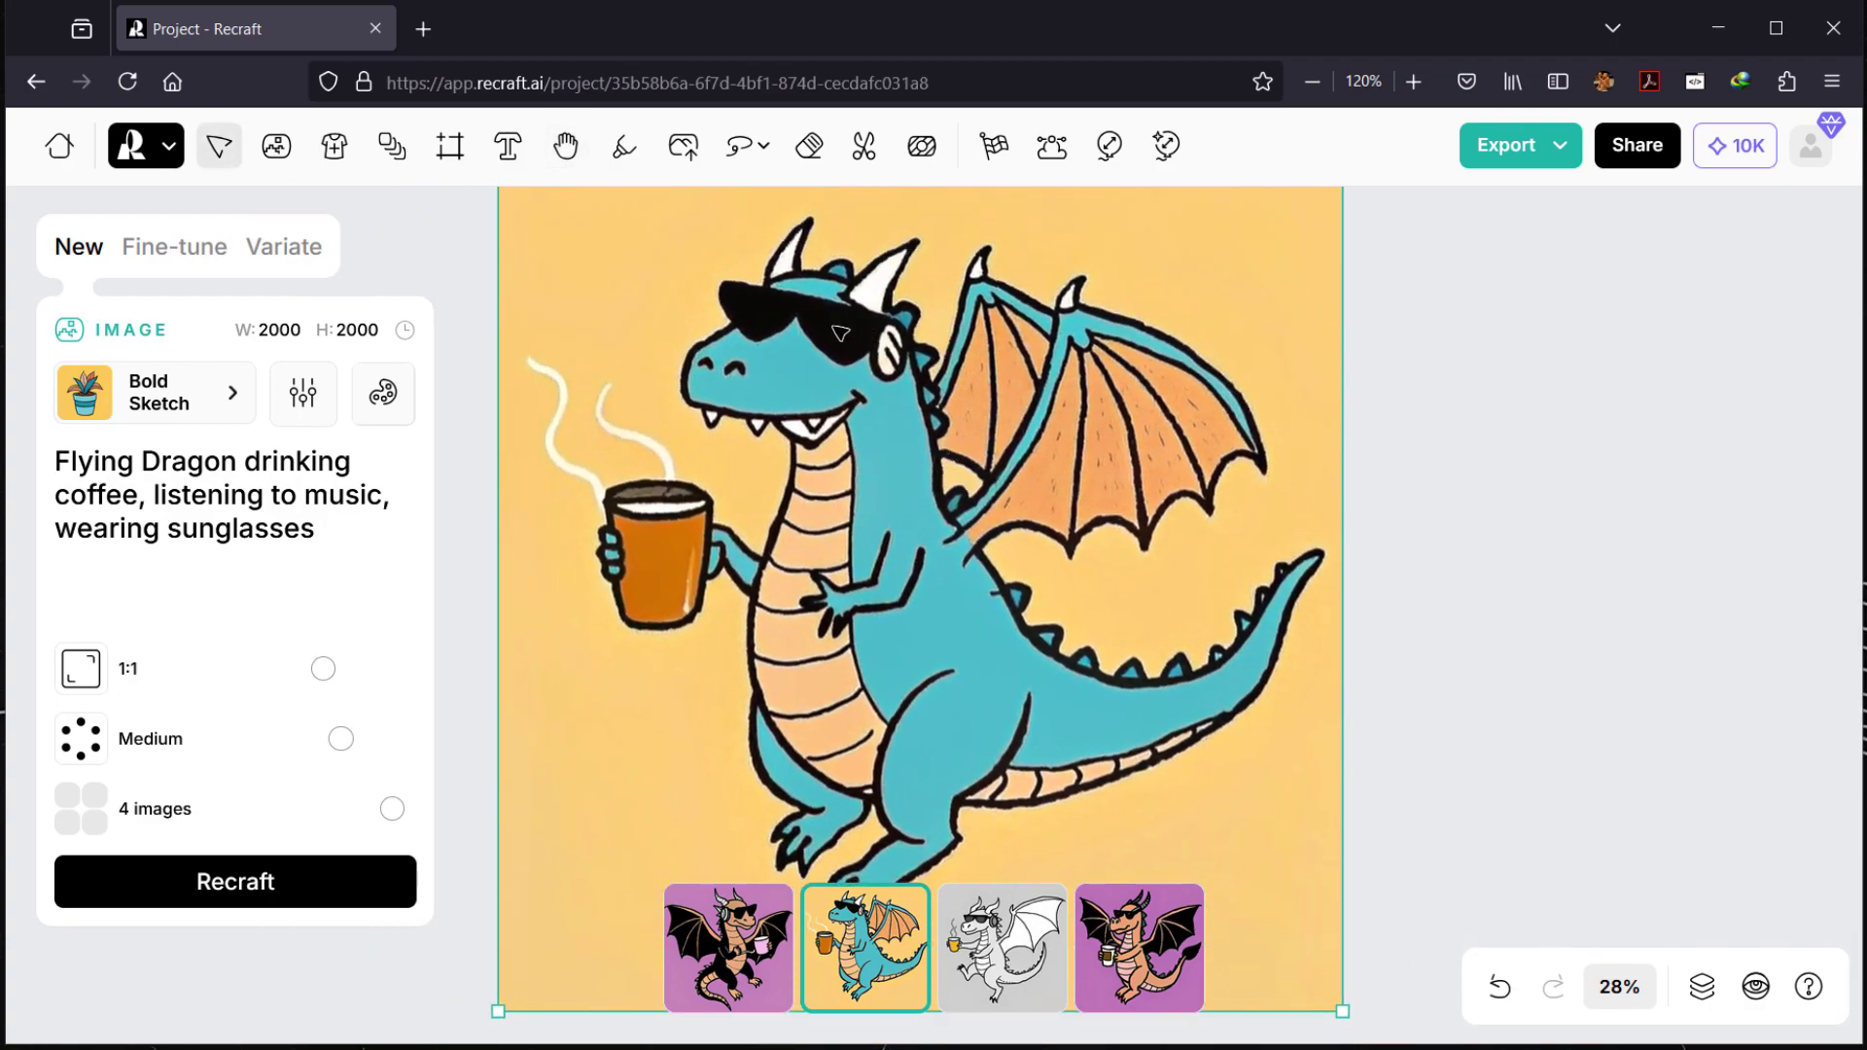
scroll(700, 552, "up", 2)
scroll(764, 554, "down", 2)
right_click(1166, 242)
left_click(1234, 654)
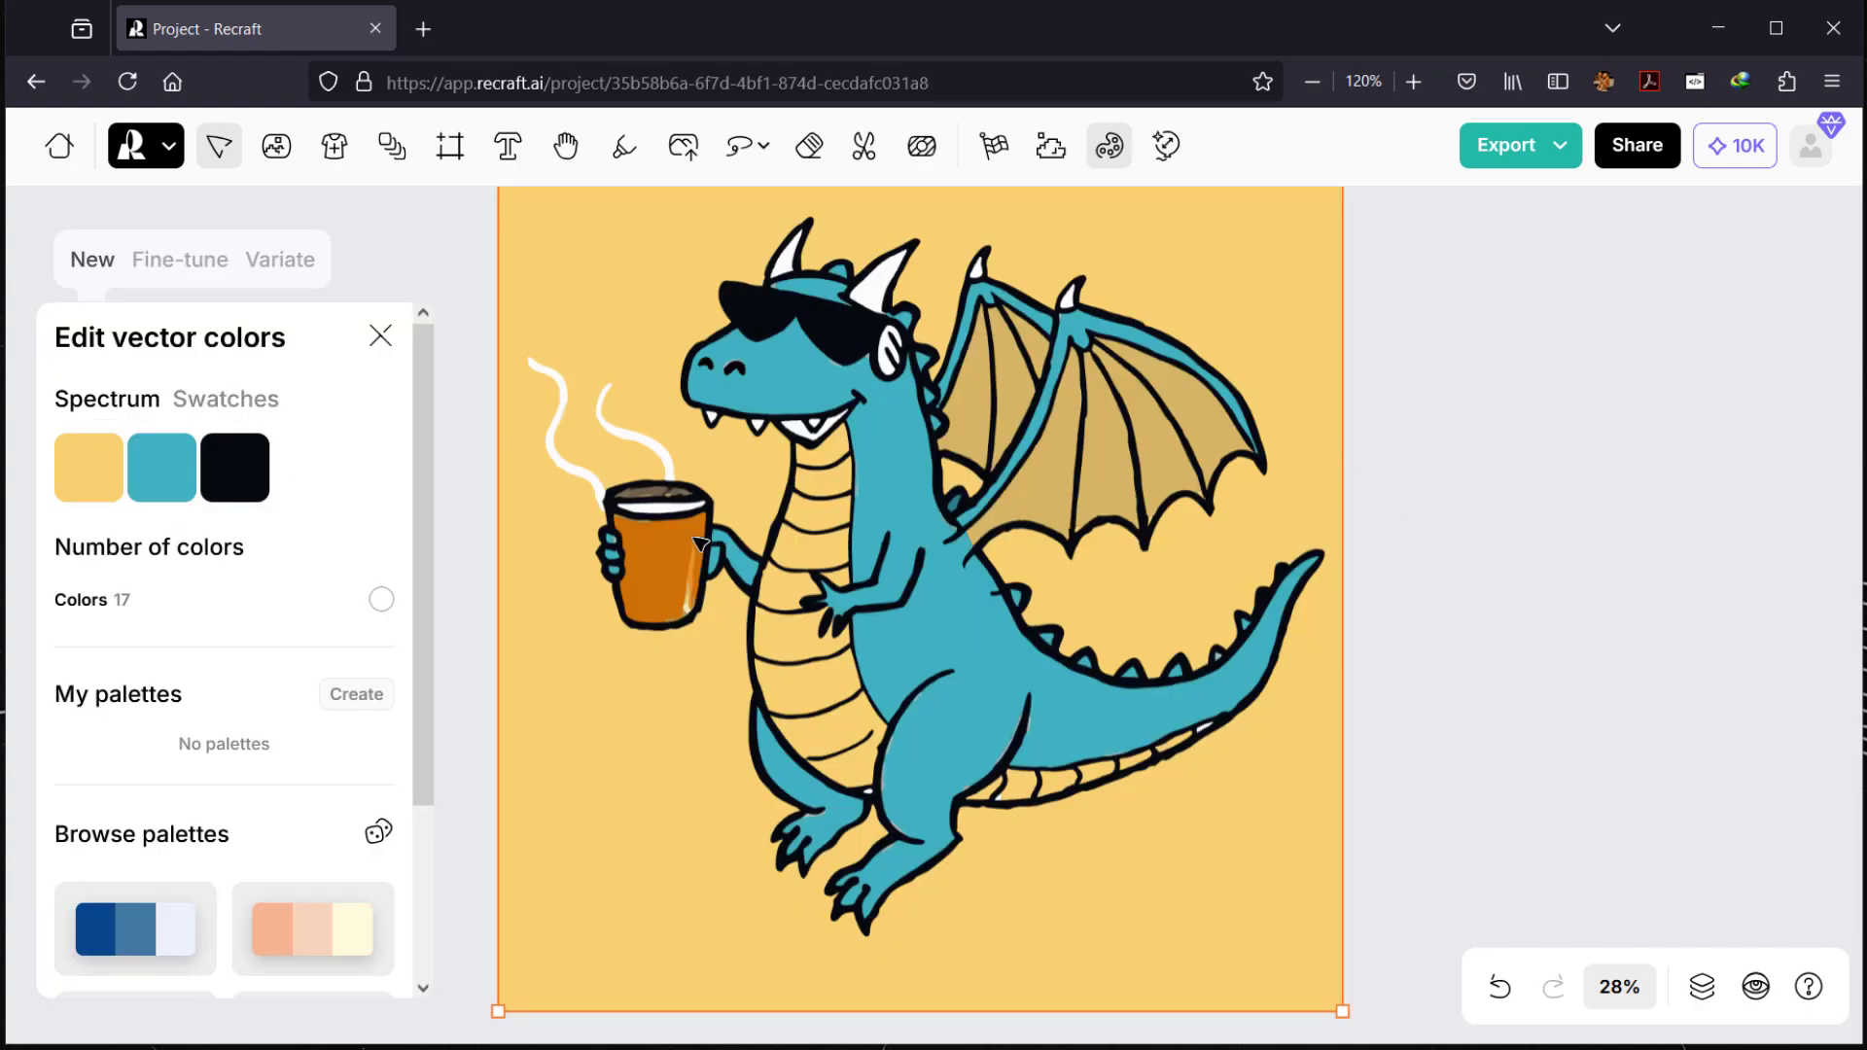
Step: Examine the edges of the vectorized dragon's outlines along the belly at high magnification
scroll(700, 542, "up", 5)
scroll(1655, 625, "up", 3)
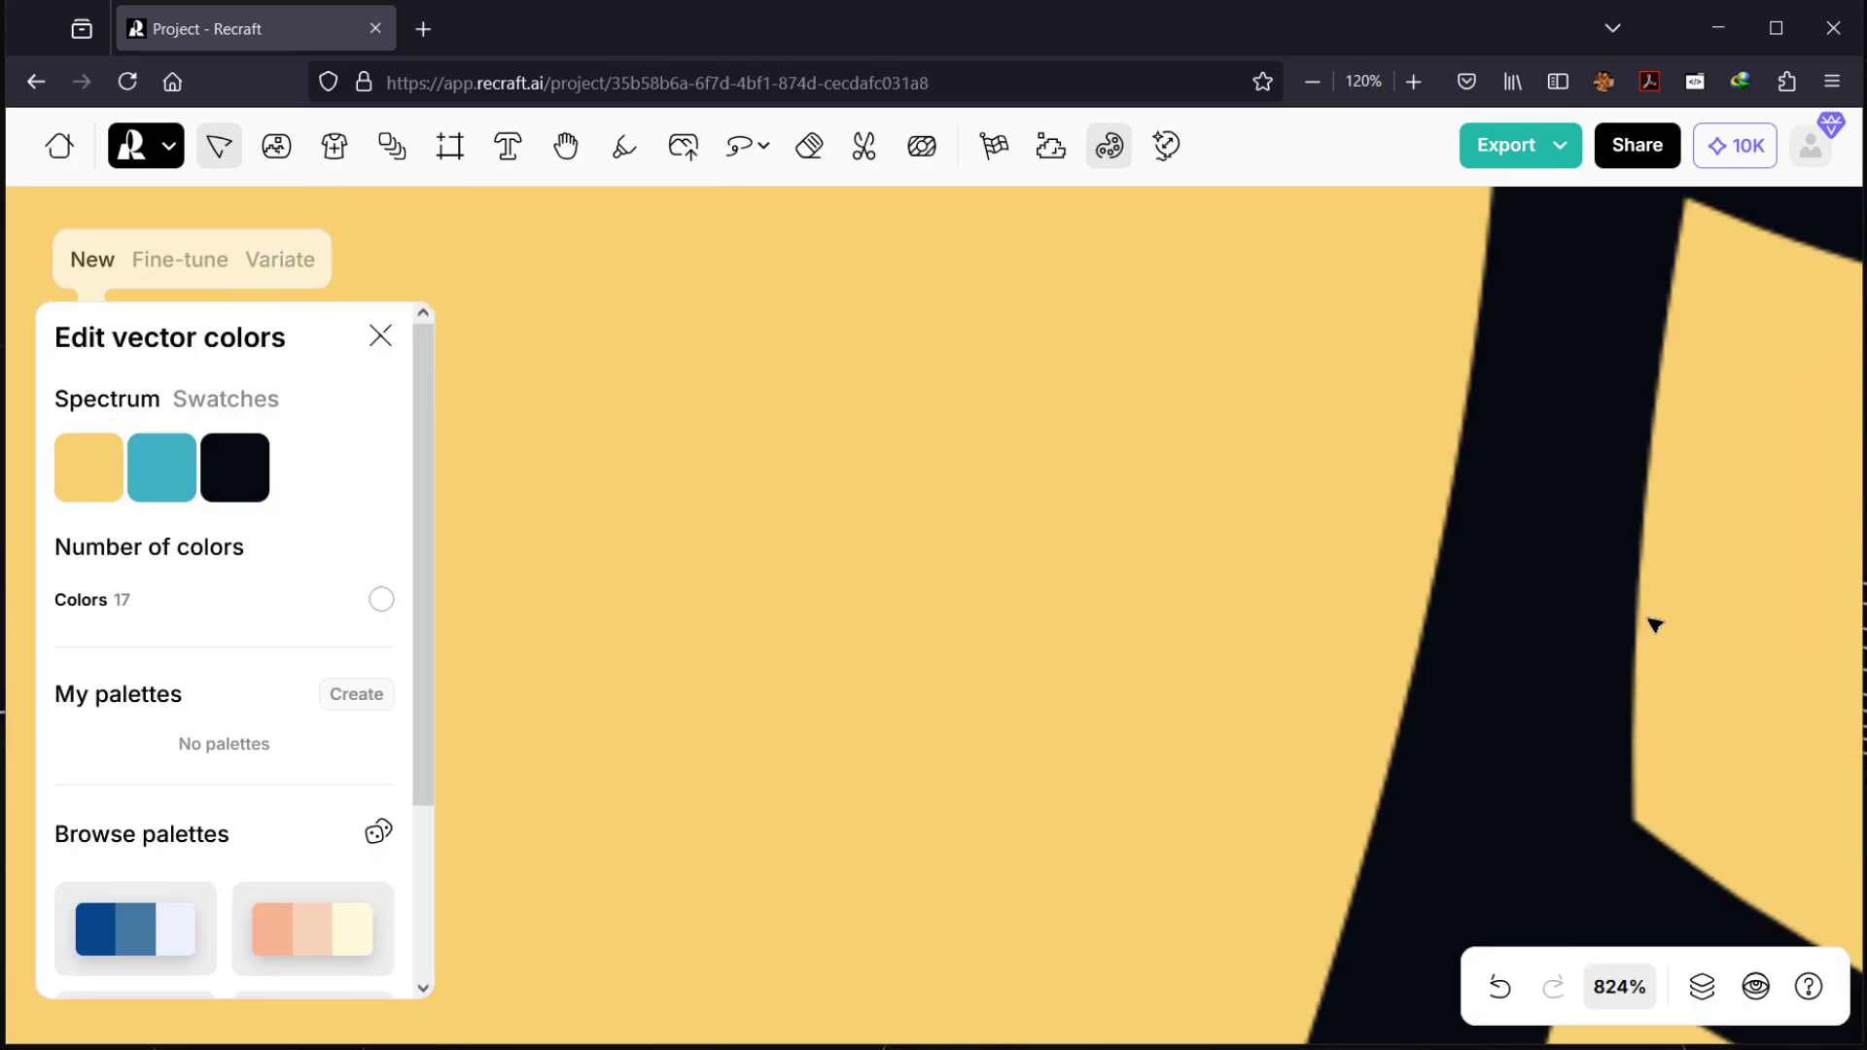
scroll(1596, 563, "up", 3)
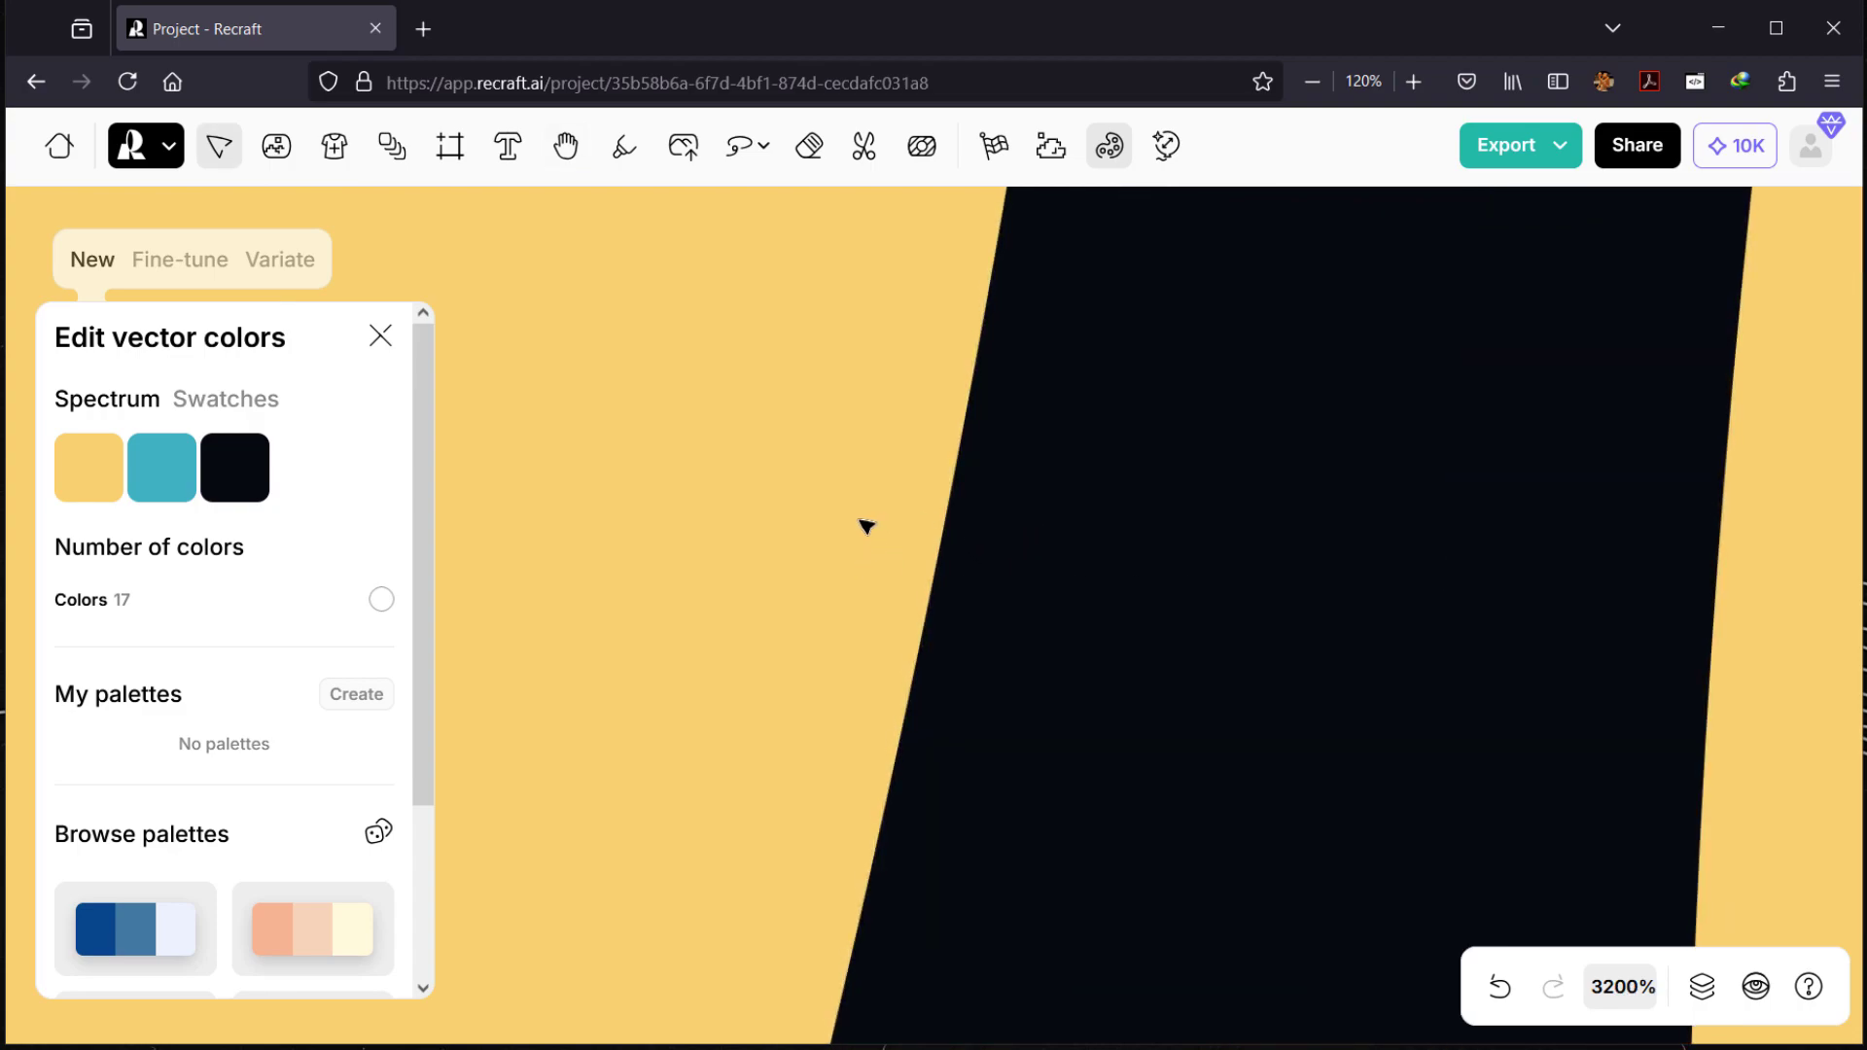
scroll(987, 477, "down", 10)
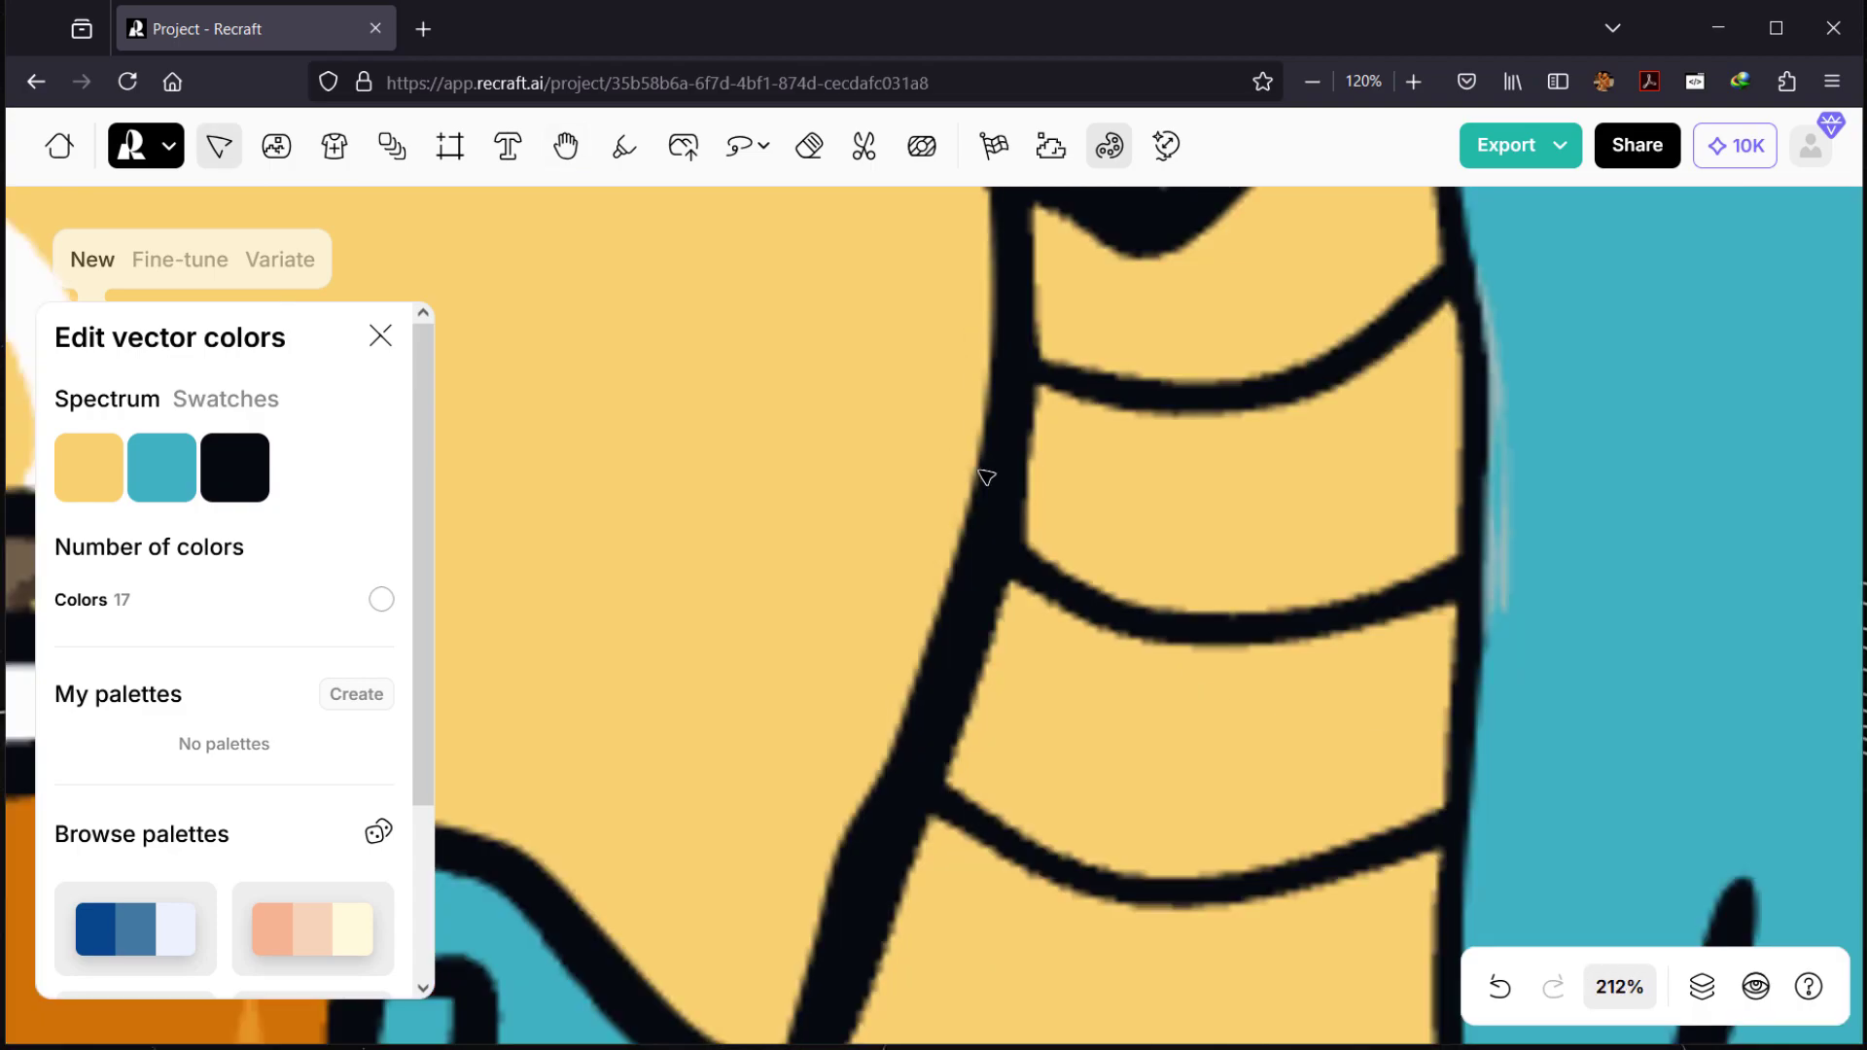
scroll(1066, 501, "up", 2)
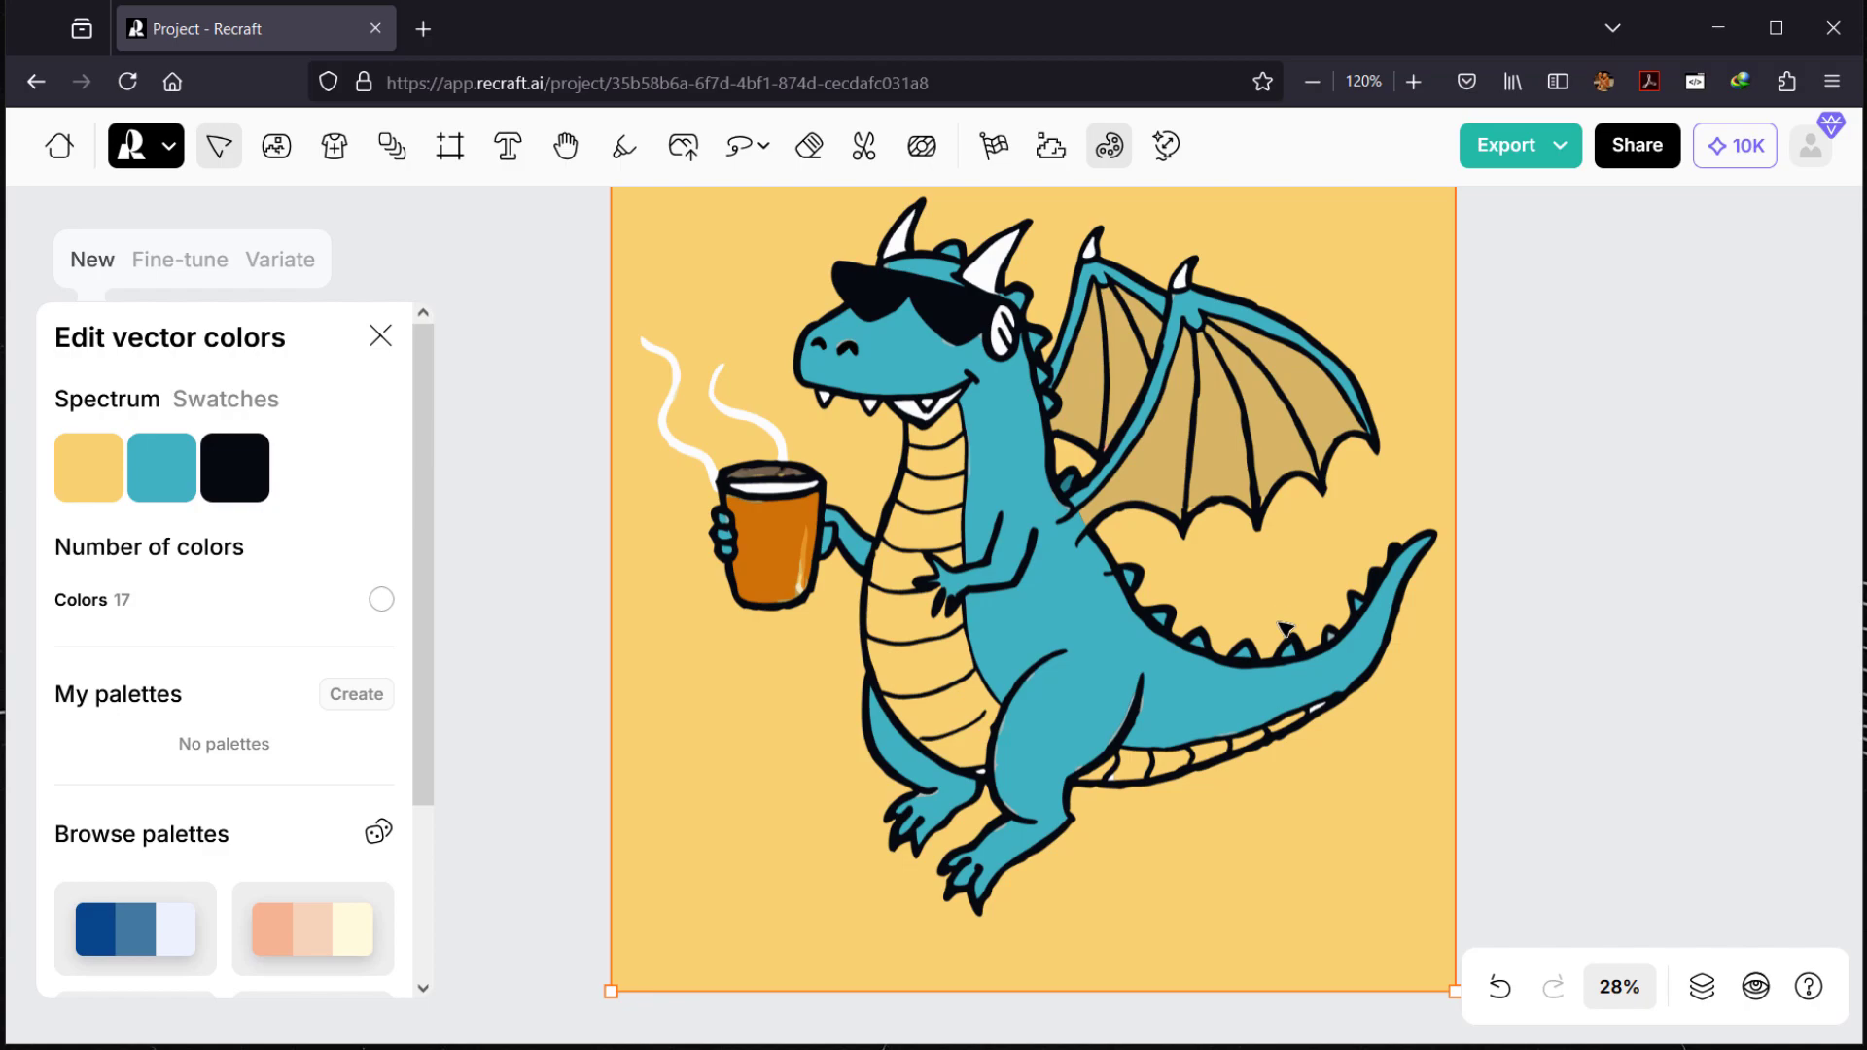
Step: Remove the yellow background from the vectorized dragon and check the cutout edges
right_click(744, 297)
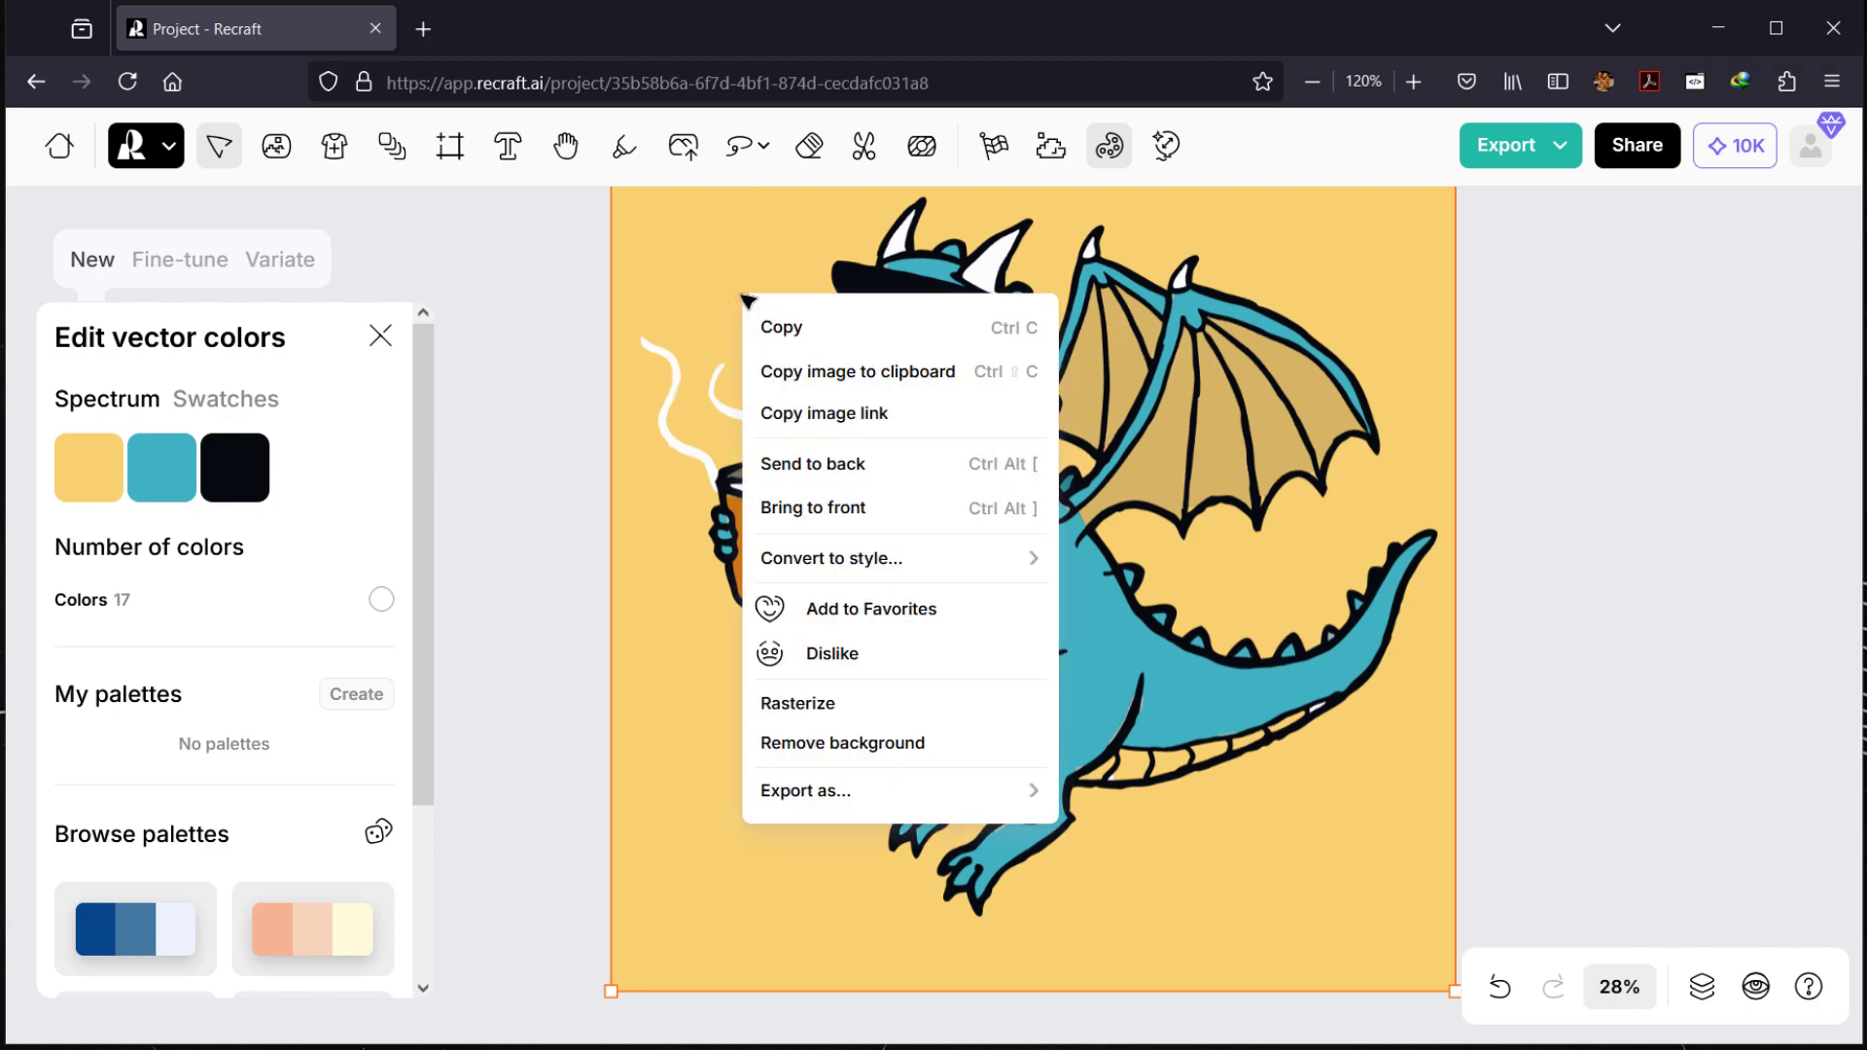
left_click(811, 743)
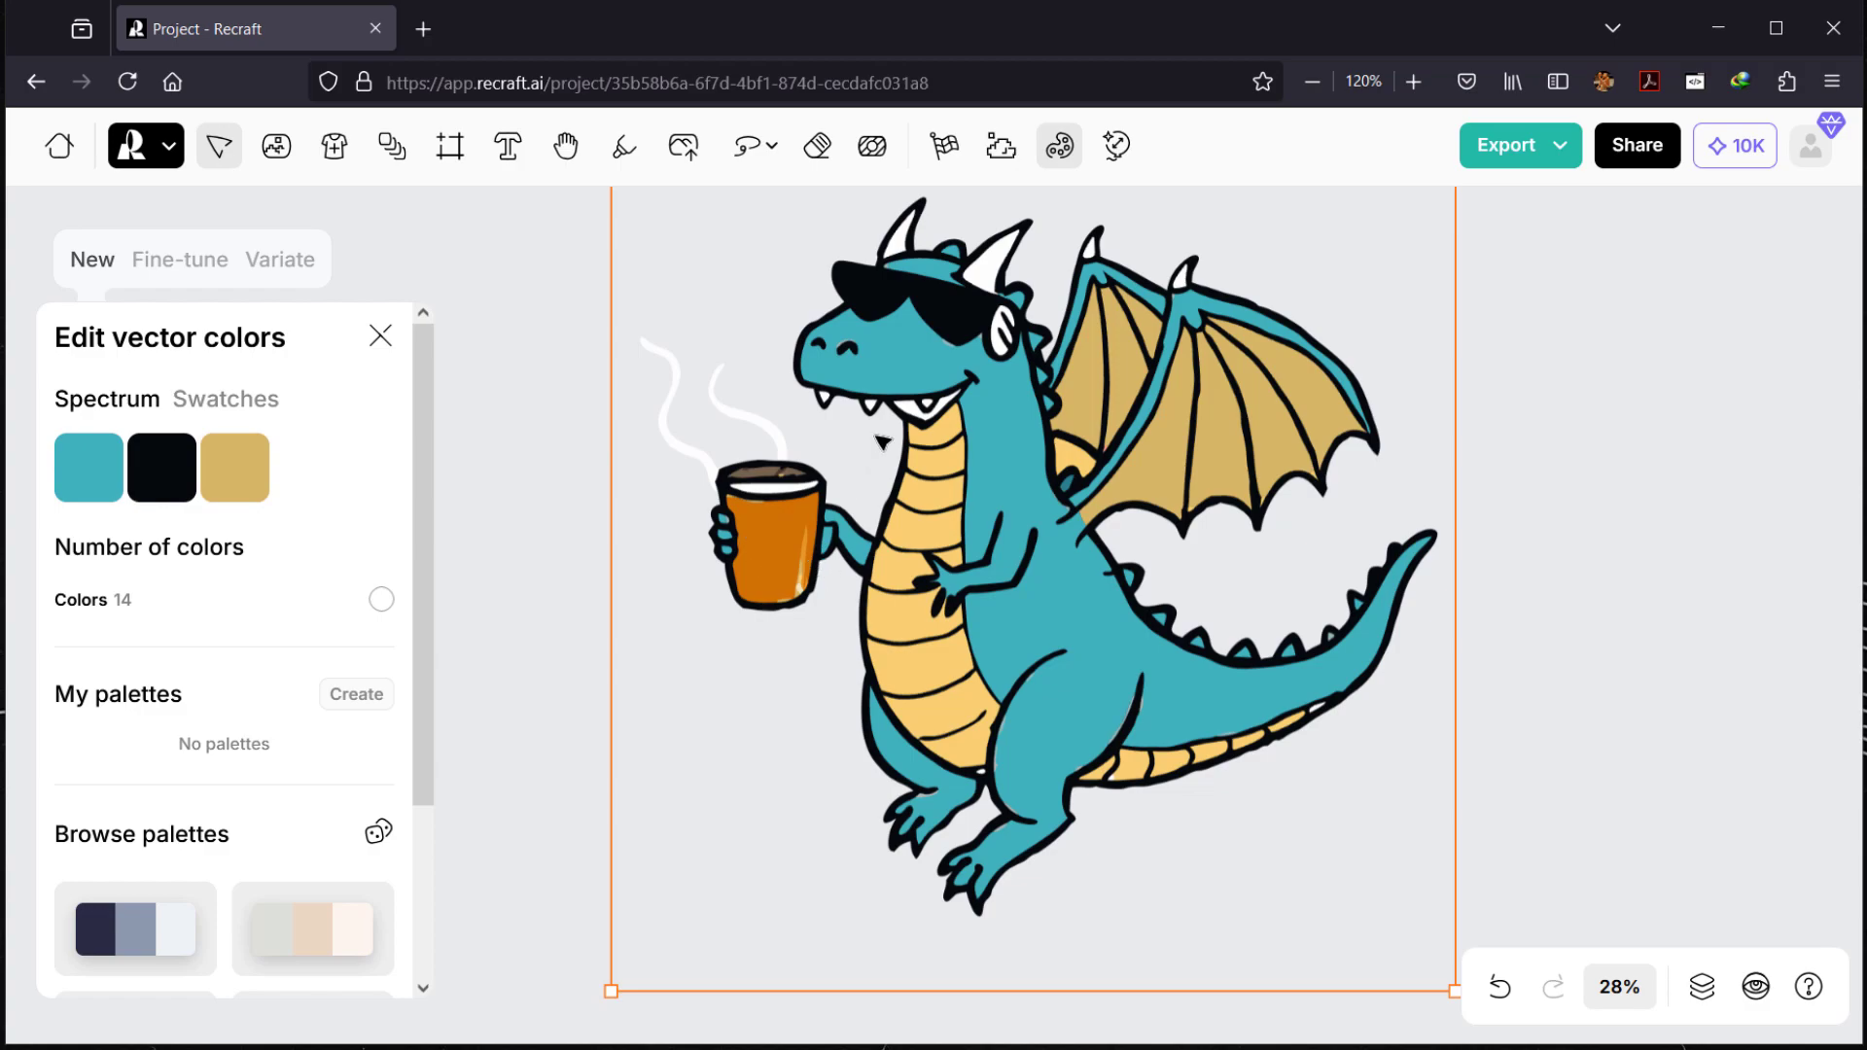
scroll(882, 442, "up", 5)
scroll(881, 439, "down", 5)
scroll(956, 368, "up", 2)
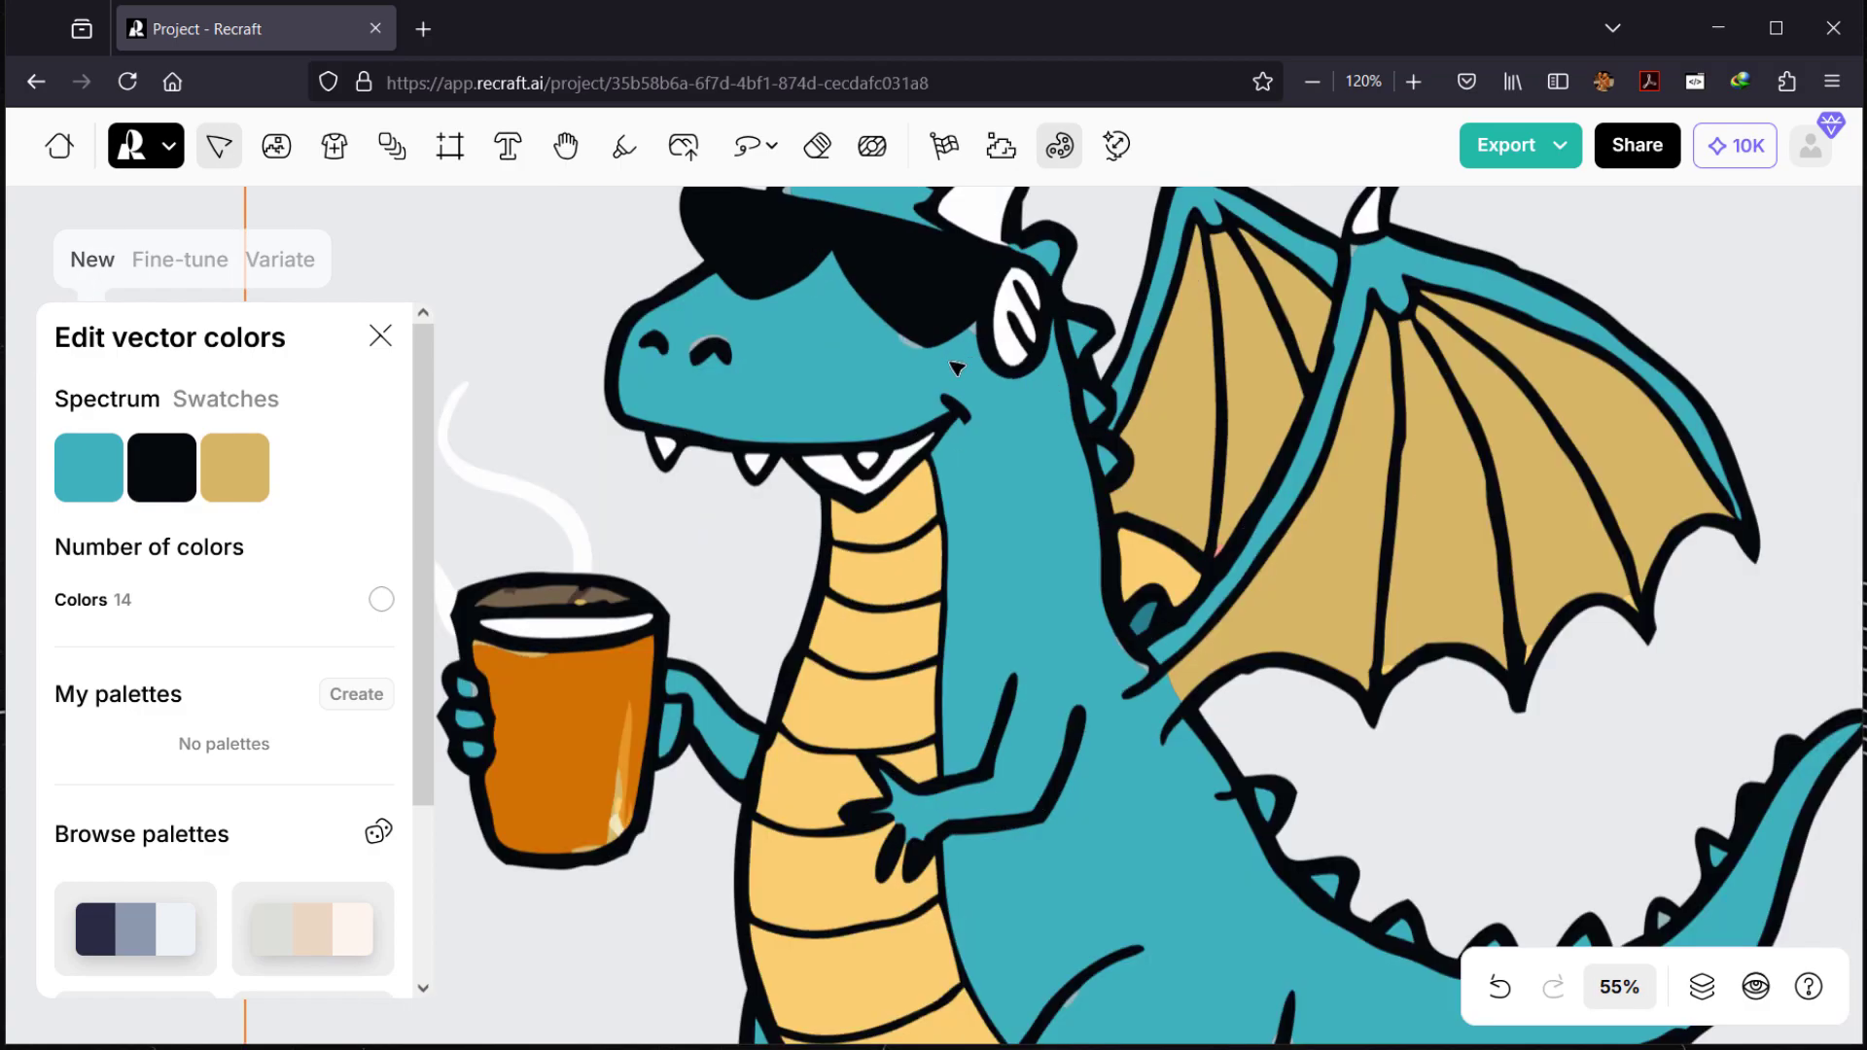
scroll(956, 368, "up", 3)
scroll(727, 472, "down", 5)
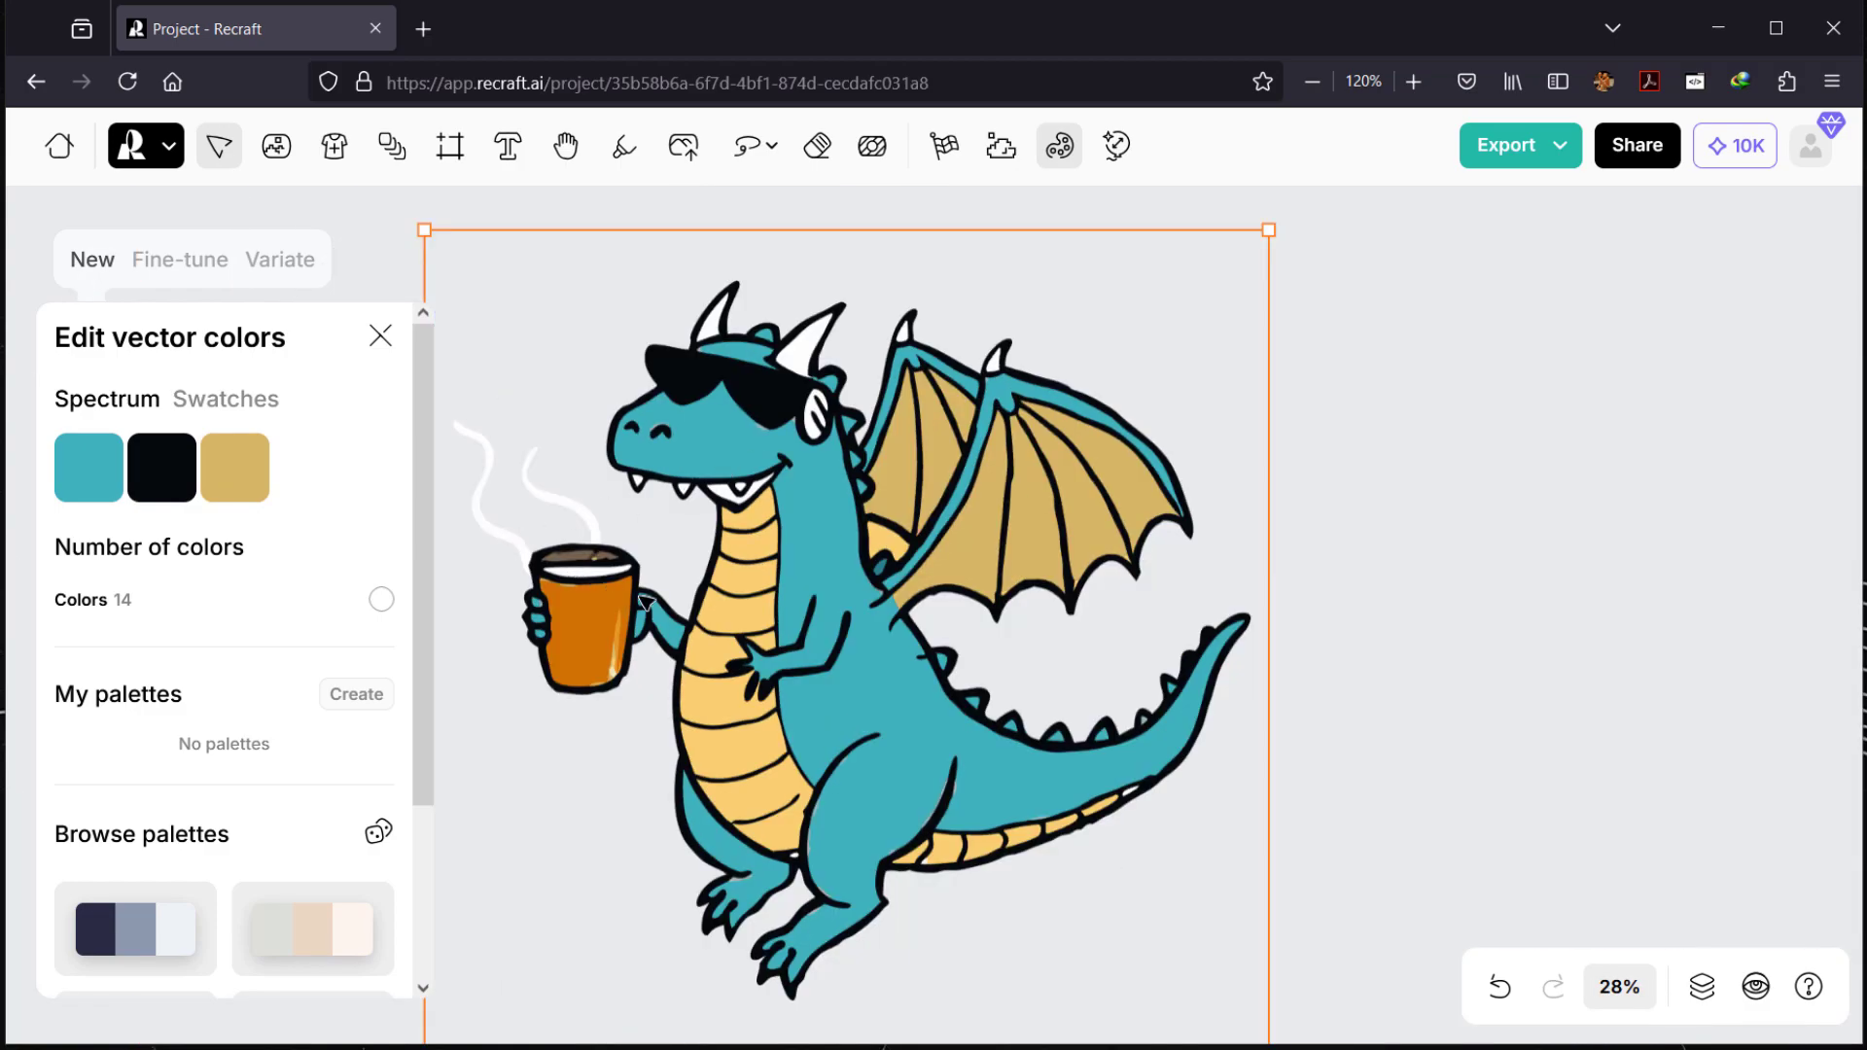
Step: Shrink the dragon to about 1180 × 1180 px and move it aside to free up canvas space
left_click_drag(729, 564, 872, 458)
key("v")
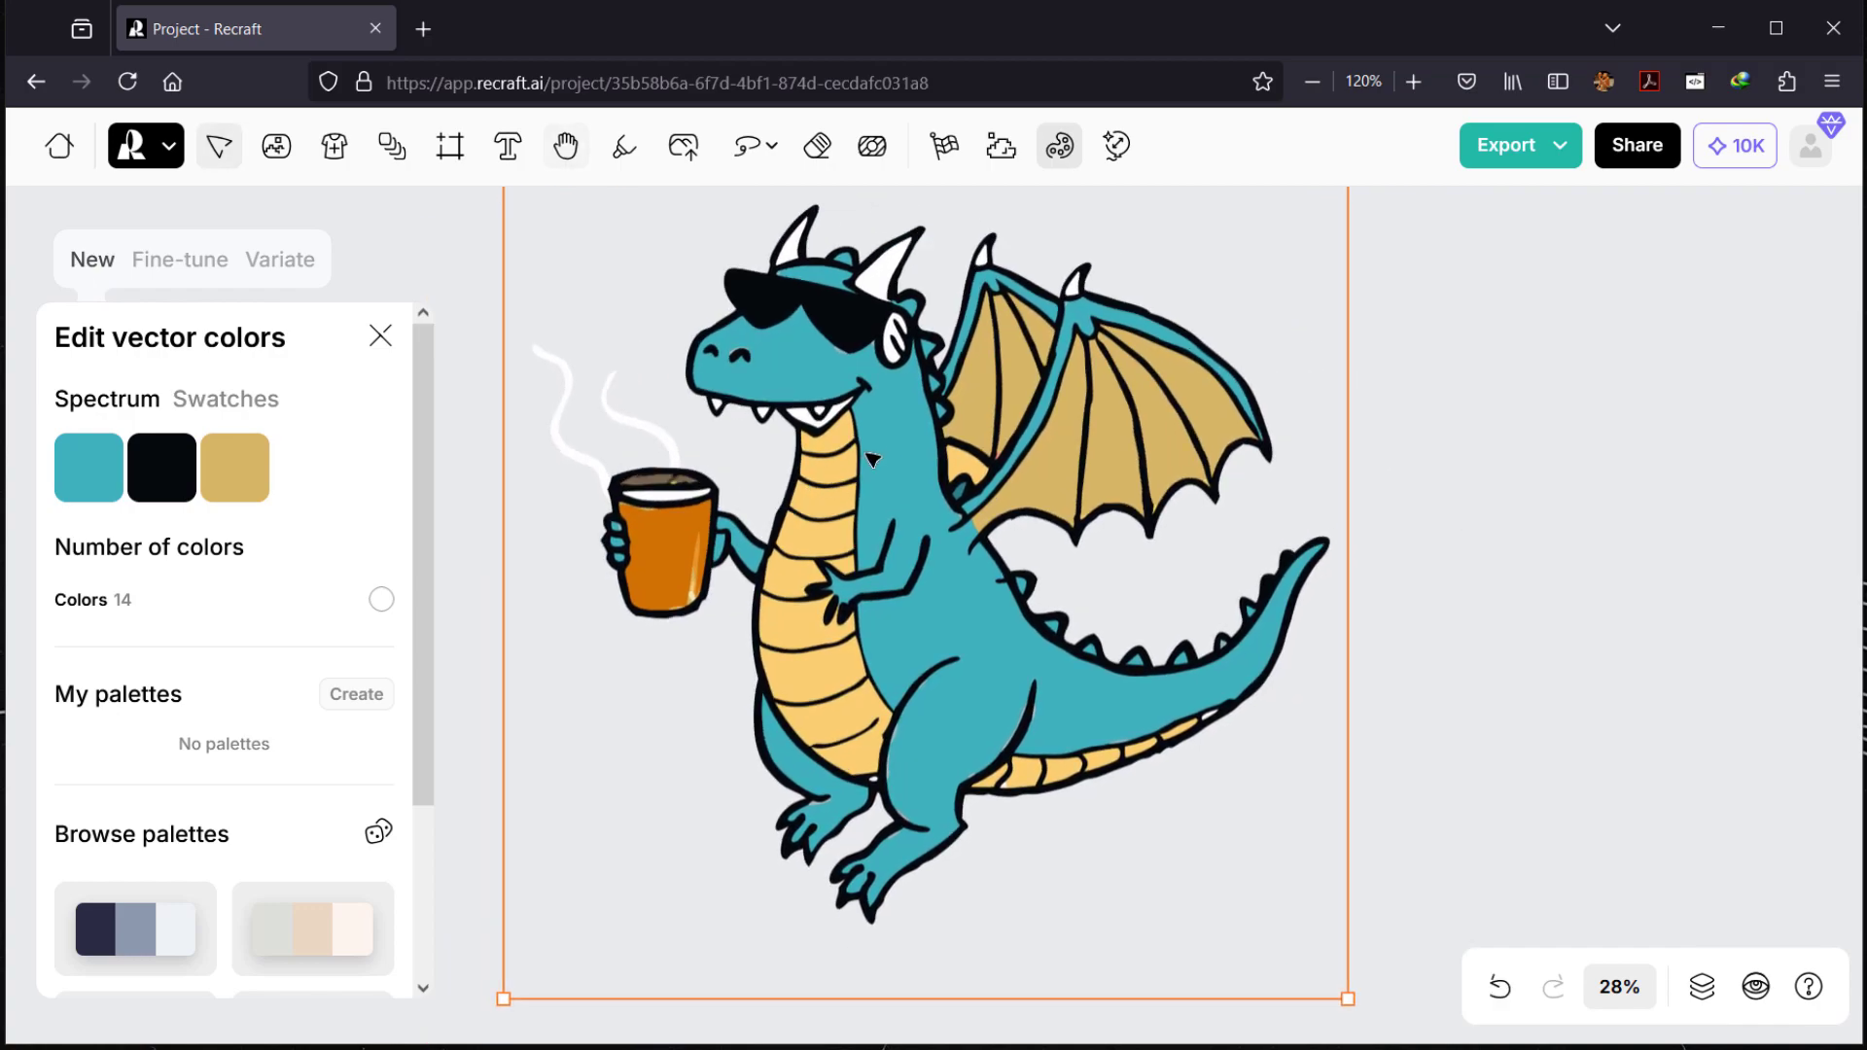
scroll(878, 454, "down", 5)
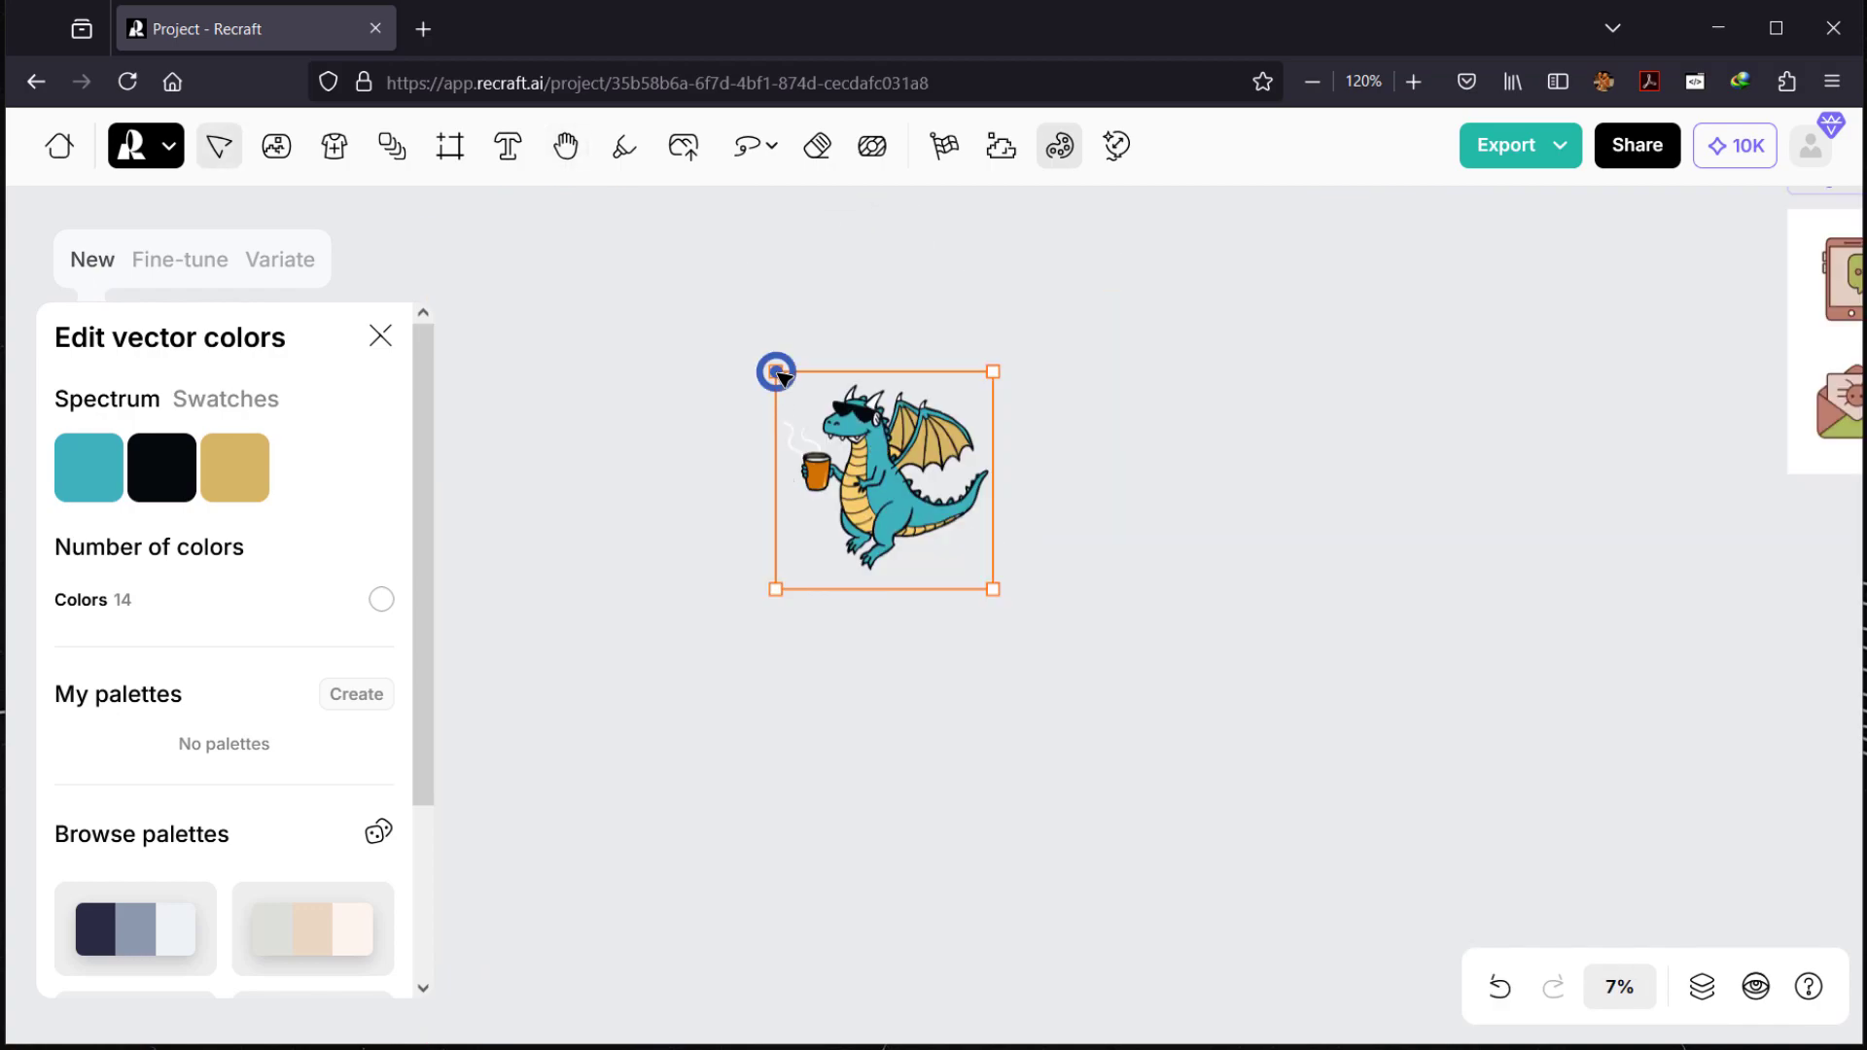
left_click_drag(775, 371, 867, 458)
scroll(855, 575, "up", 3)
scroll(1084, 523, "up", 3)
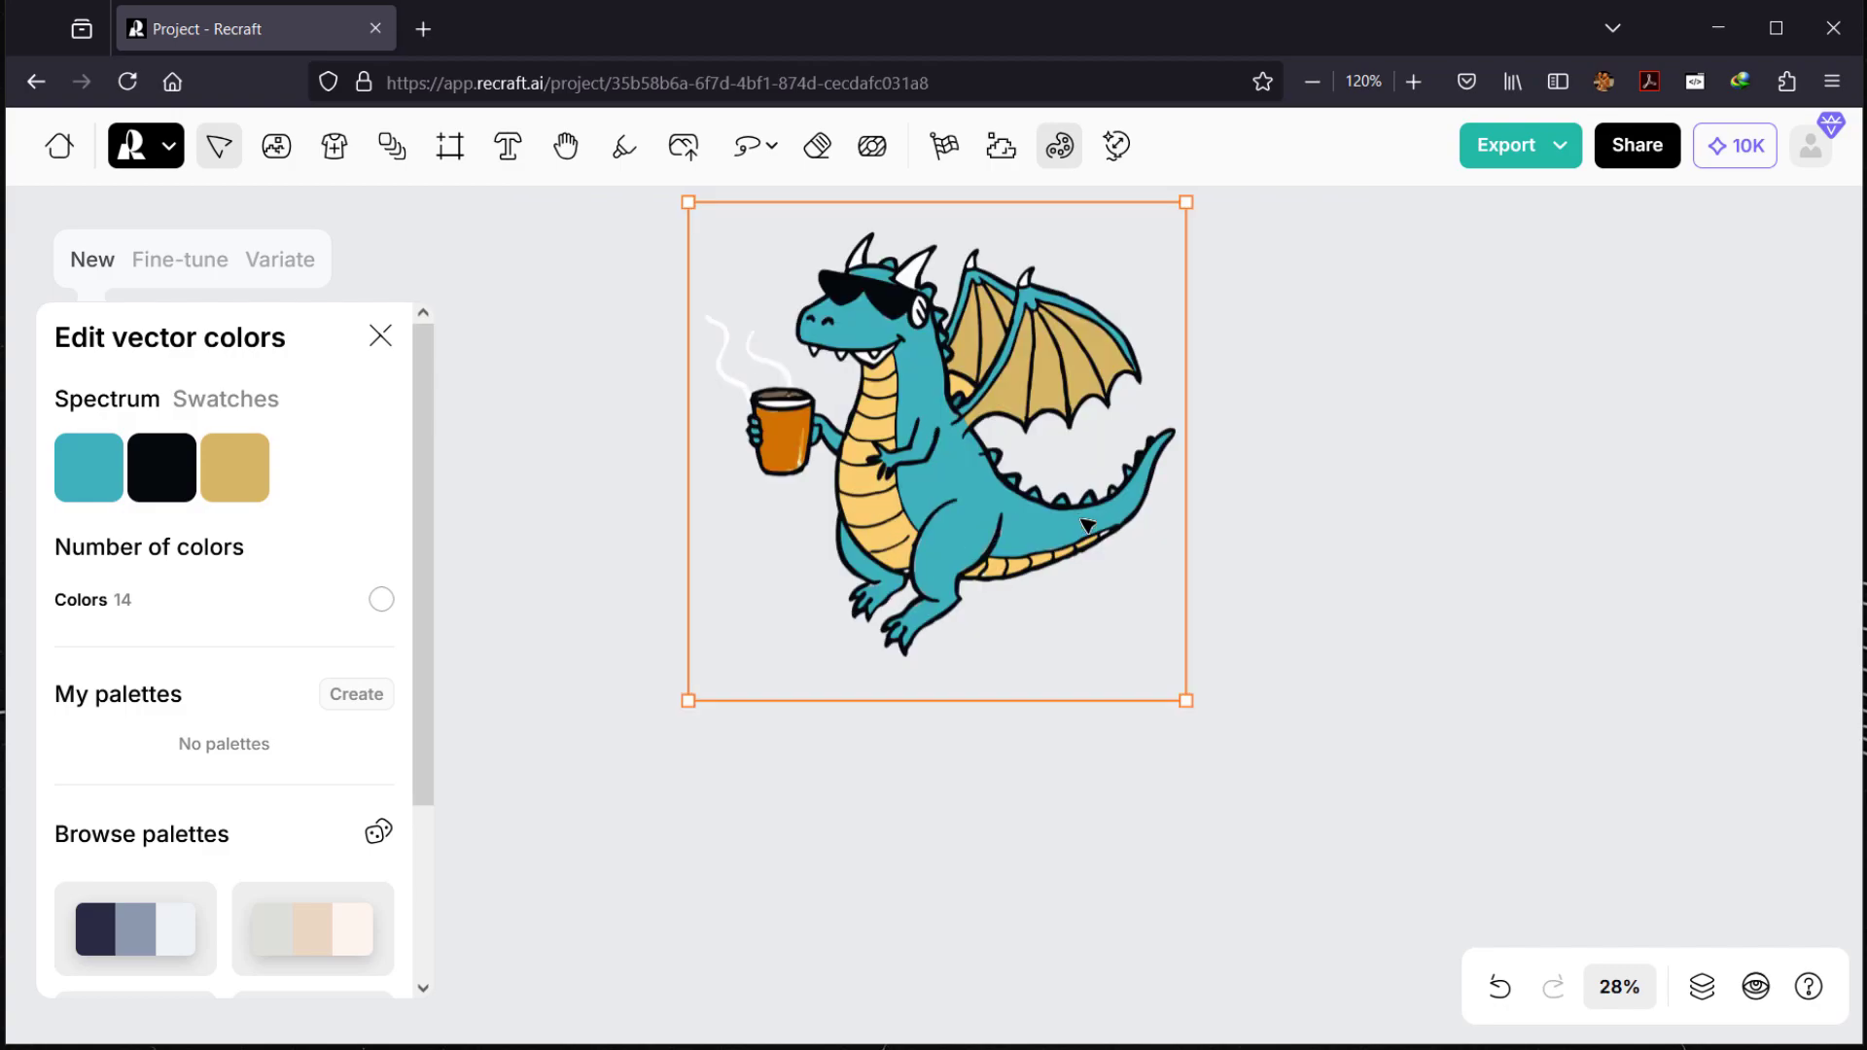
left_click_drag(1006, 512, 1594, 501)
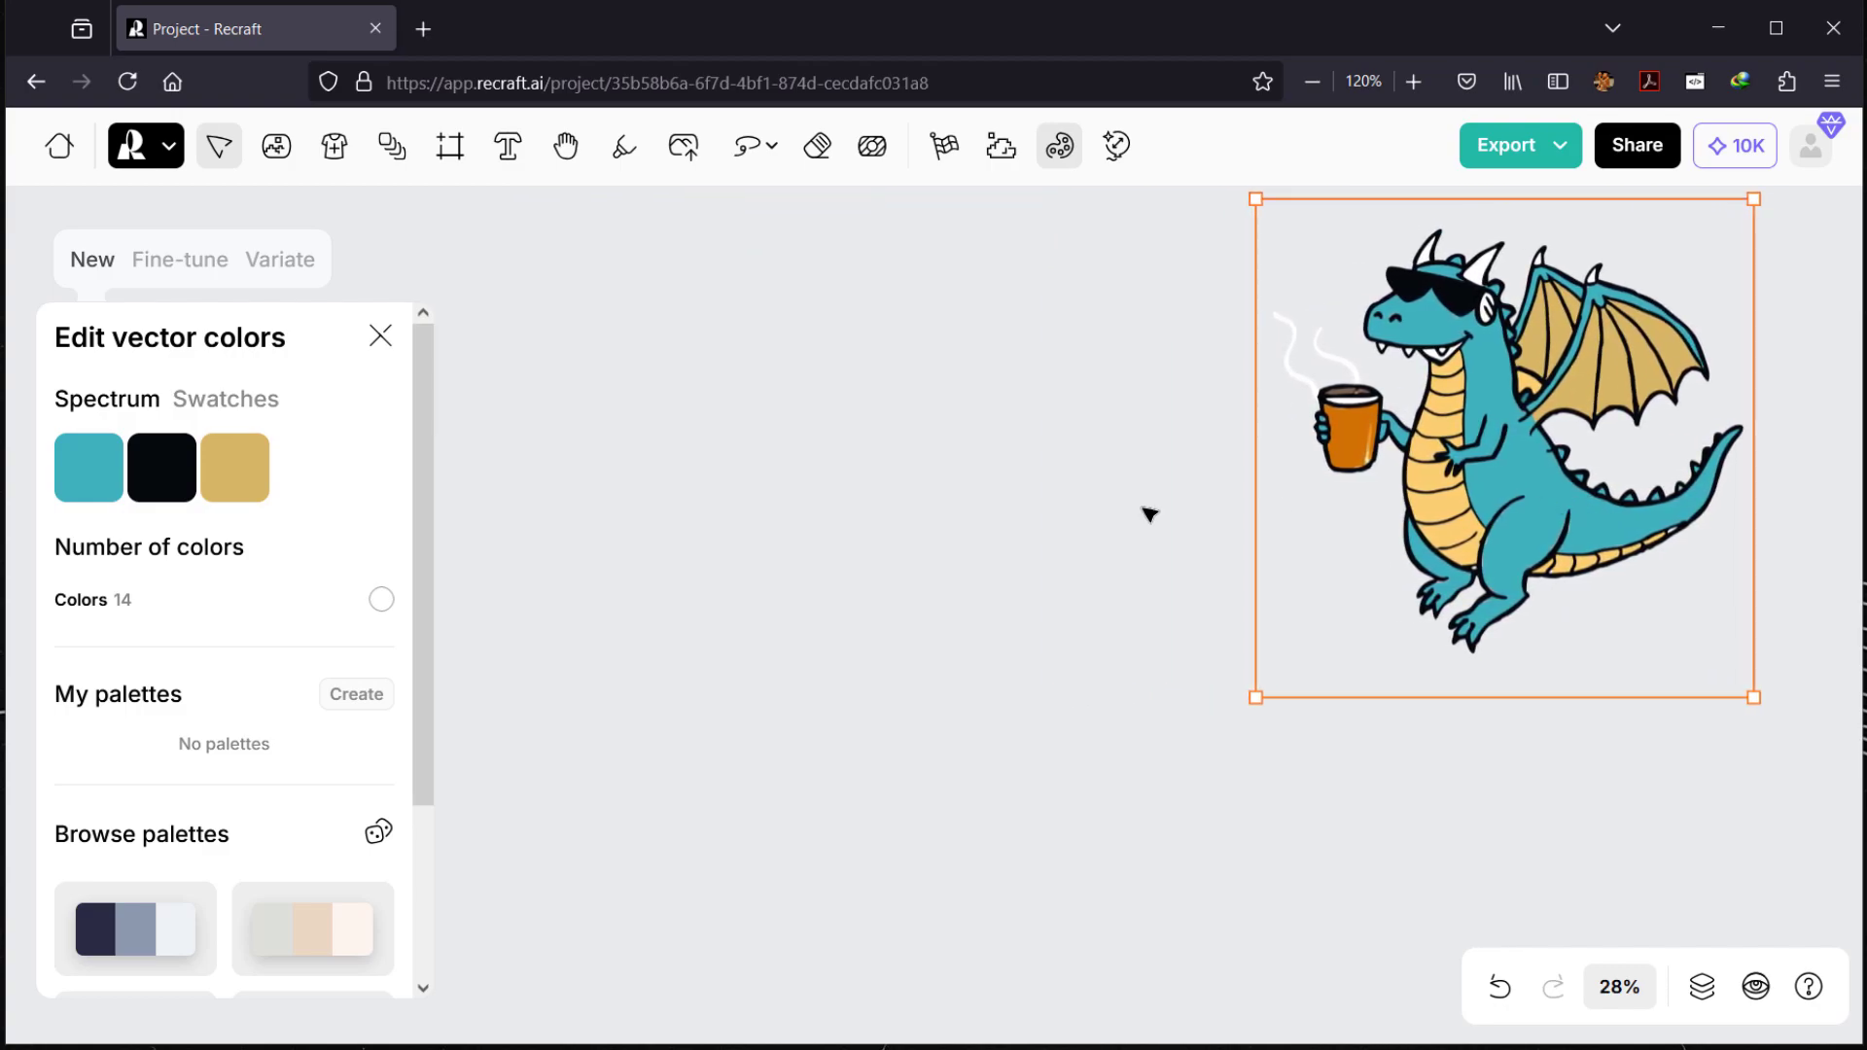
left_click(853, 498)
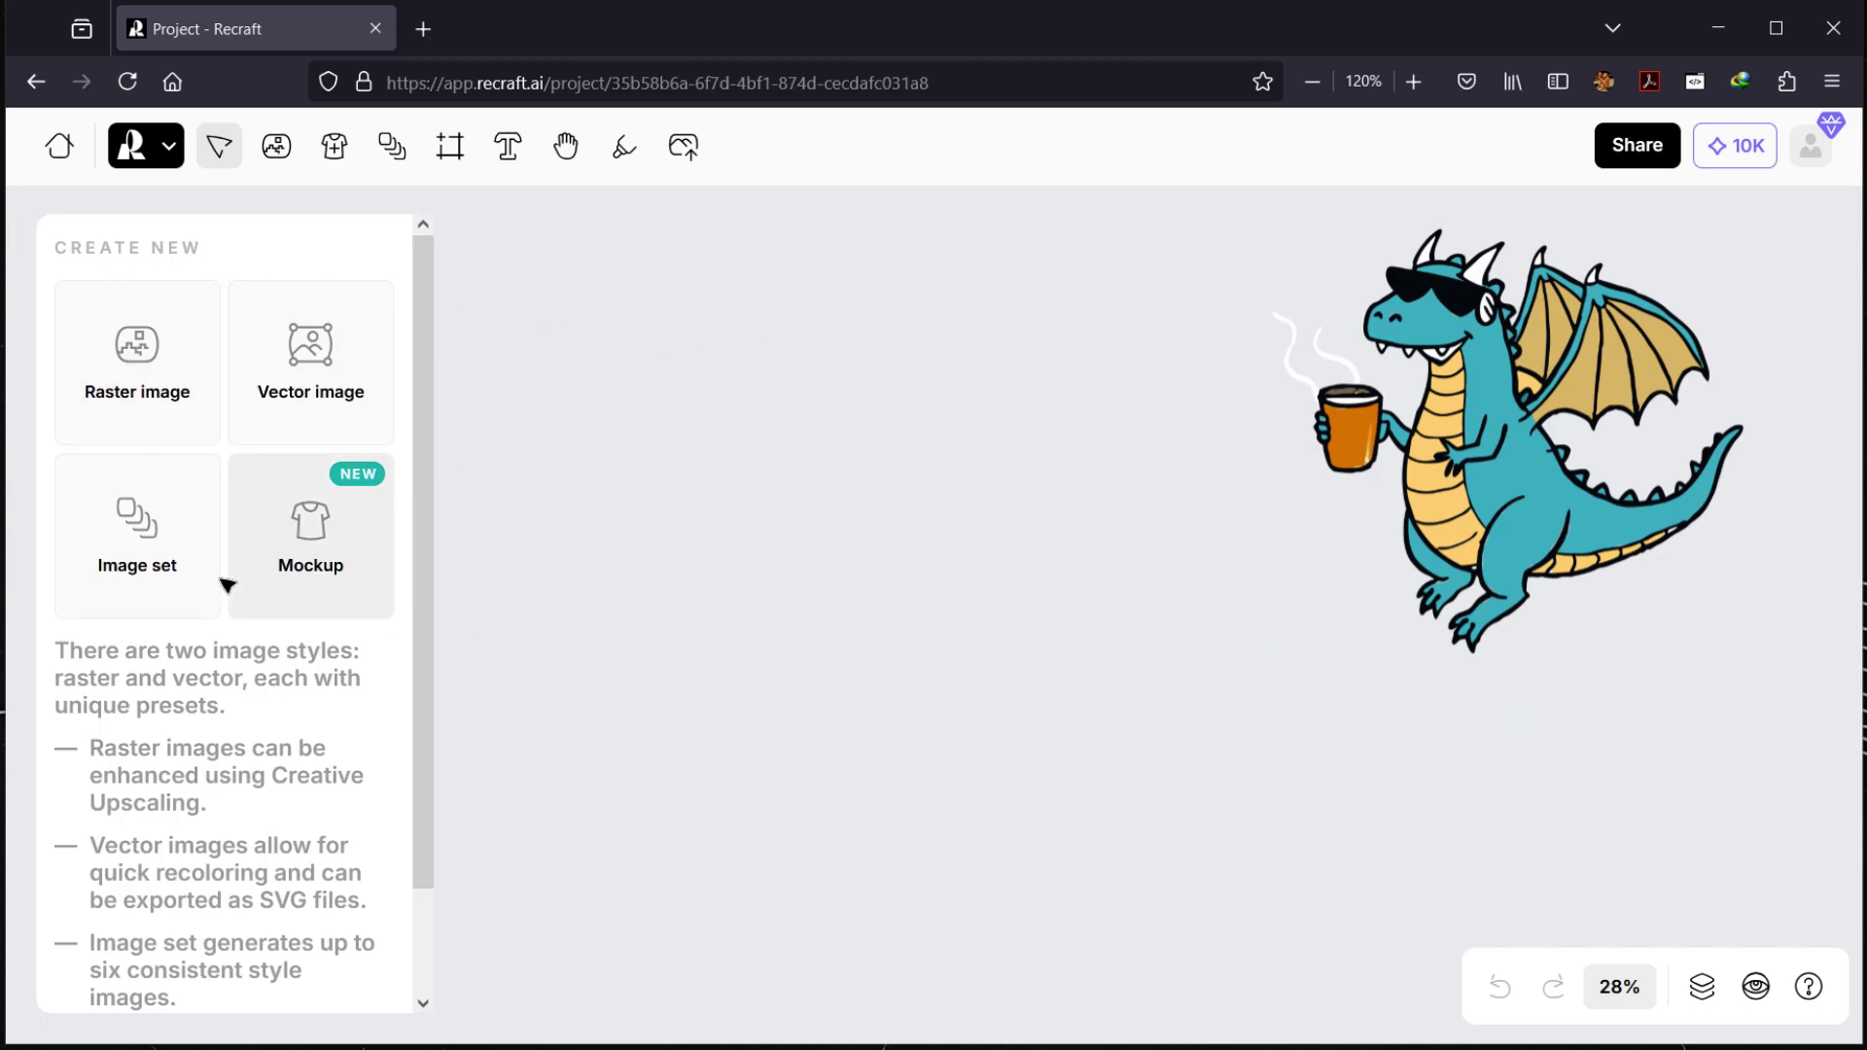
Step: Create a mockup frame about 1738 × 1738 px beside the dragon, keeping the two apart
left_click(327, 555)
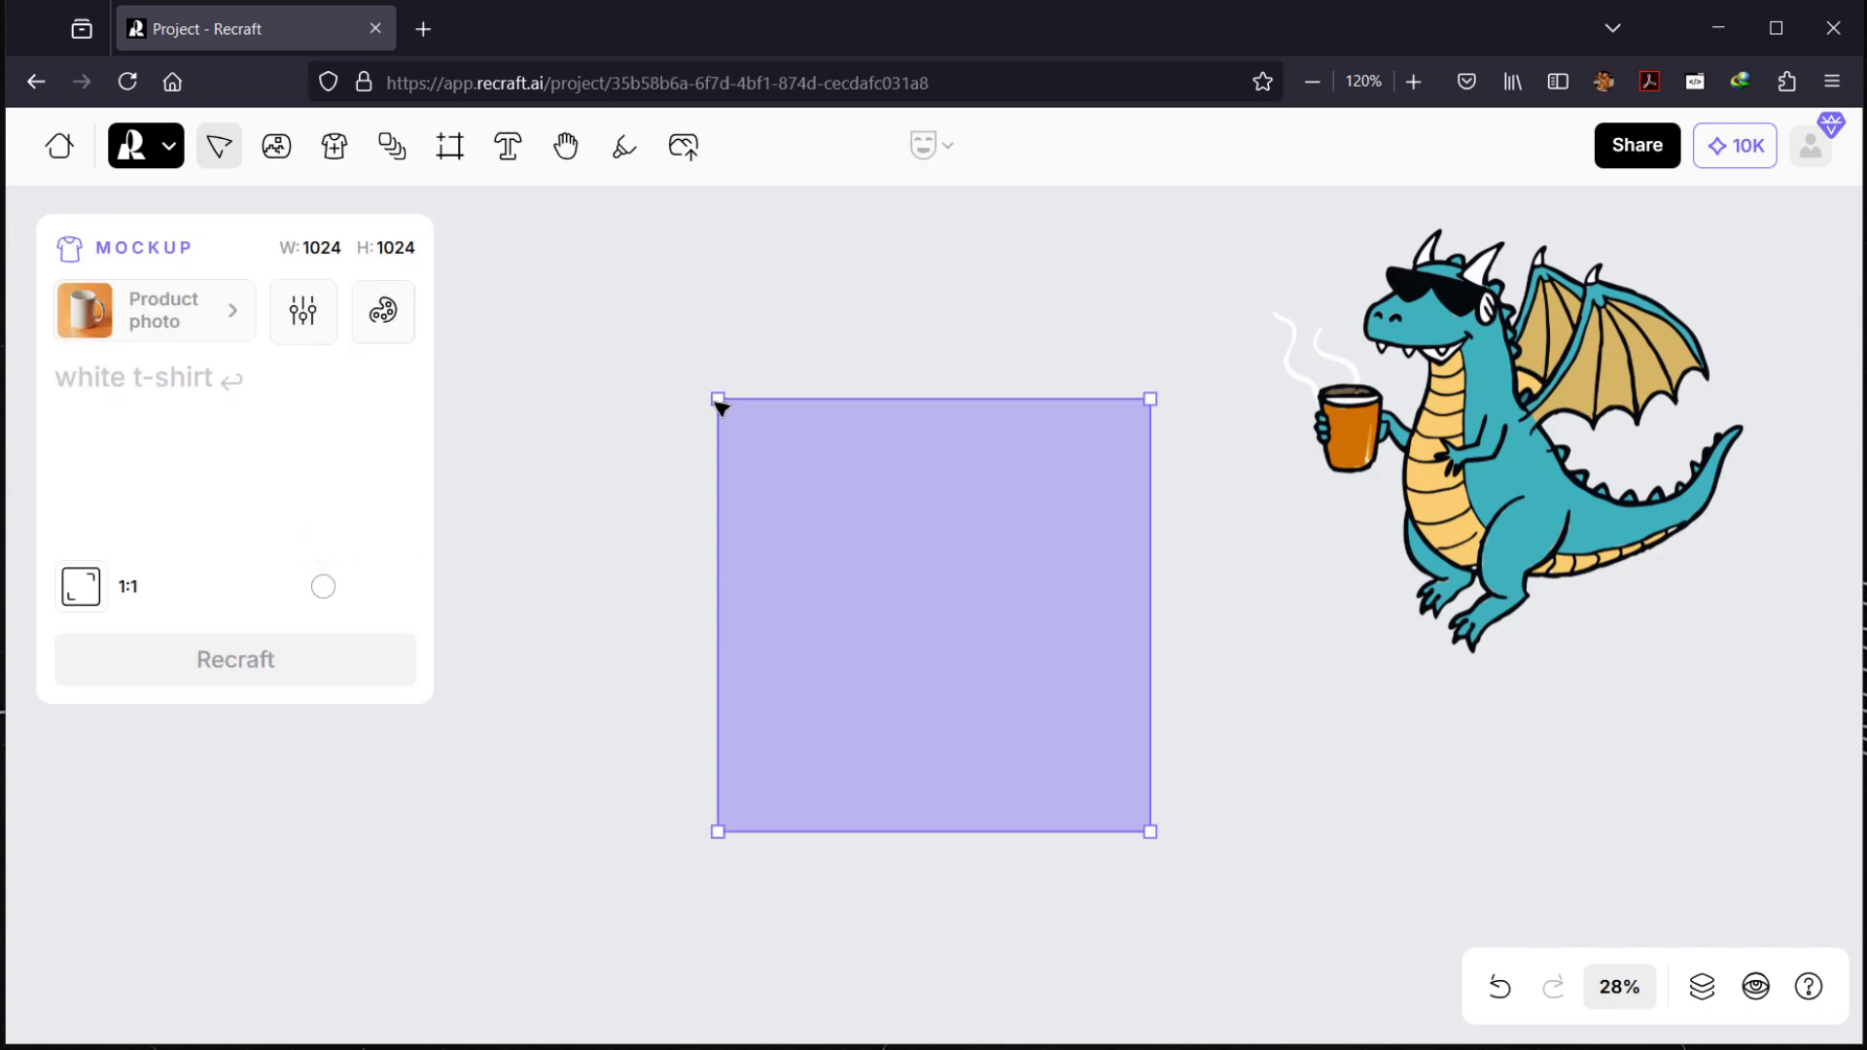
left_click_drag(720, 406, 505, 255)
left_click_drag(1112, 500, 1139, 522)
left_click_drag(1502, 409, 1526, 488)
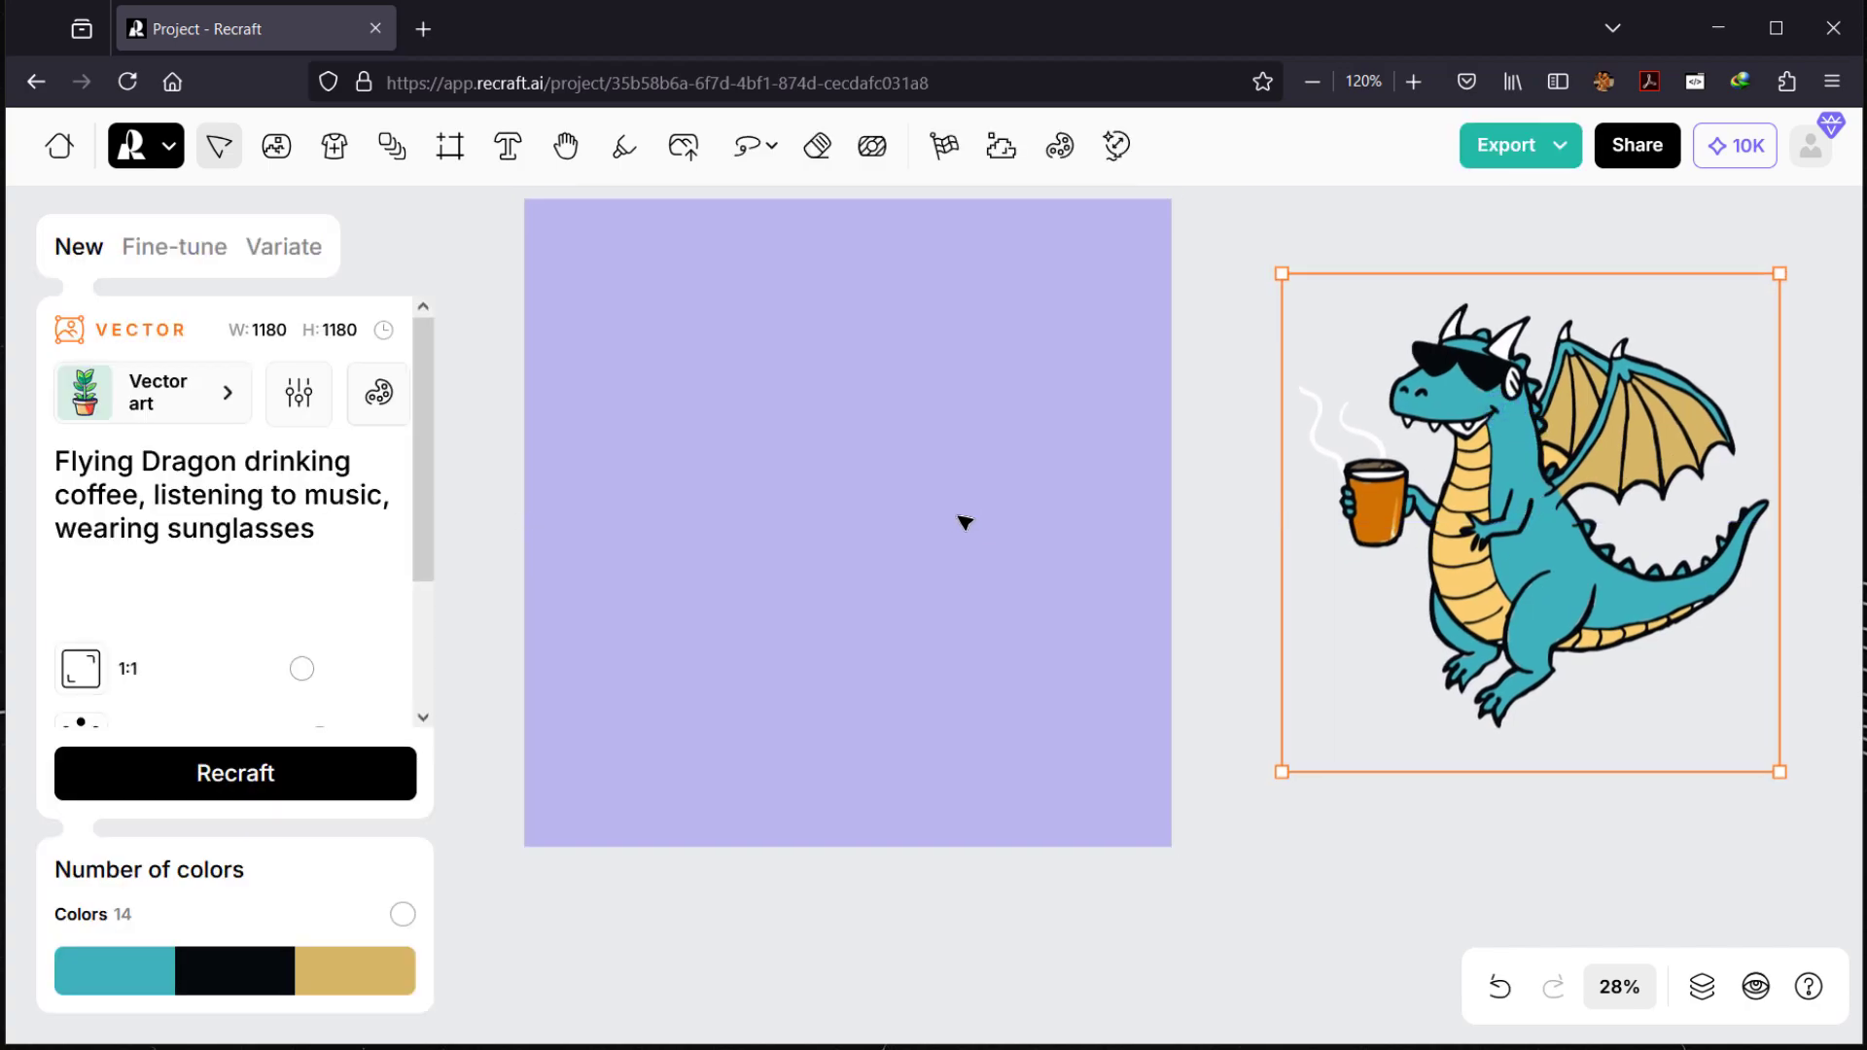
left_click(964, 522)
left_click_drag(1174, 856, 1270, 943)
left_click(1097, 736)
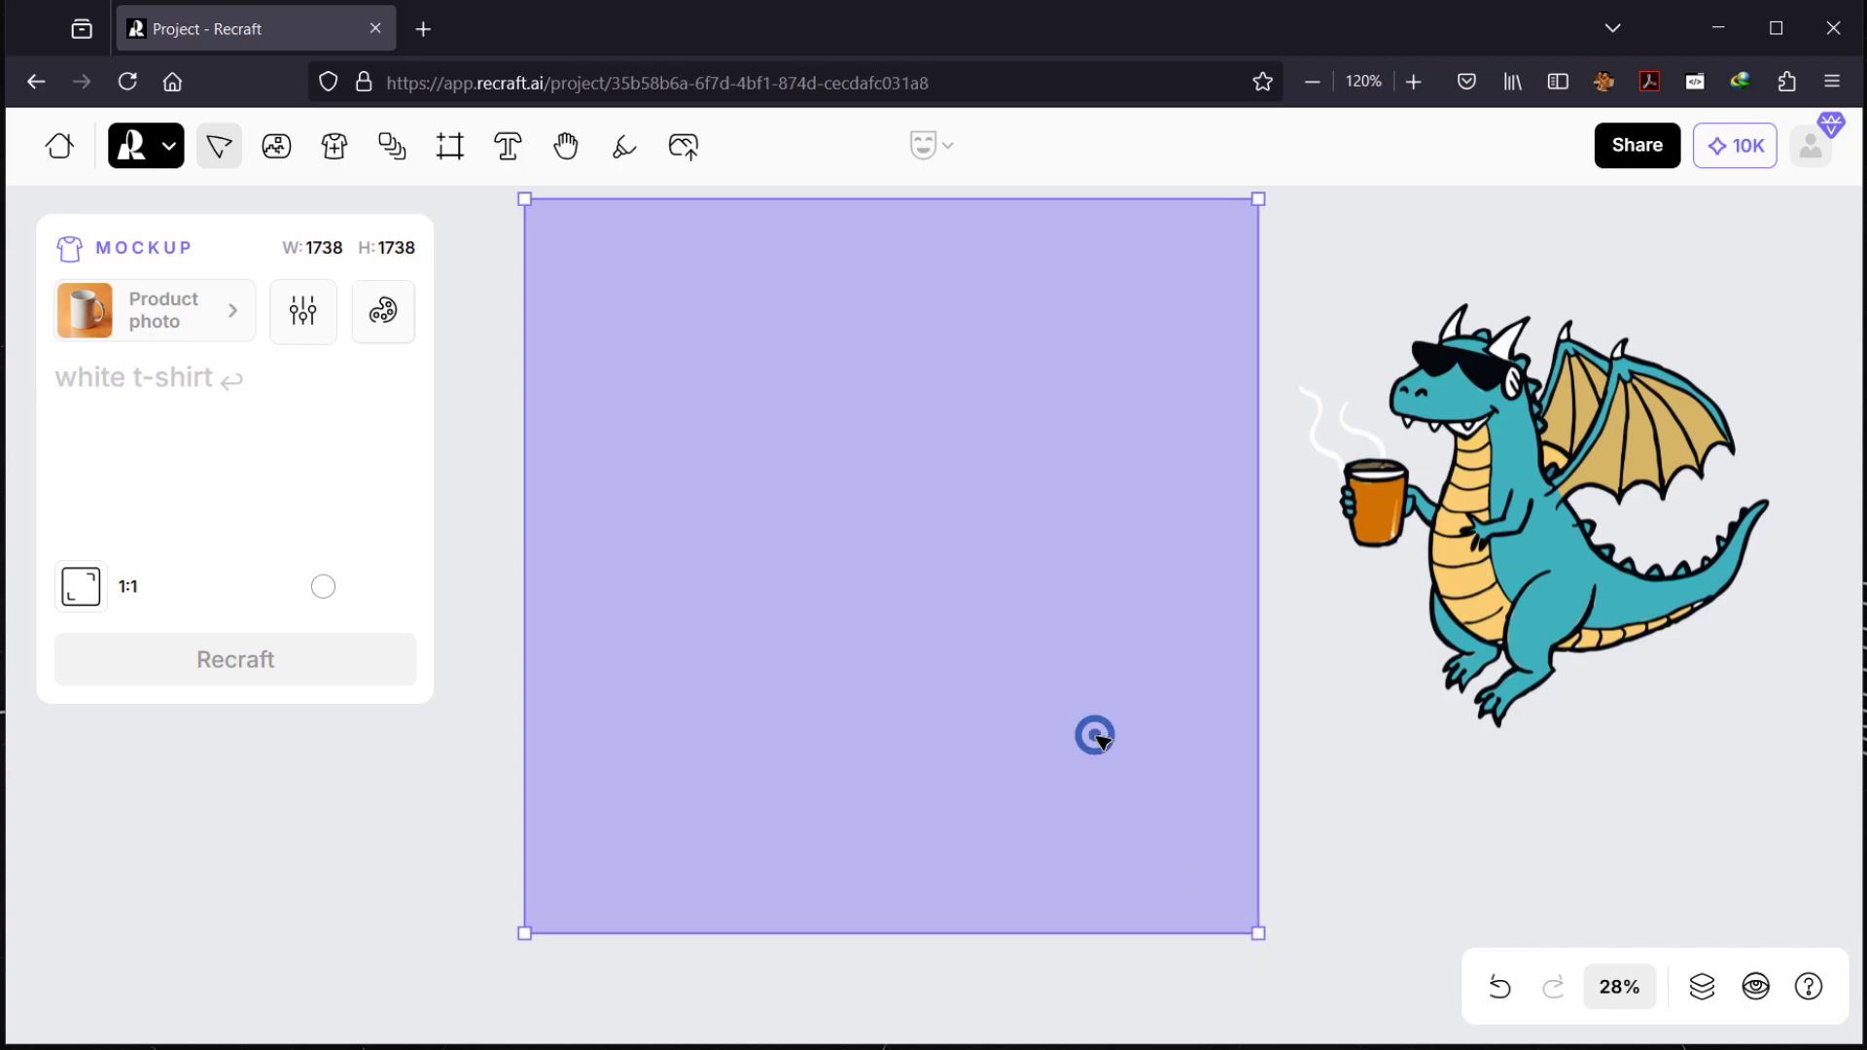
left_click_drag(1097, 736, 1092, 742)
mouse_move(942, 696)
left_mouse_down()
mouse_move(895, 709)
mouse_move(916, 708)
left_mouse_up()
Step: Generate a product photo mockup from the prompt "Red t-shirt"
left_click(292, 381)
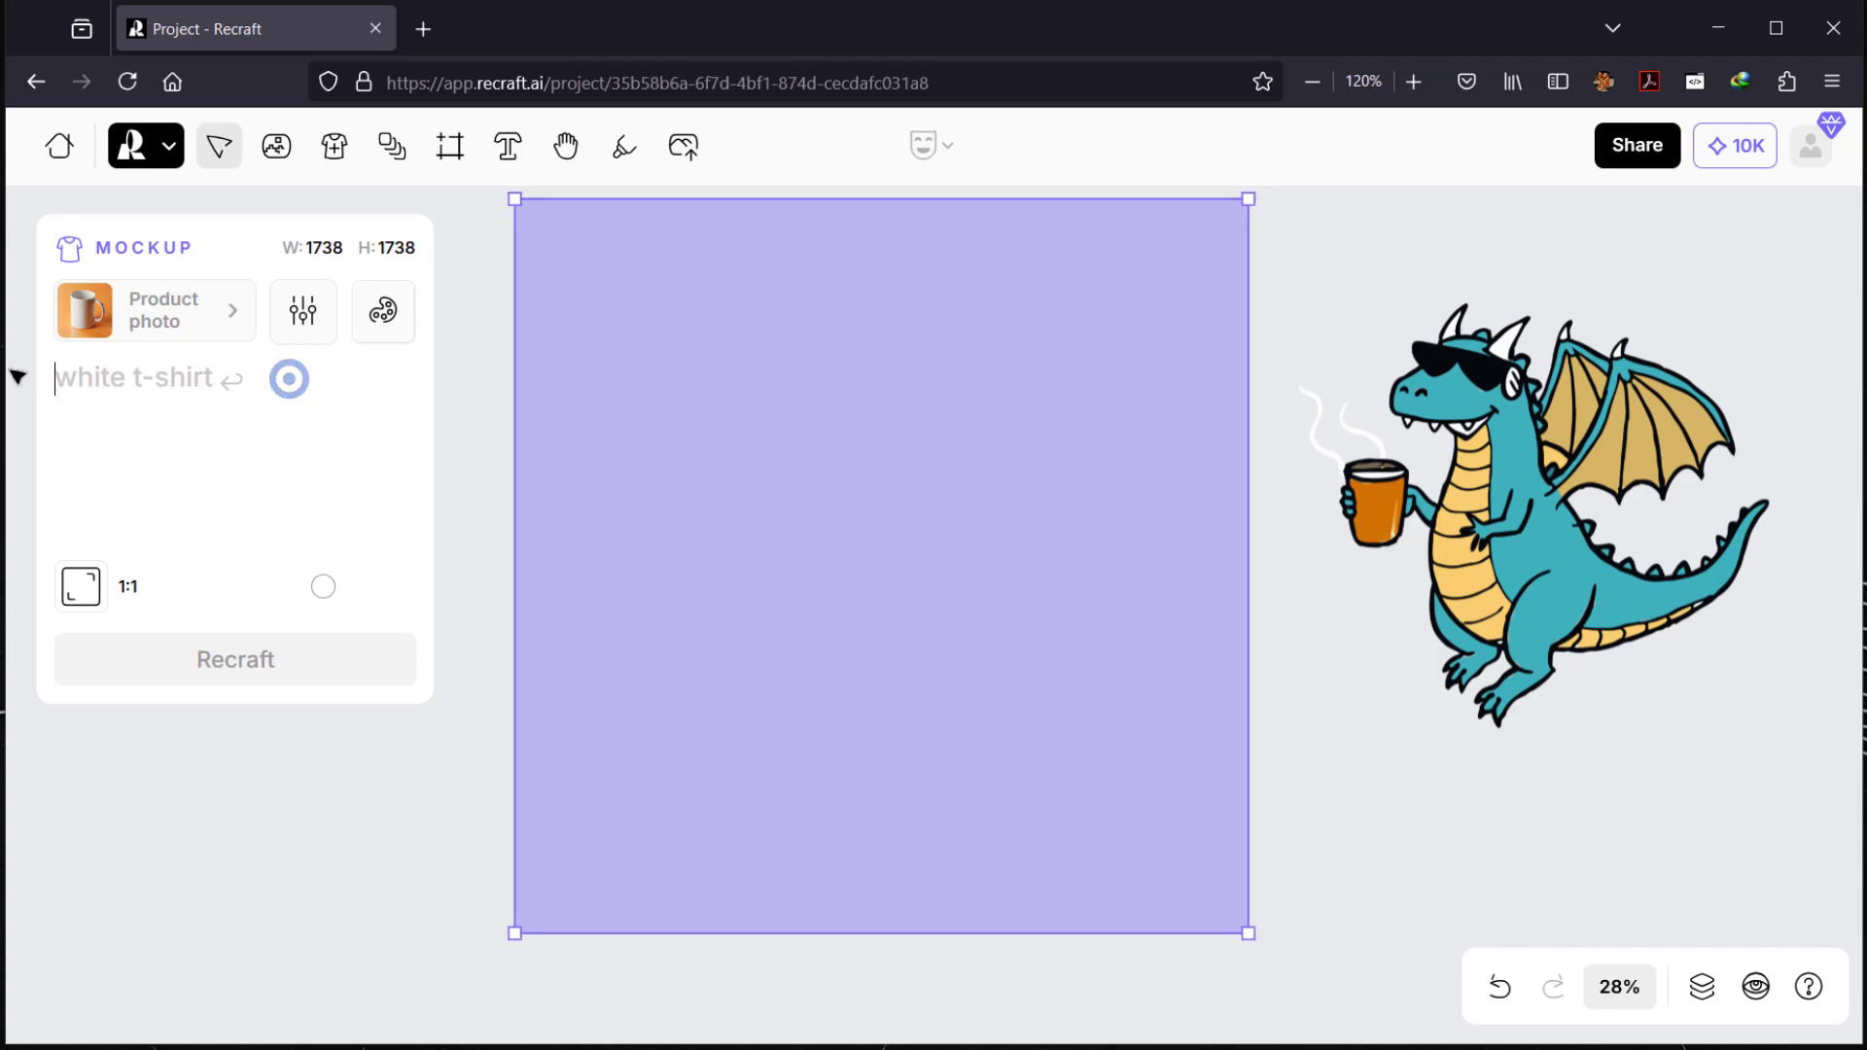
left_click(205, 313)
left_click(237, 408)
type("Red ")
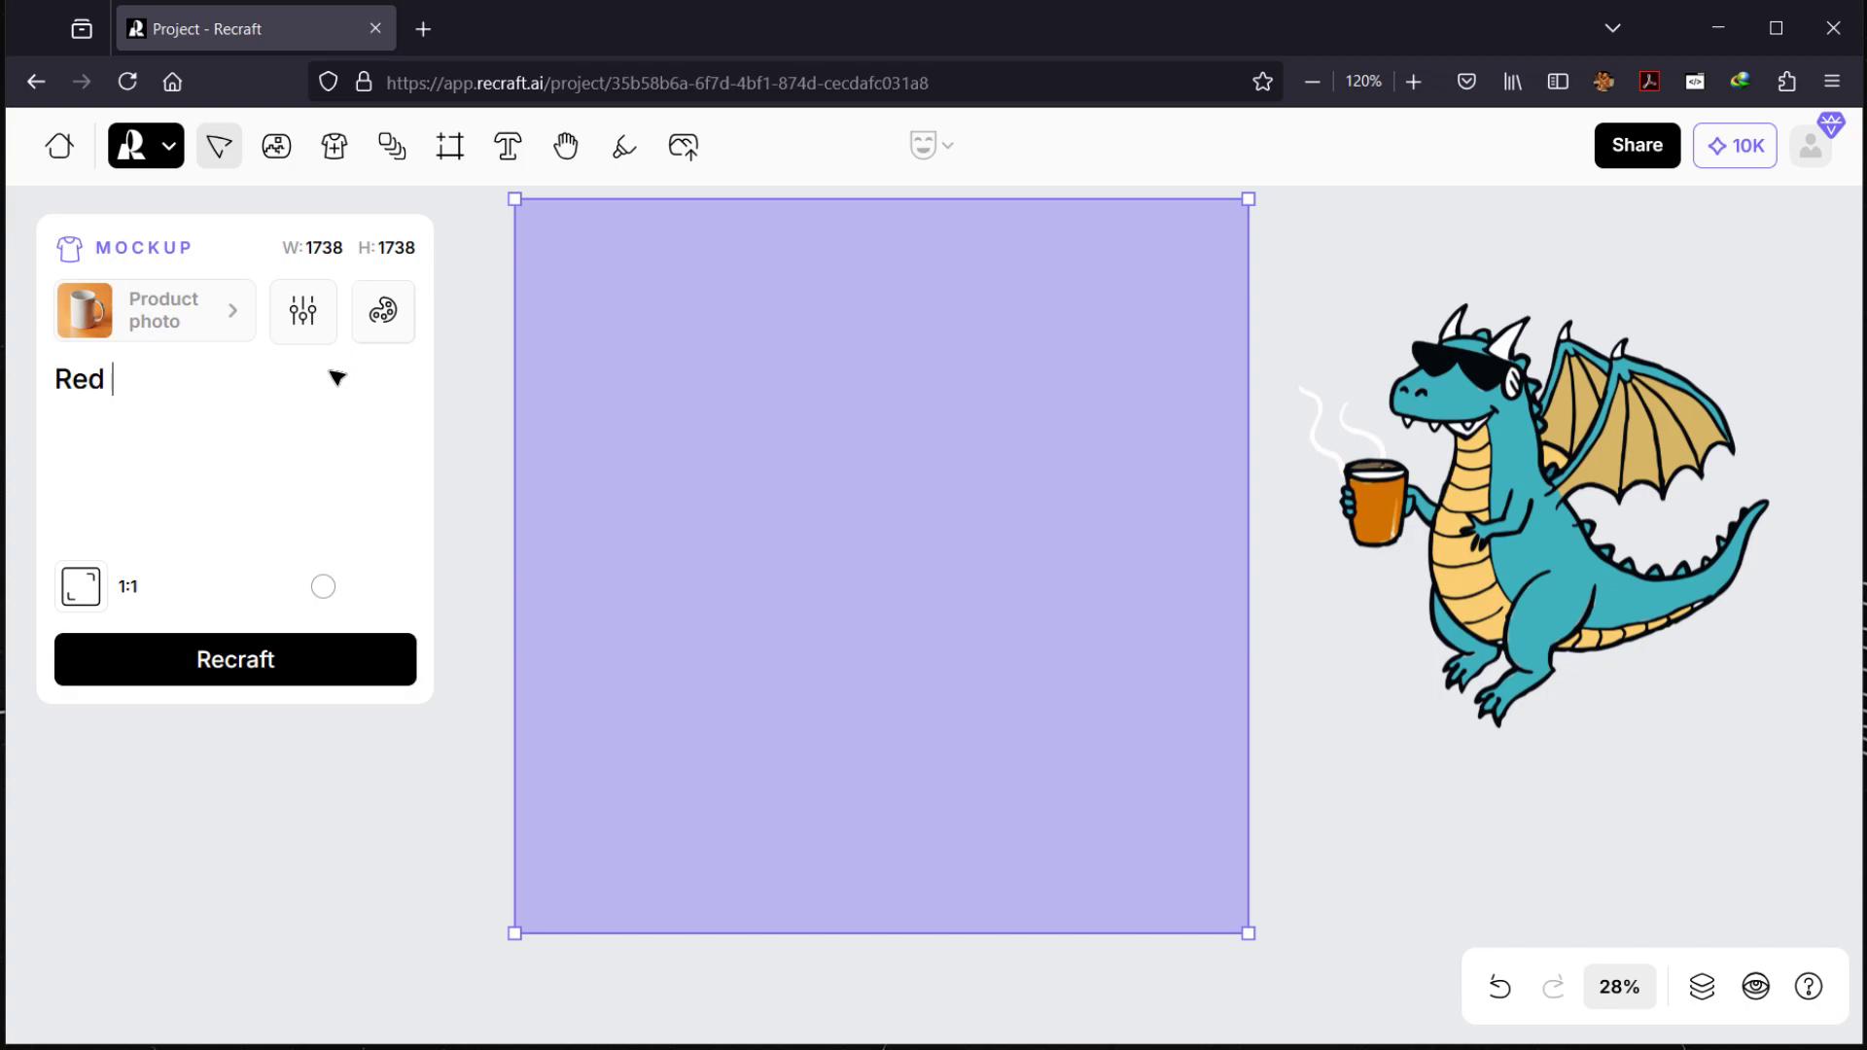
type("t-shirt")
left_click(242, 655)
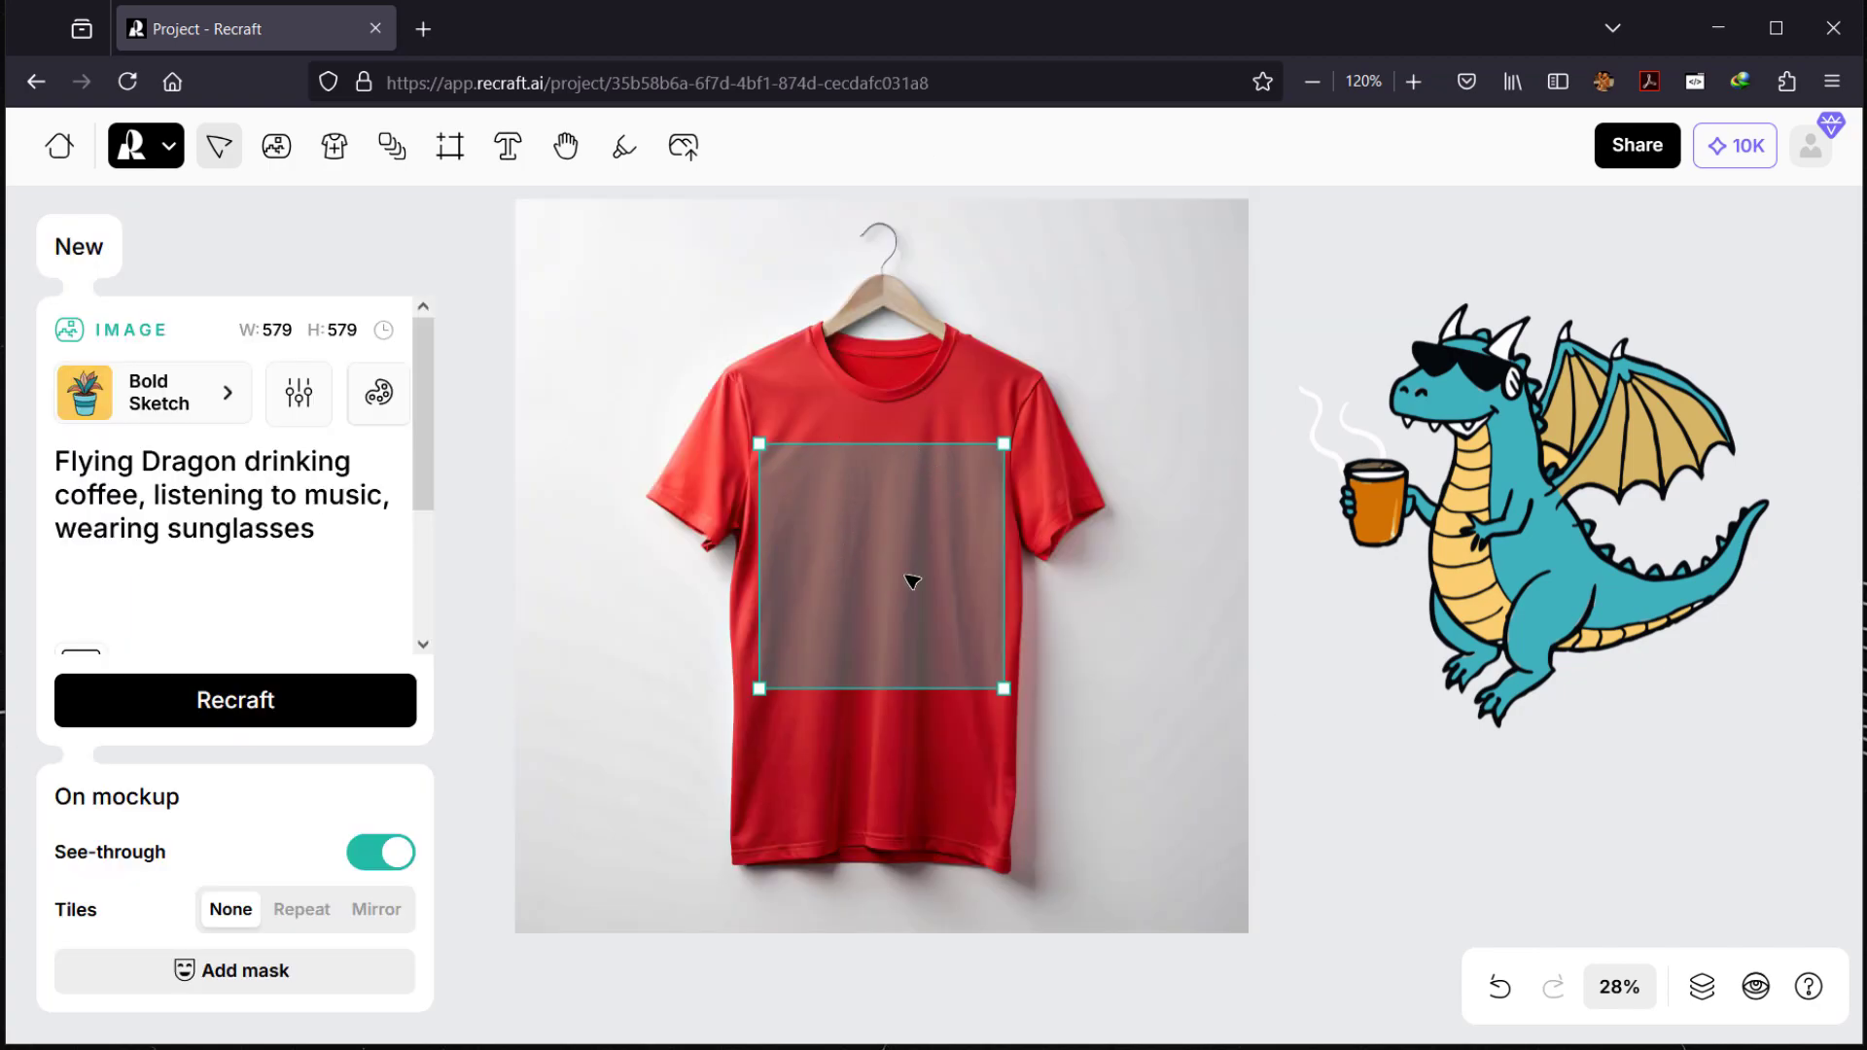
Step: Take the placeholder image off the red t-shirt mockup and delete it
left_click_drag(891, 580, 1458, 880)
key("Delete")
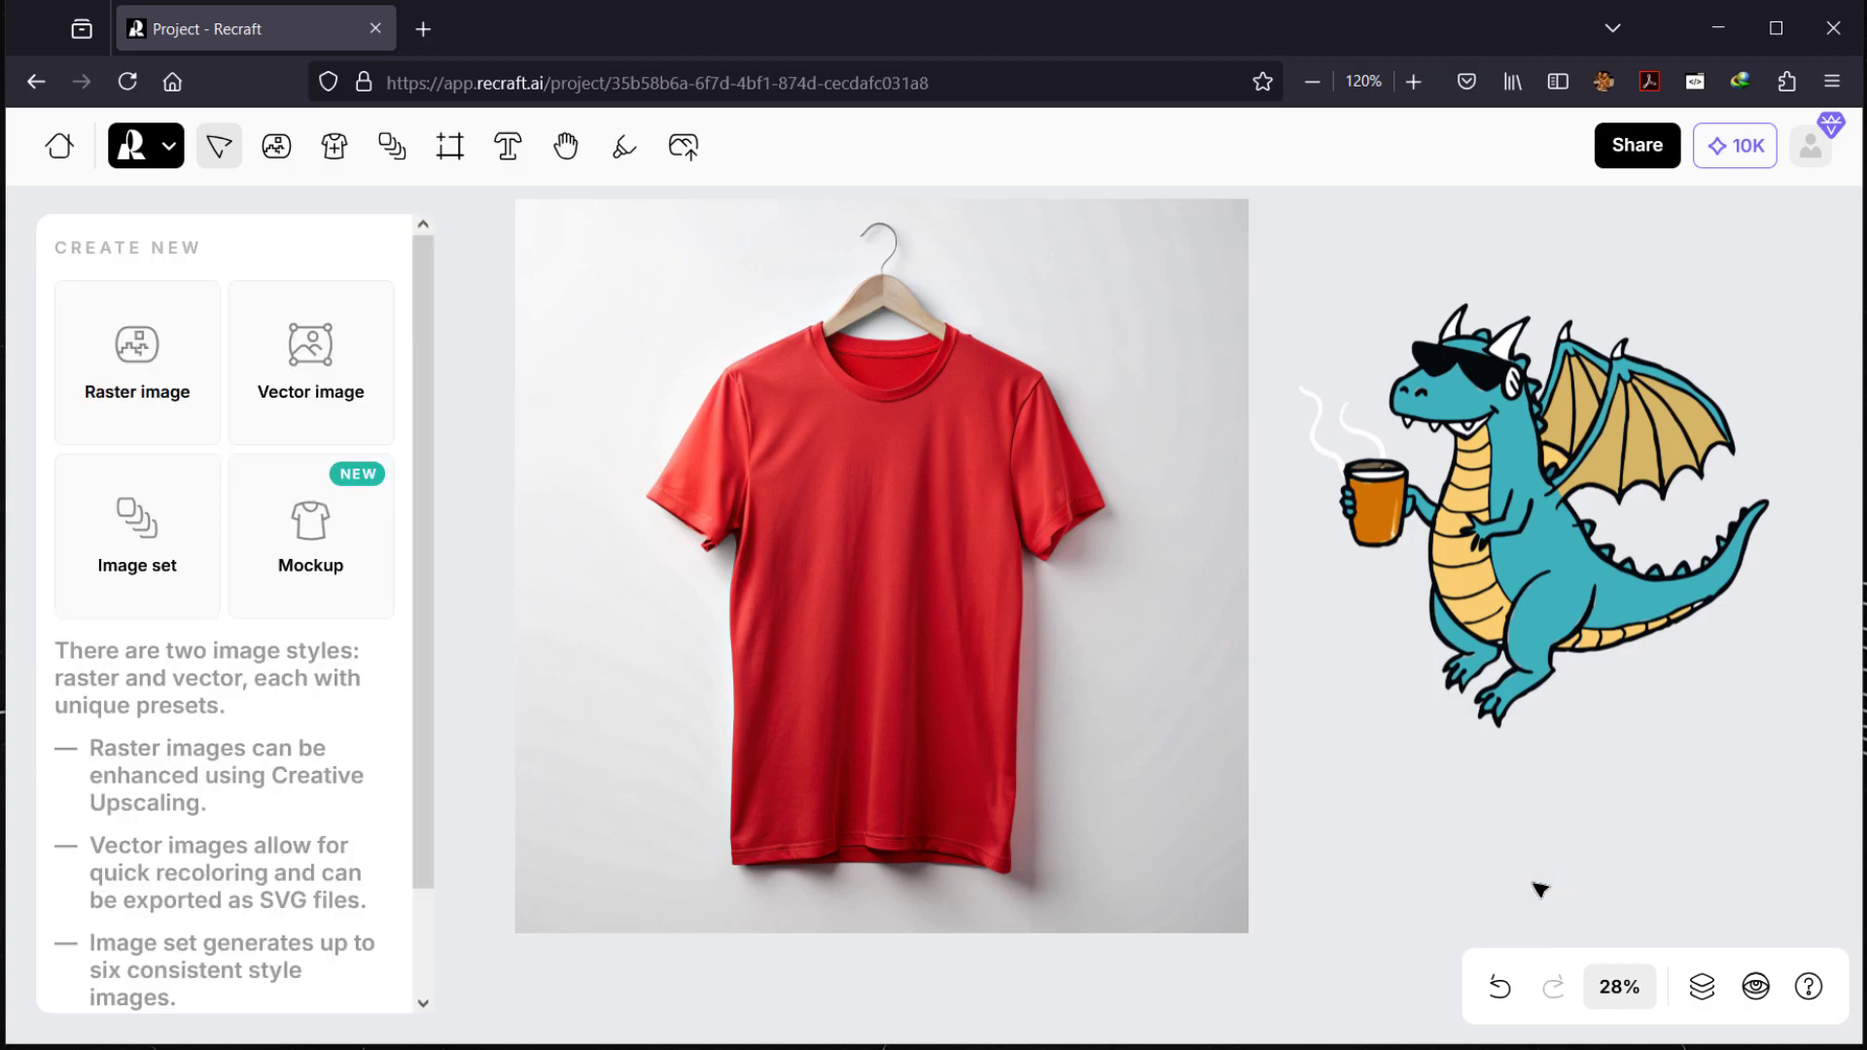
left_click(1517, 440)
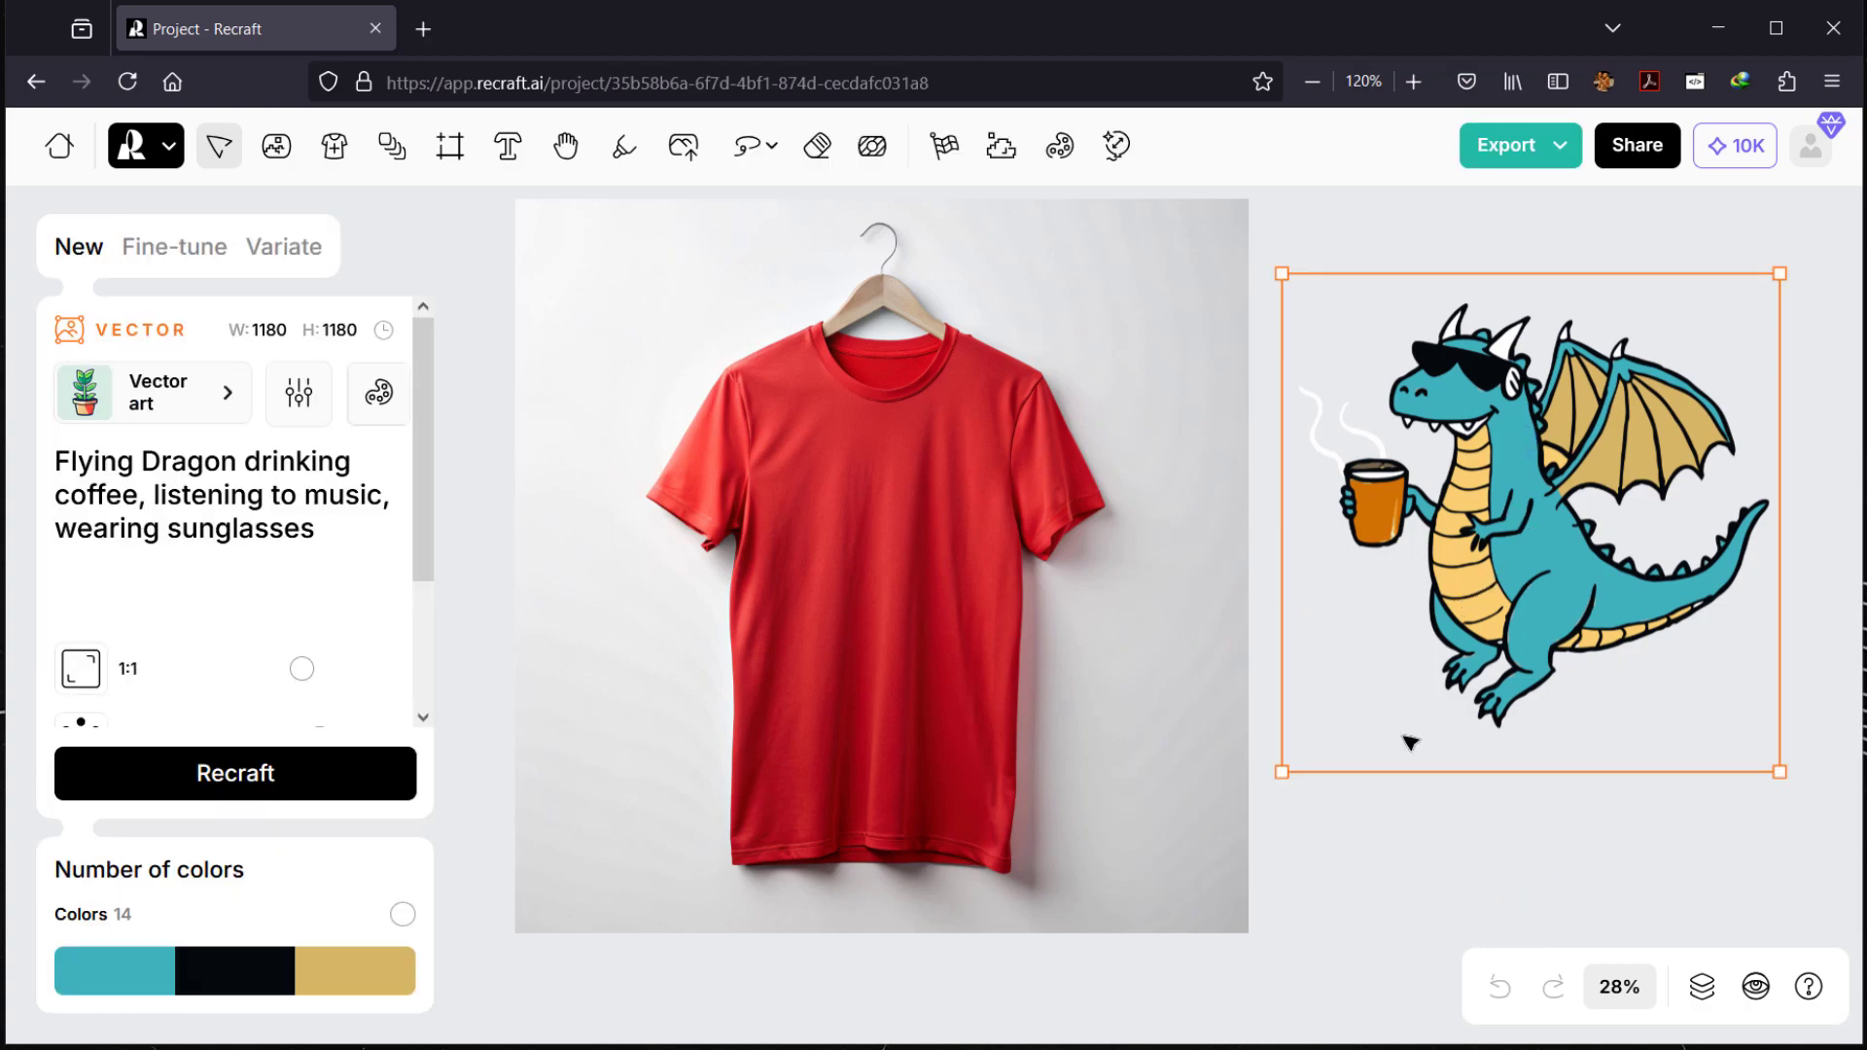
left_click(1561, 841)
Step: Scale the dragon to about 868 × 868 px and place it on the front of the red t-shirt
left_click(1469, 574)
left_click_drag(1282, 274, 1444, 455)
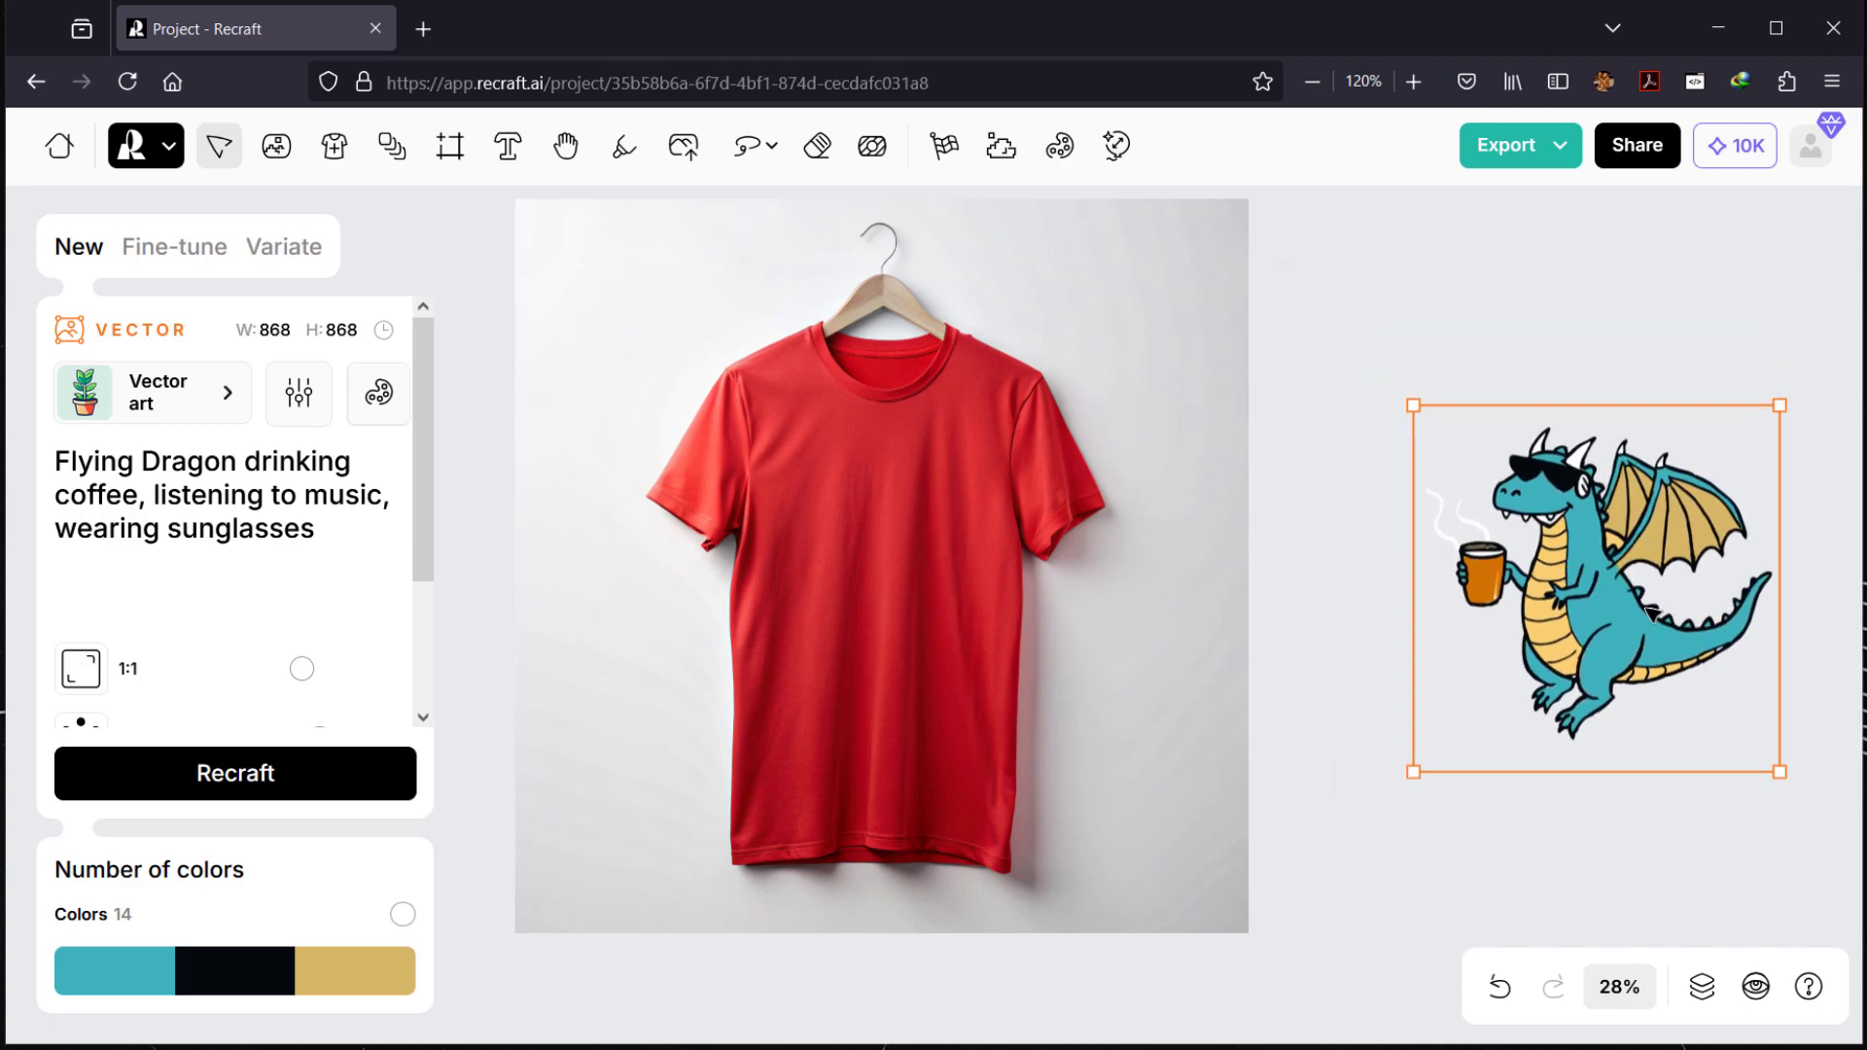
left_click_drag(1650, 612, 885, 649)
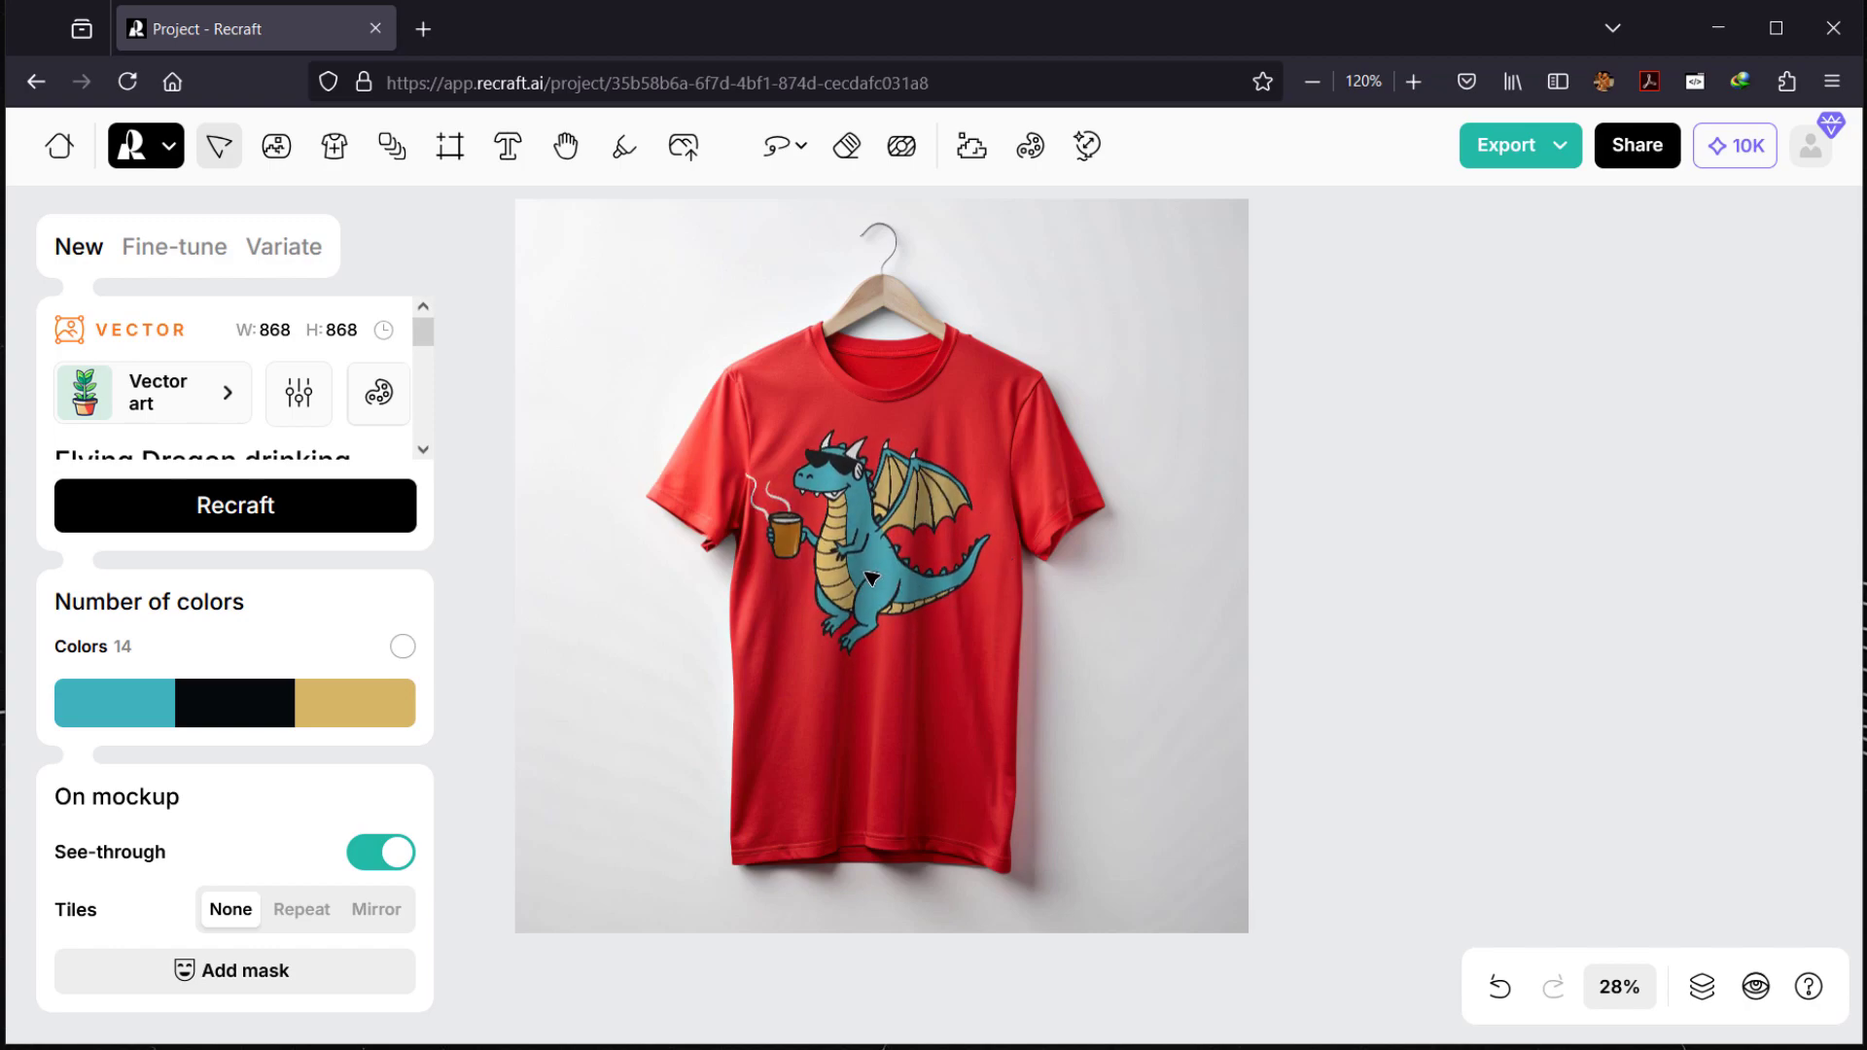
left_click_drag(871, 579, 872, 609)
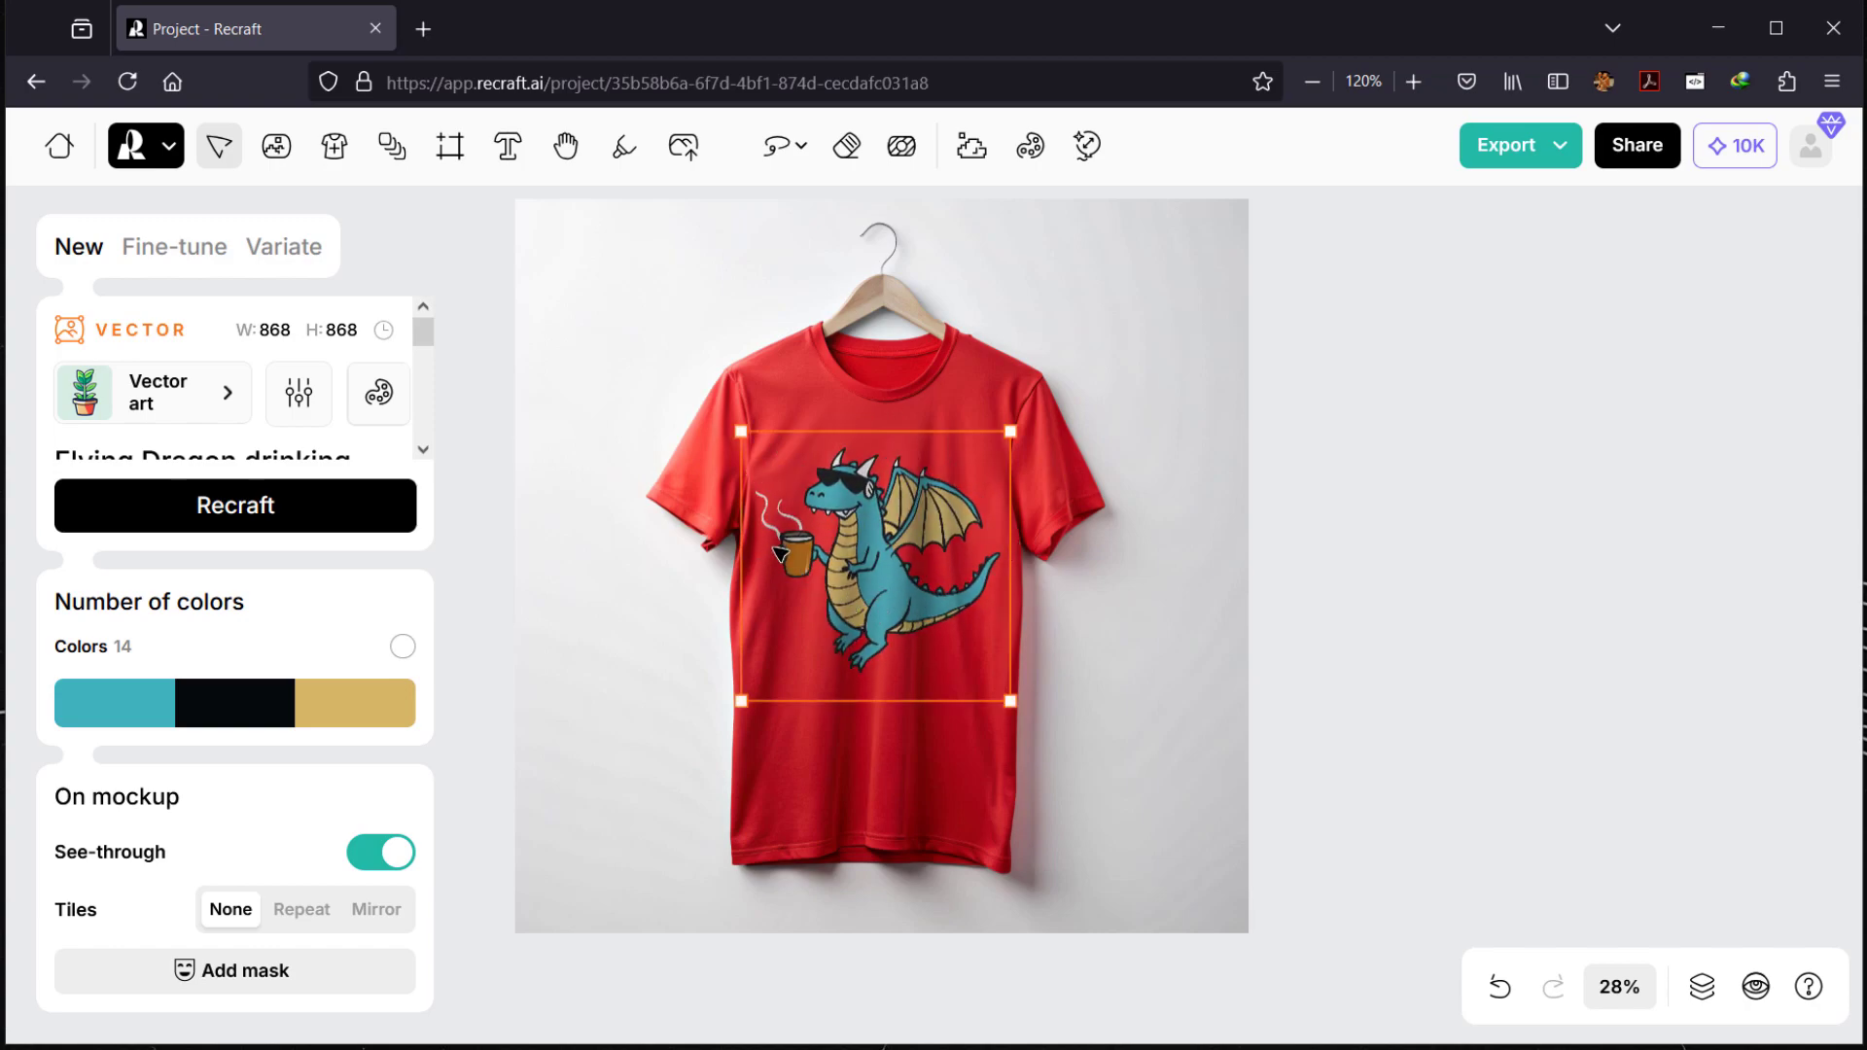
scroll(778, 553, "up", 5)
scroll(924, 572, "down", 5)
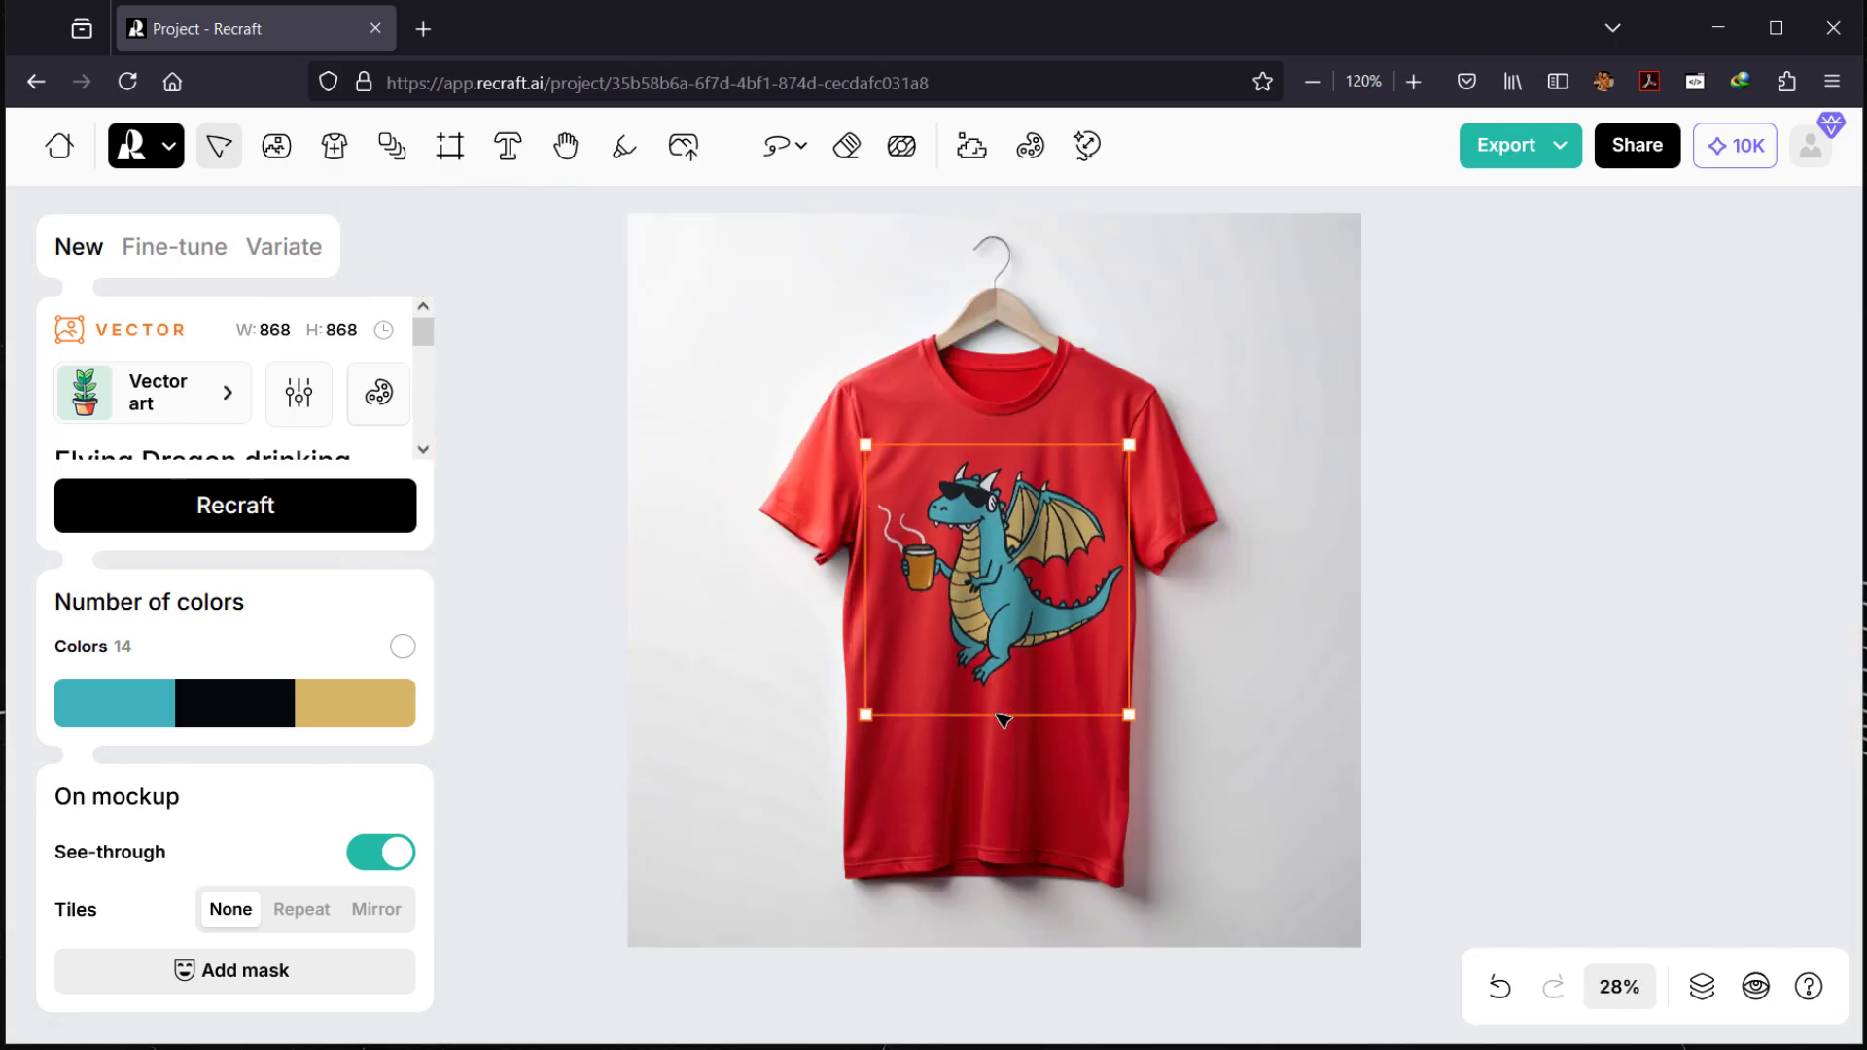
Step: Resize the dragon print to about 748 × 748 px and recenter it on the shirt's chest
left_click_drag(1003, 720, 1003, 757)
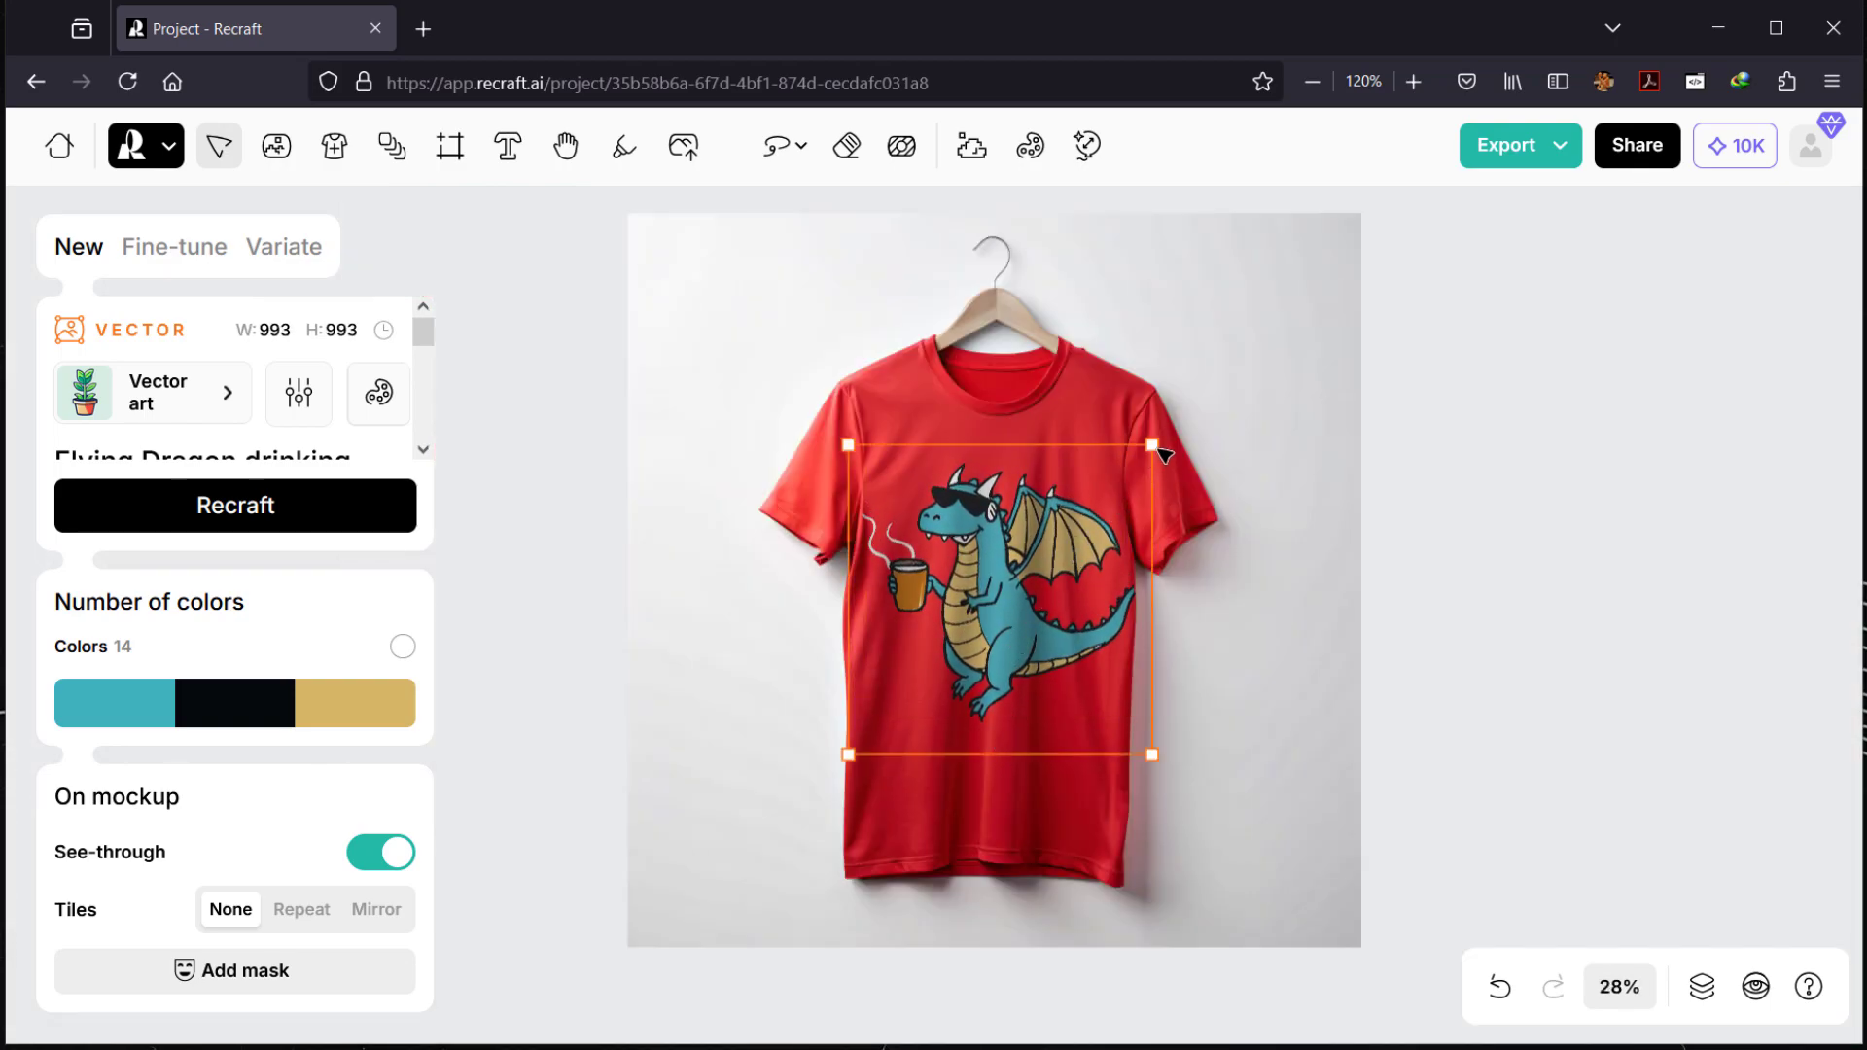
left_click_drag(1152, 445, 1109, 493)
left_click_drag(931, 648, 960, 585)
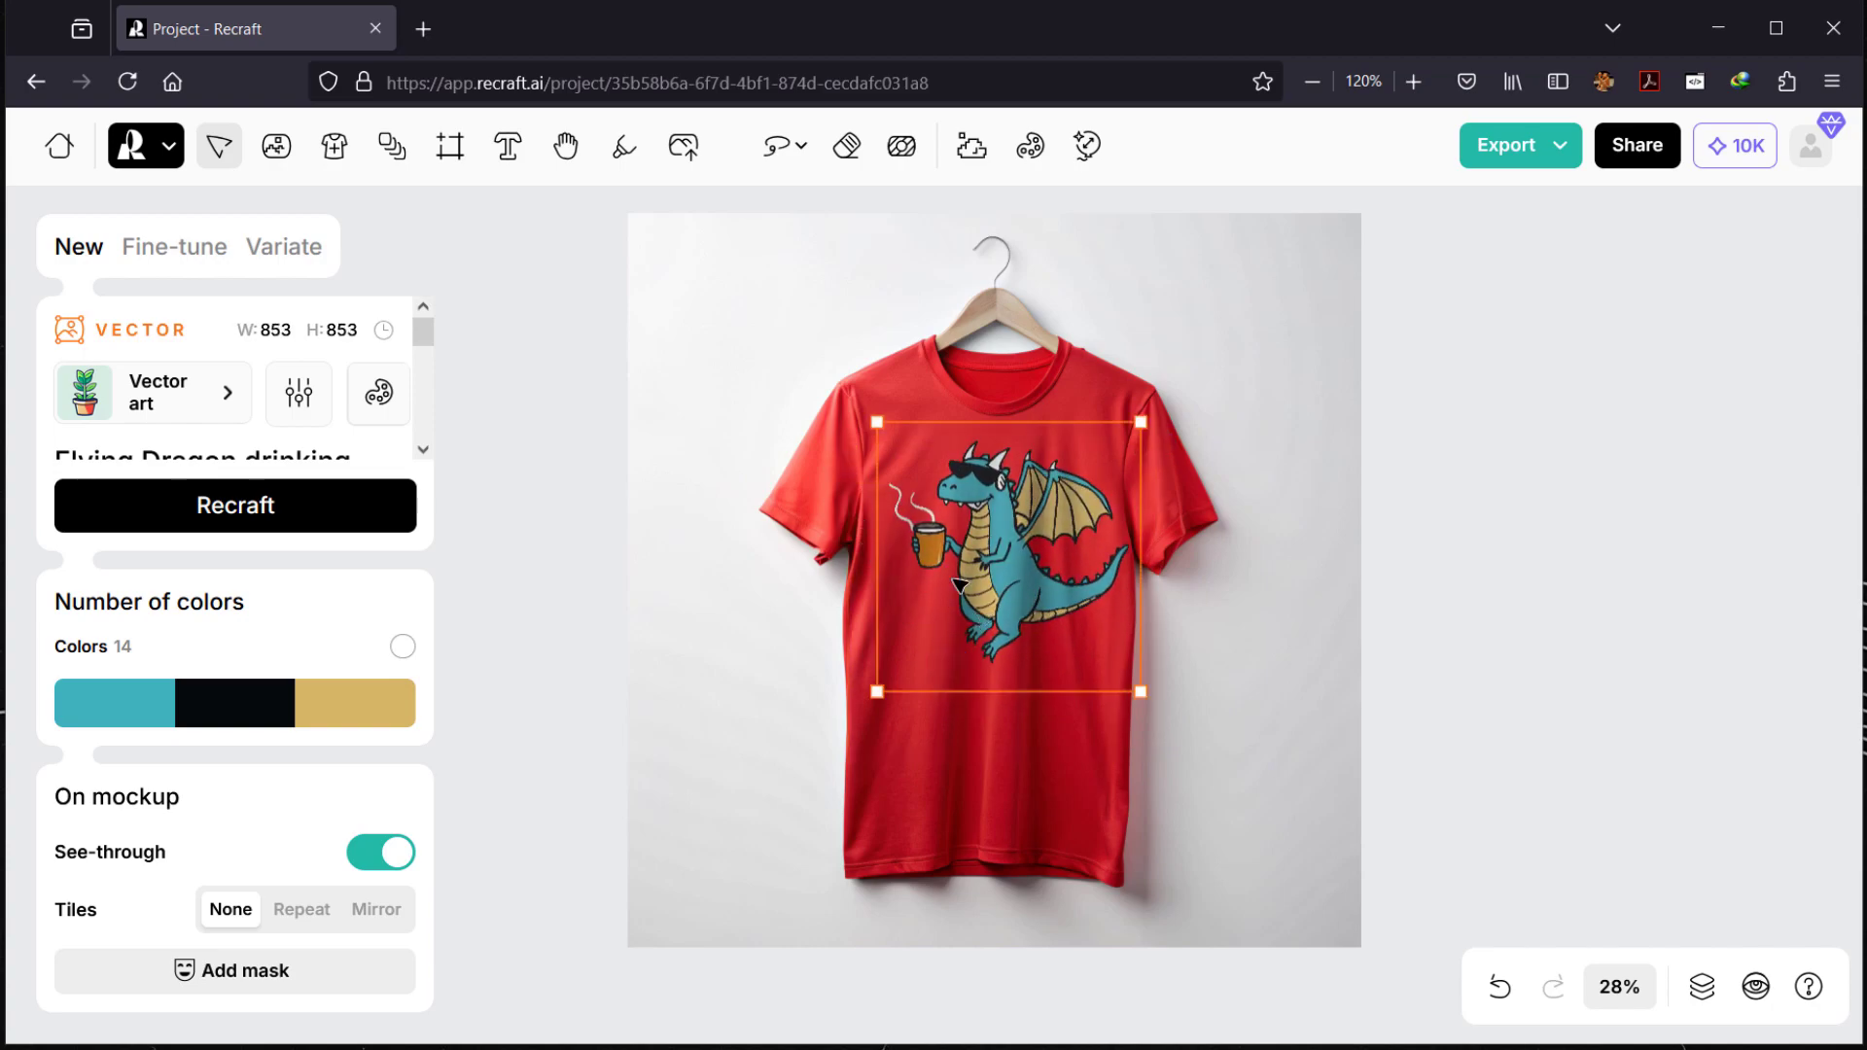
left_click_drag(878, 424, 909, 460)
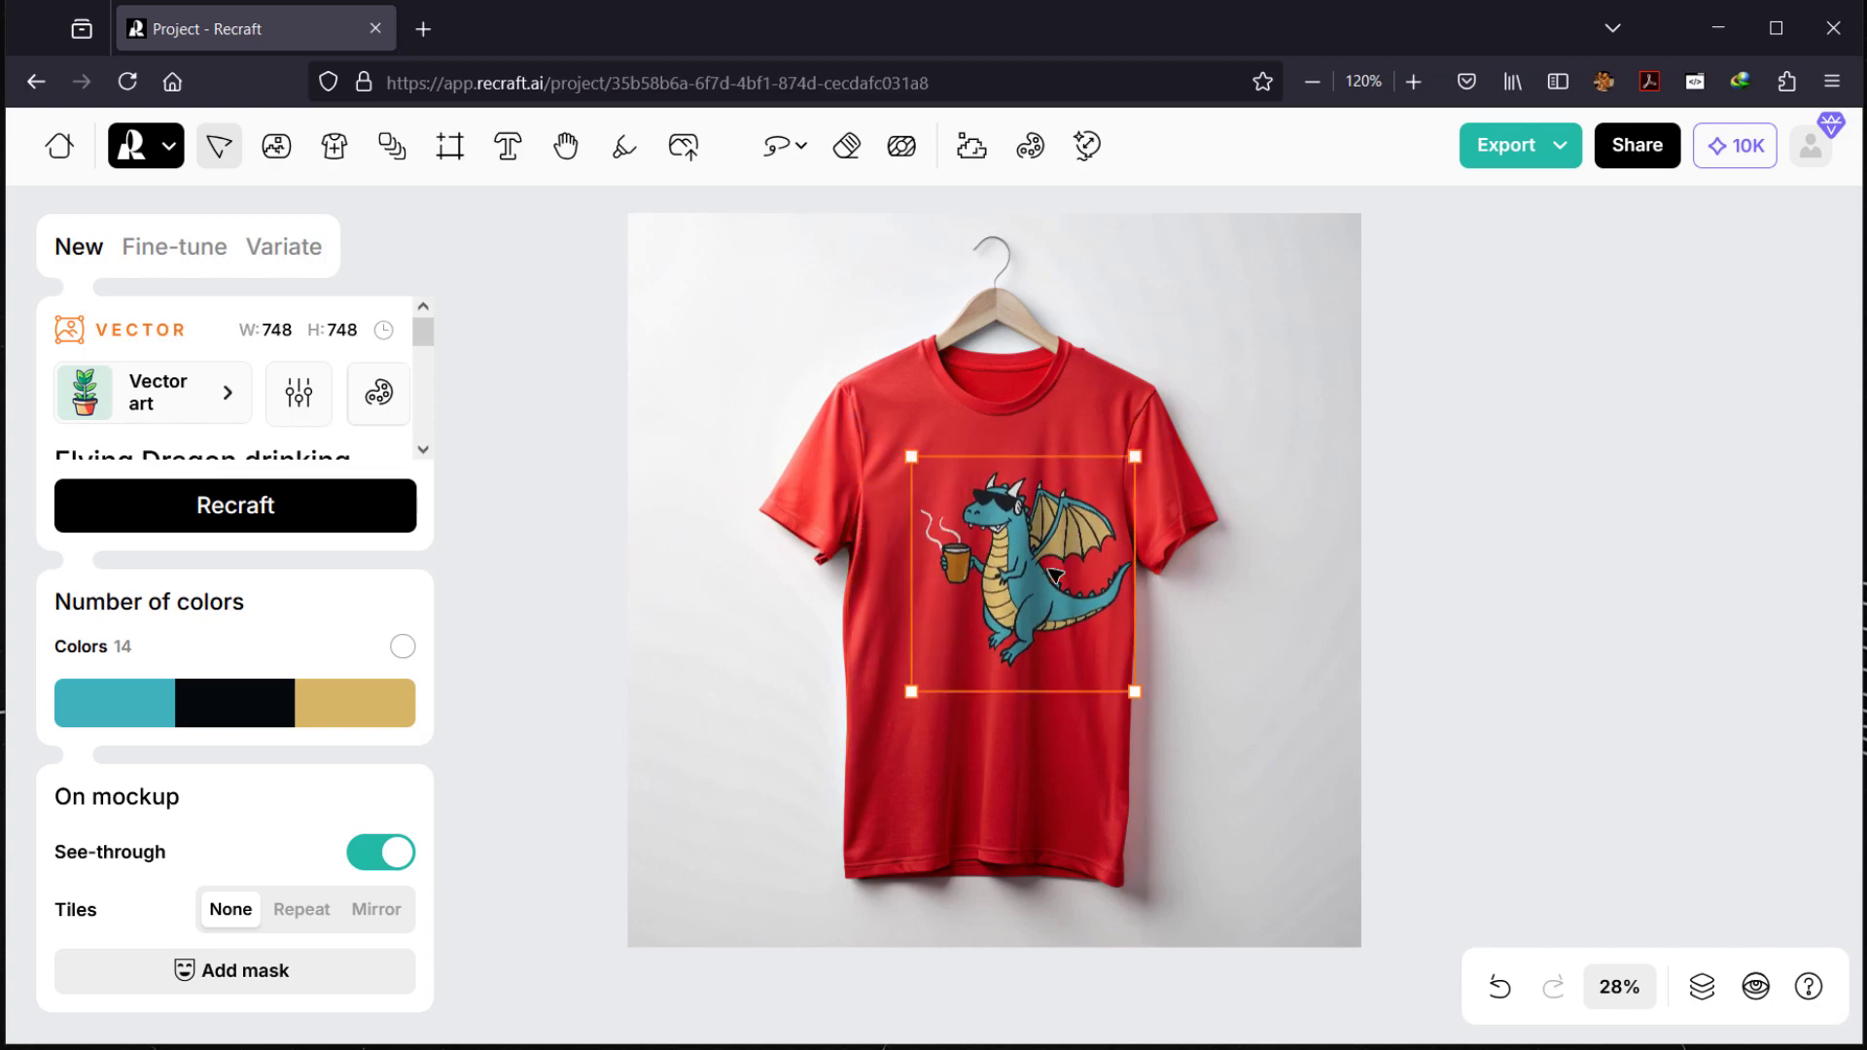
left_click_drag(1050, 574, 1008, 576)
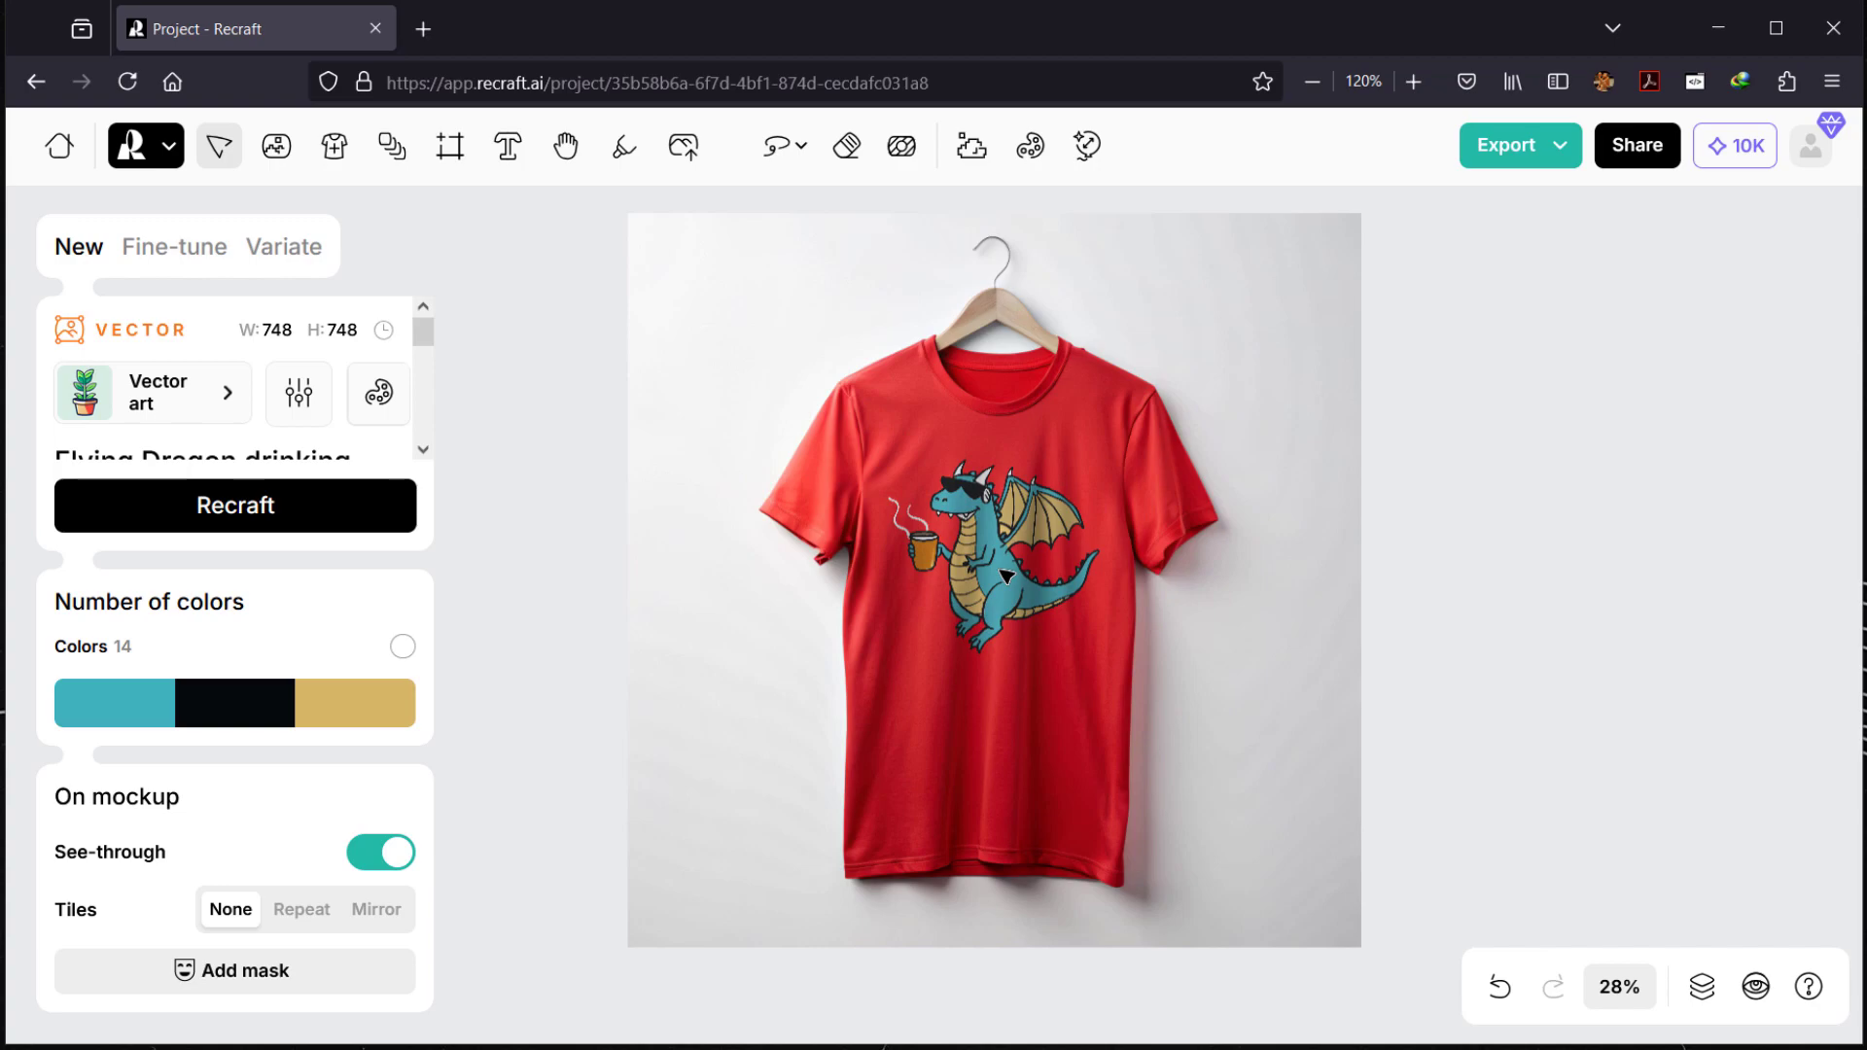
Step: Reduce the dragon print to about 687 × 687 px and shift it higher on the chest
scroll(1007, 576, "up", 3)
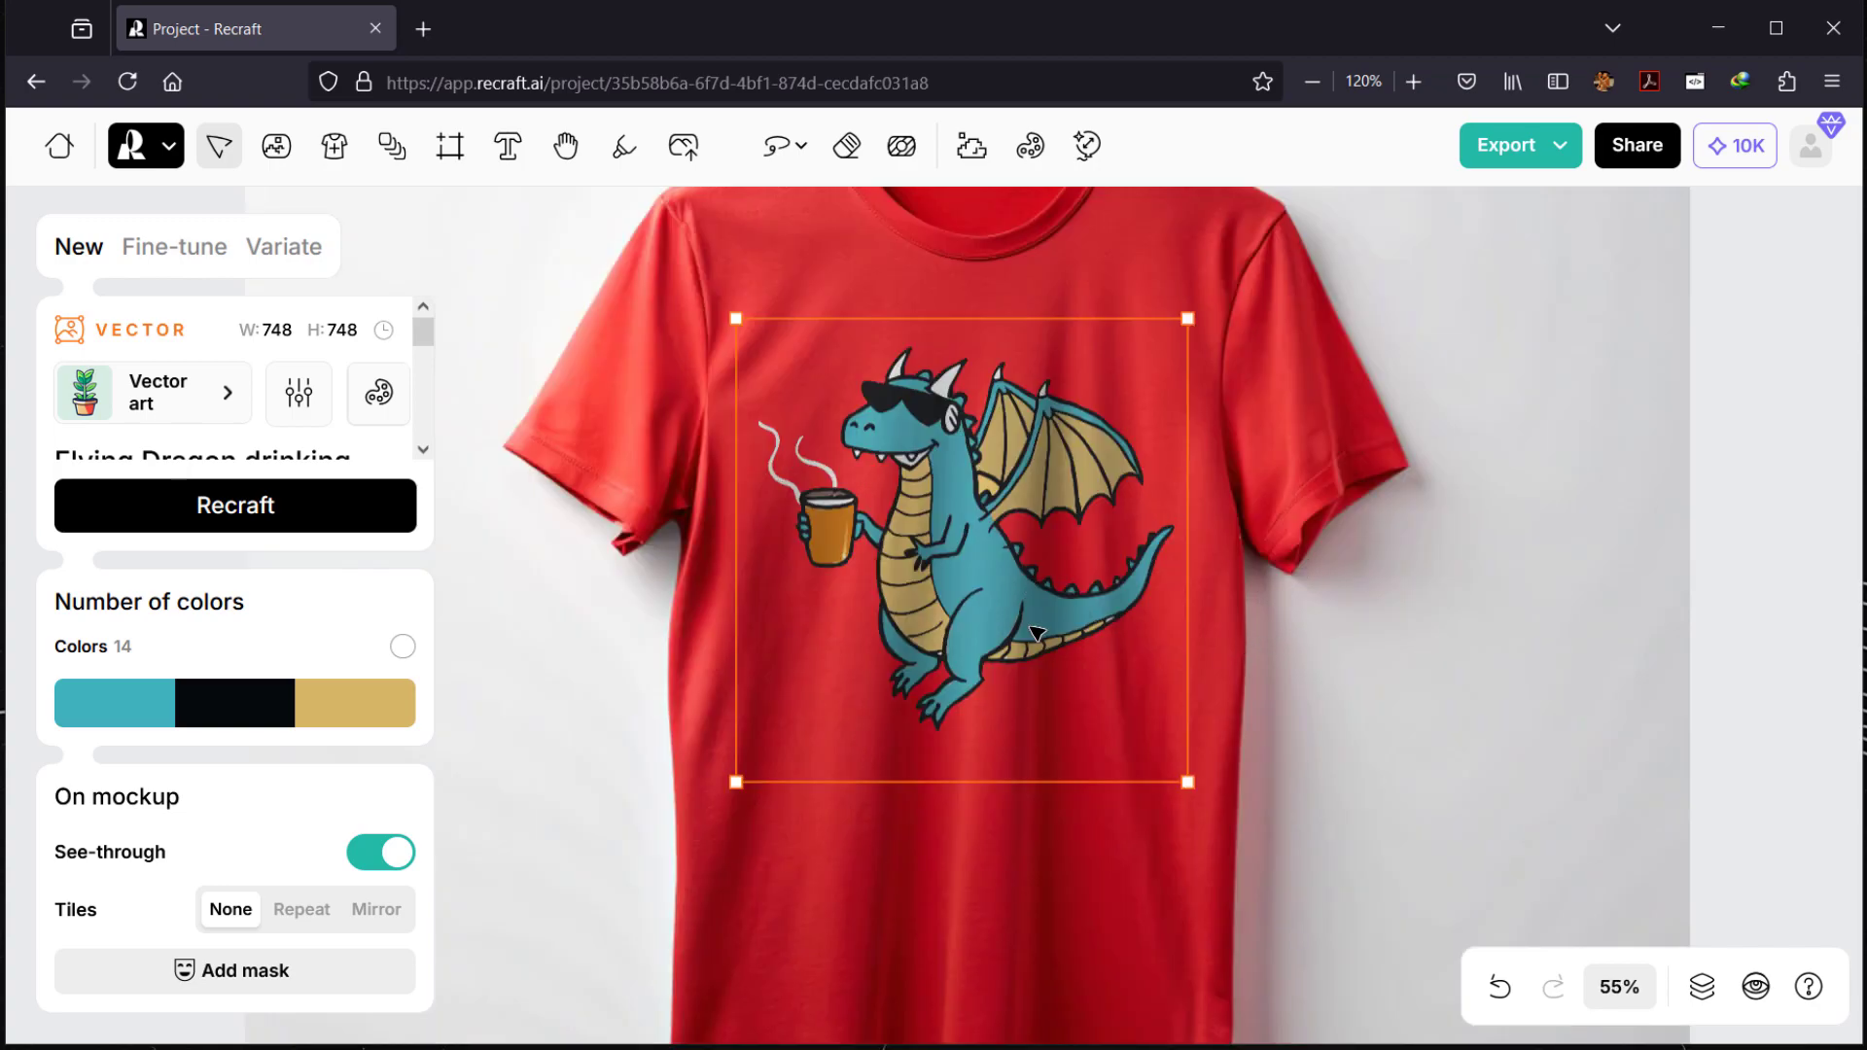
left_click_drag(1037, 632, 959, 457)
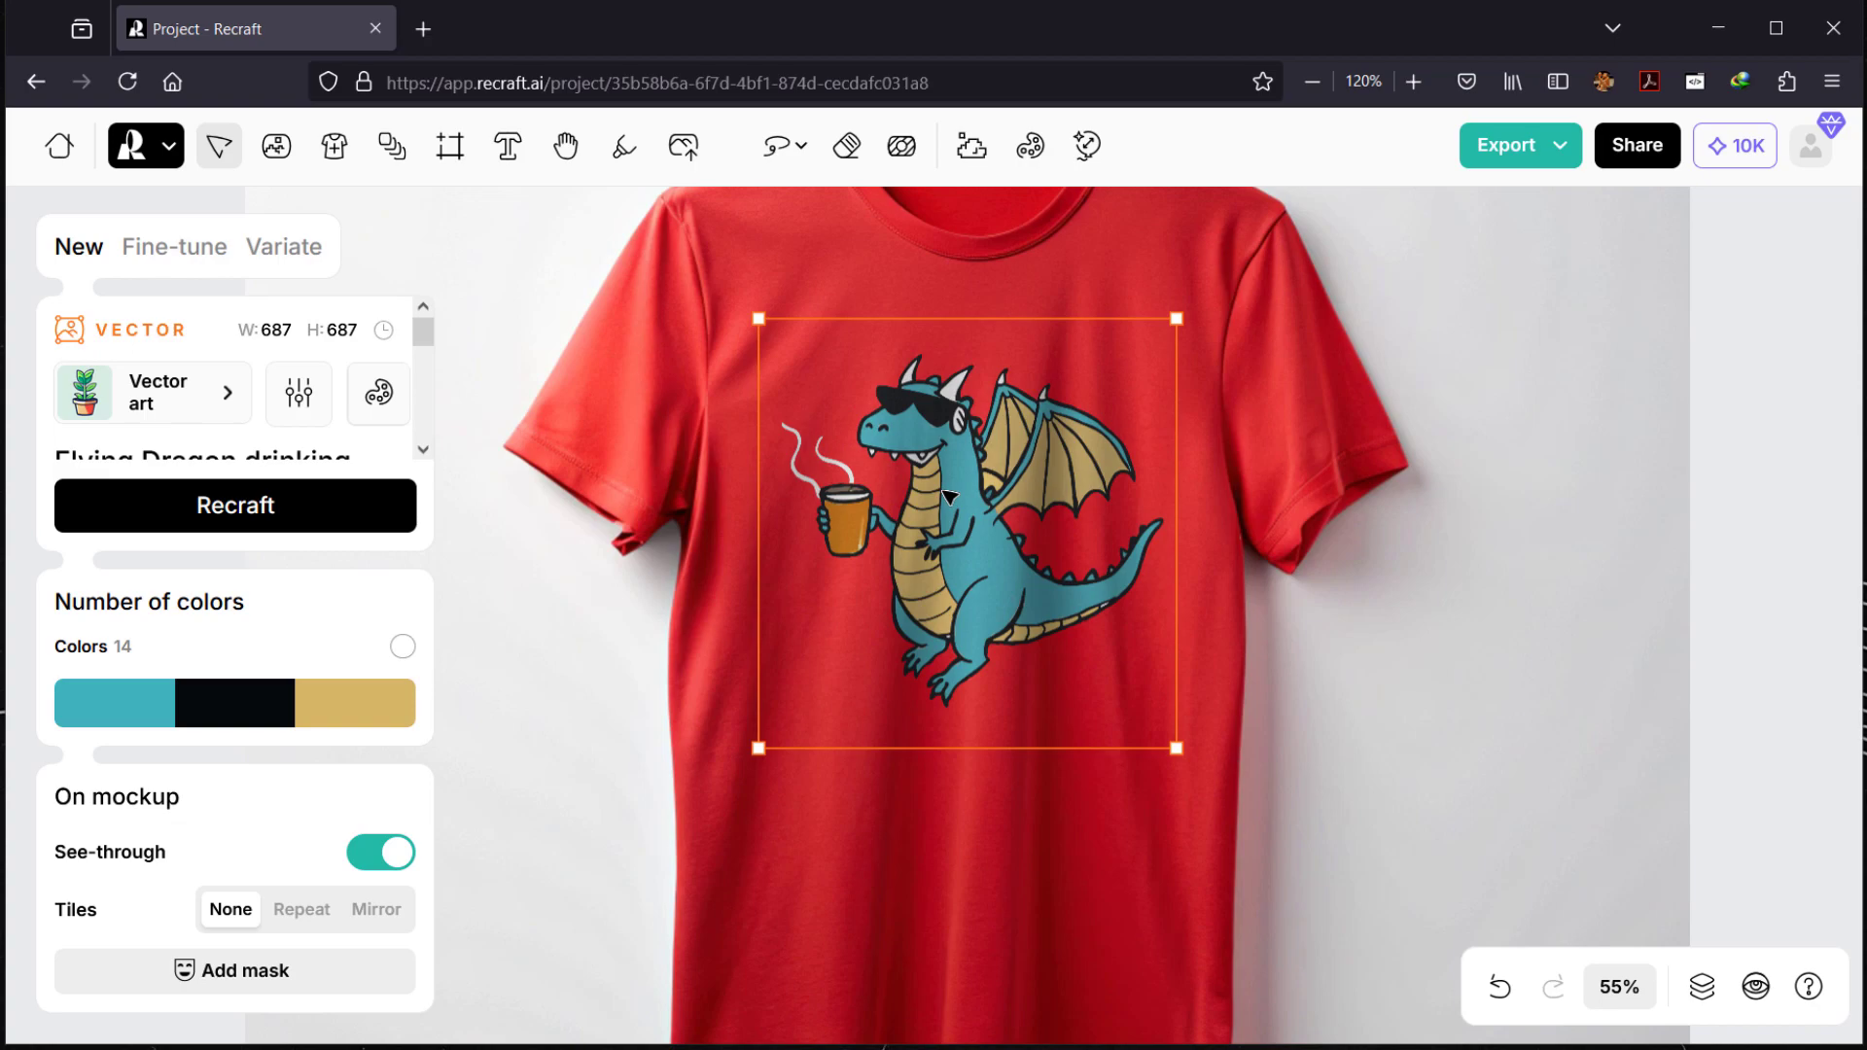
left_click_drag(948, 496, 959, 497)
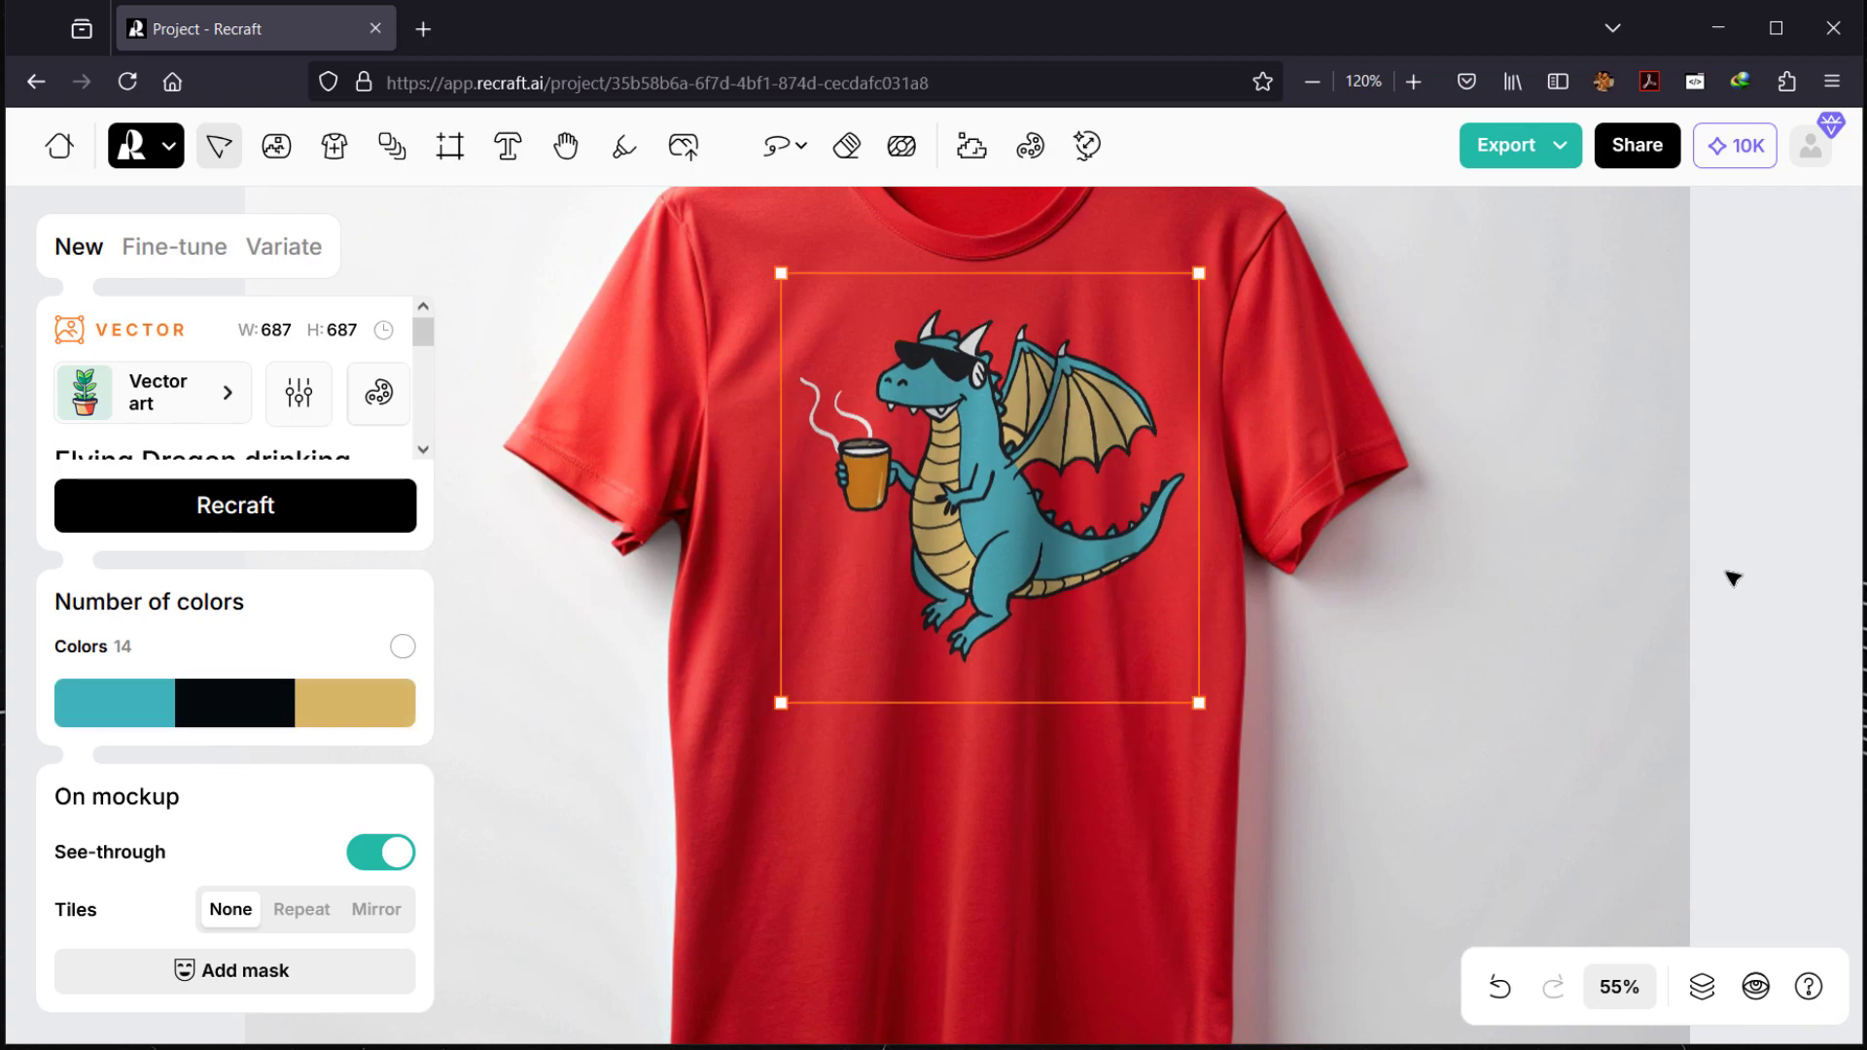
Step: Review the whole t-shirt mockup and nudge the dragon print slightly left to center it on the chest
scroll(1750, 622, "down", 5)
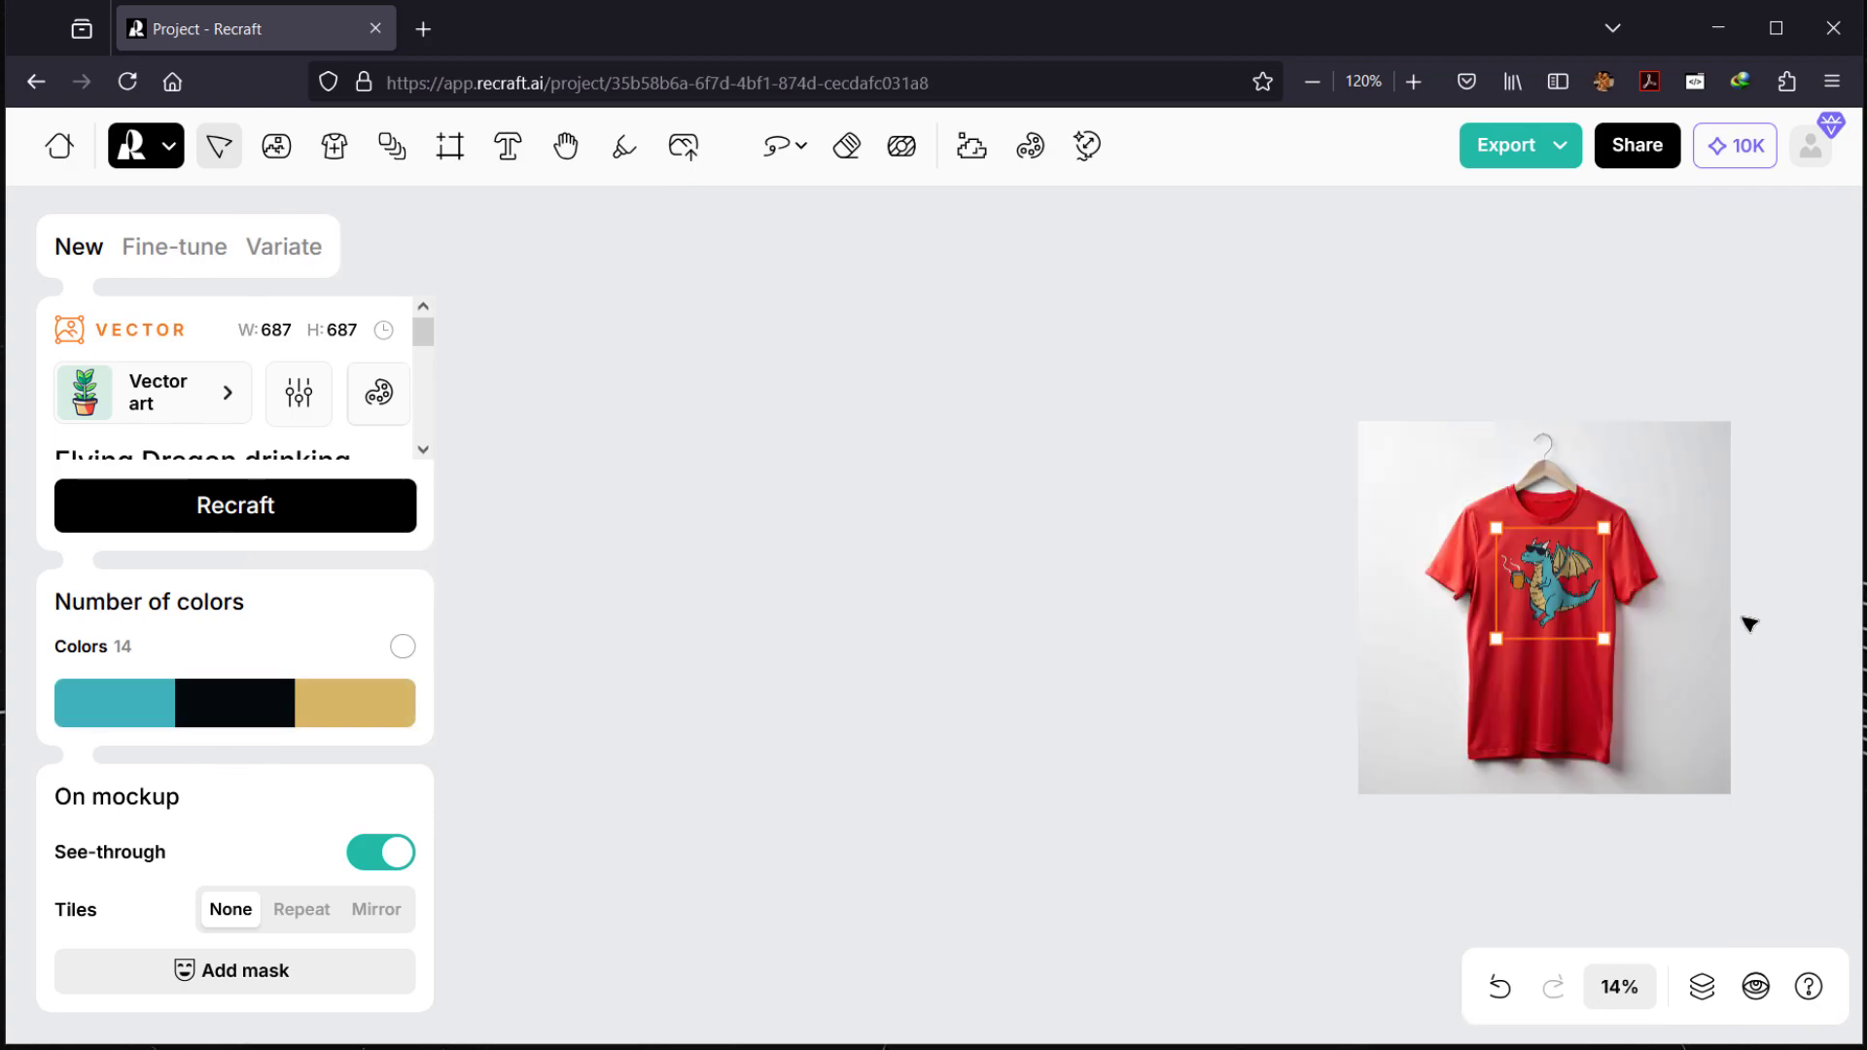
key("shift+1")
left_click(1404, 458)
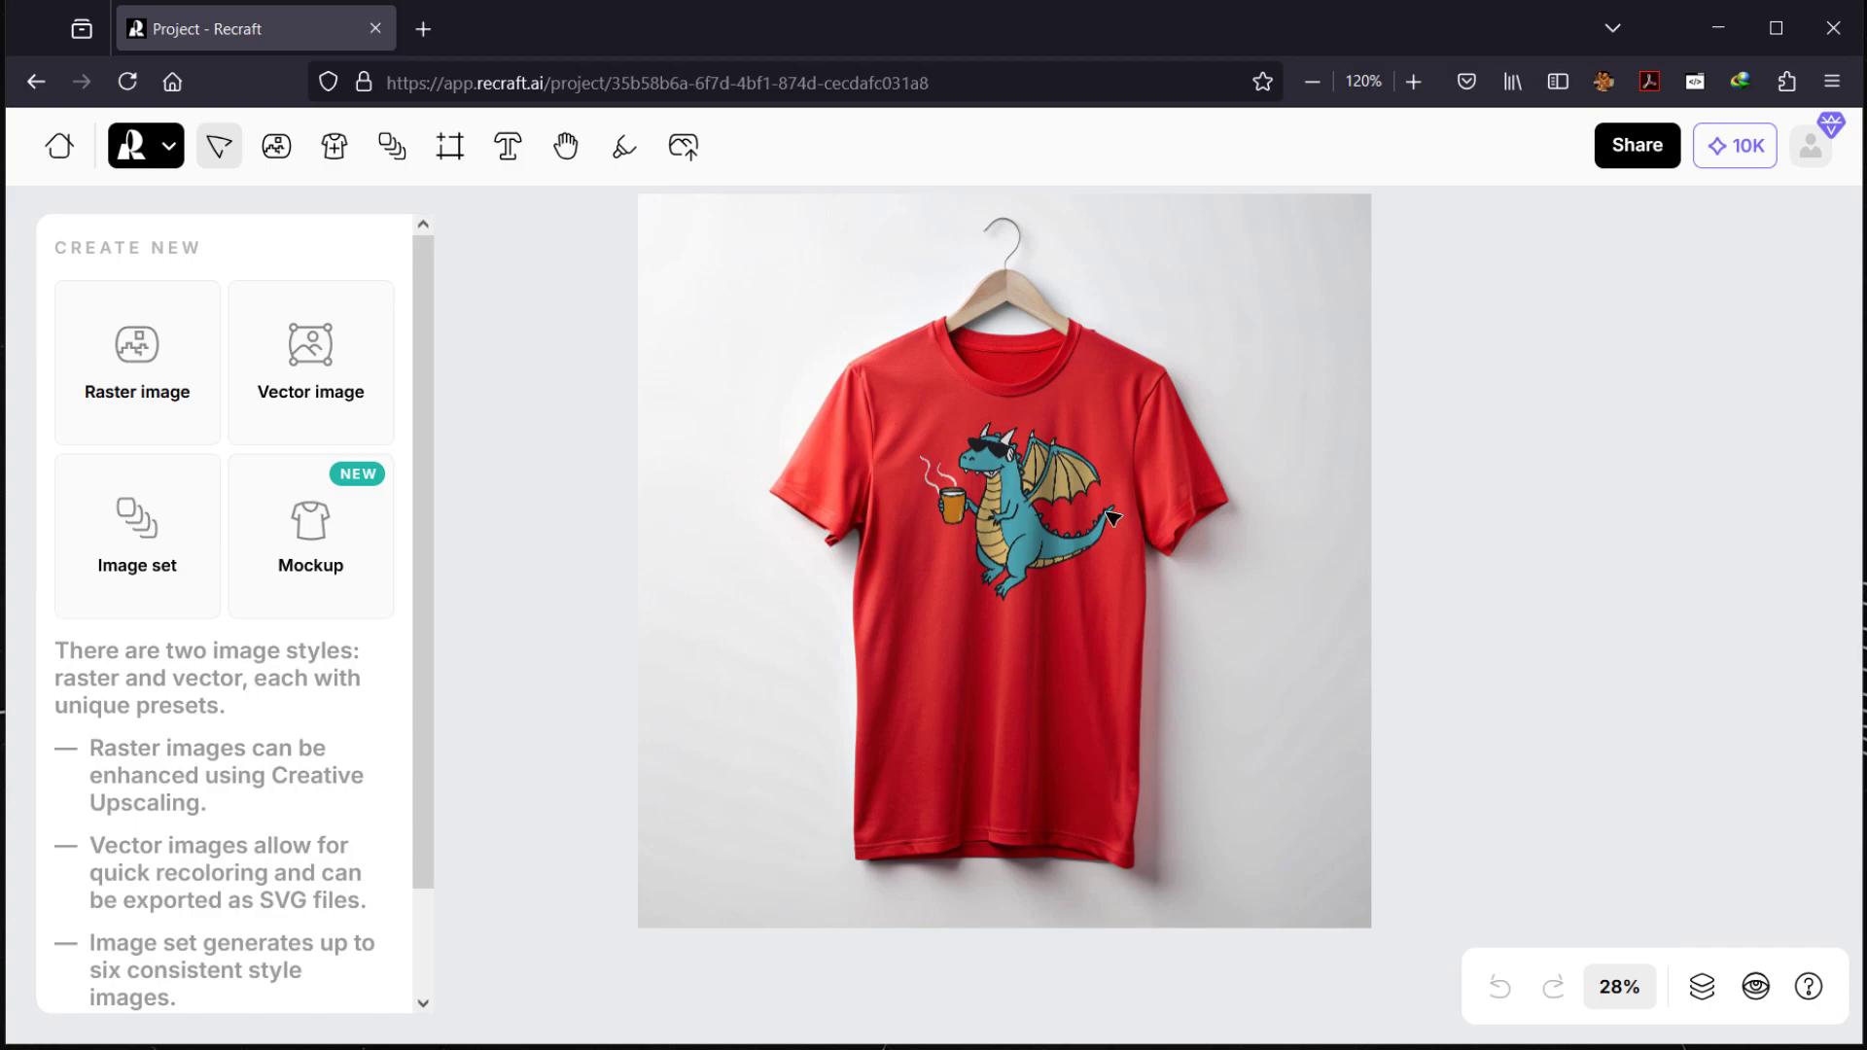
scroll(1111, 516, "up", 3)
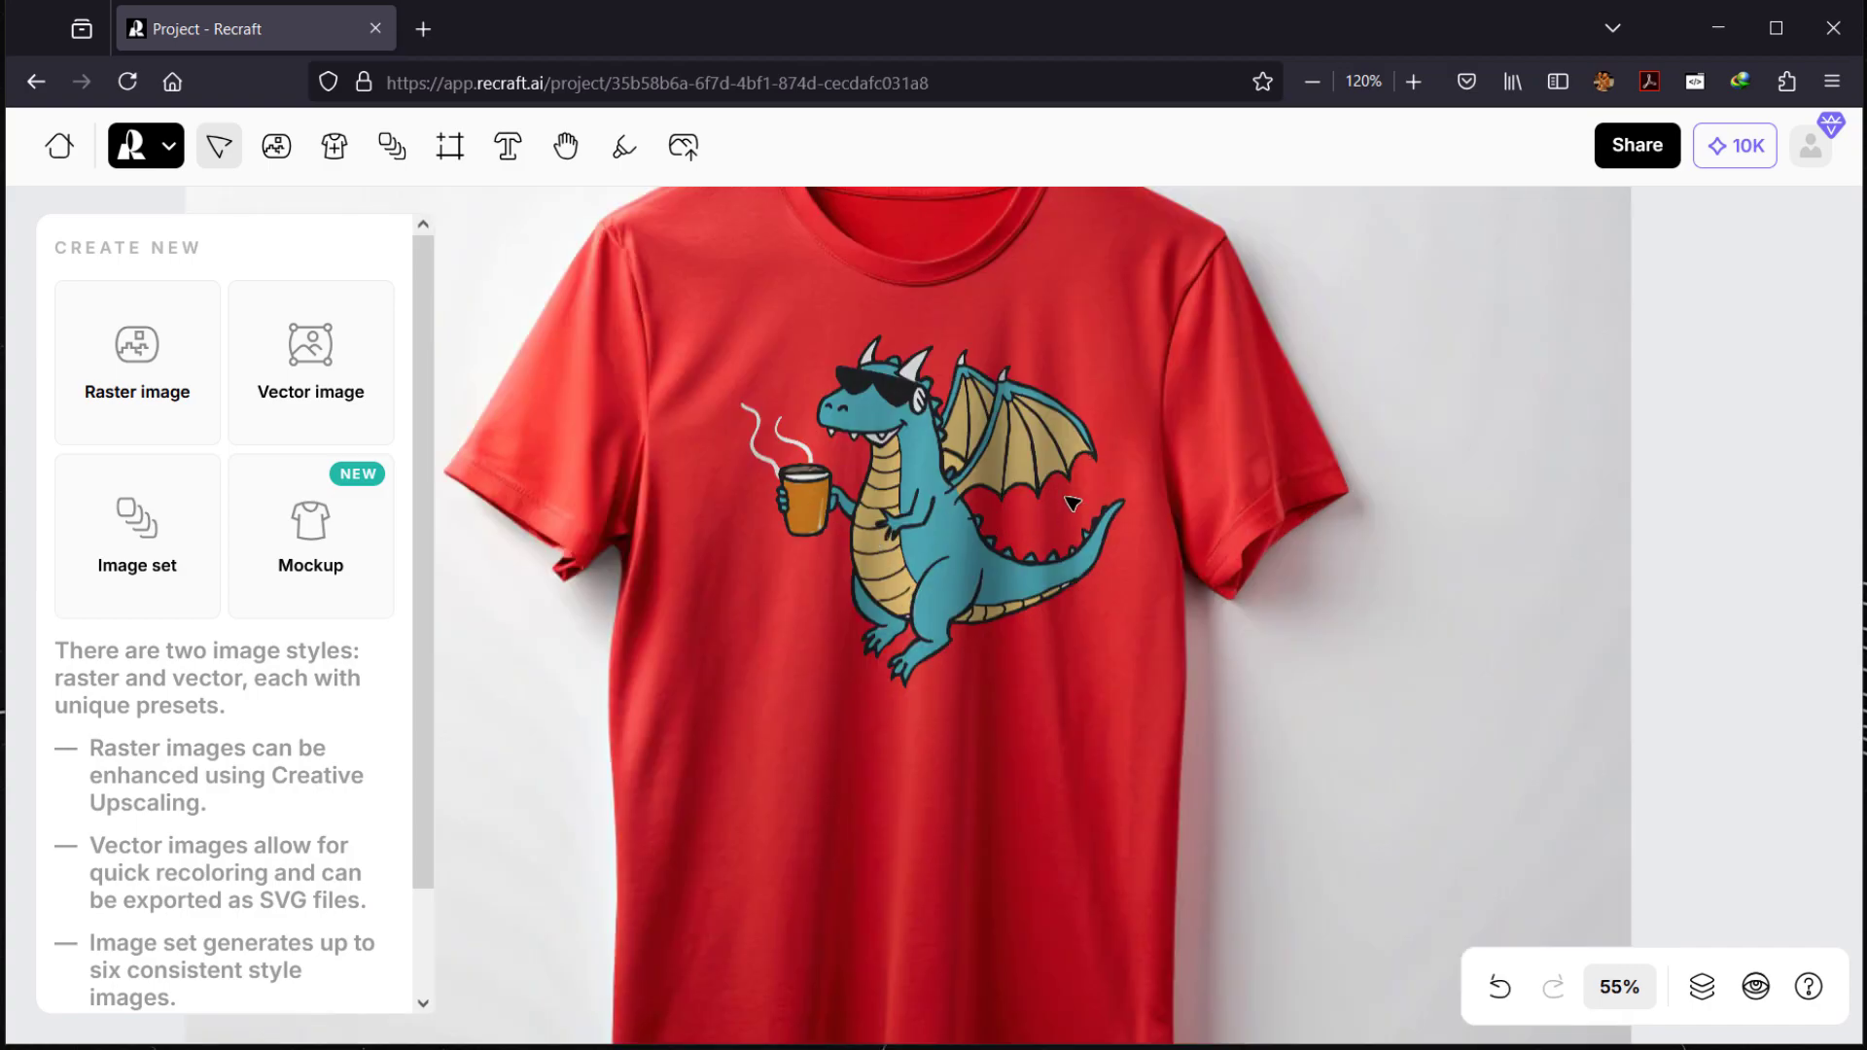
left_click(933, 530)
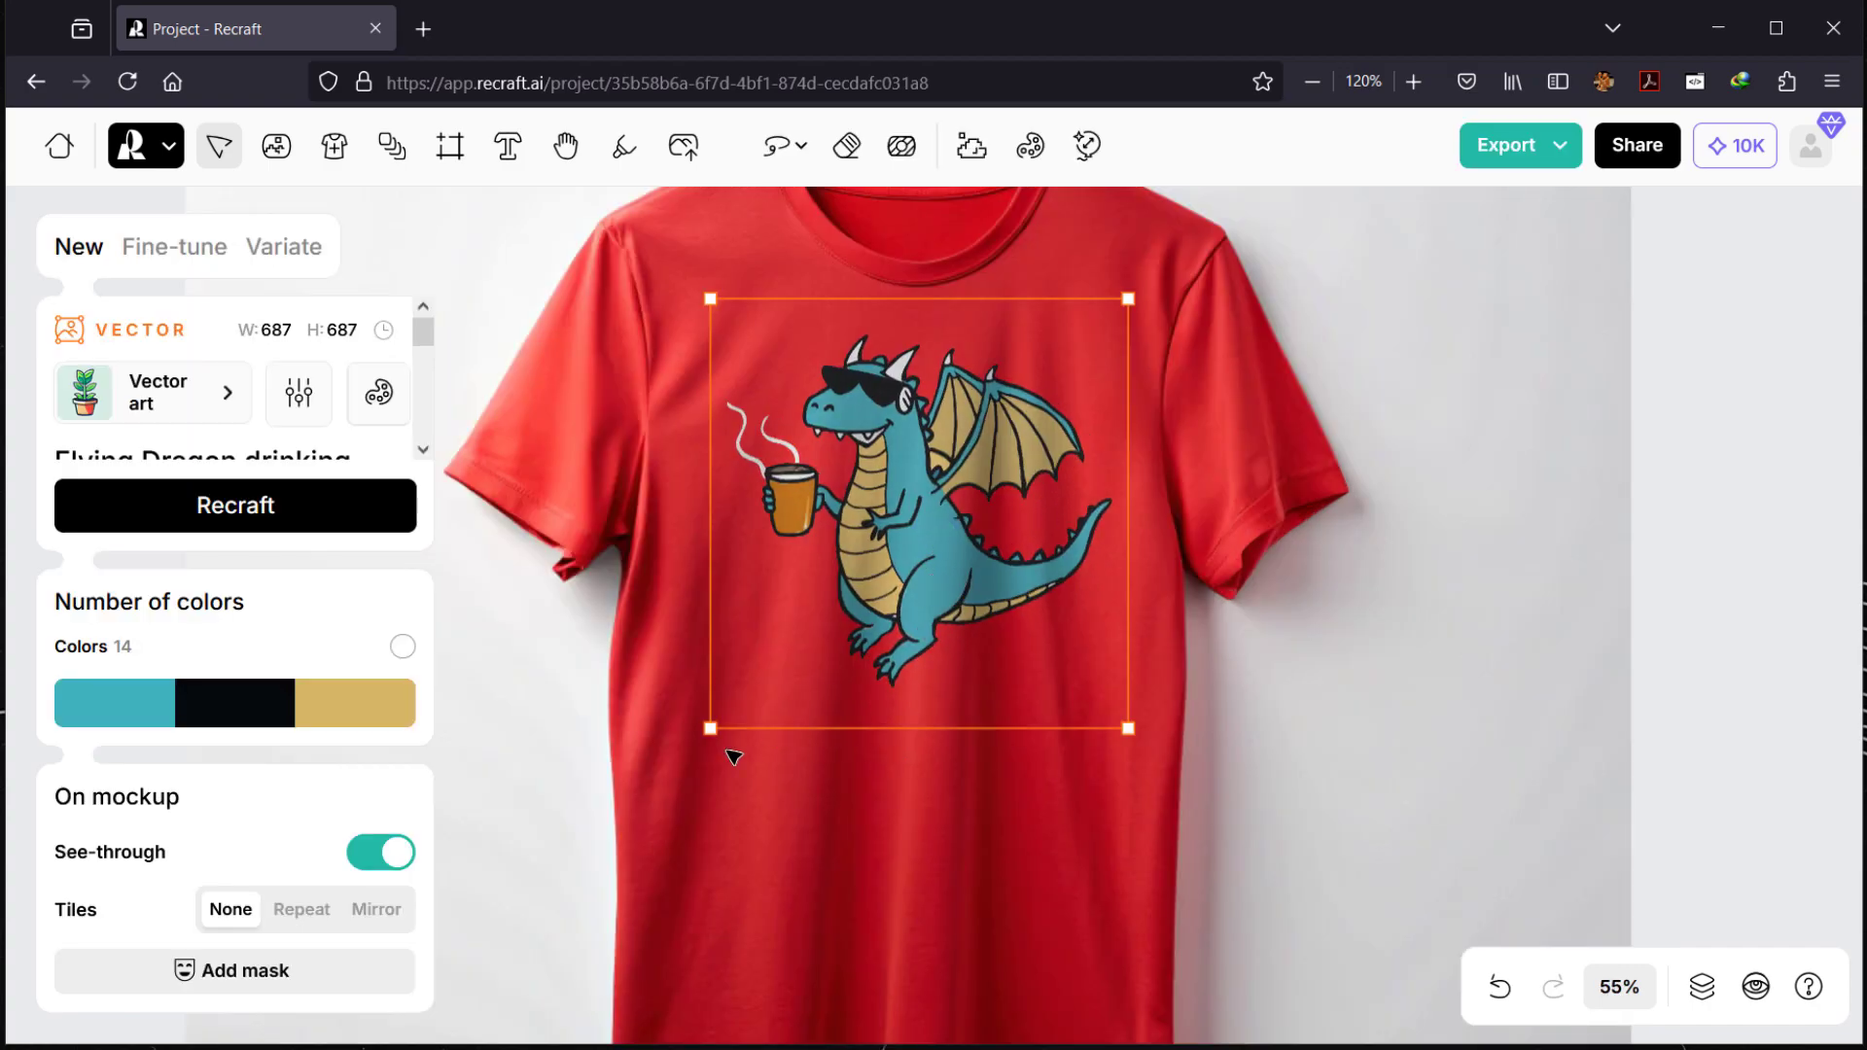